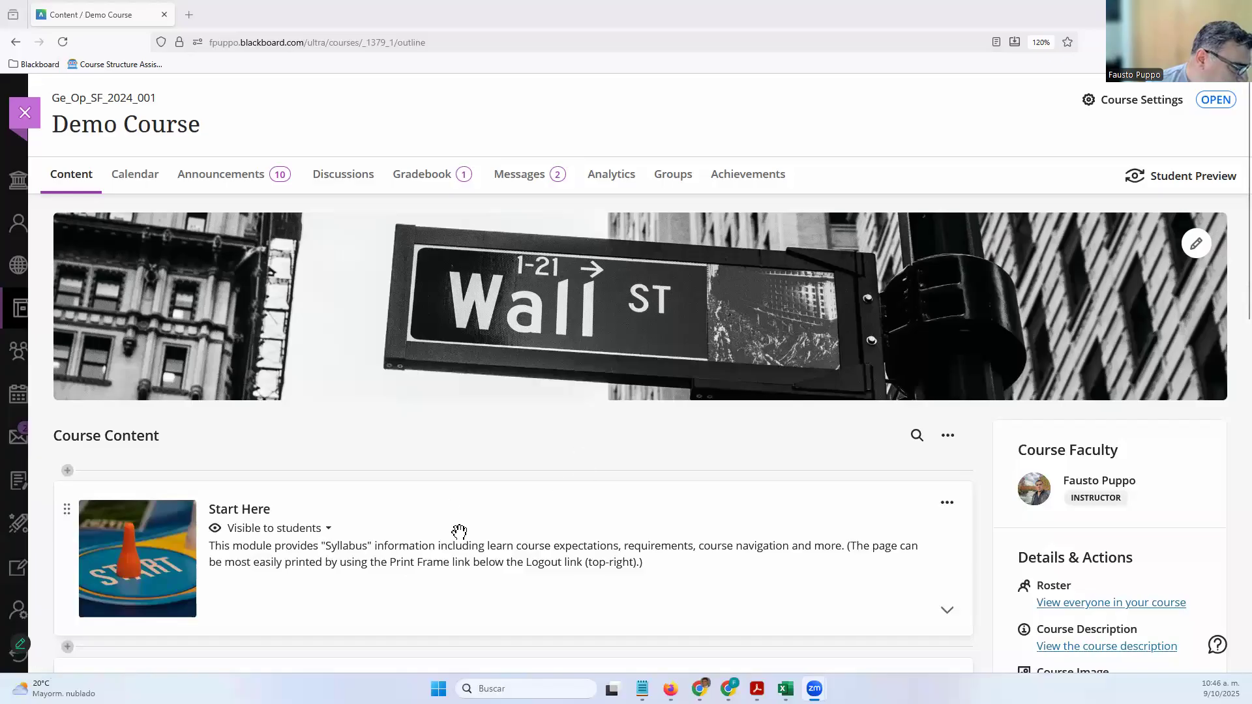
Scroll the Demo Course content page and expand Sample Module to list its items
scroll(459, 531, "down", 3)
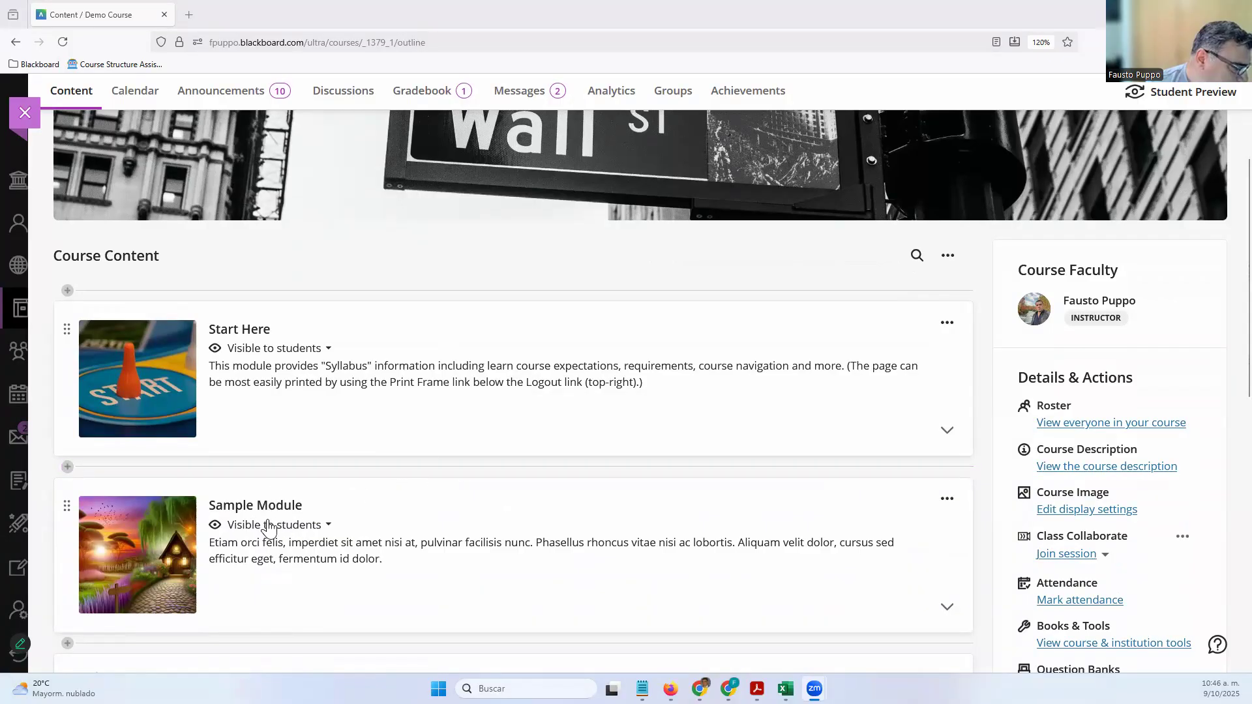
left_click(374, 511)
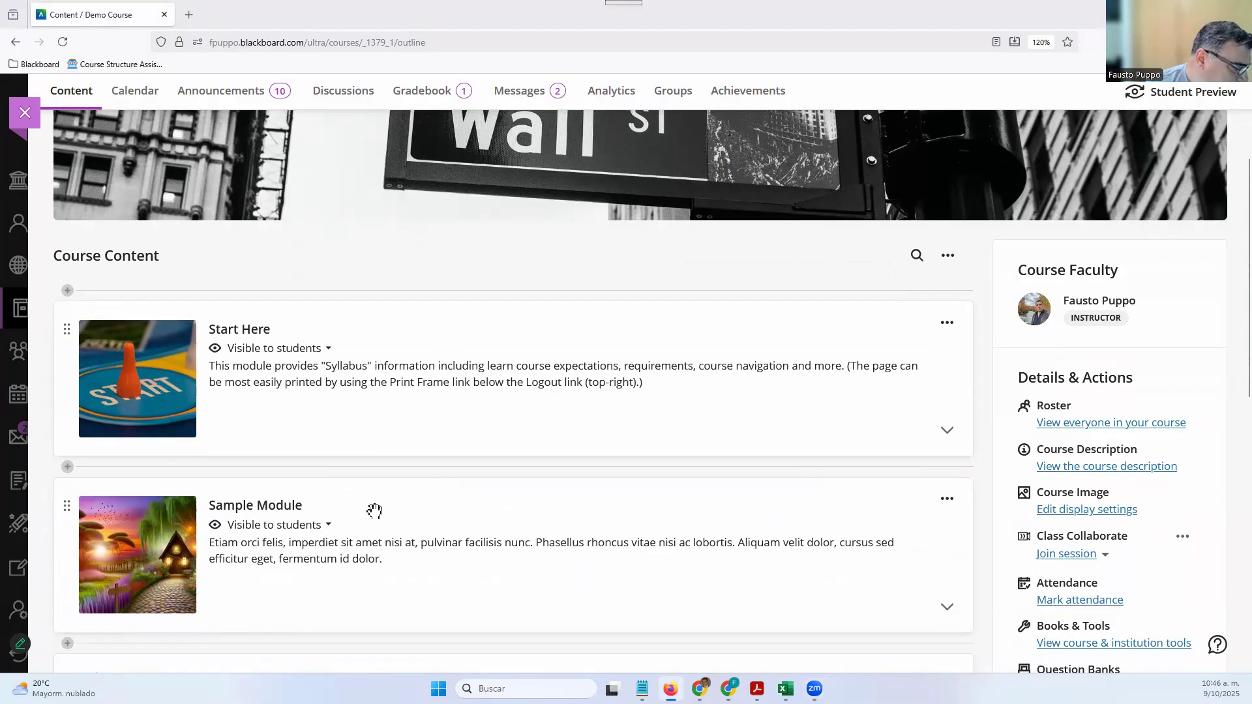
scroll(398, 541, "down", 3)
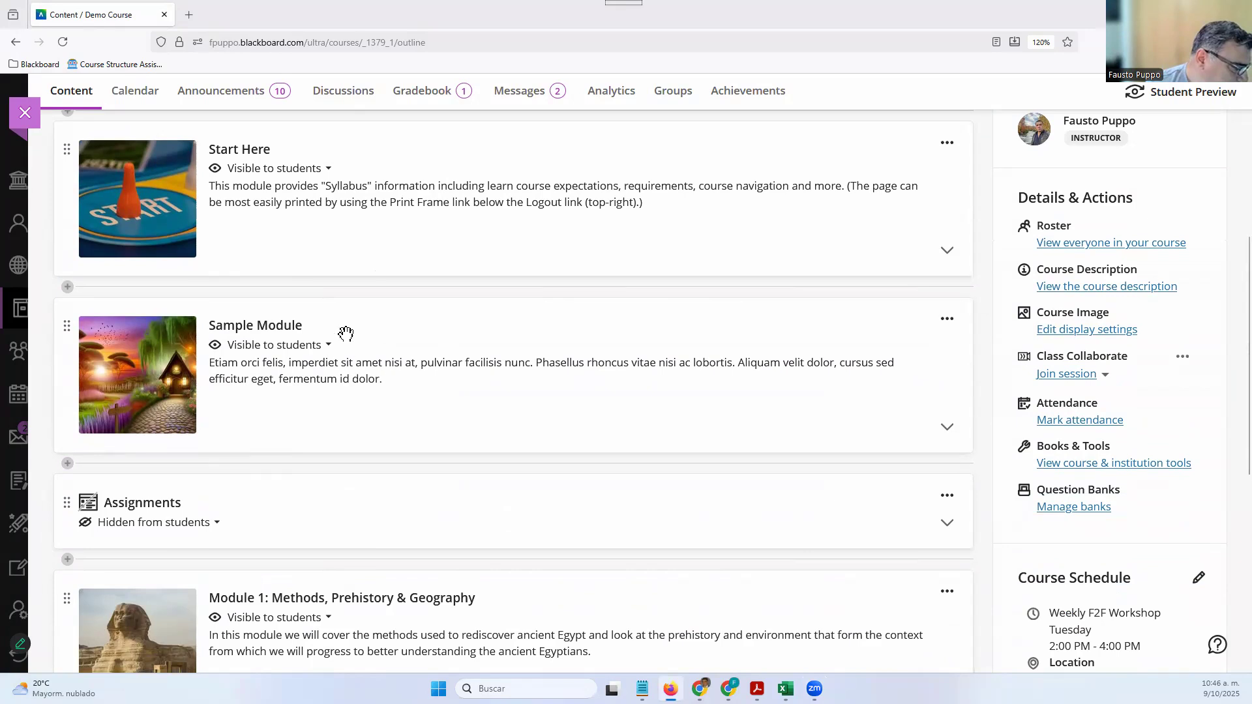
left_click(328, 351)
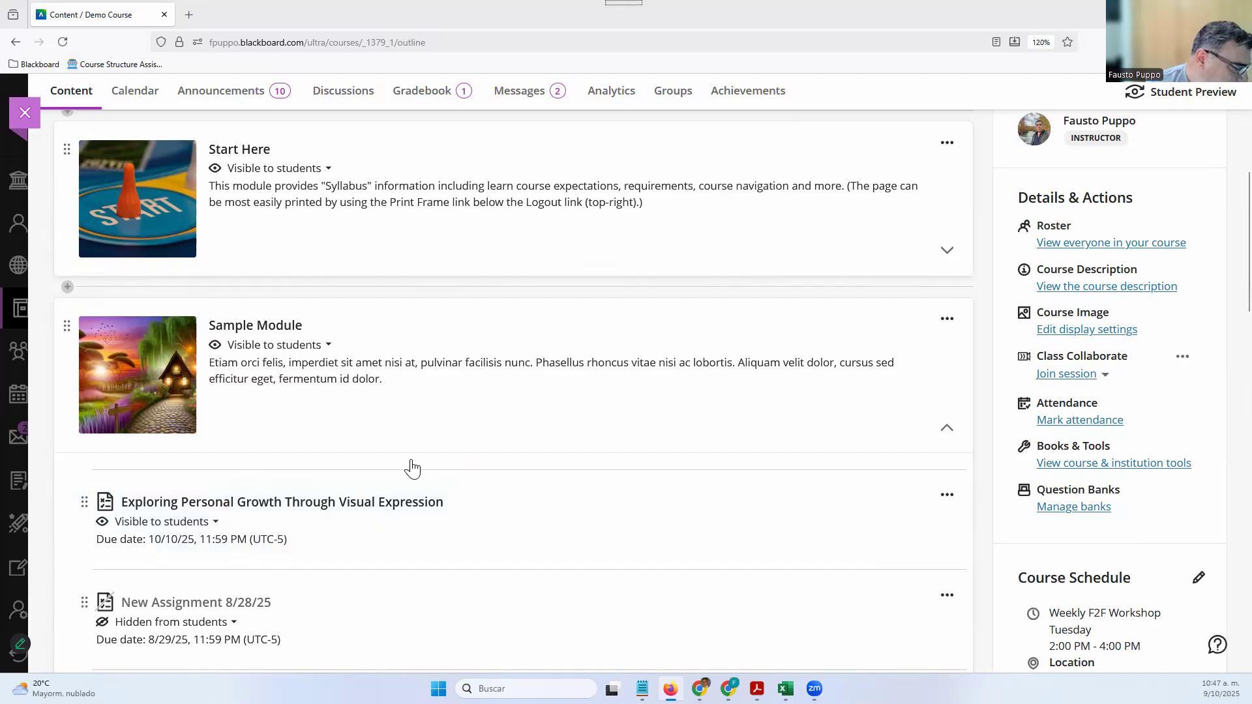
mouse_move(411, 463)
Insert a new assignment at the top of Sample Module, creating New Assignment 10/9/25
left_click(399, 470)
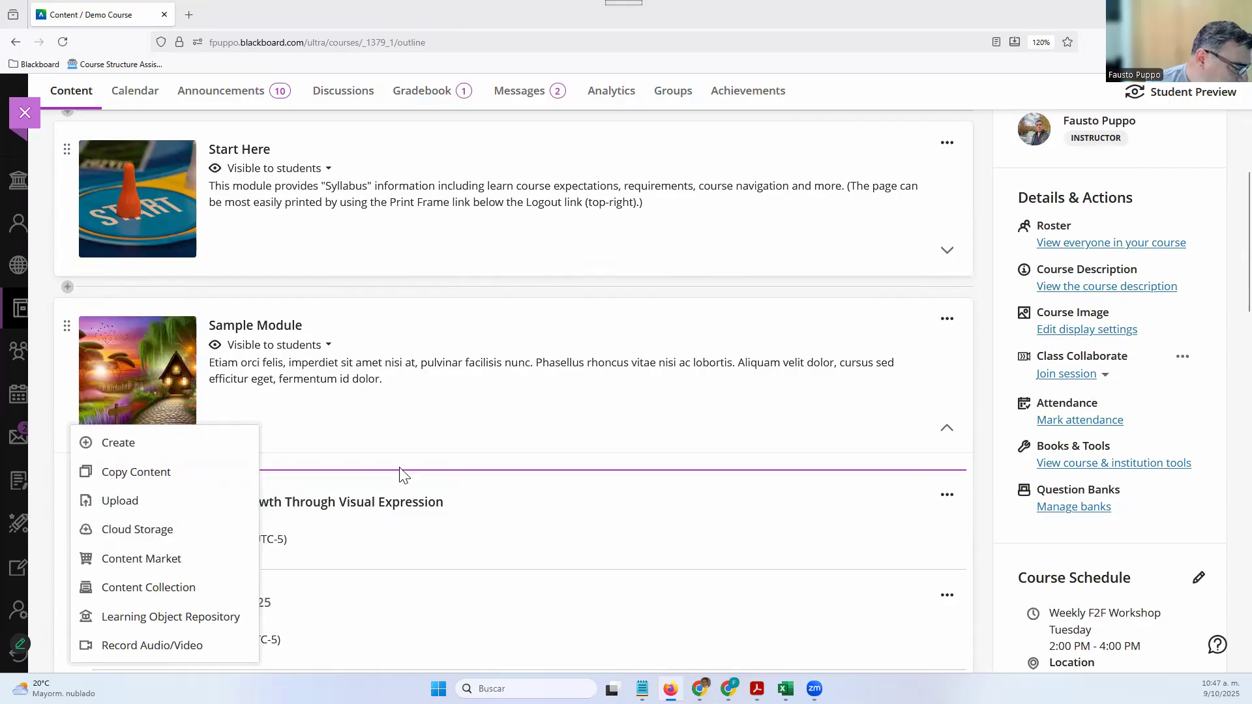
left_click(154, 443)
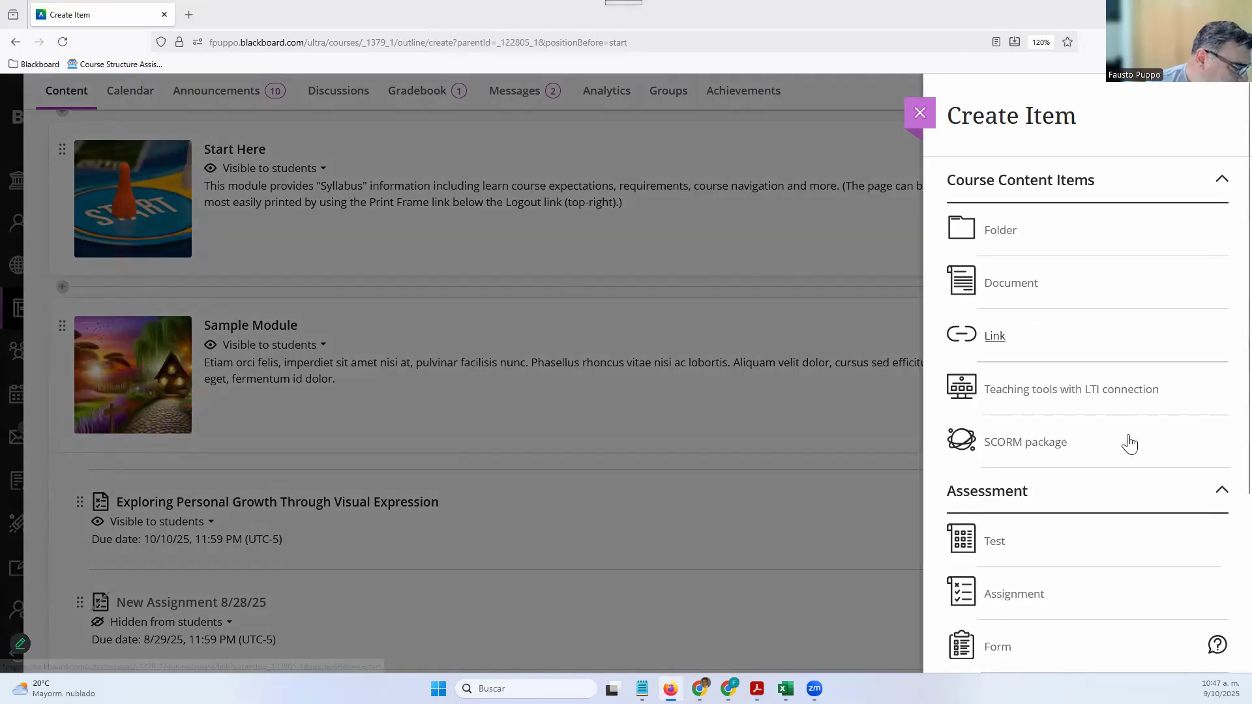
scroll(1133, 454, "down", 3)
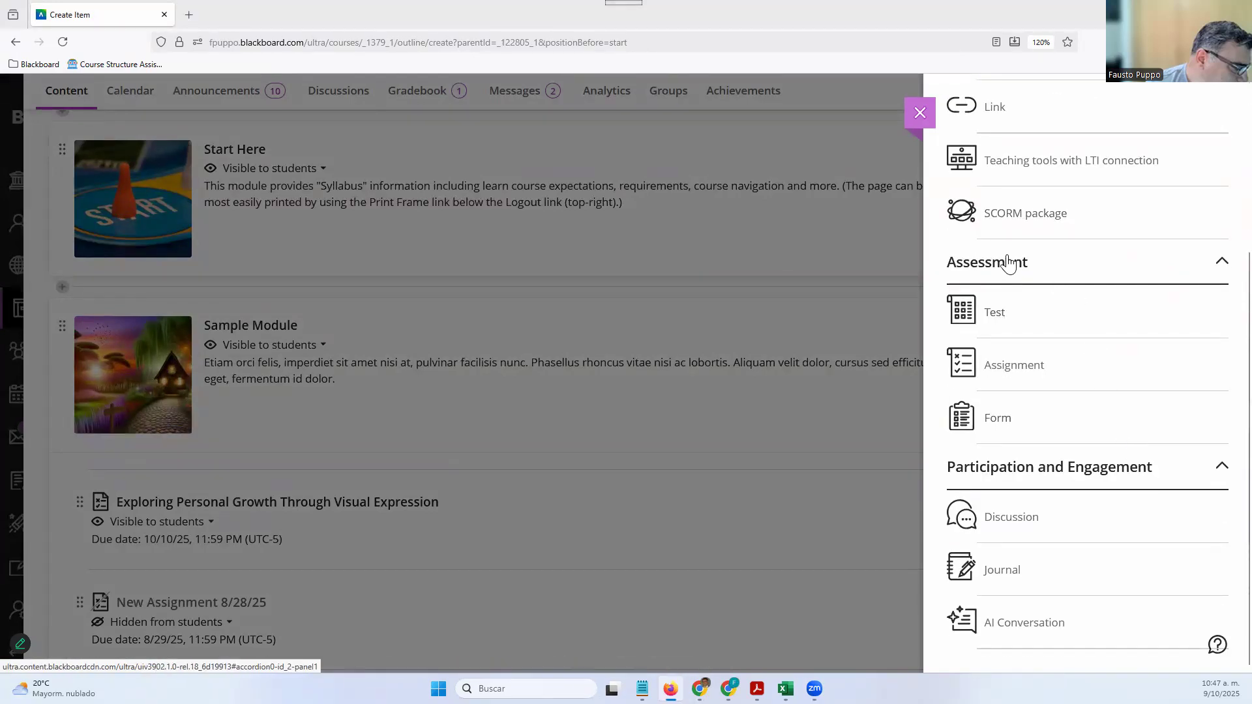
left_click(1015, 365)
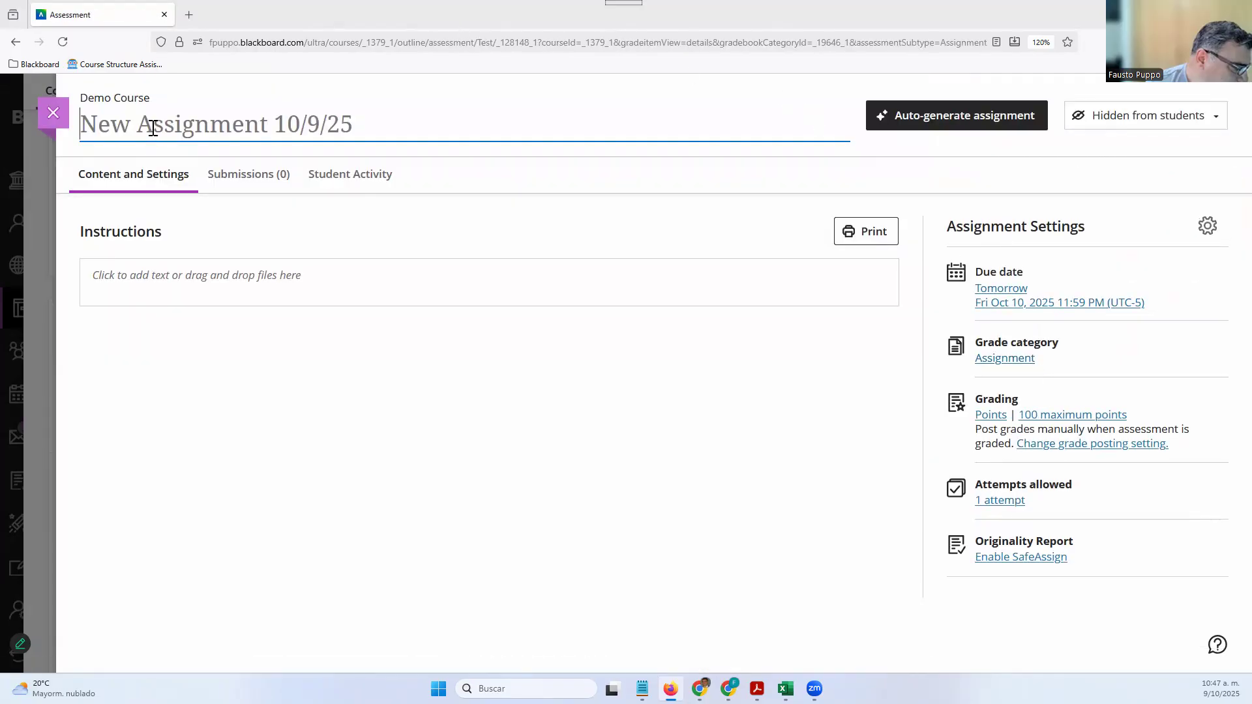
Check the title, instructions and insert-content options, then launch Auto-generate assignment
left_click(323, 118)
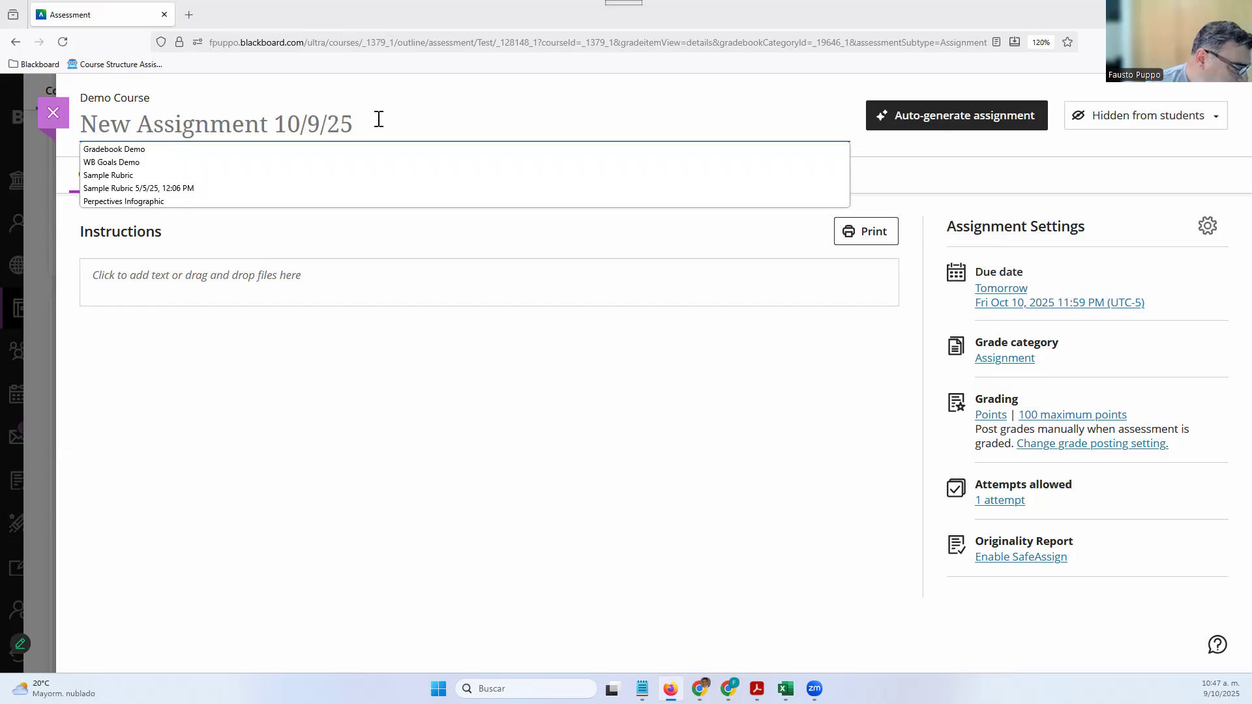
left_click(379, 120)
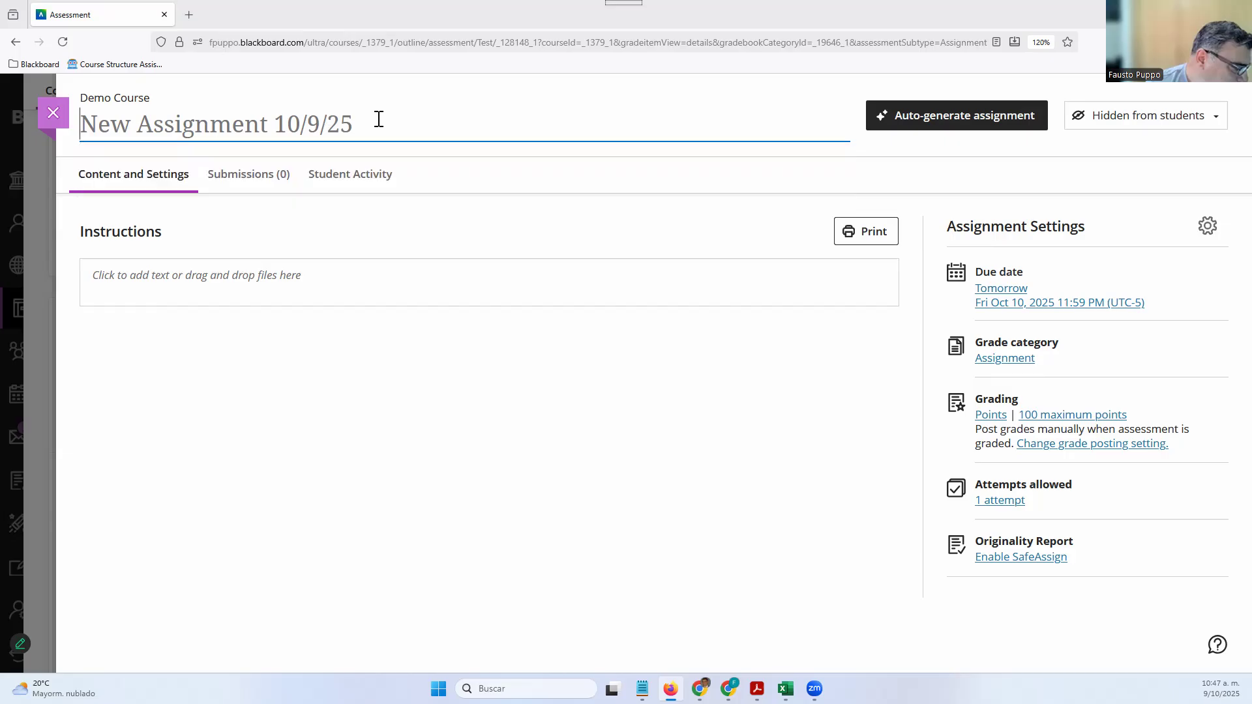
left_click(356, 279)
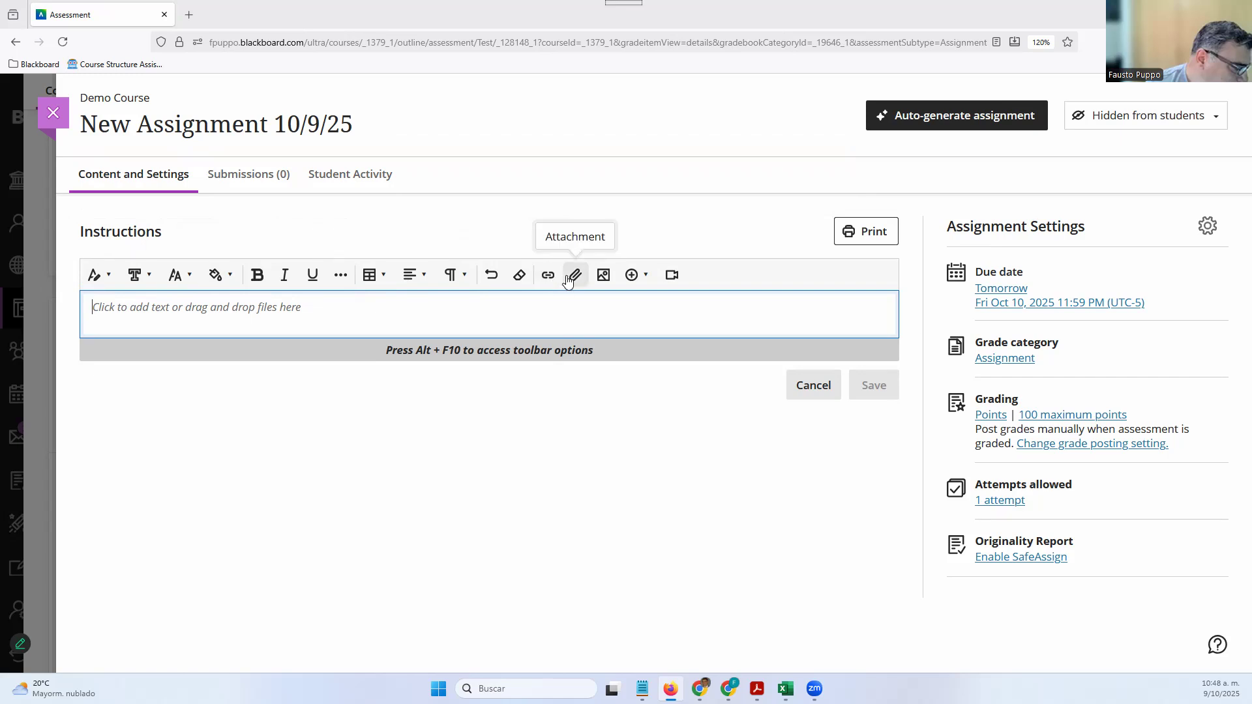
left_click(632, 277)
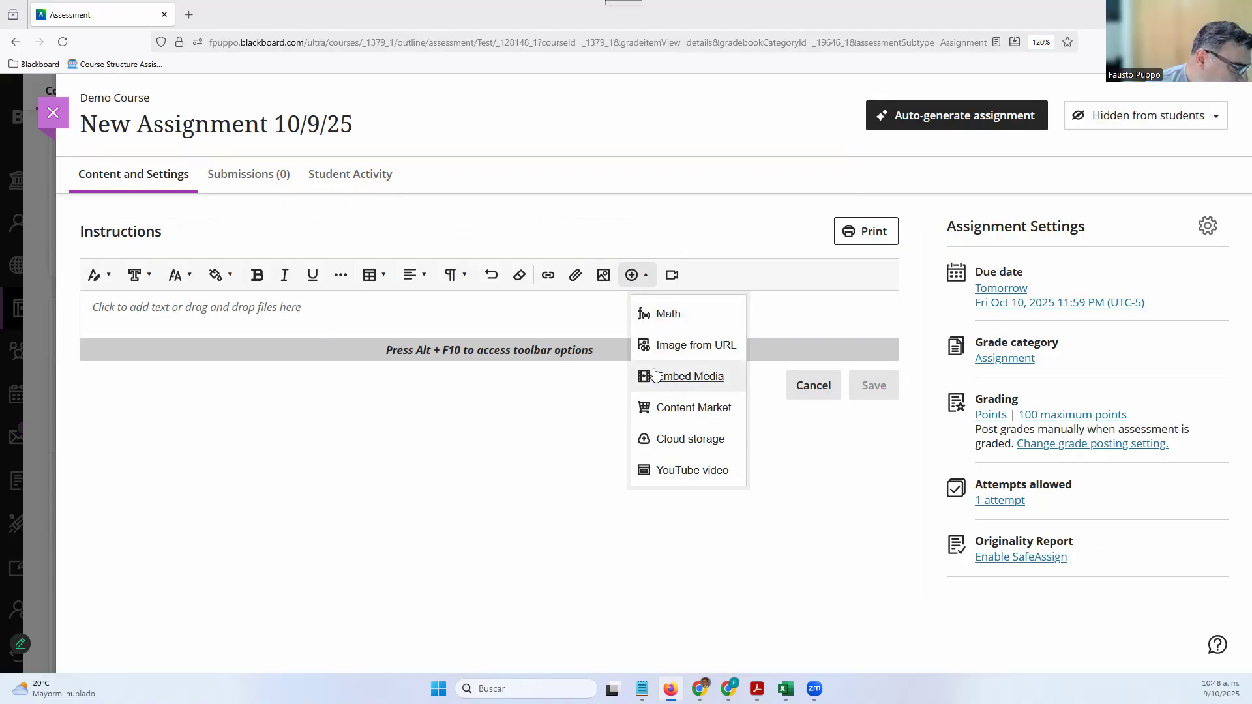
left_click(541, 470)
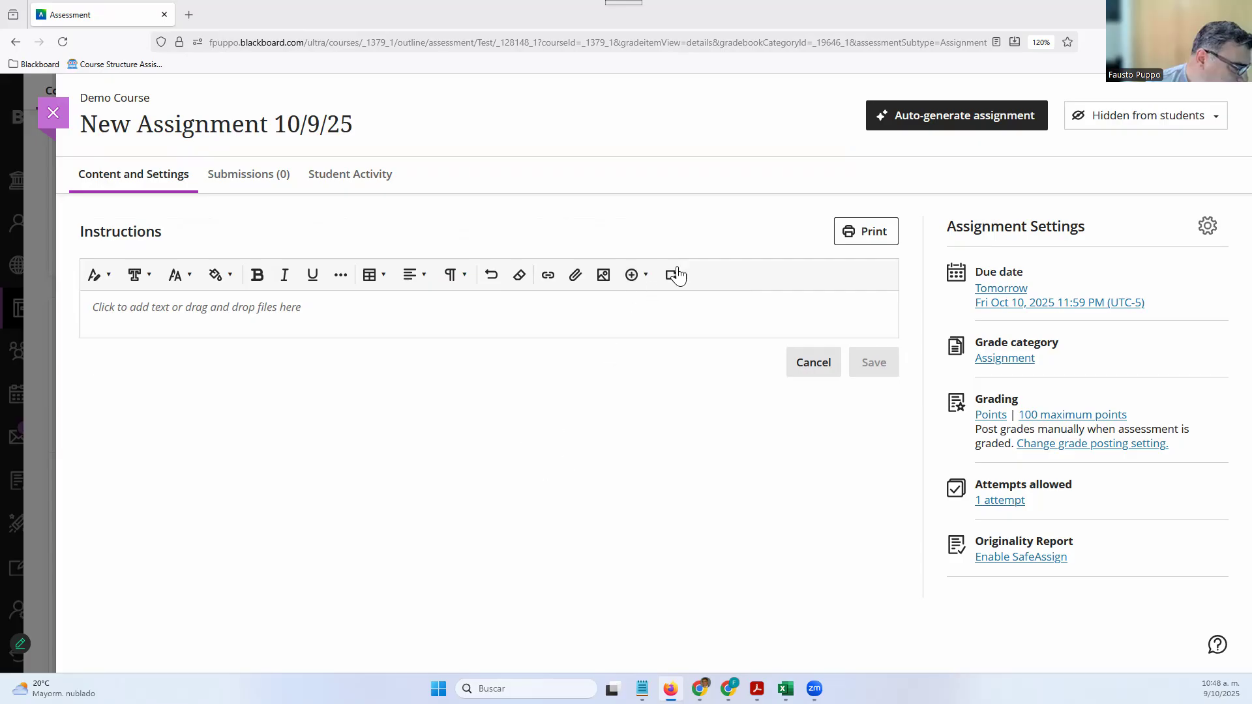
left_click(935, 127)
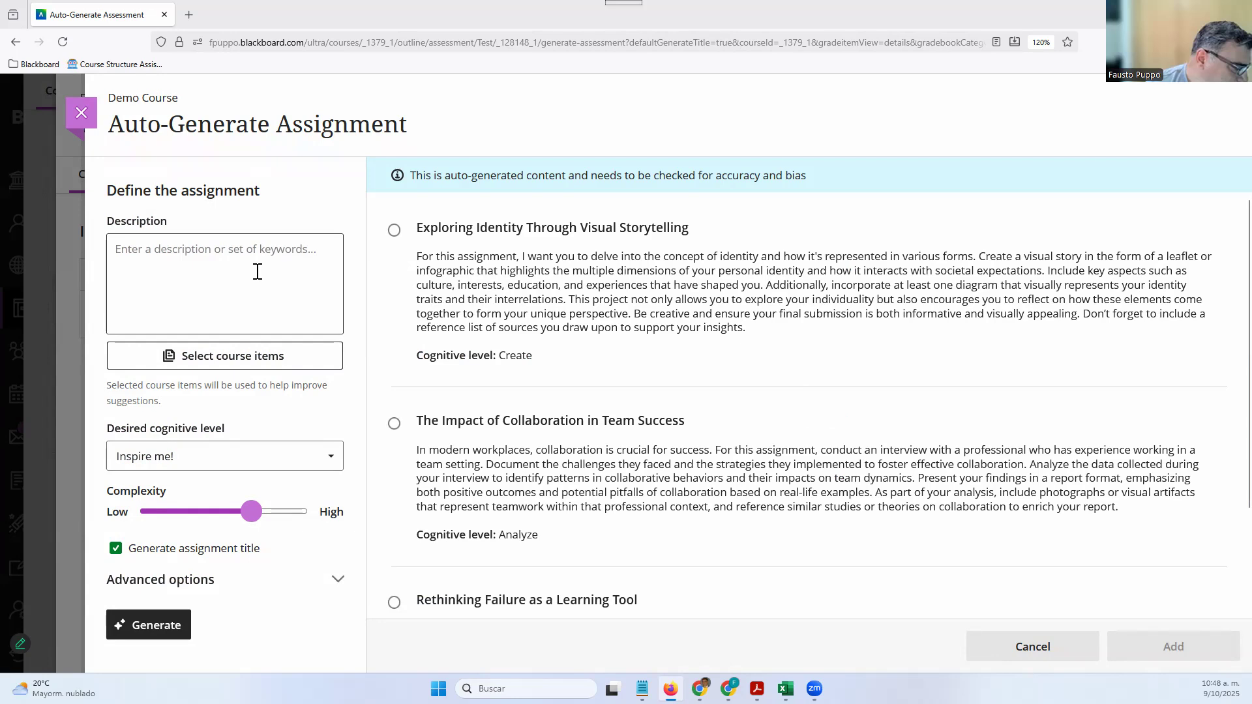
left_click(230, 275)
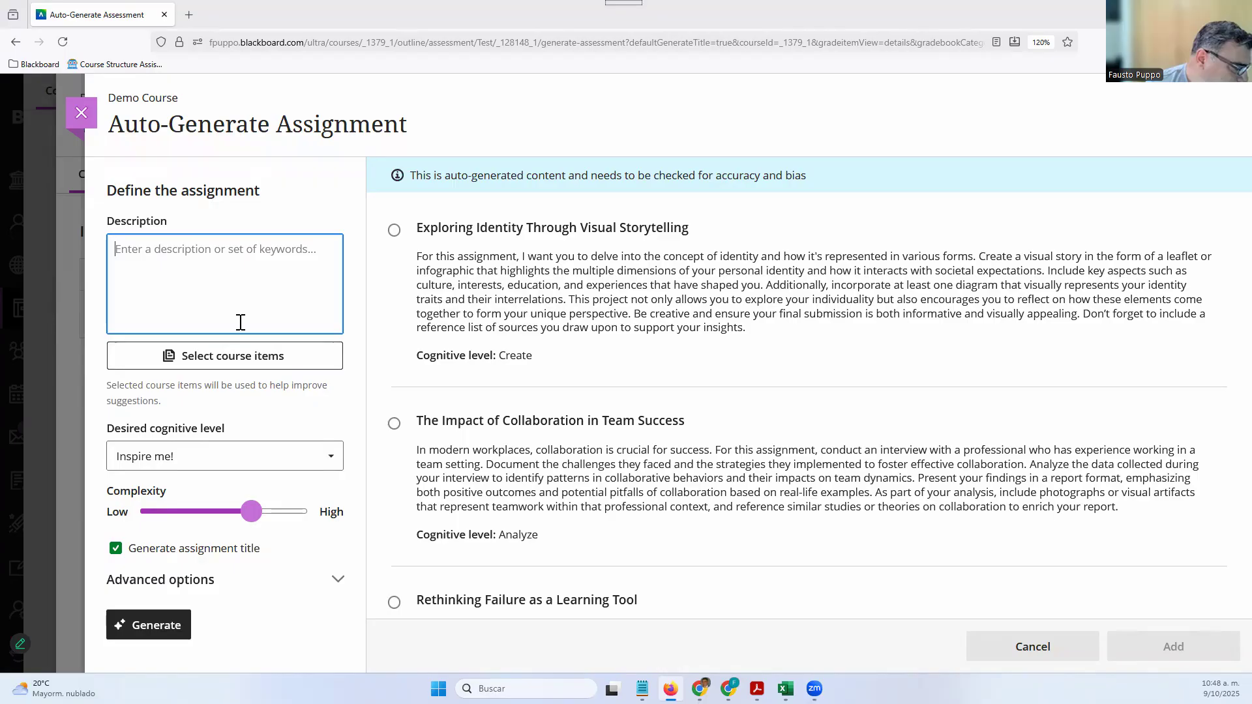
left_click(251, 357)
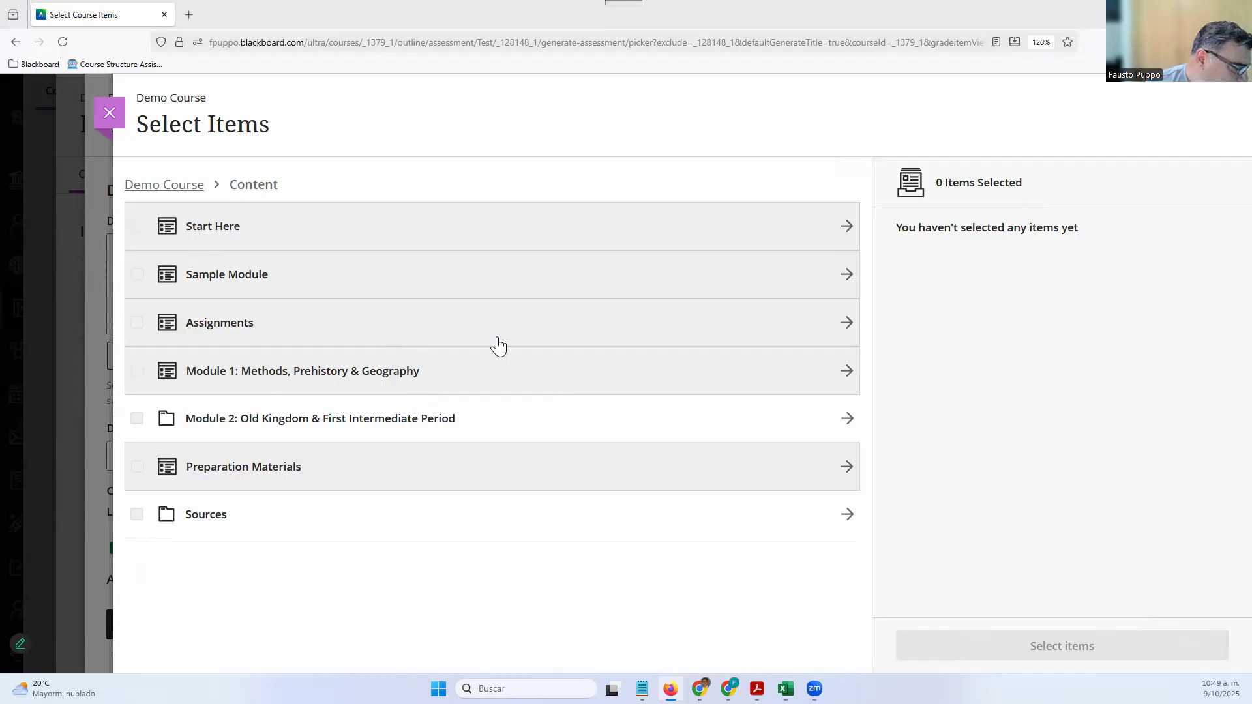
left_click(110, 113)
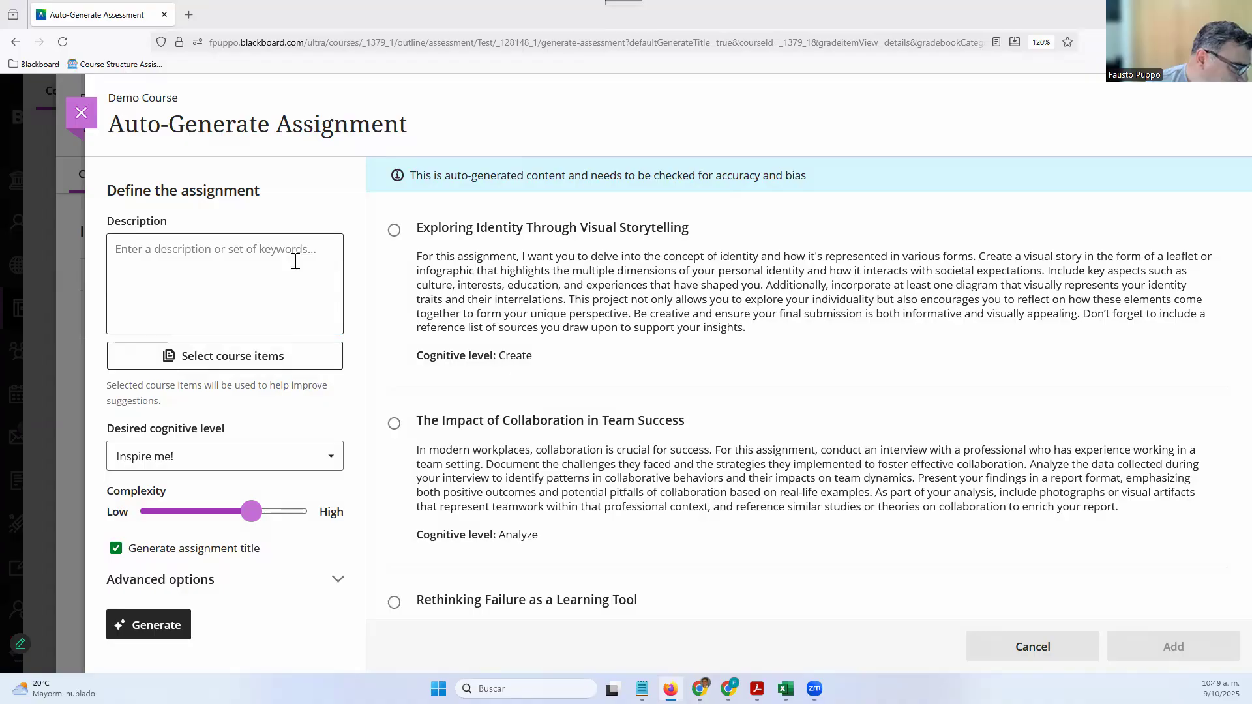
left_click(296, 261)
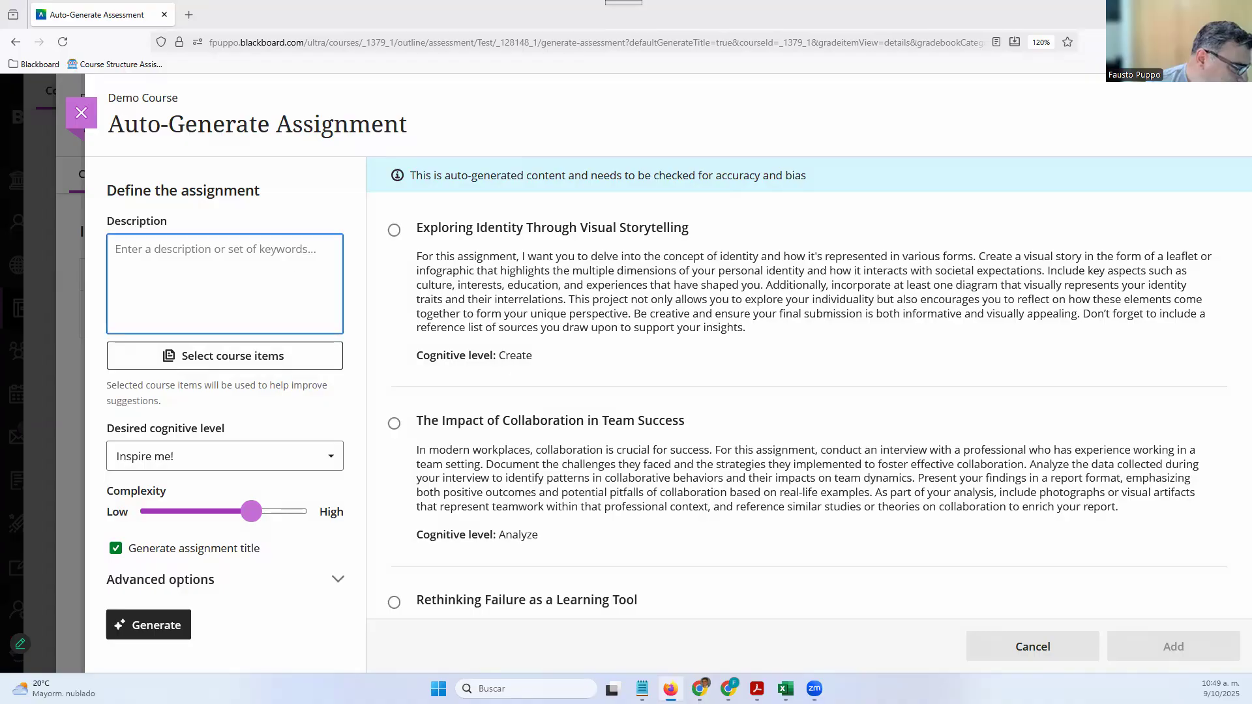
Enter 'AI in education' as the generator description and view the cognitive level choices
type("The")
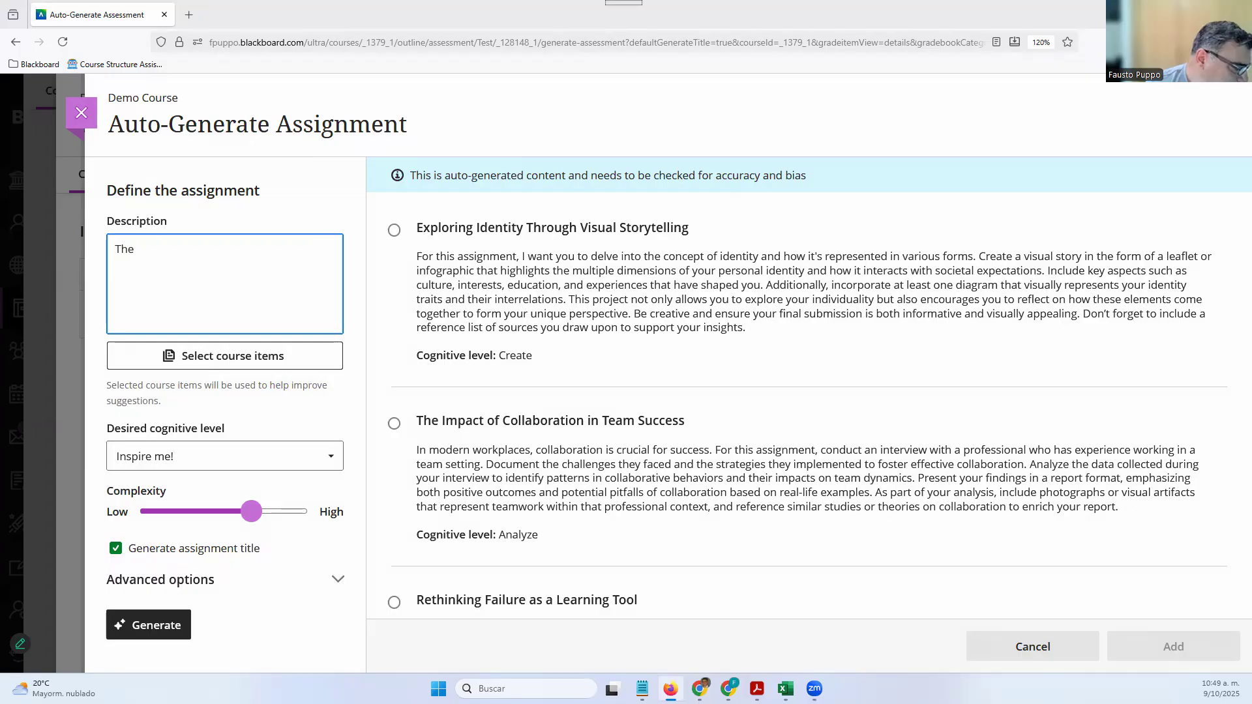
key("BackSpace")
key("BackSpace")
key("BackSpace")
type("AI in education")
left_click(269, 459)
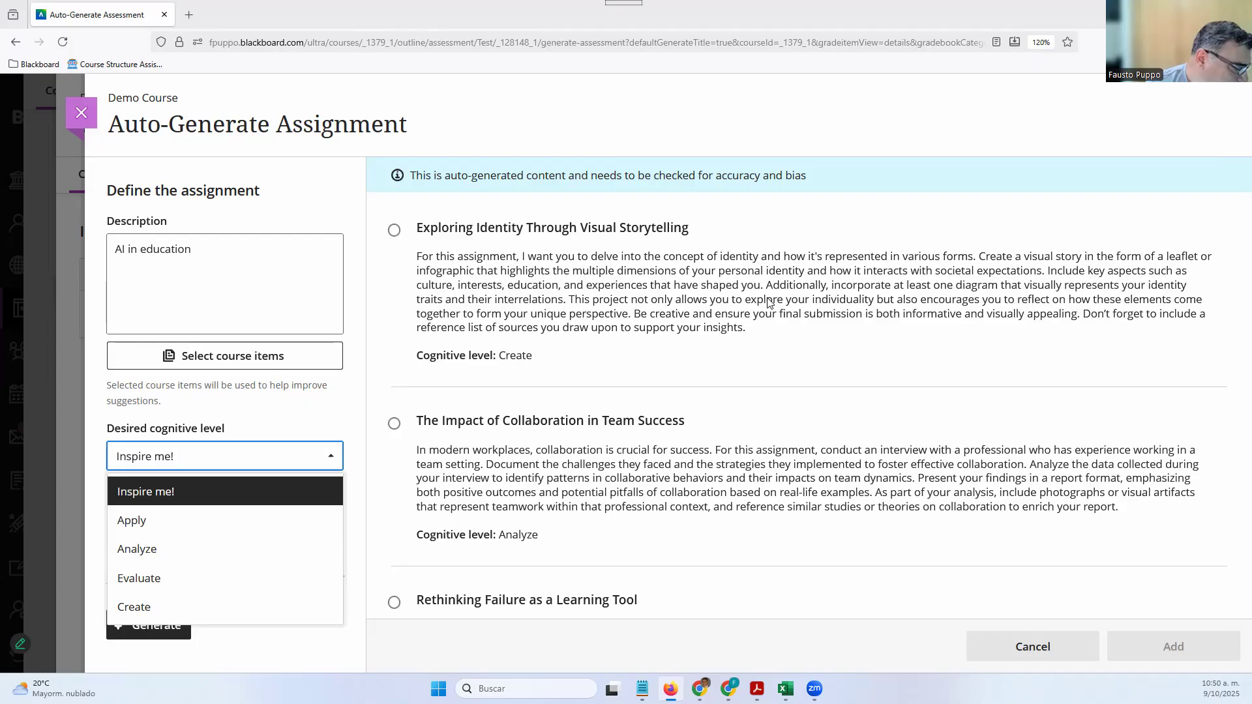
Leave the cognitive level at Inspire me! and drag Complexity down to Low
left_click(148, 466)
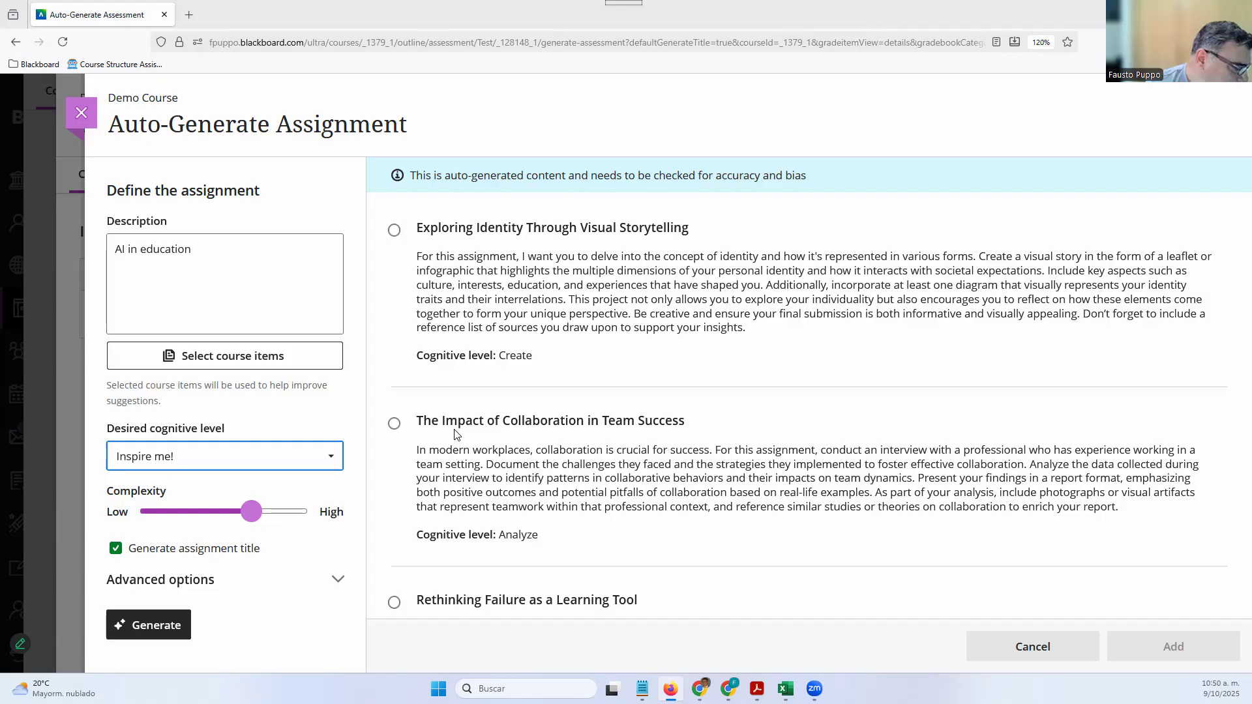
left_click(268, 512)
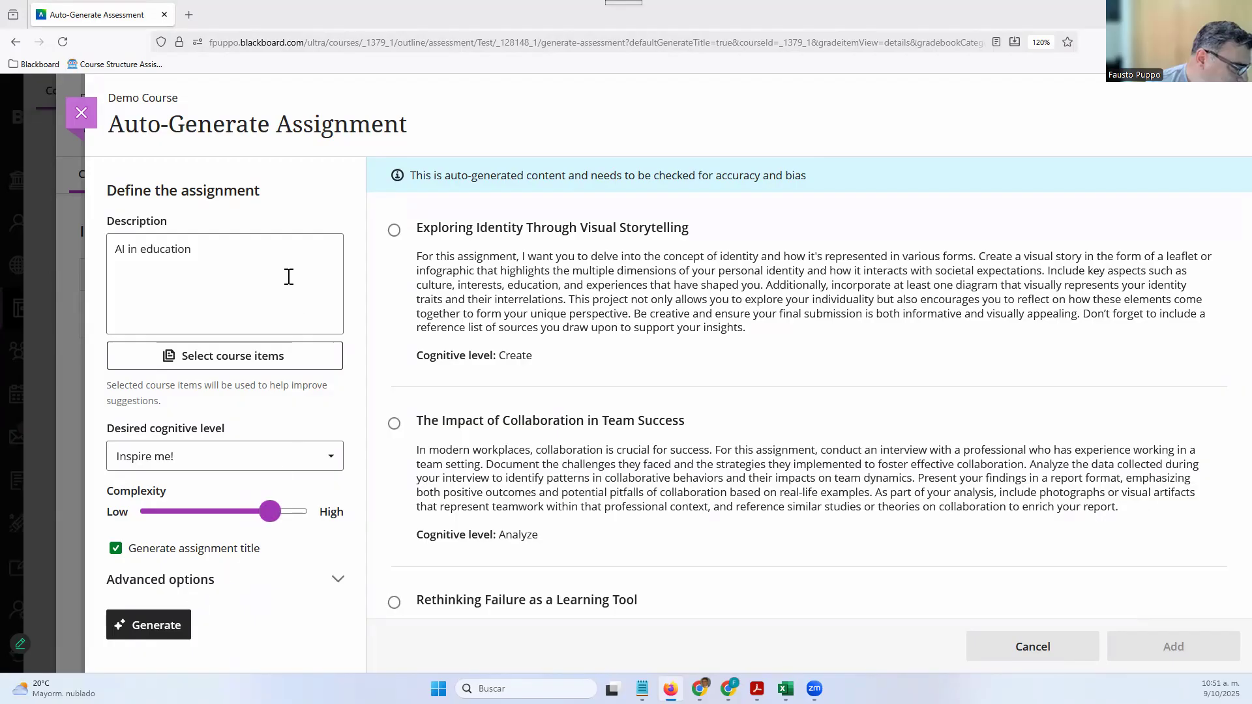
left_click_drag(270, 512, 141, 512)
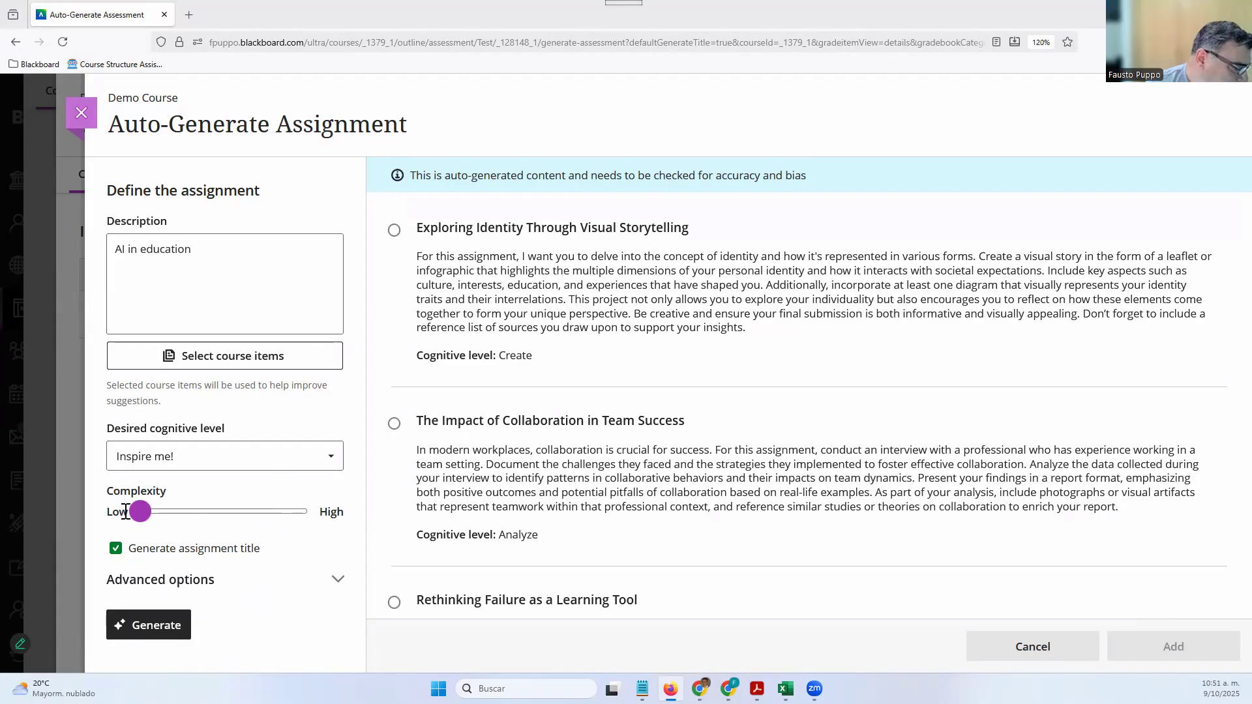
Generate low-complexity AI in education ideas, such as Your AI Invention and AI Around the House
left_click(141, 623)
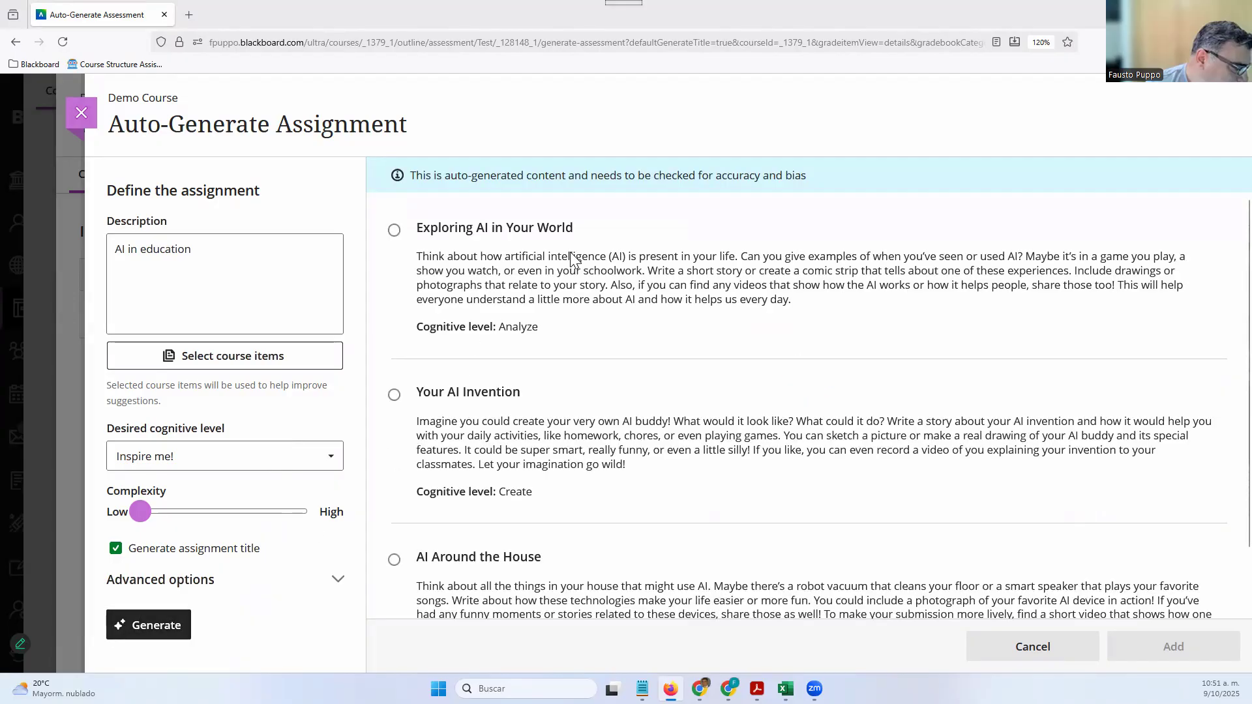
scroll(558, 499, "down", 1)
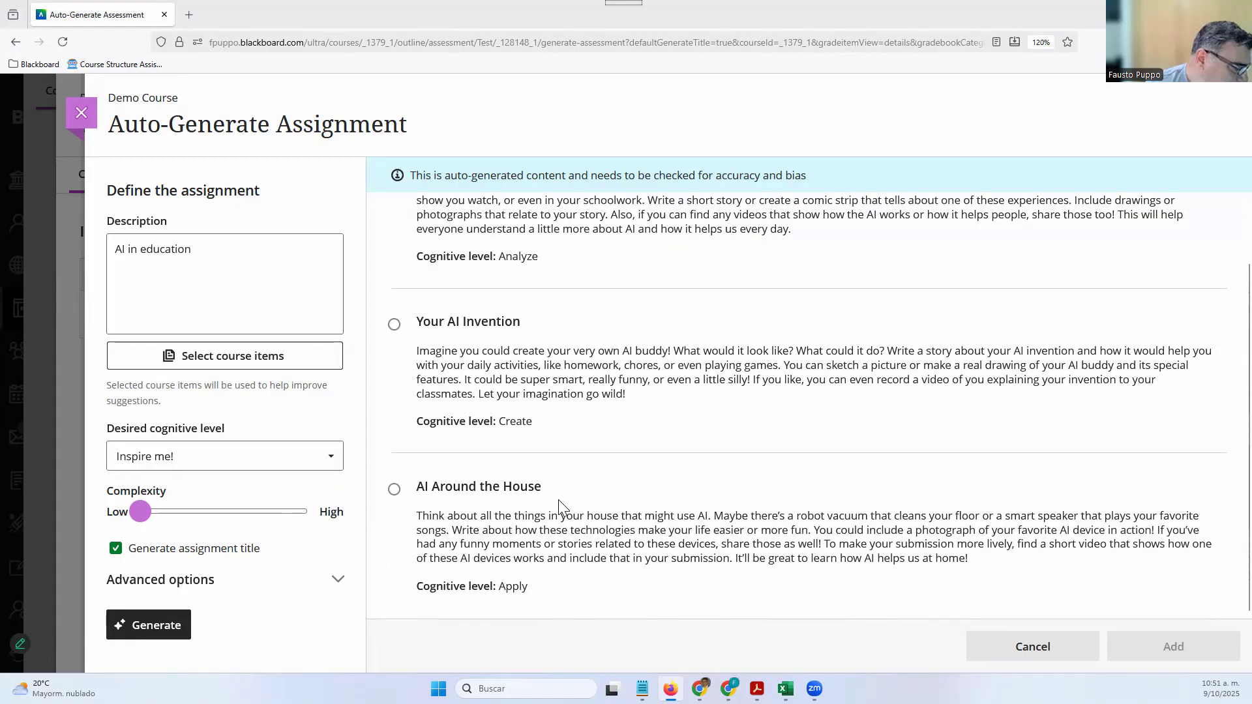
scroll(475, 295, "up", 1)
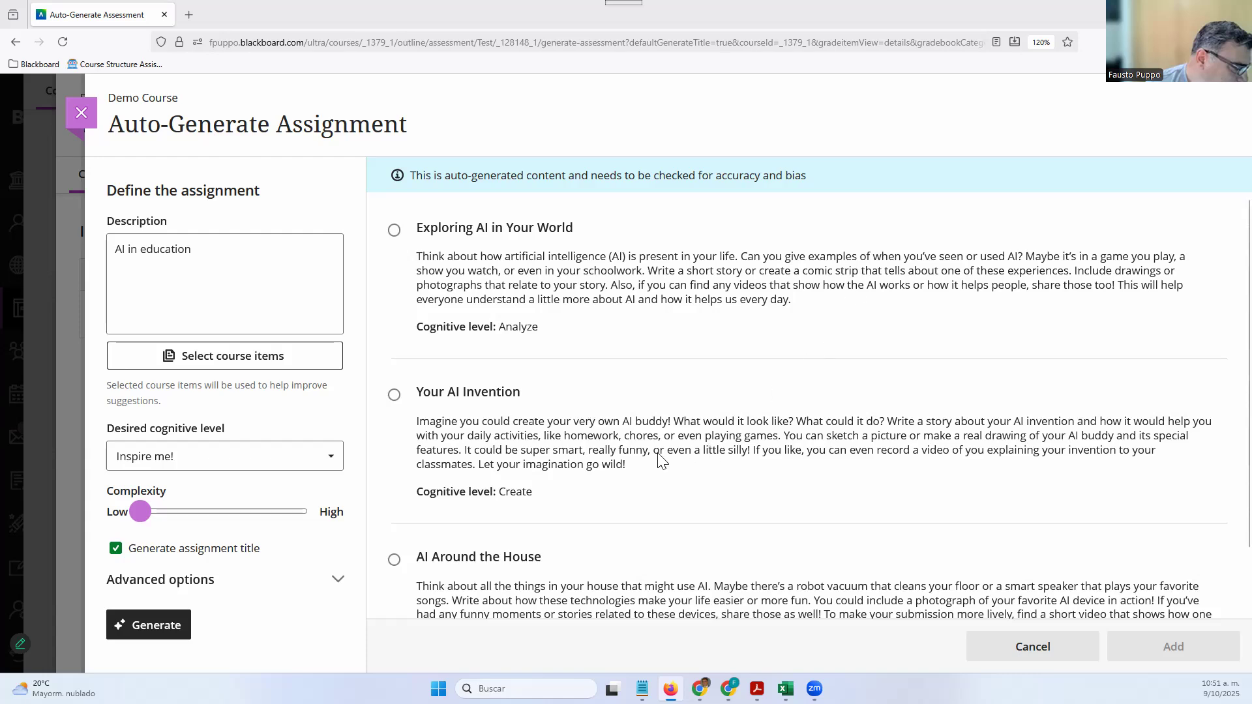
scroll(430, 428, "down", 1)
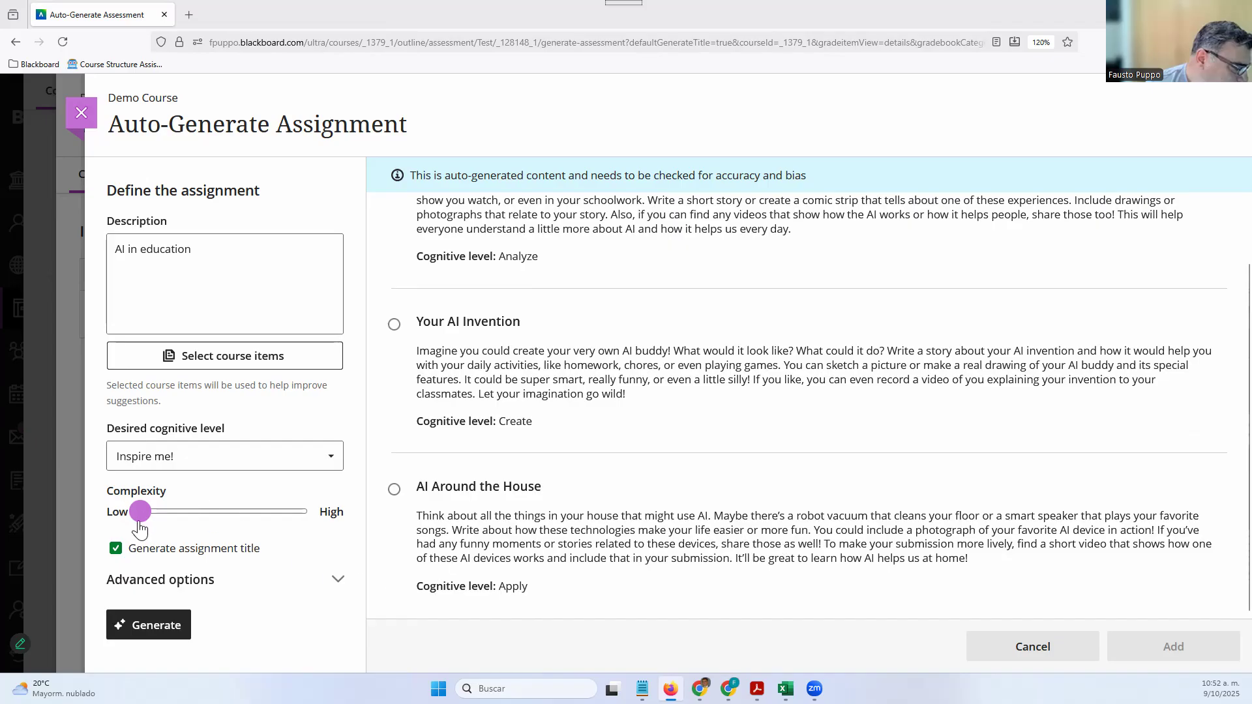
Regenerate at medium complexity and browse ideas like Designing an AI-Enhanced Learning Module
left_click_drag(195, 520, 233, 519)
left_click(163, 629)
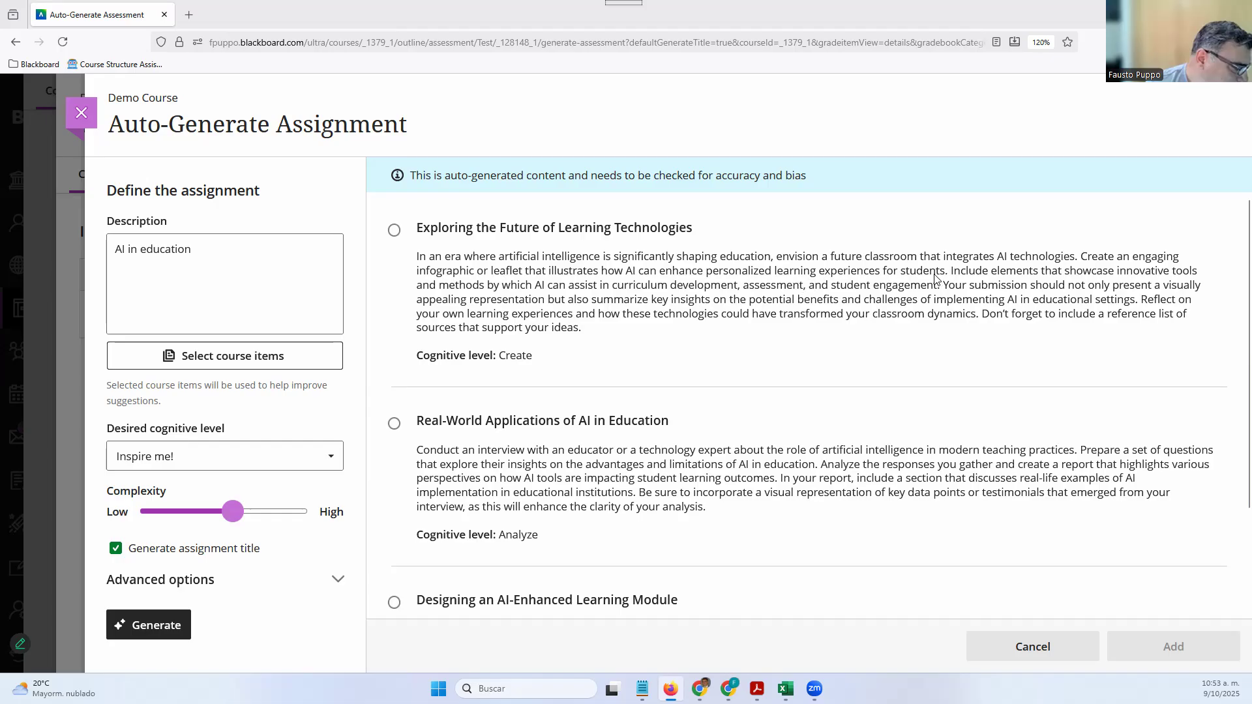
scroll(460, 377, "down", 2)
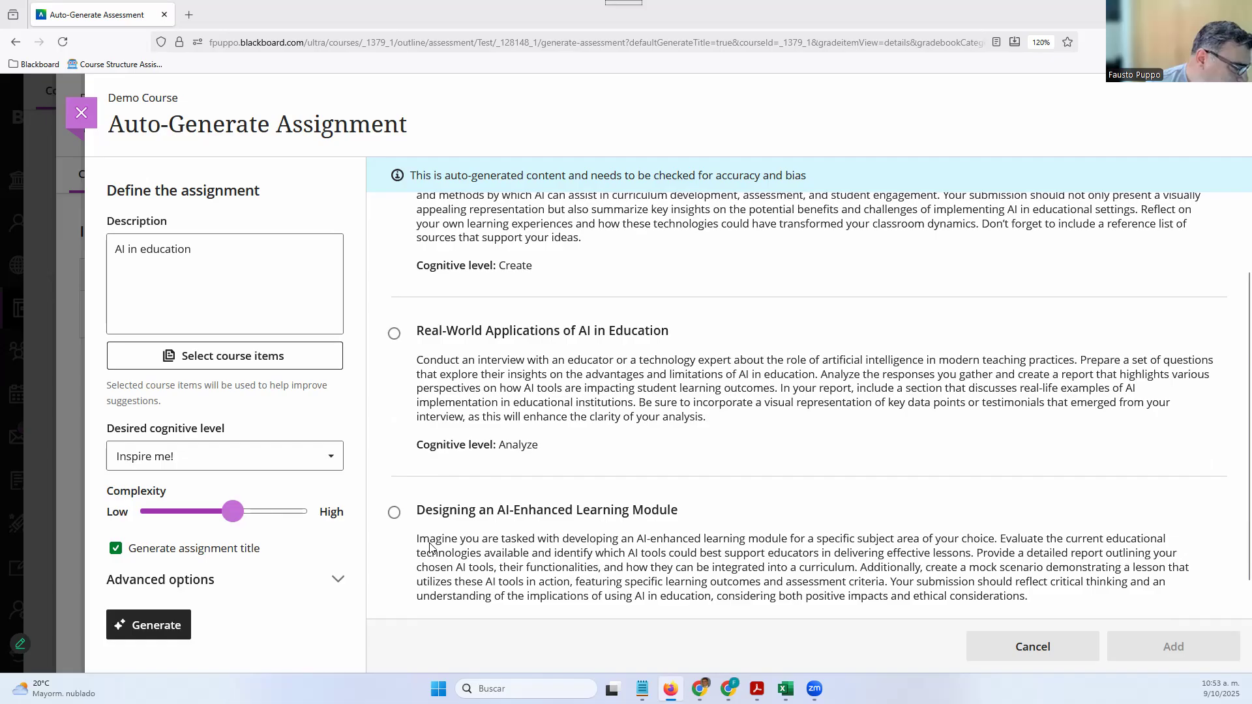
scroll(476, 517, "down", 1)
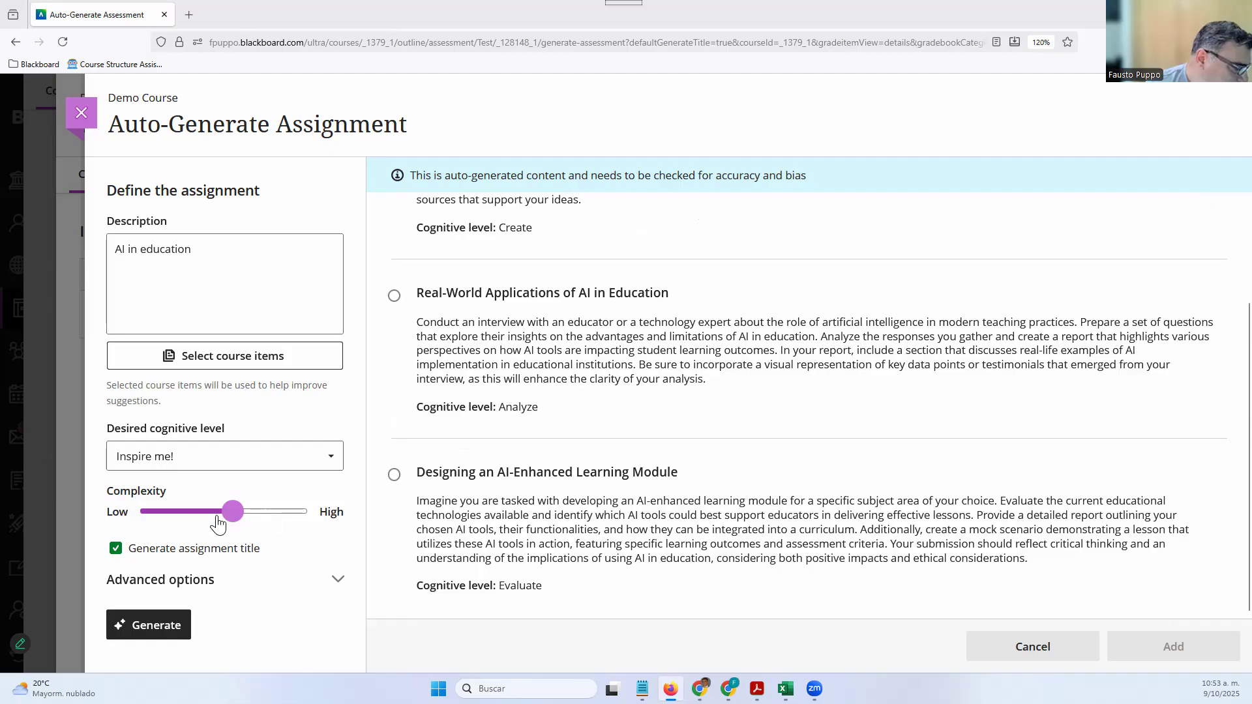
Regenerate at High complexity and select AI Innovations for Personalized Learning Experiences
left_click(314, 511)
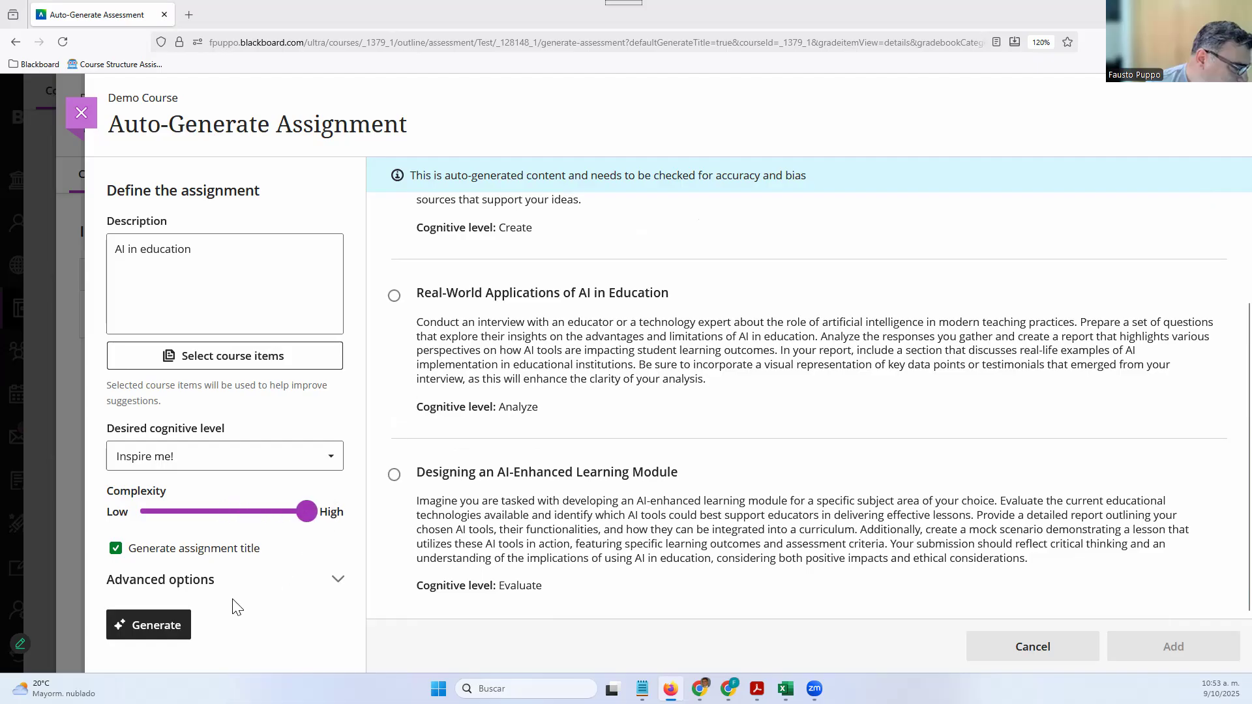
left_click(174, 630)
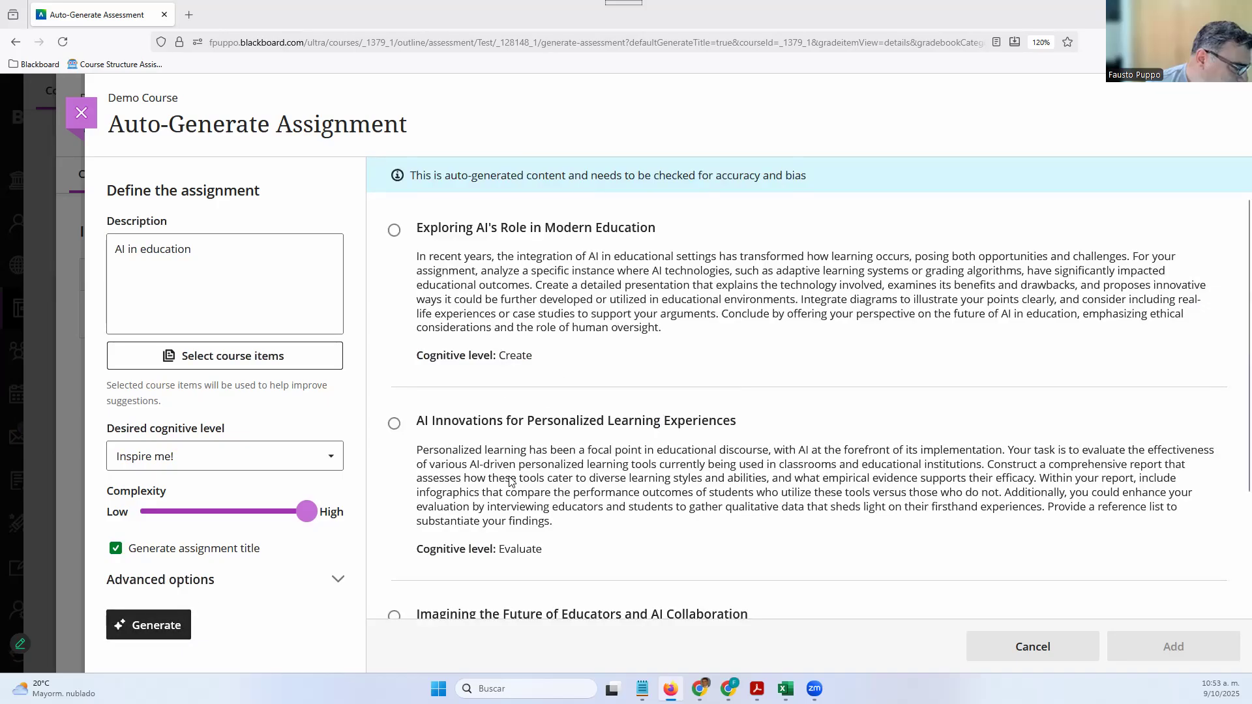
scroll(510, 481, "down", 2)
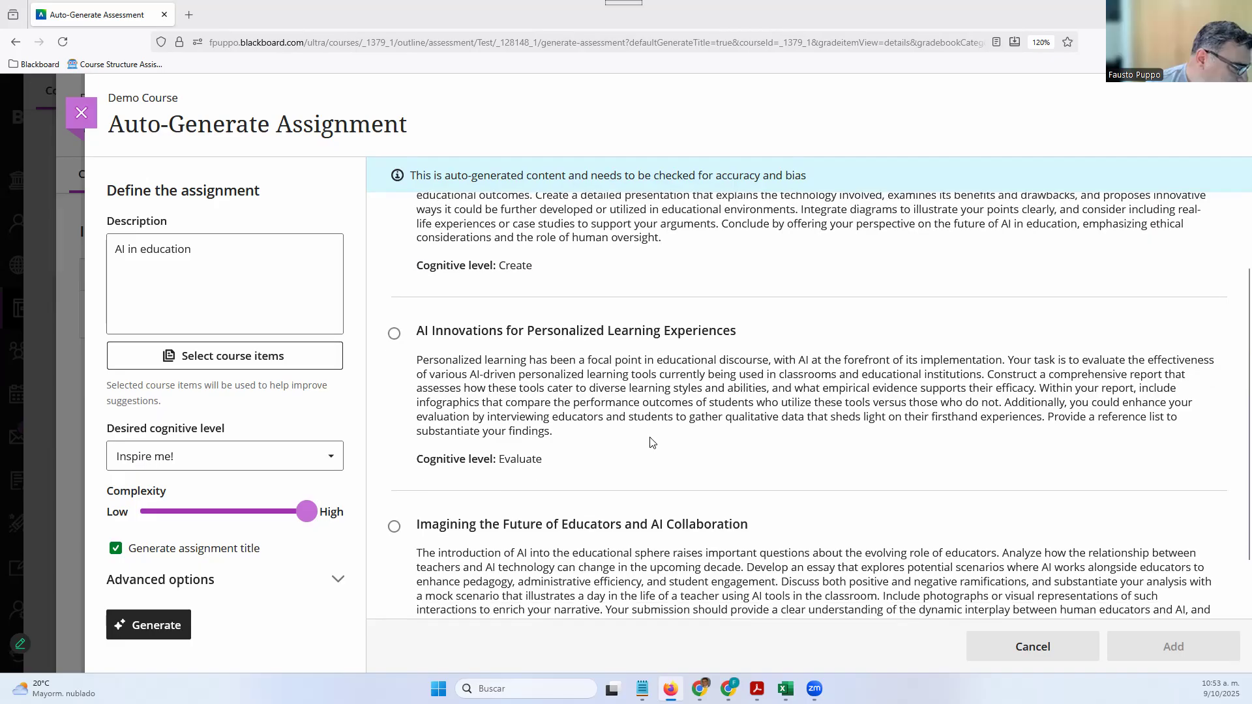
scroll(631, 450, "down", 1)
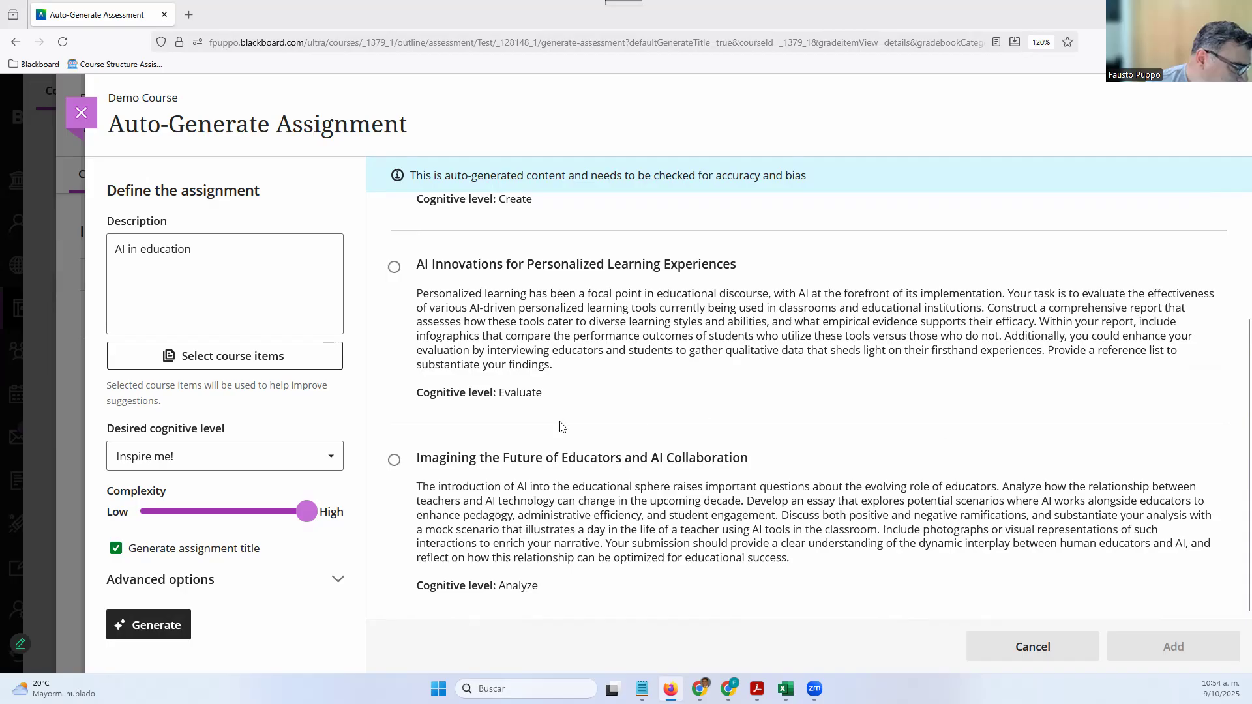
scroll(725, 407, "up", 3)
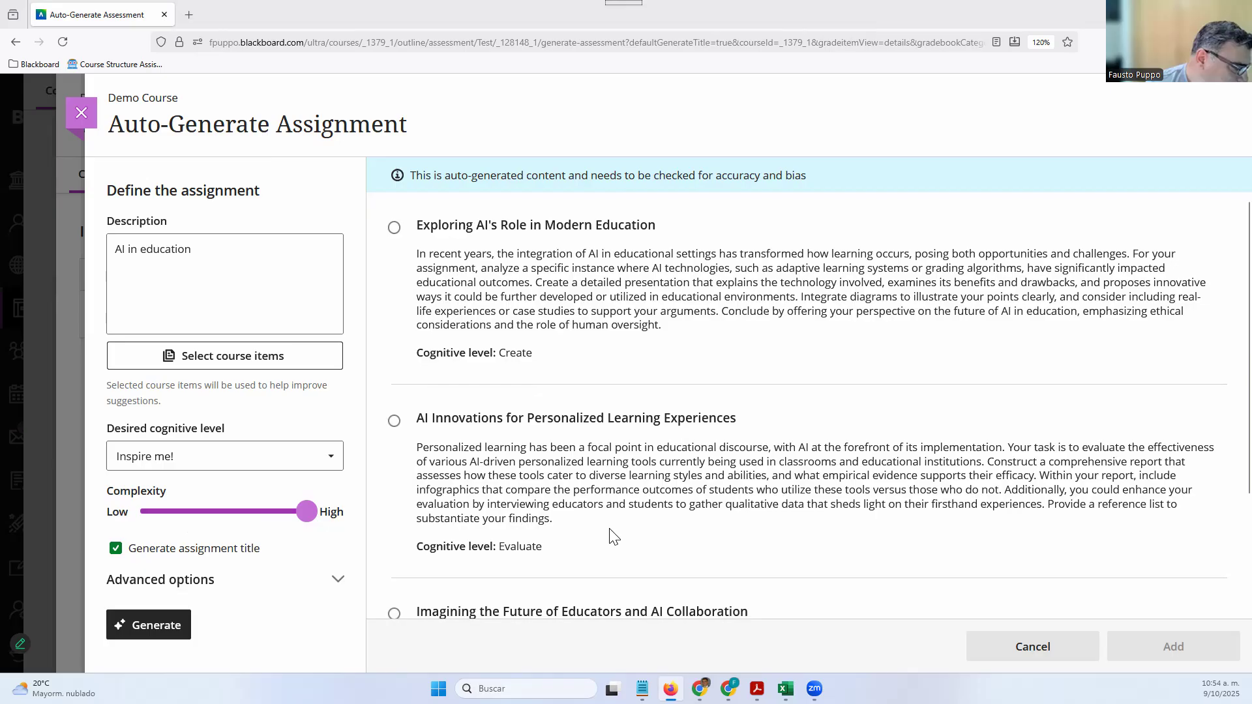
scroll(613, 536, "down", 2)
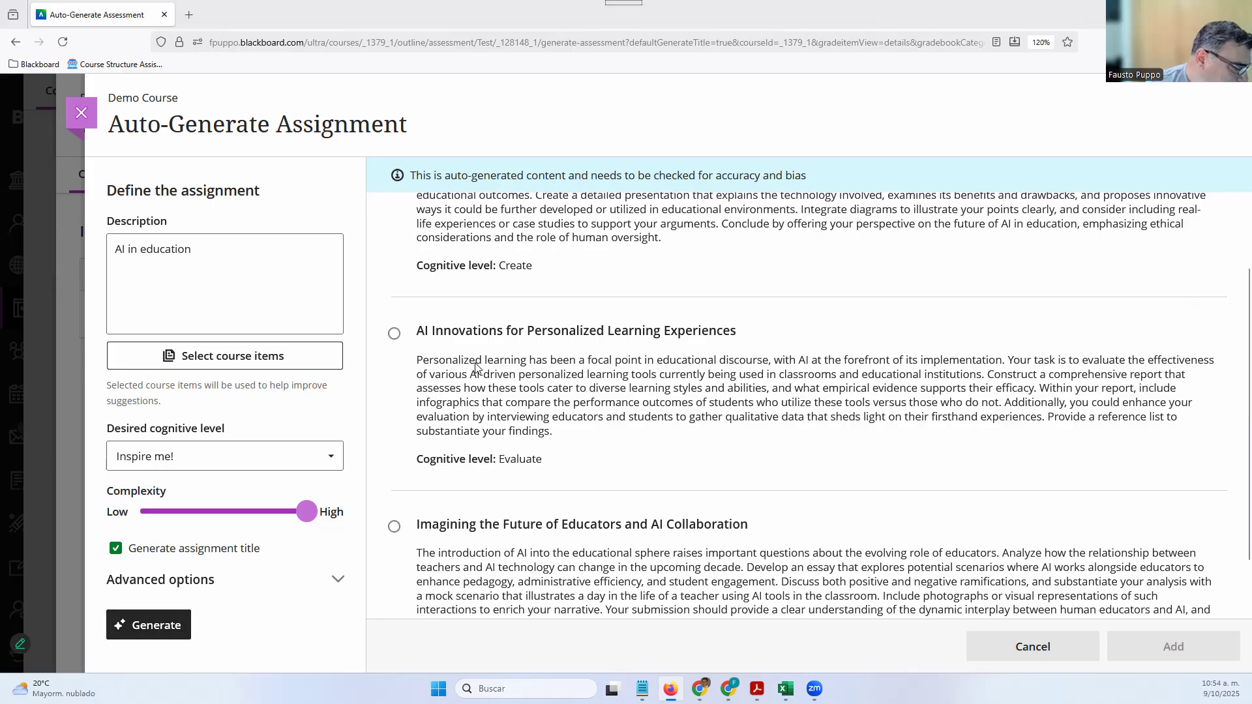
scroll(476, 367, "up", 2)
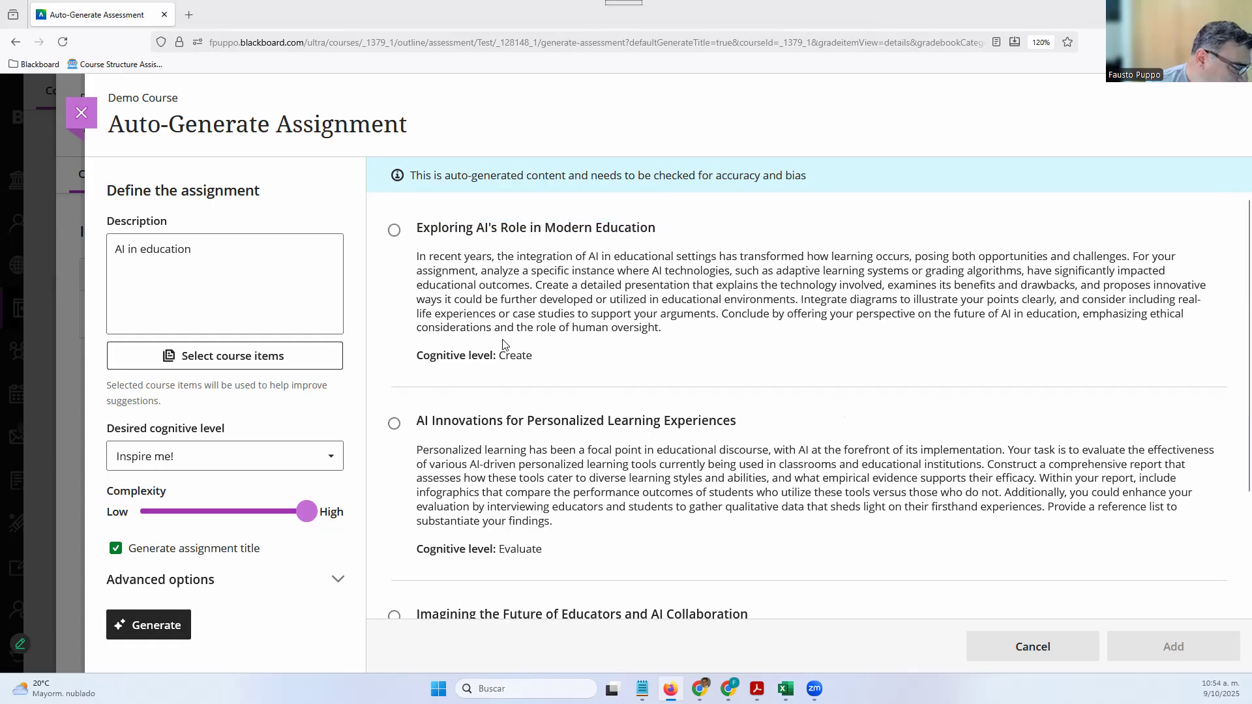
left_click(394, 424)
scroll(1043, 520, "down", 2)
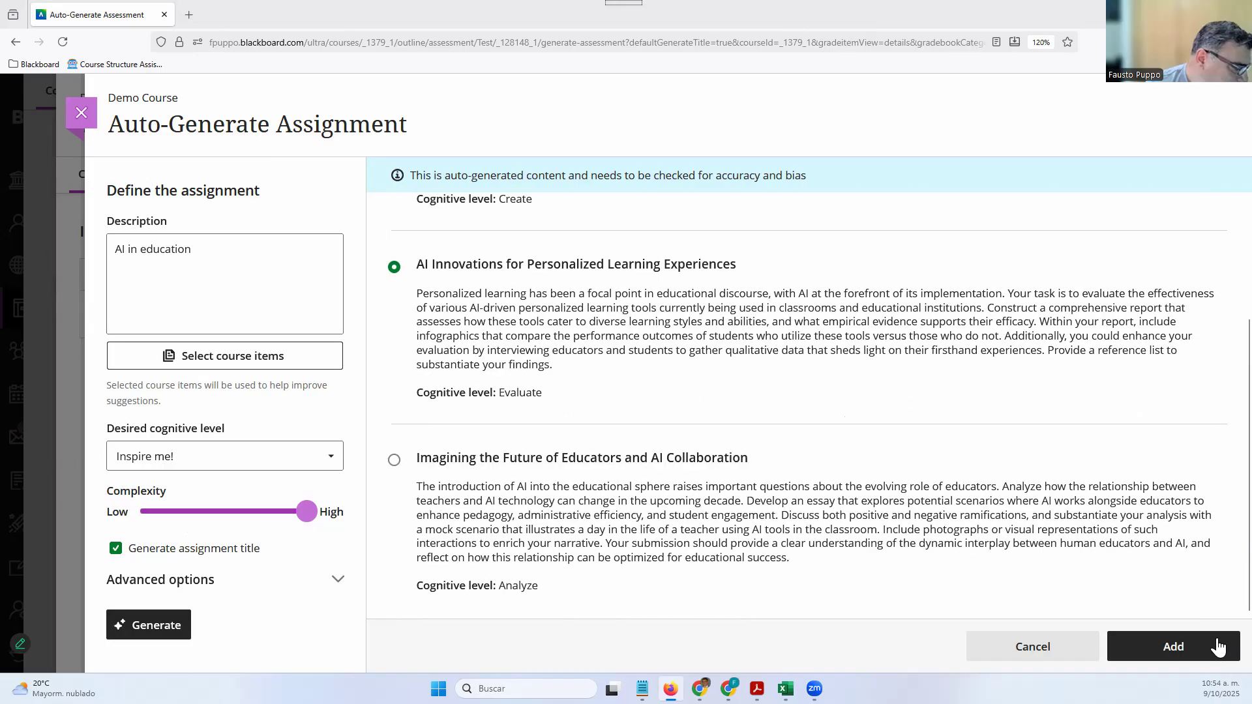
Add the chosen idea as the assignment and reload the page to show its instructions
left_click(1210, 648)
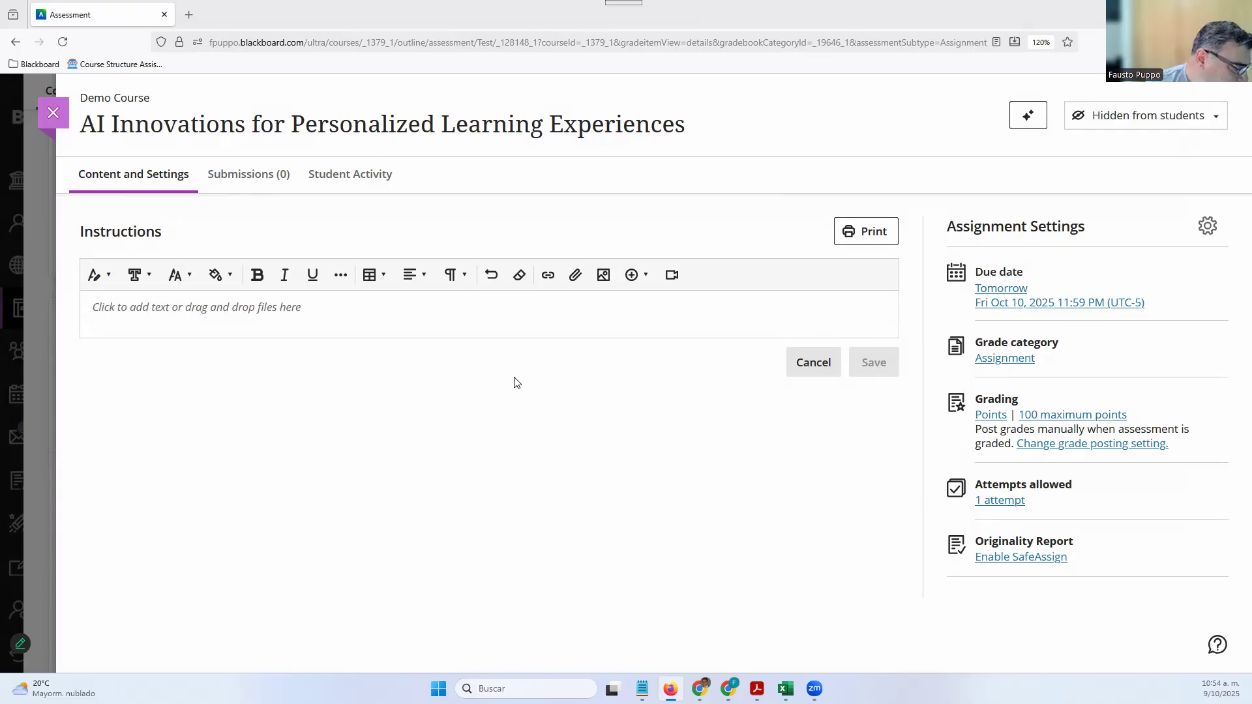
left_click(515, 314)
left_click(521, 470)
left_click(61, 39)
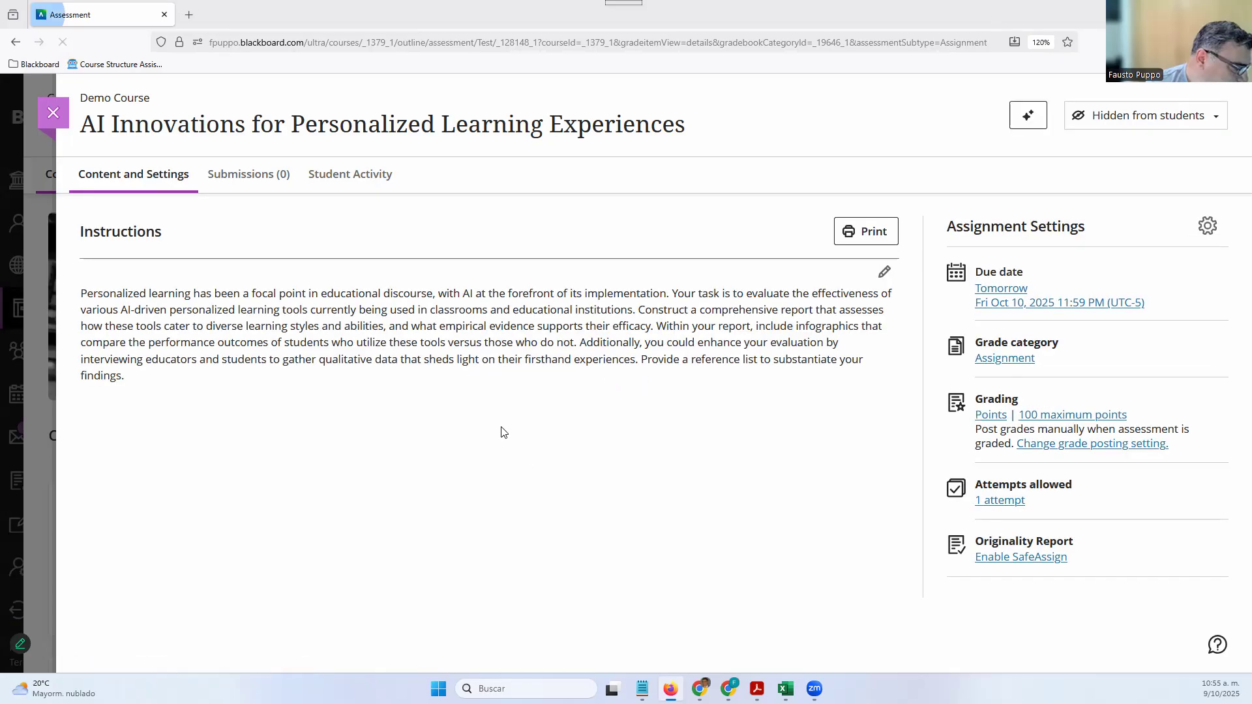
Review the AI-generated instructions in the editor and close it without changes
left_click_drag(85, 300, 163, 369)
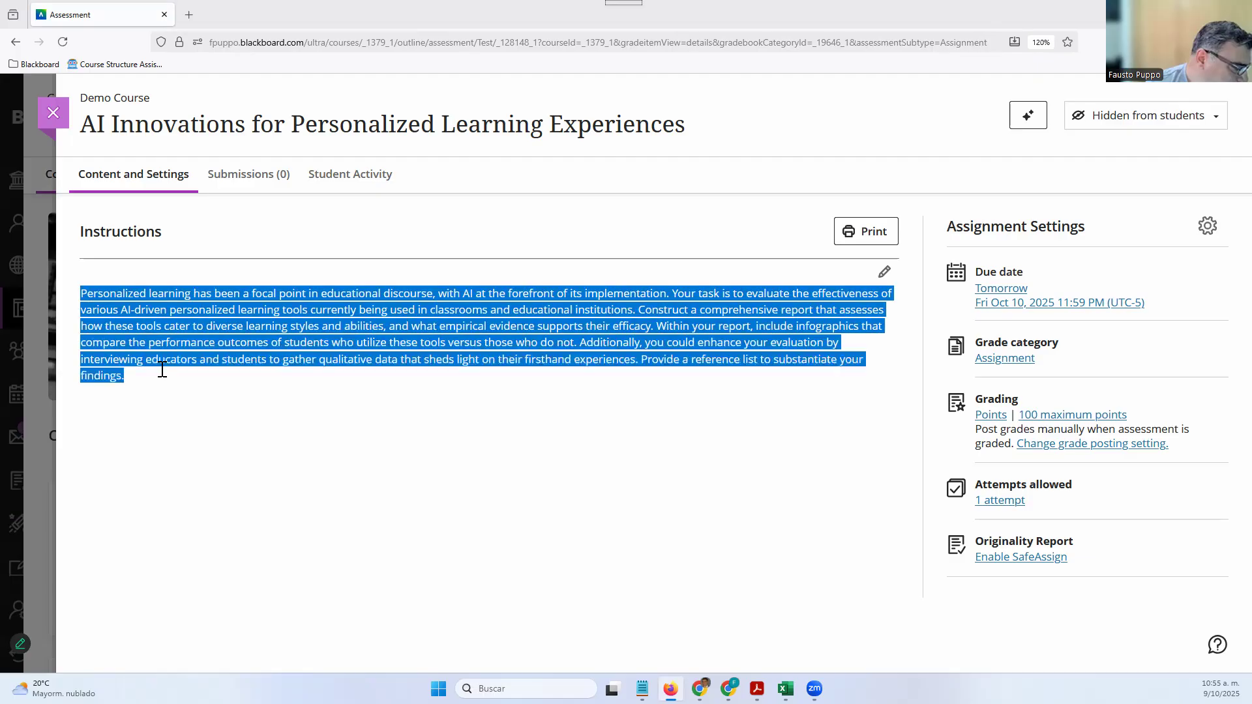
left_click(522, 447)
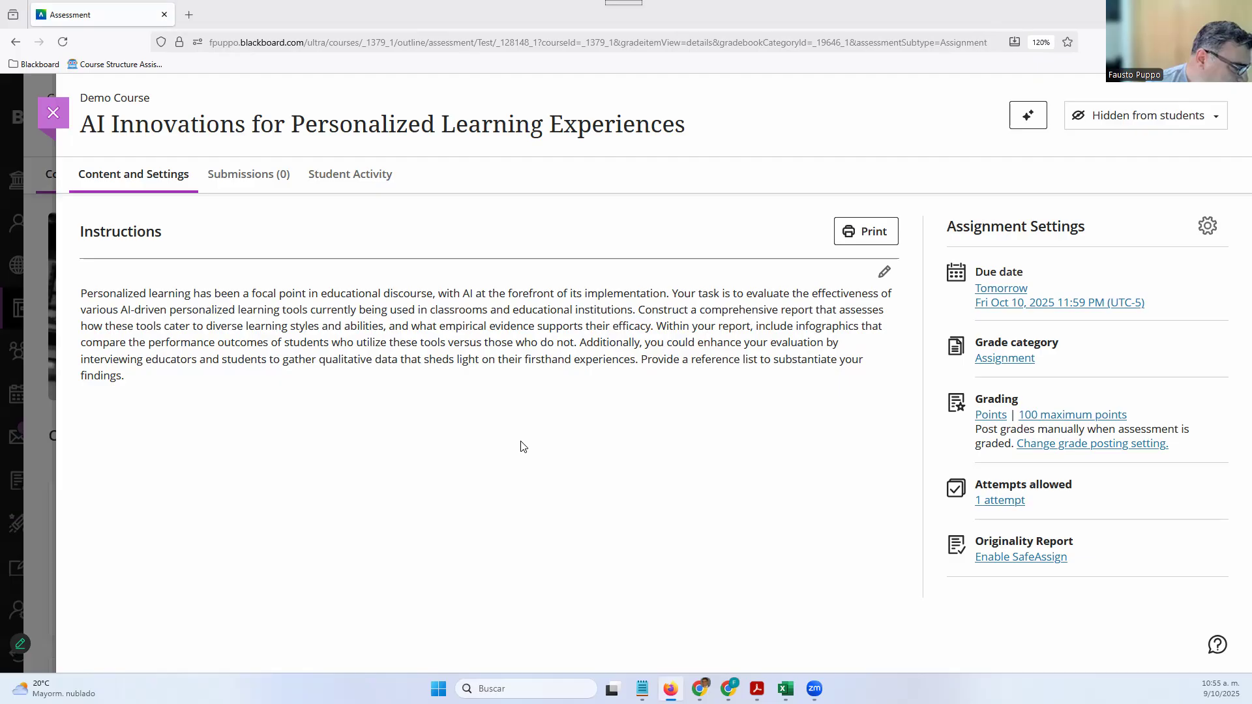
left_click(884, 273)
left_click(697, 356)
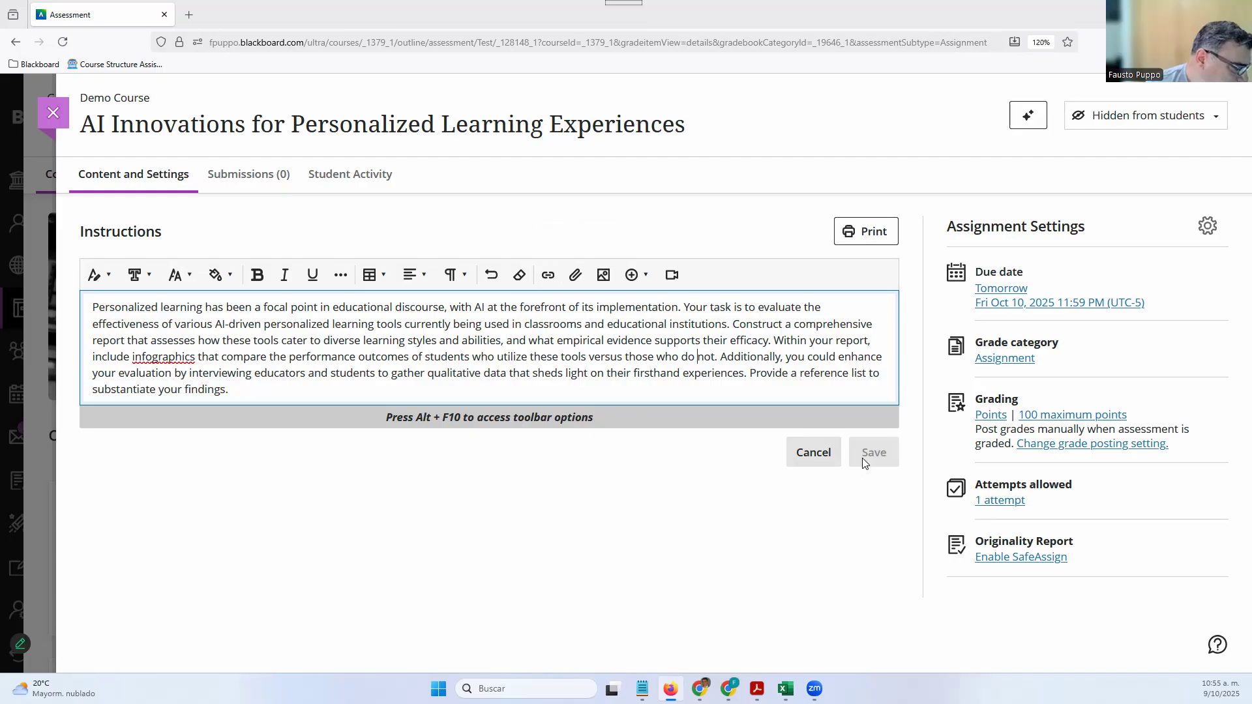
left_click(816, 465)
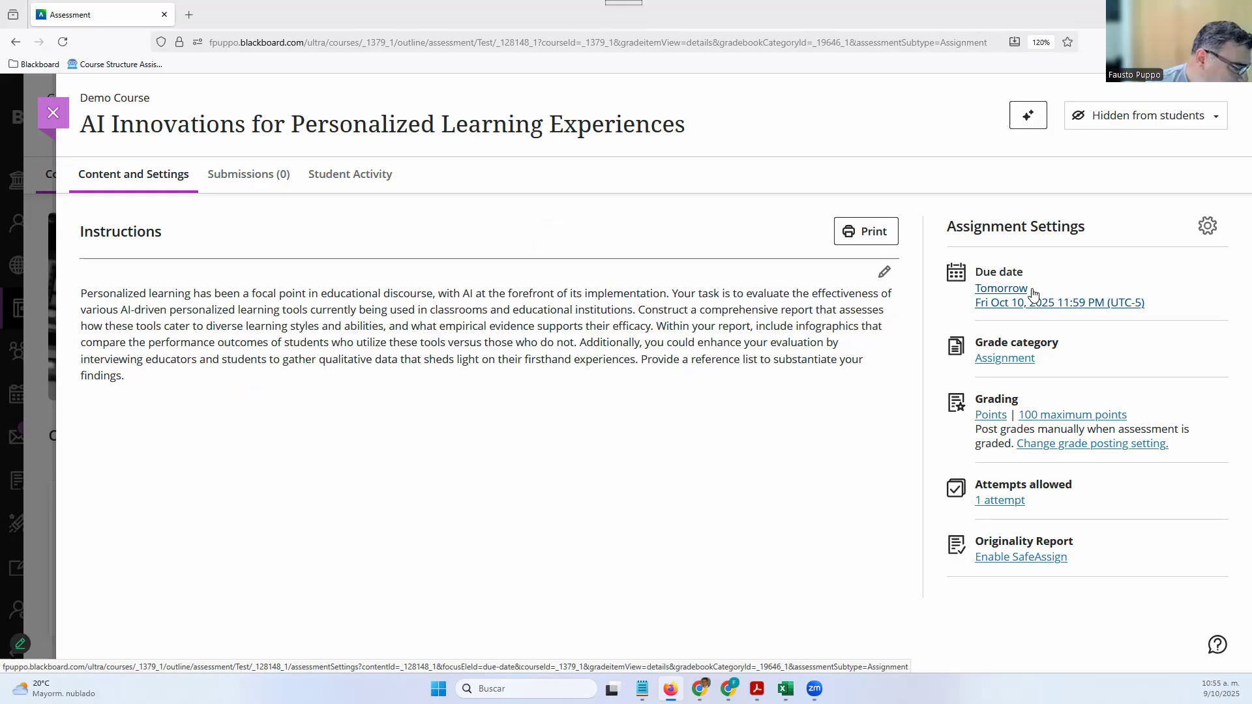
left_click(1209, 228)
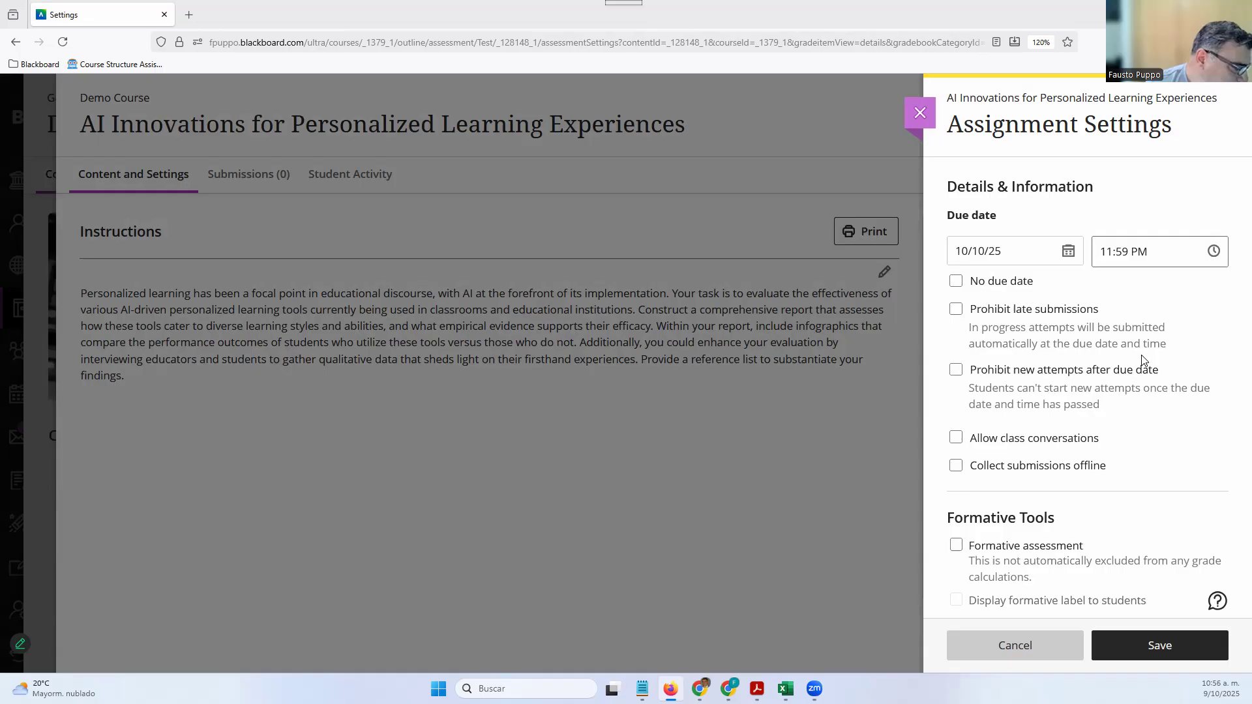
Set the due date to October 17, 2025 at 11:59 PM, toggling No due date off and on
left_click(1069, 255)
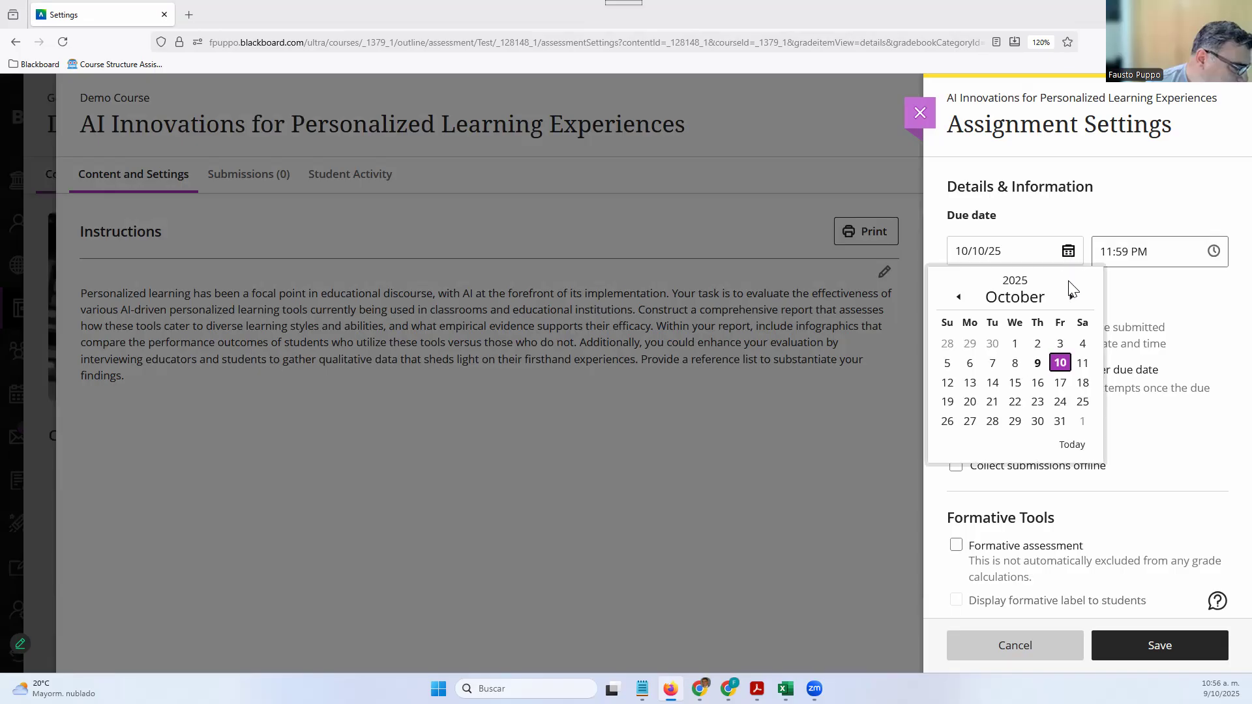
left_click(1061, 384)
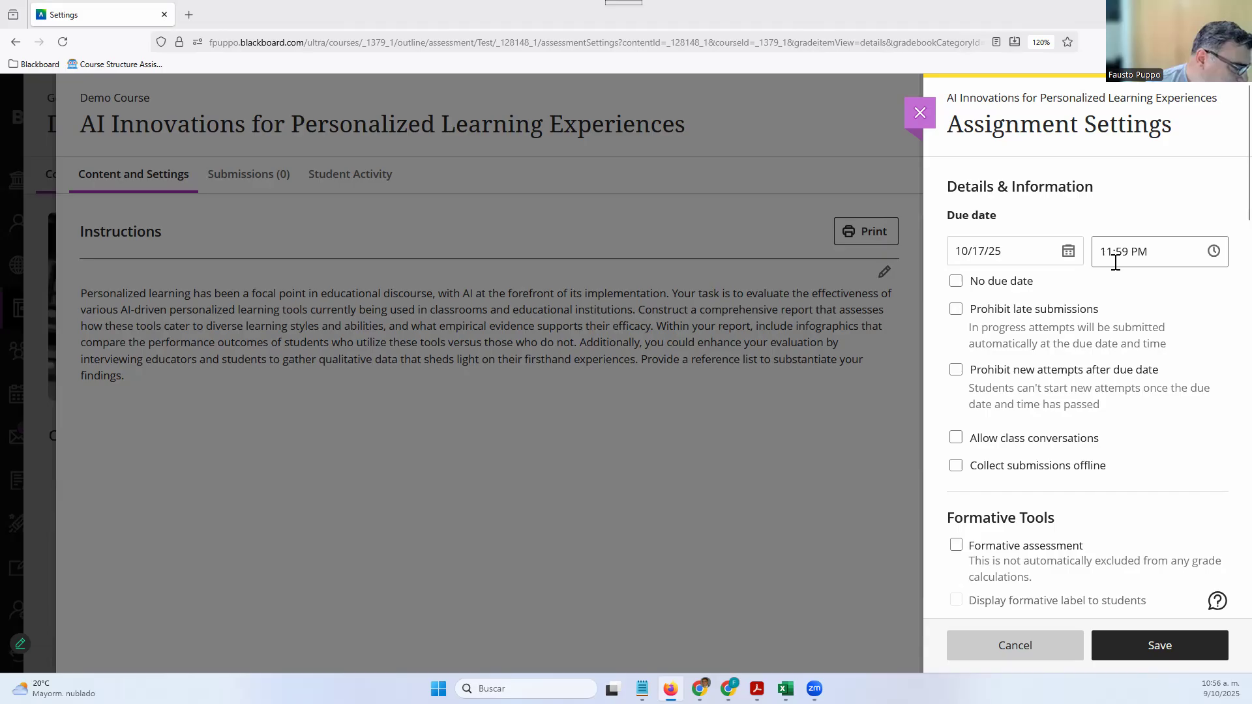
left_click(956, 282)
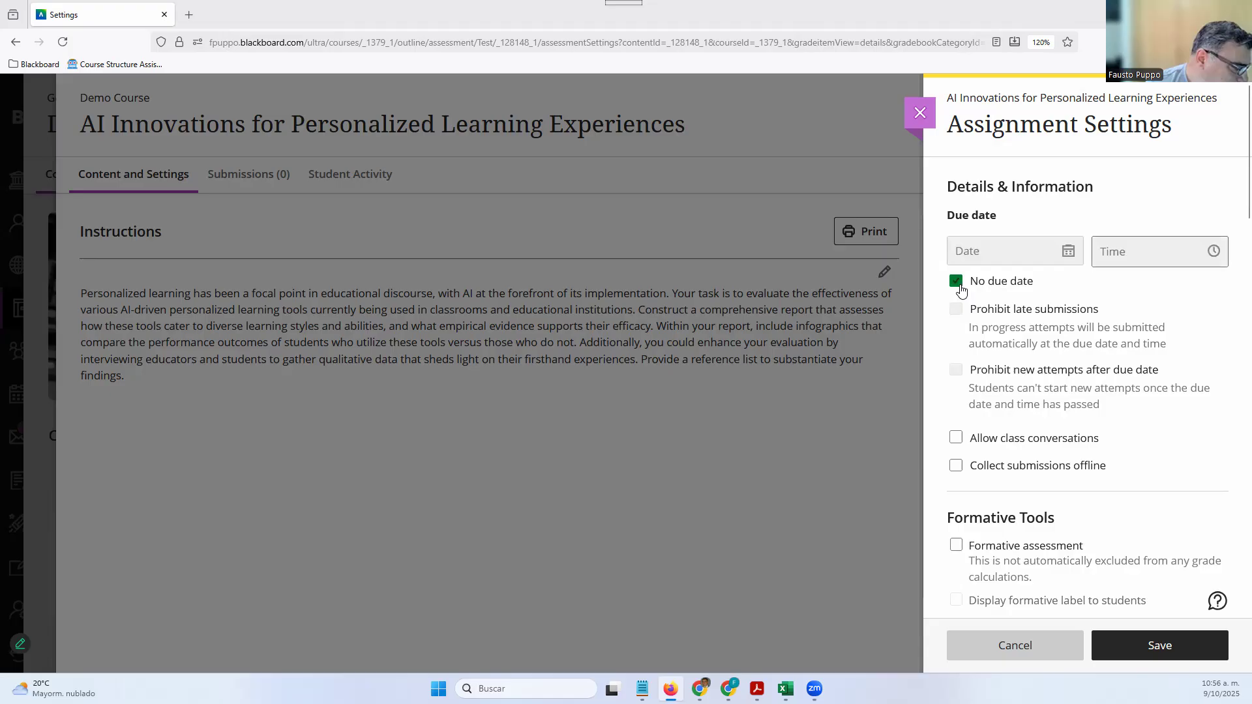
left_click(956, 282)
left_click(961, 291)
left_click(962, 290)
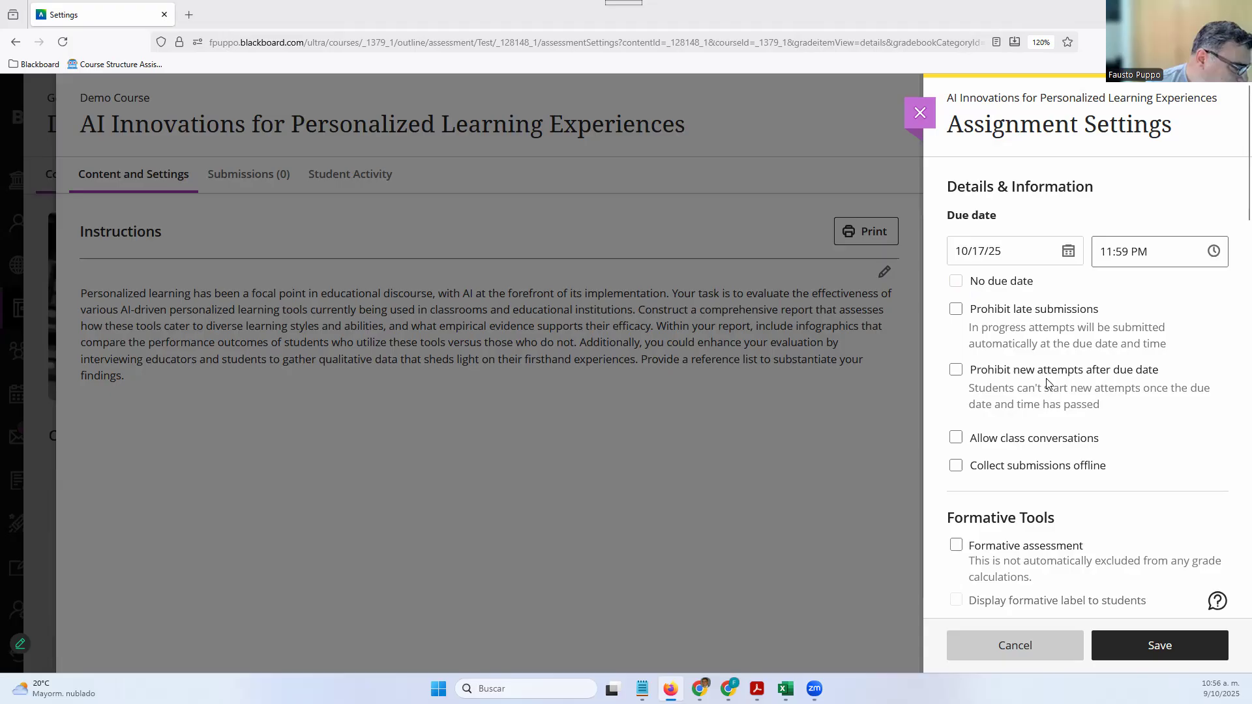
Tick Prohibit late submissions, then untick it so late submissions stay allowed
left_click(957, 310)
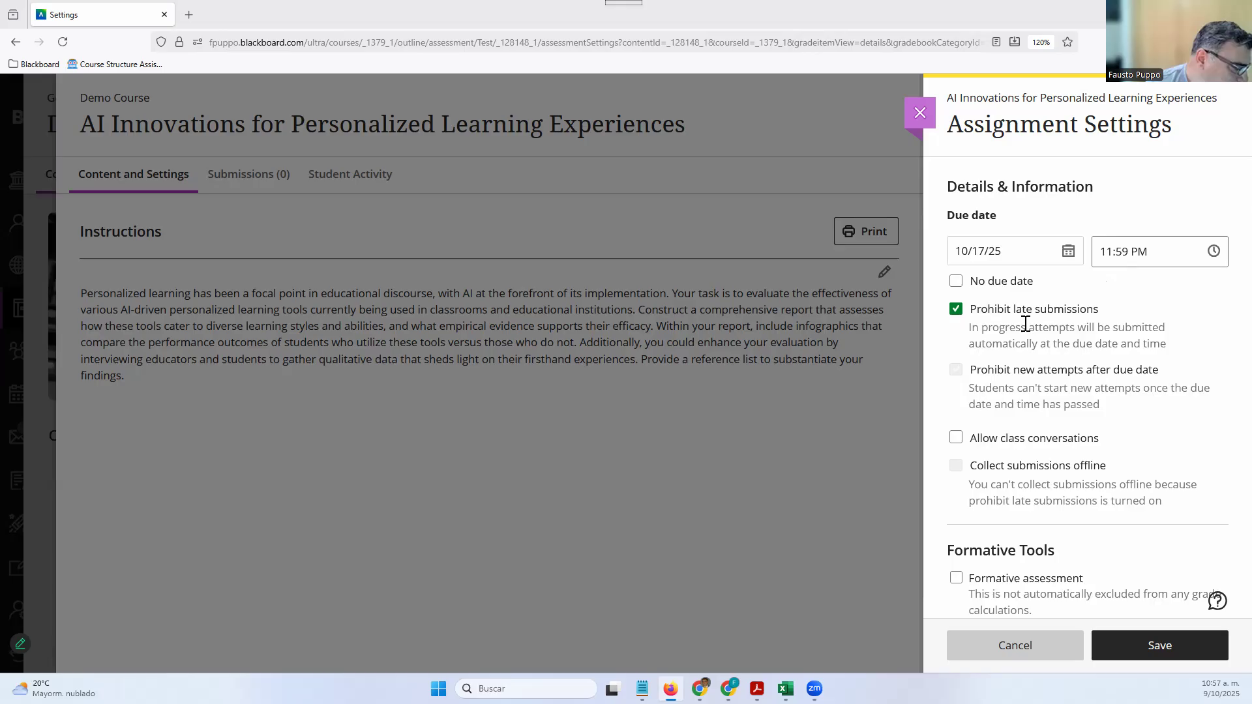
left_click(955, 309)
Prohibit new attempts after the due date and allow class conversations, leaving offline collection off
left_click(955, 374)
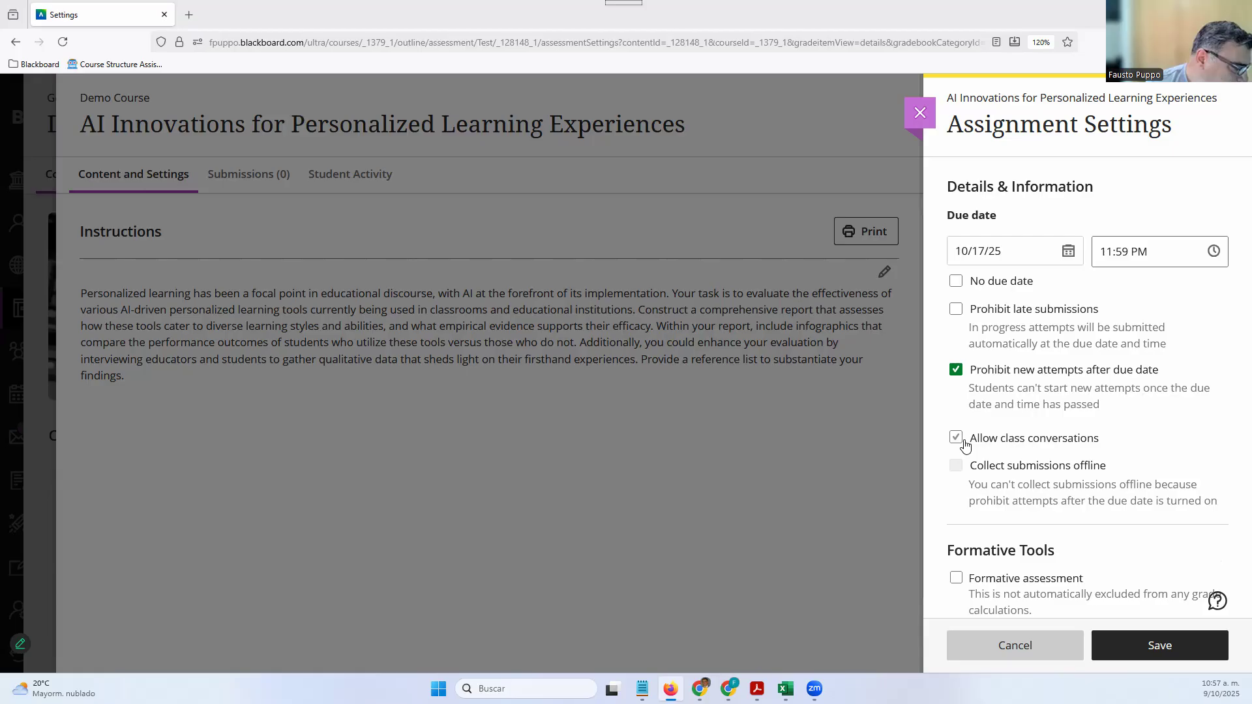
left_click(956, 438)
left_click(957, 372)
left_click(961, 474)
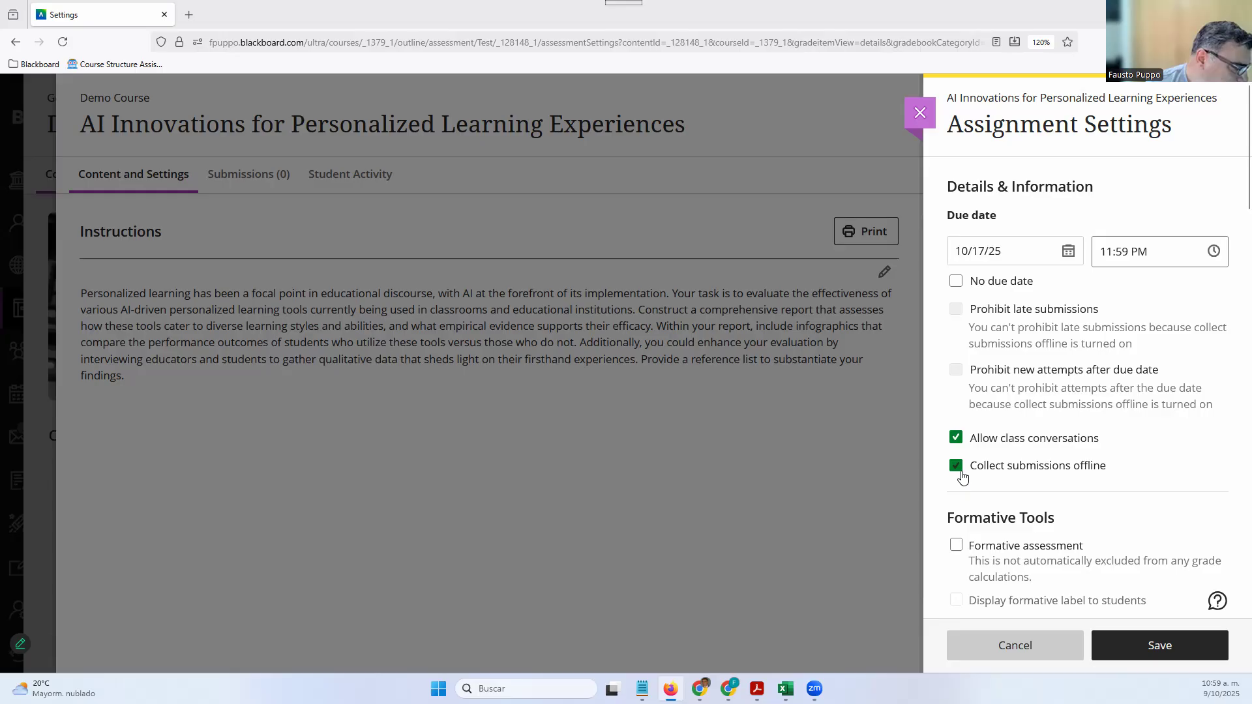
left_click(961, 474)
left_click(957, 375)
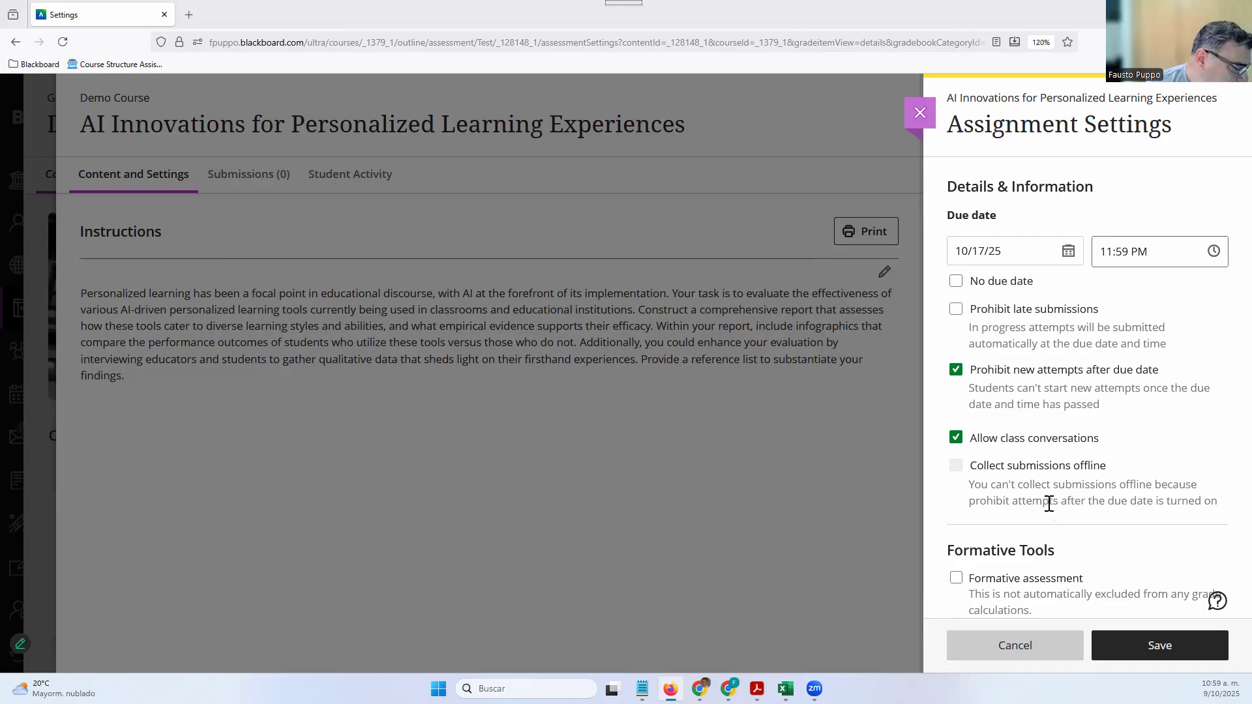
scroll(1049, 507, "down", 5)
scroll(1049, 508, "down", 10)
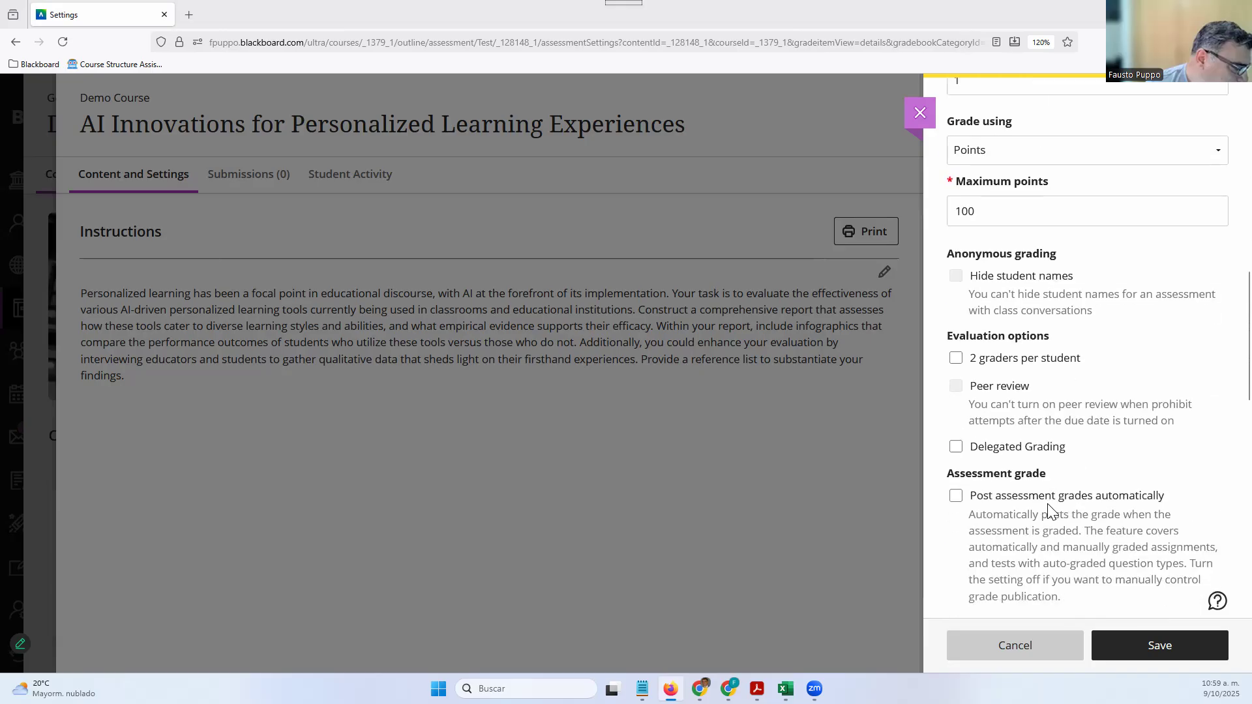
scroll(1048, 505, "down", 2)
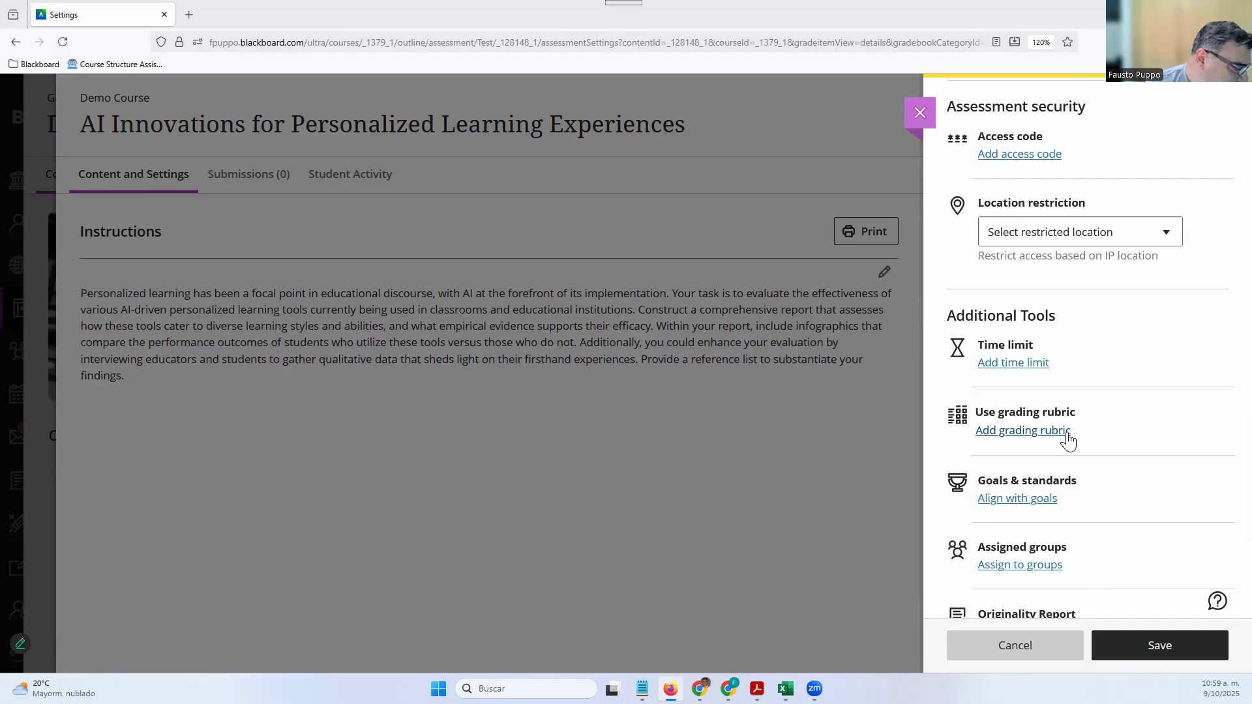
scroll(1068, 441, "down", 2)
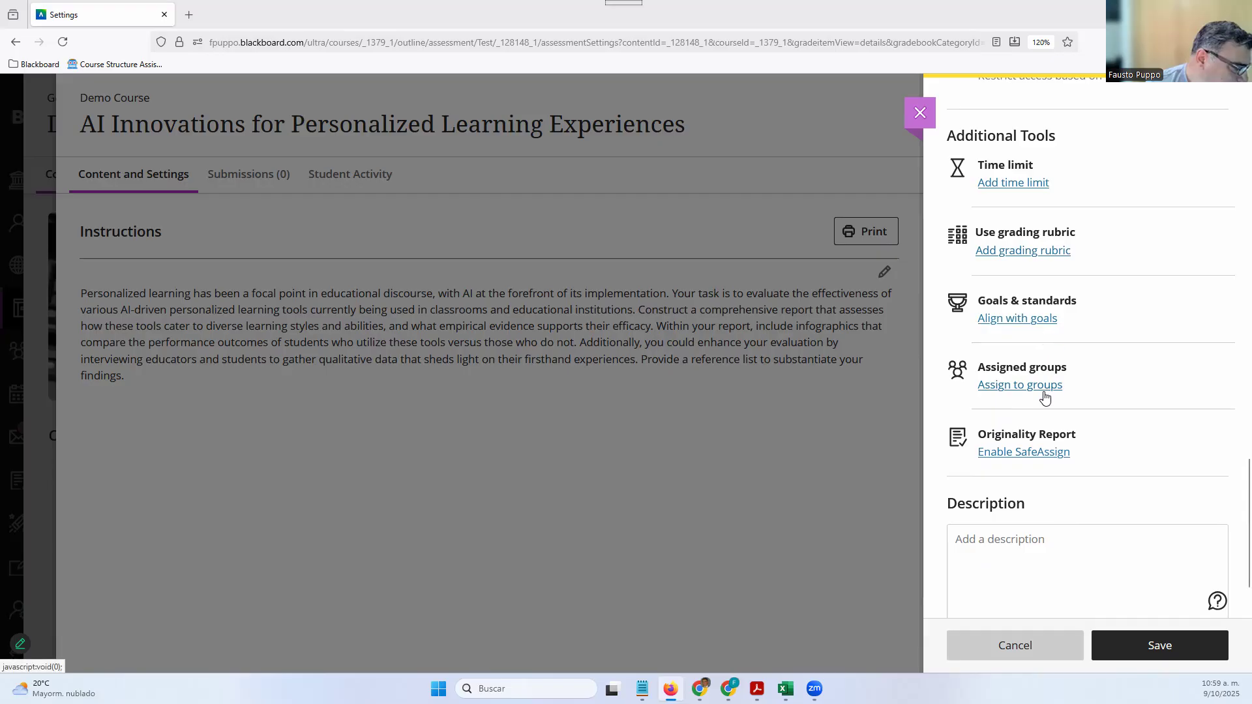
scroll(1047, 393, "up", 7)
scroll(1043, 391, "up", 5)
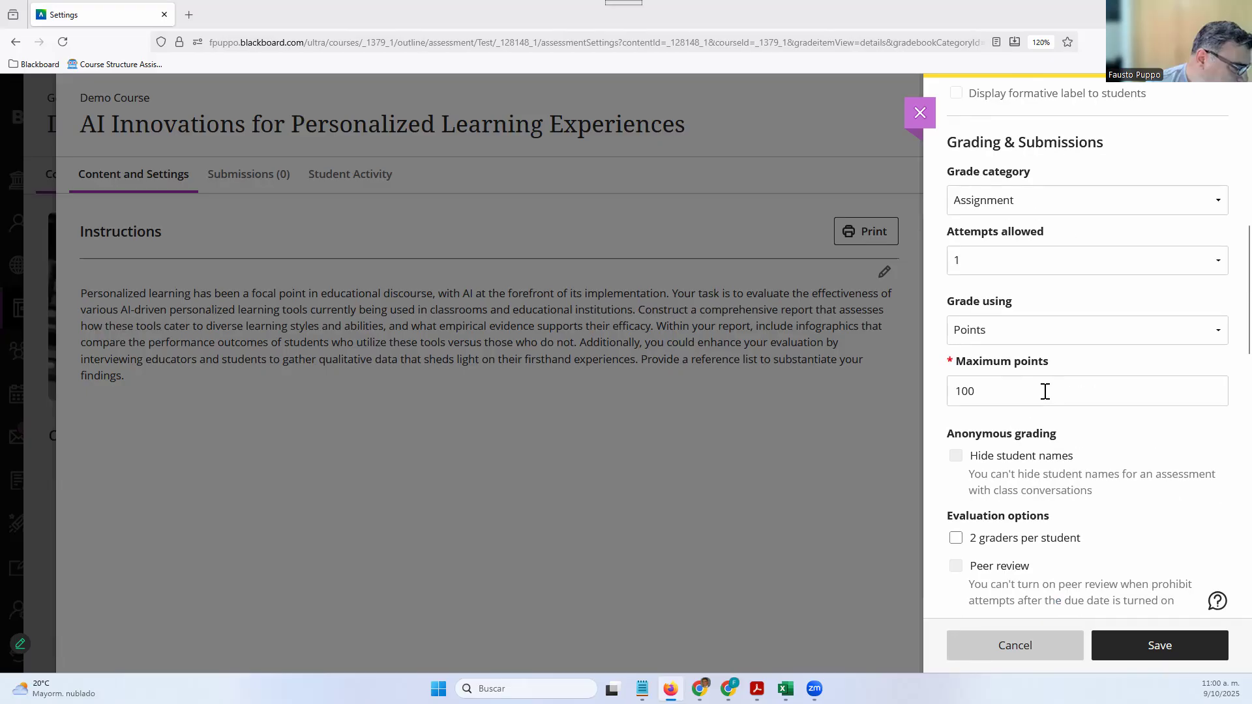
scroll(1038, 388, "up", 1)
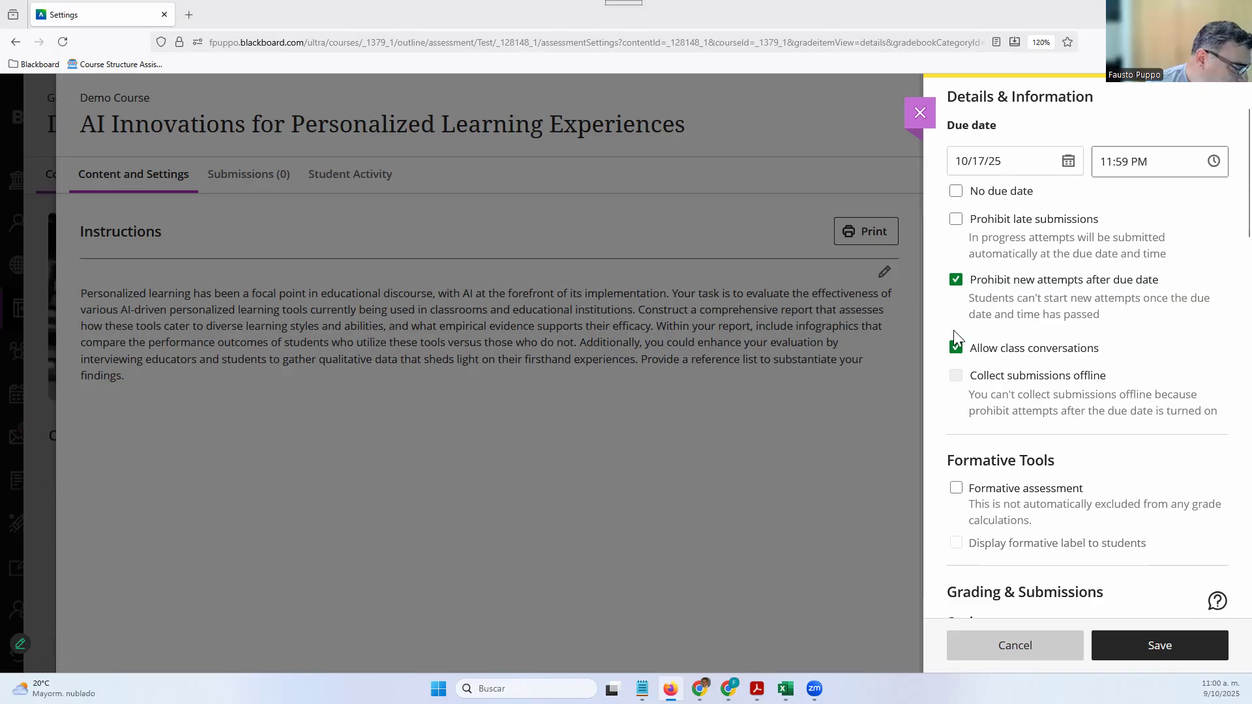
scroll(1008, 490, "down", 3)
scroll(1008, 490, "down", 1)
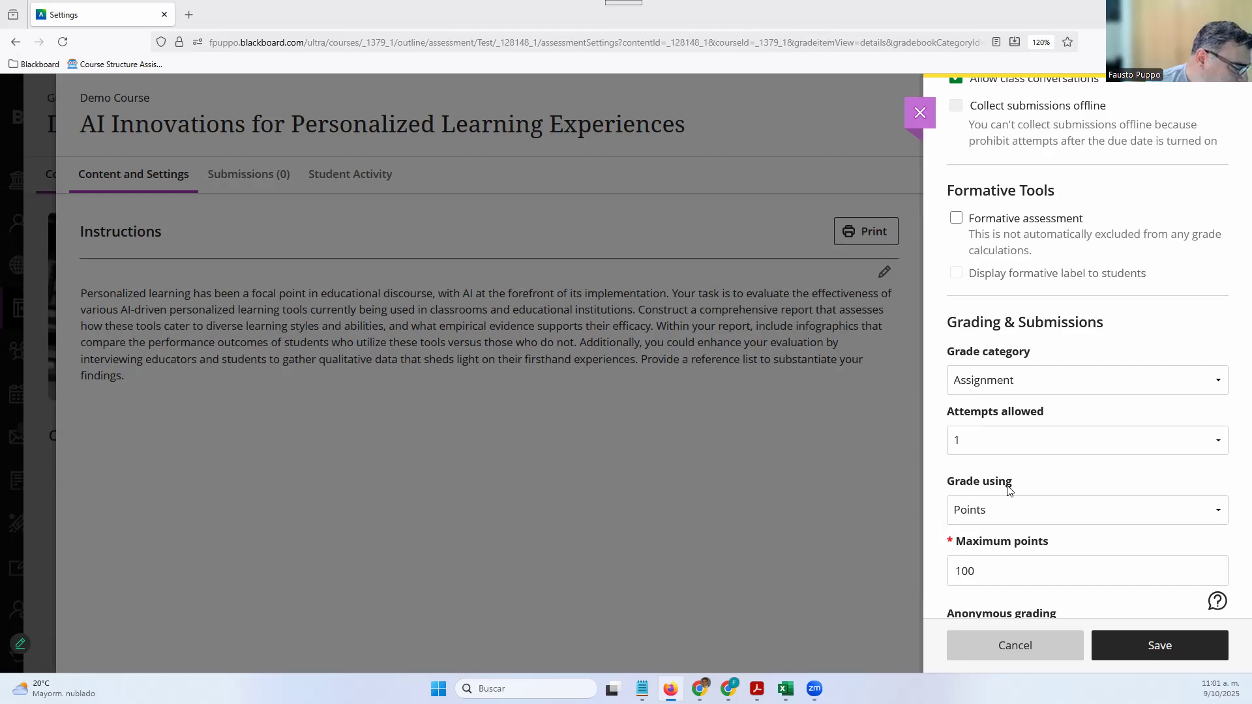
Check Formative assessment so the formative label is displayed to students
scroll(1031, 413, "up", 3)
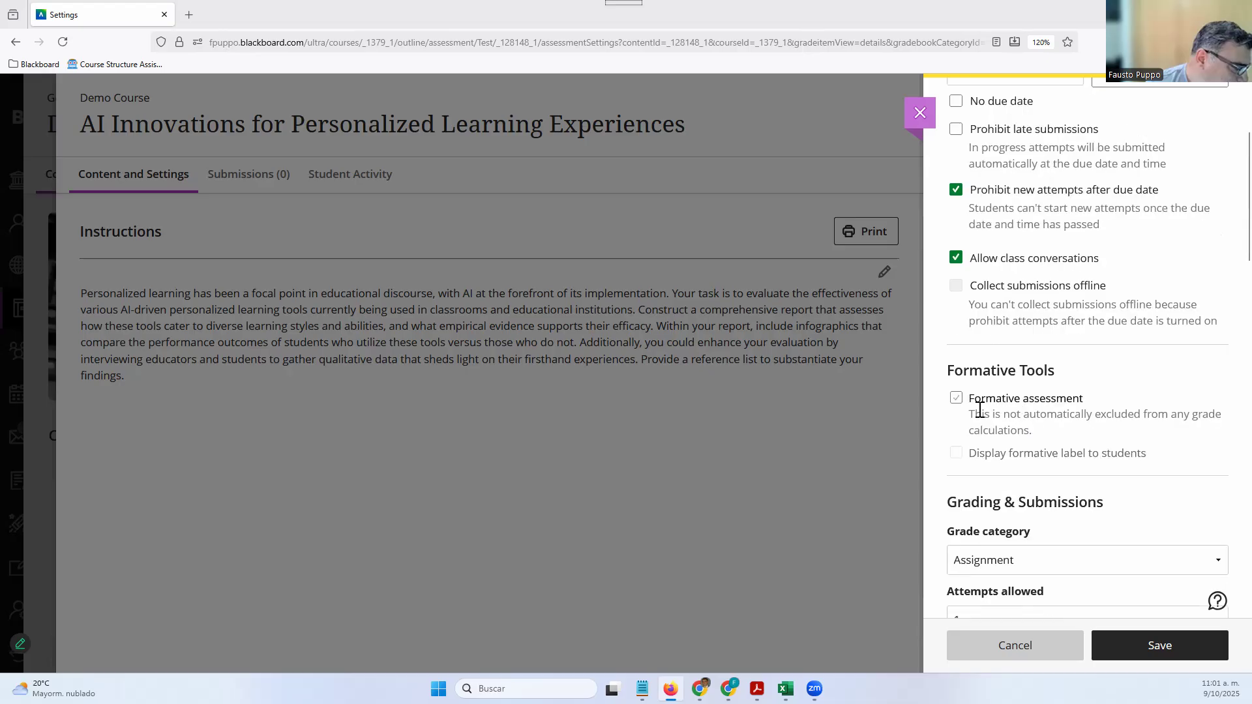
left_click(959, 400)
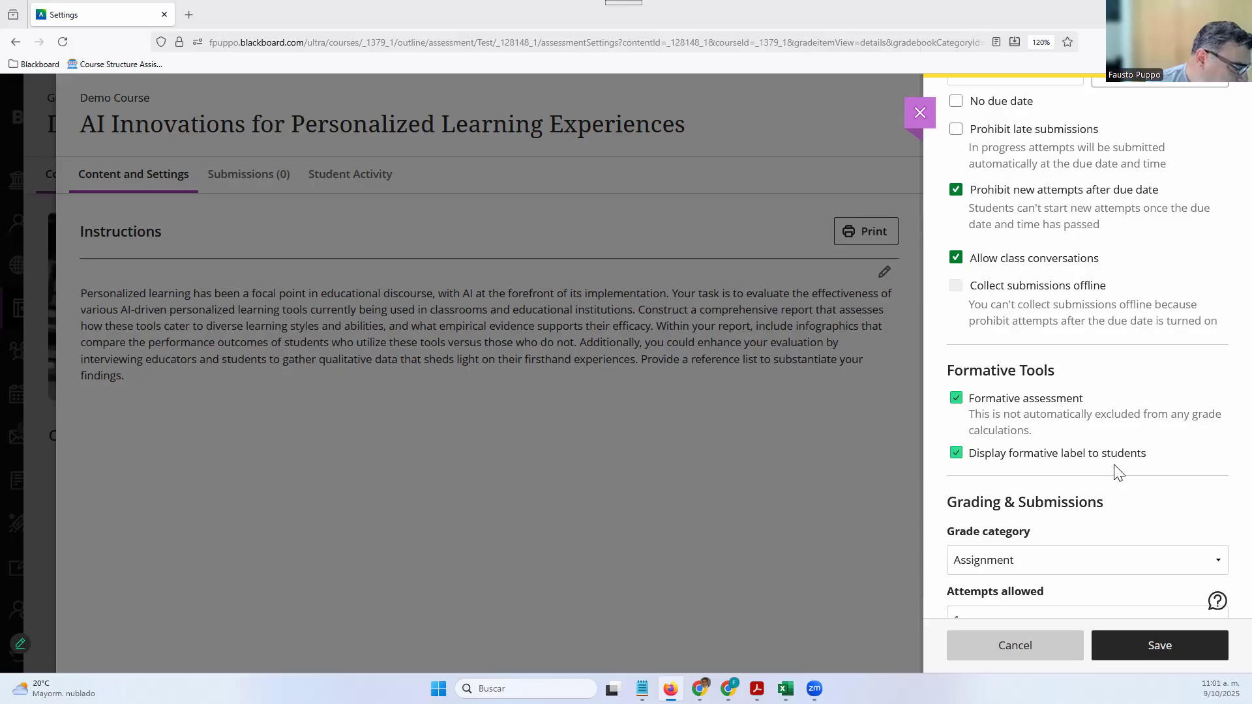
scroll(1078, 504, "down", 3)
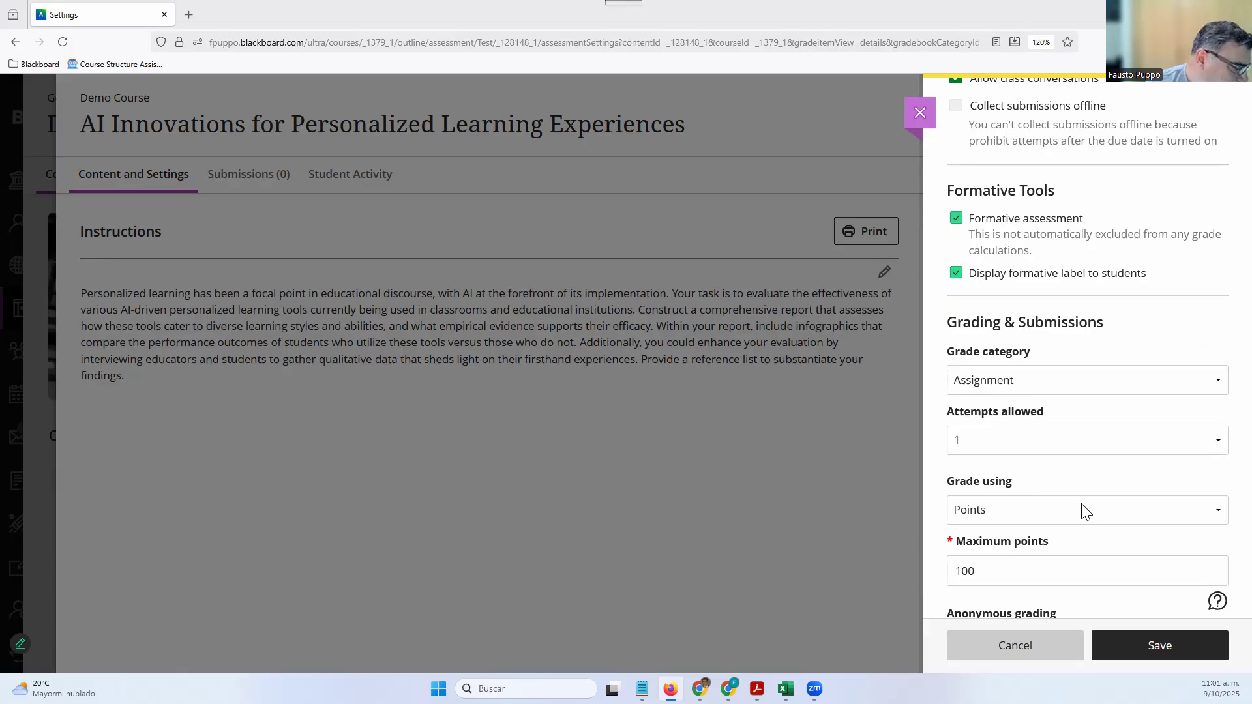
left_click(1041, 384)
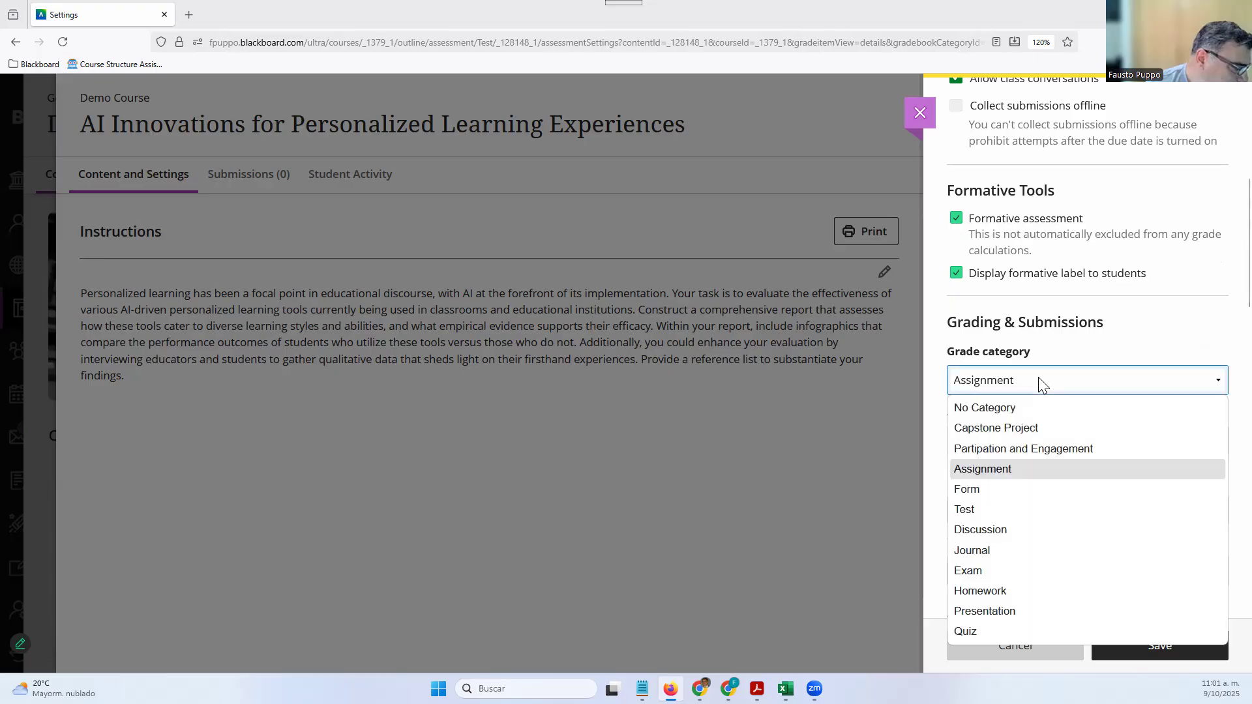
left_click(1012, 589)
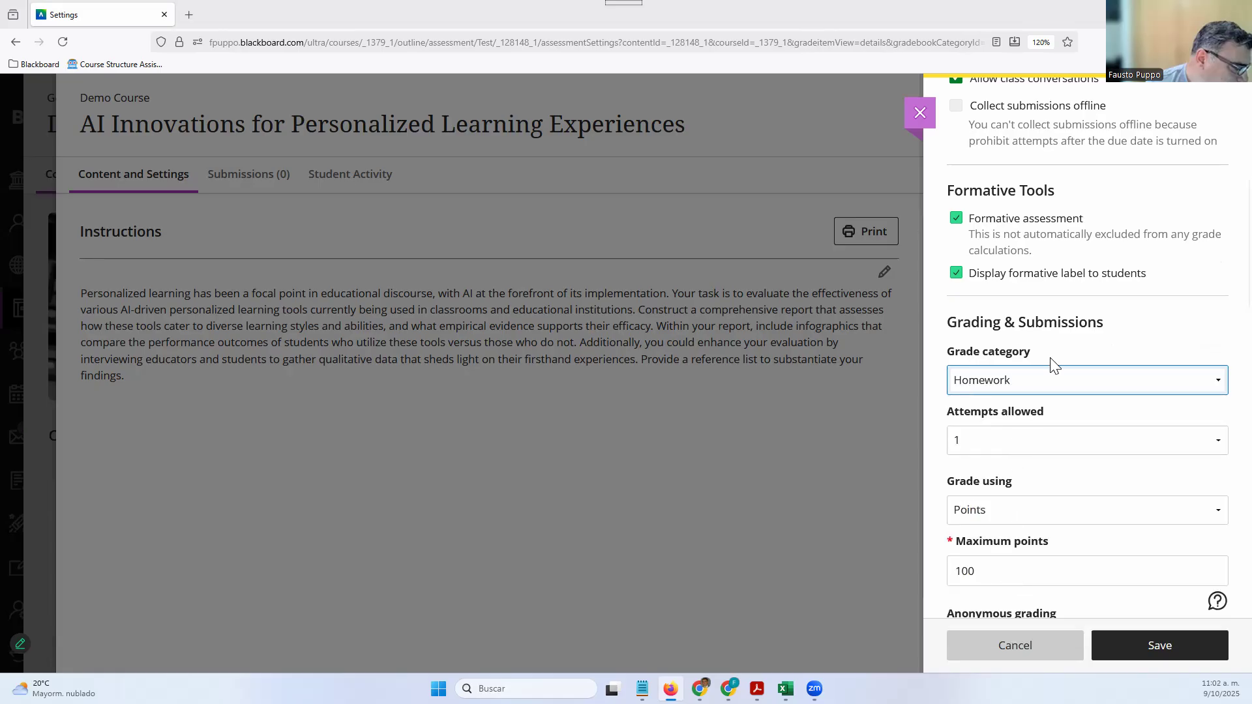
left_click(1043, 380)
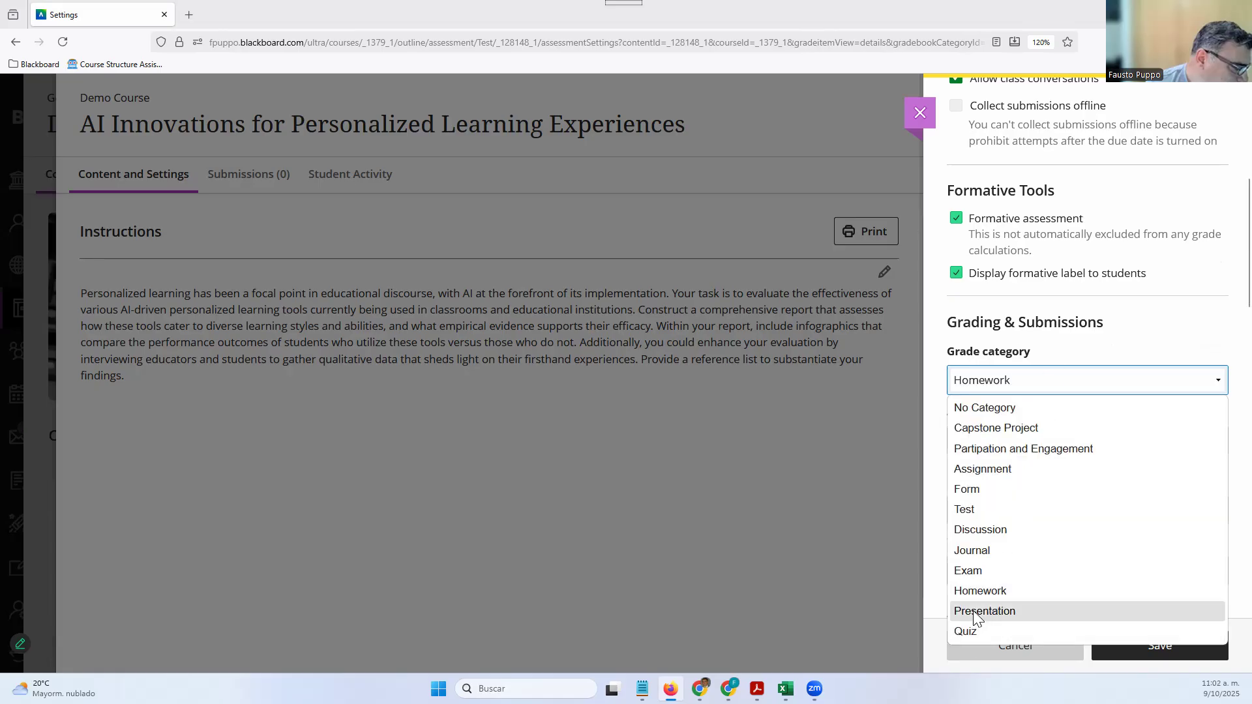
left_click(973, 611)
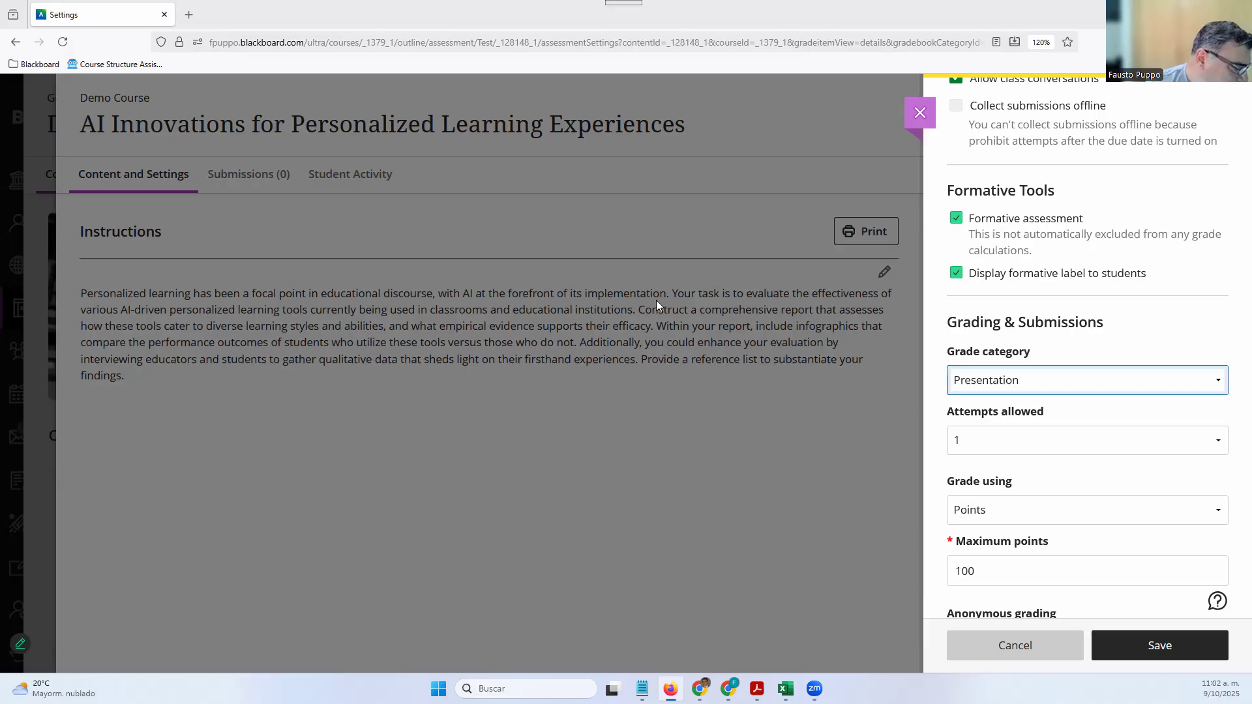
left_click(973, 379)
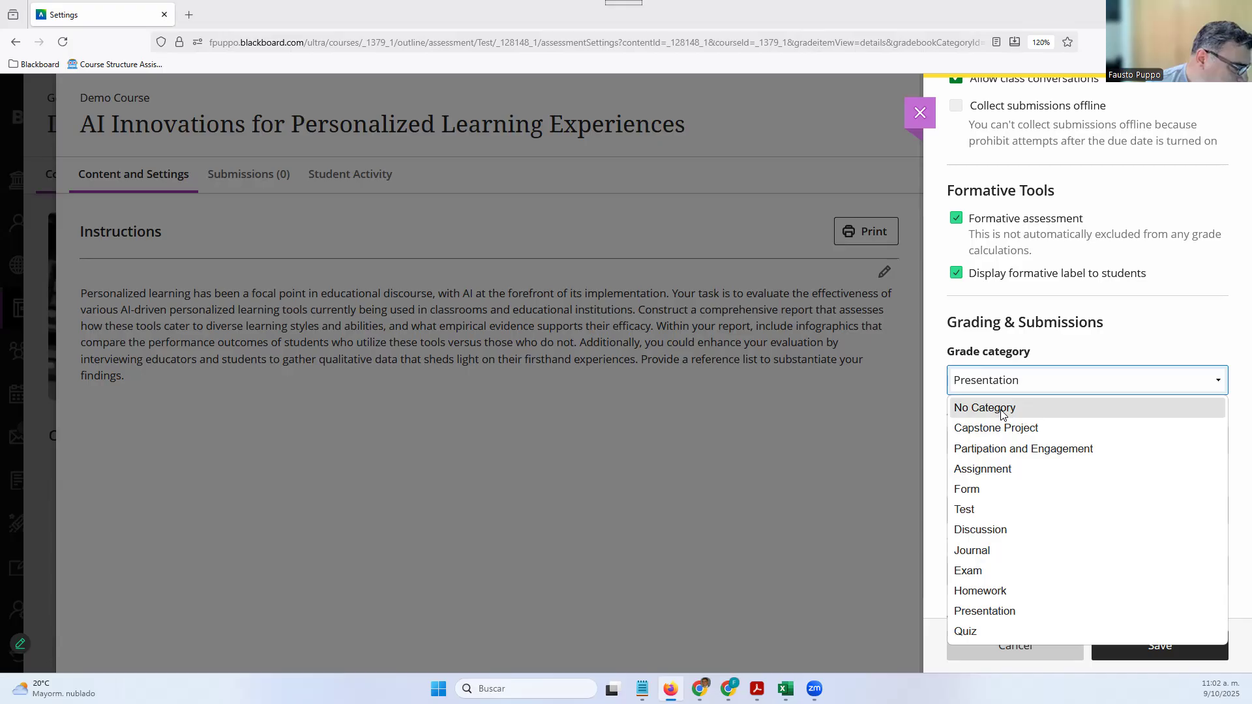
left_click(985, 471)
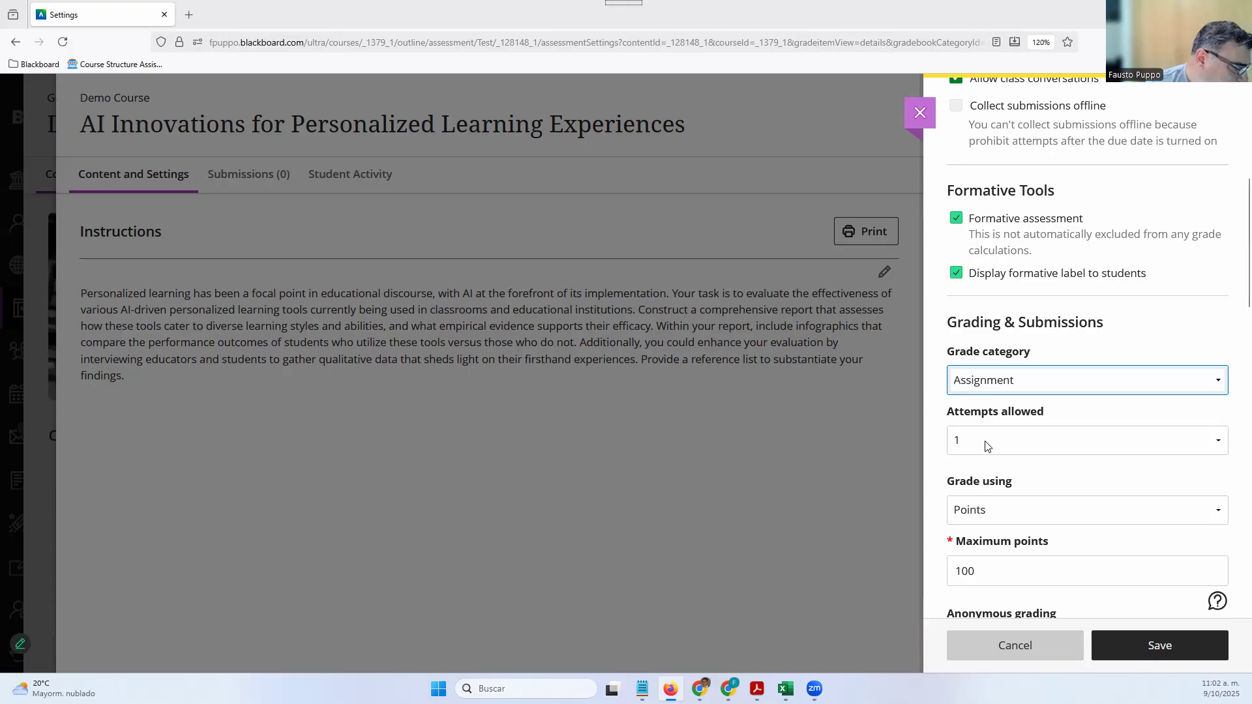
Set Attempts allowed to 3
left_click(987, 446)
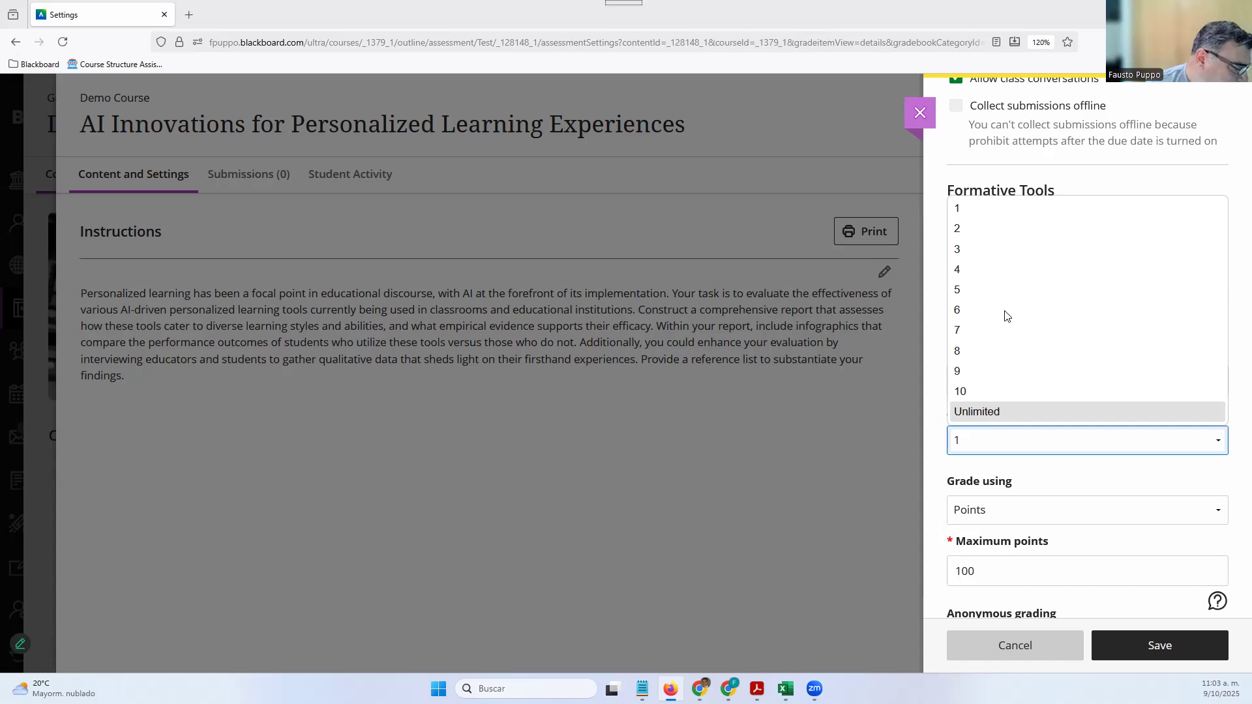
left_click(990, 251)
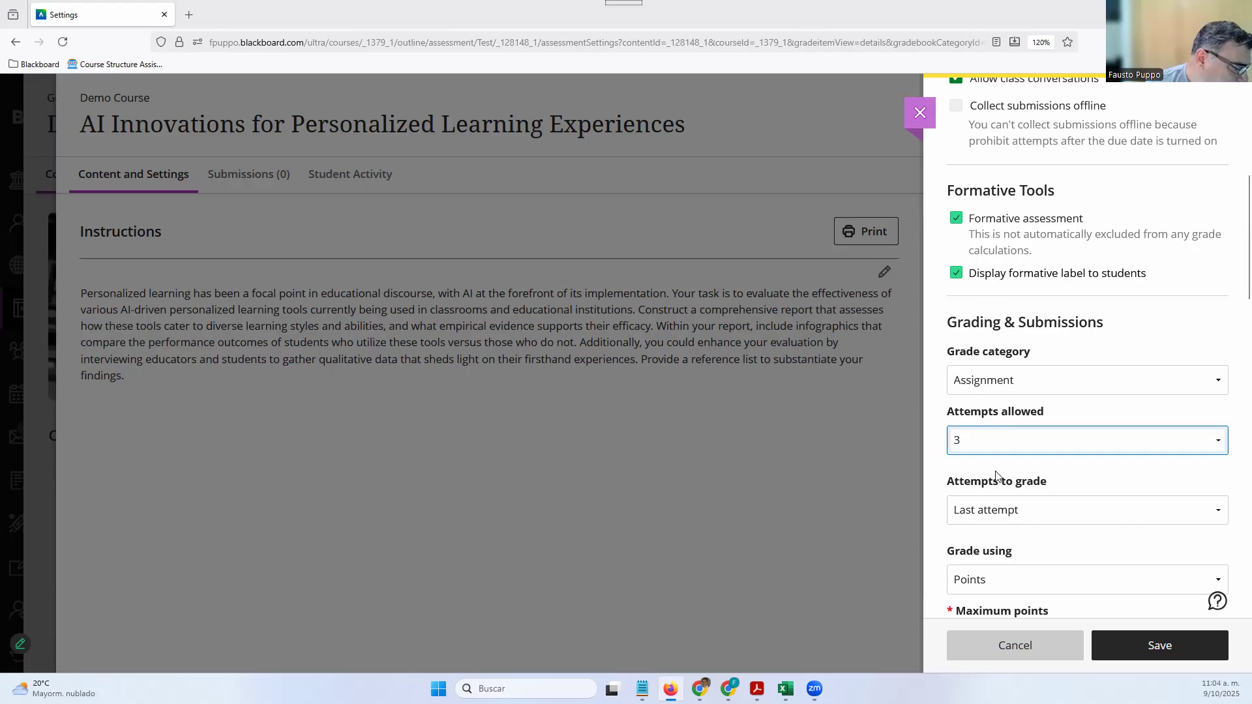
scroll(1015, 433, "down", 1)
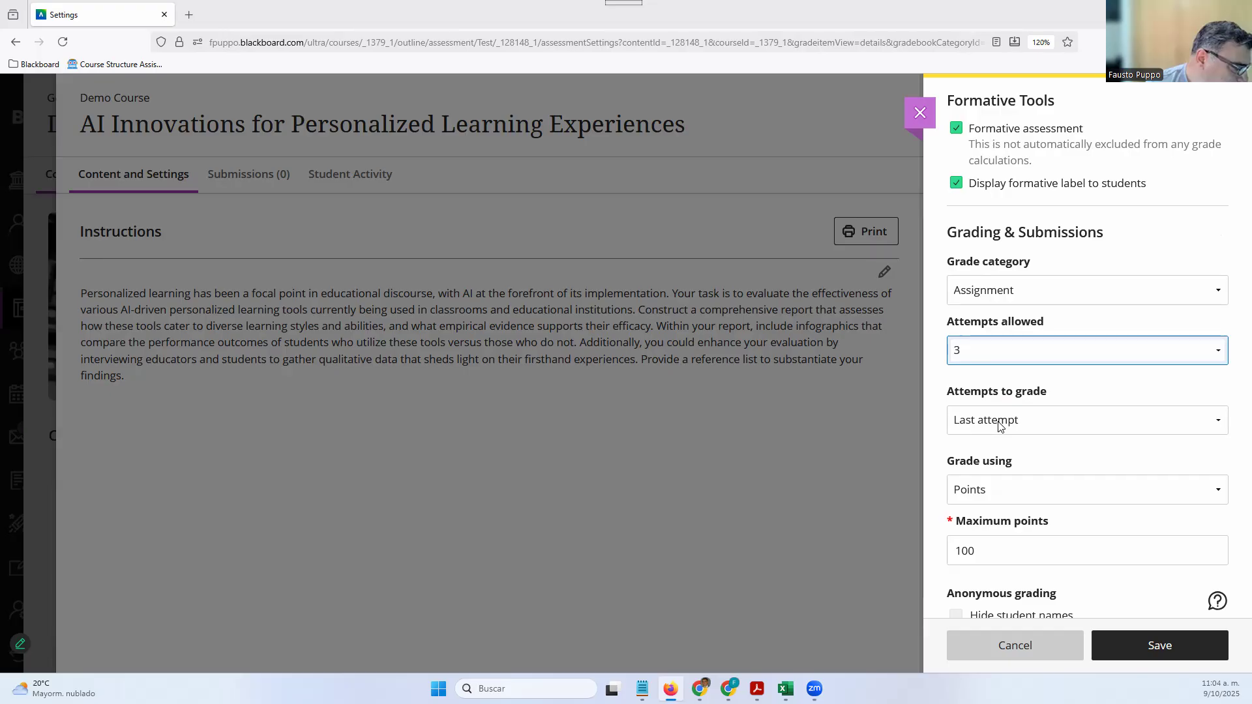
Set Attempts to grade to All attempts and Final grade calculation to Average grade
left_click(1000, 422)
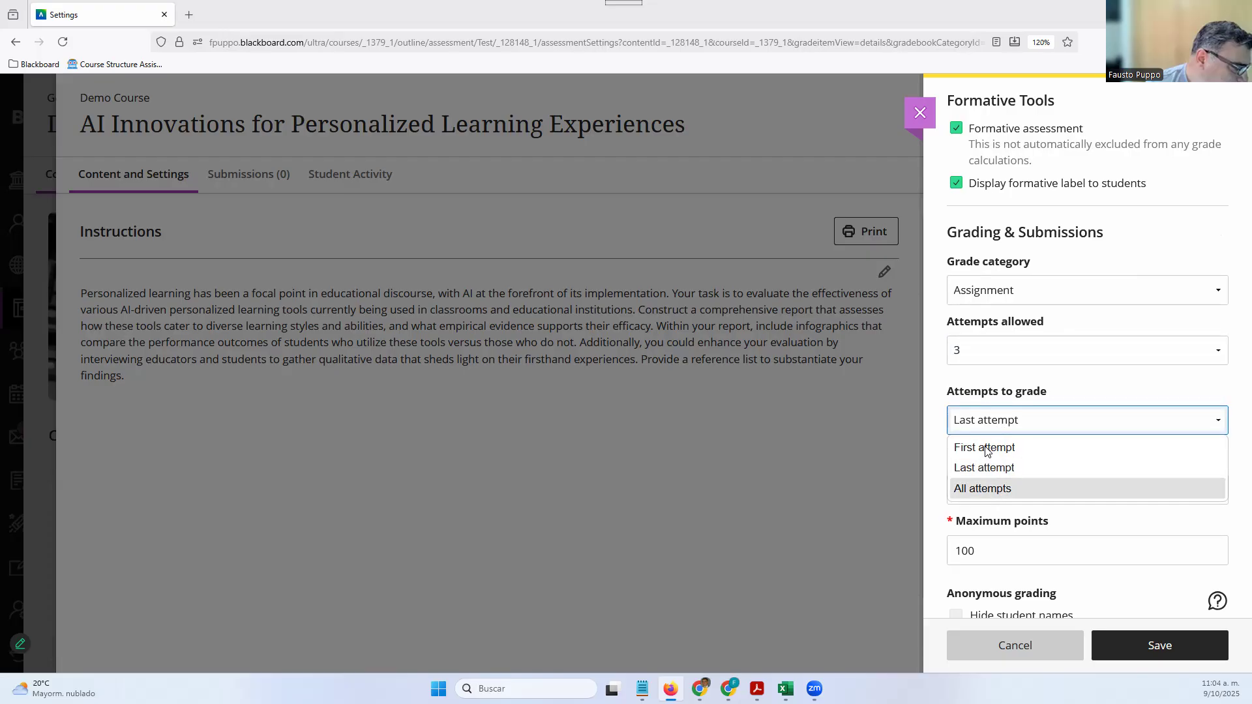
left_click(981, 492)
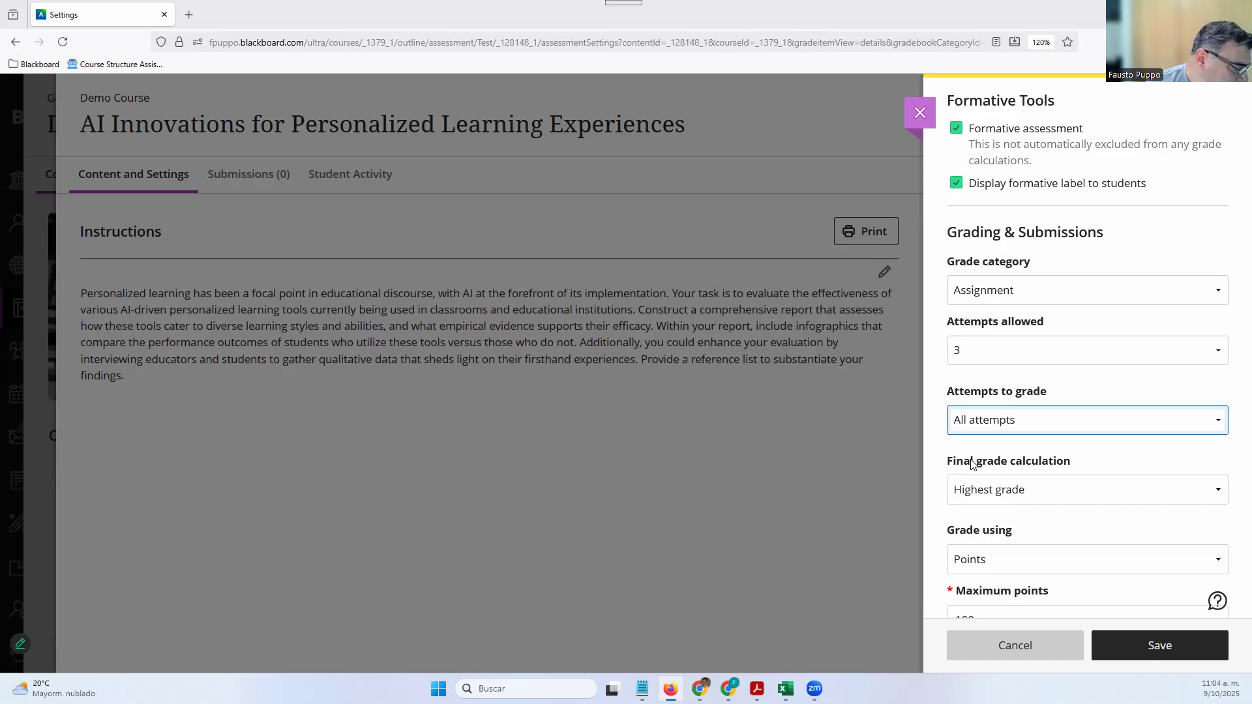
left_click(992, 500)
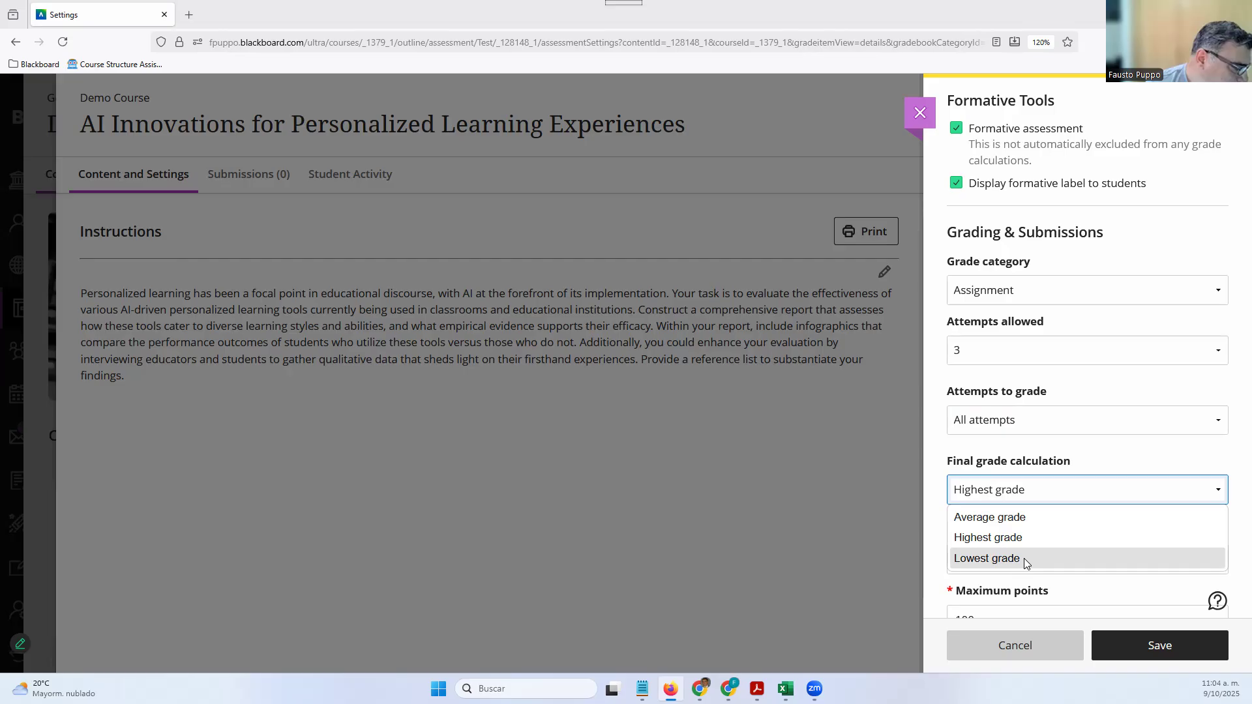
left_click(1021, 518)
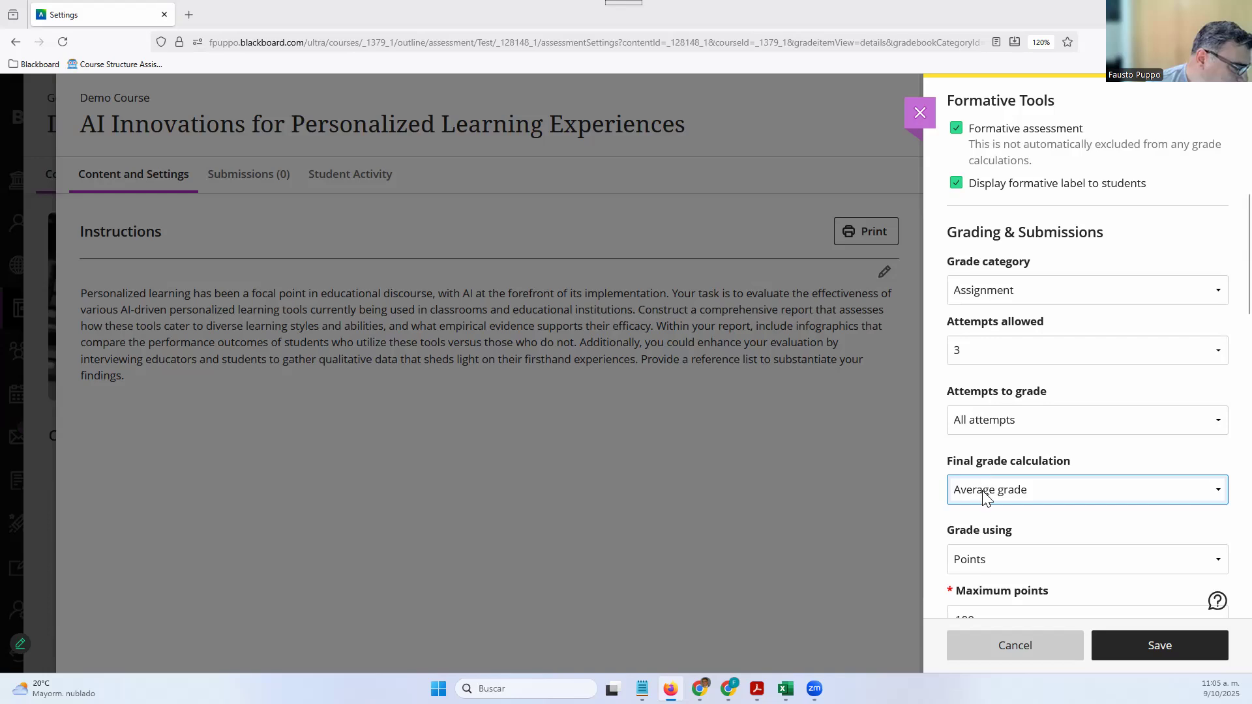
scroll(983, 495, "down", 3)
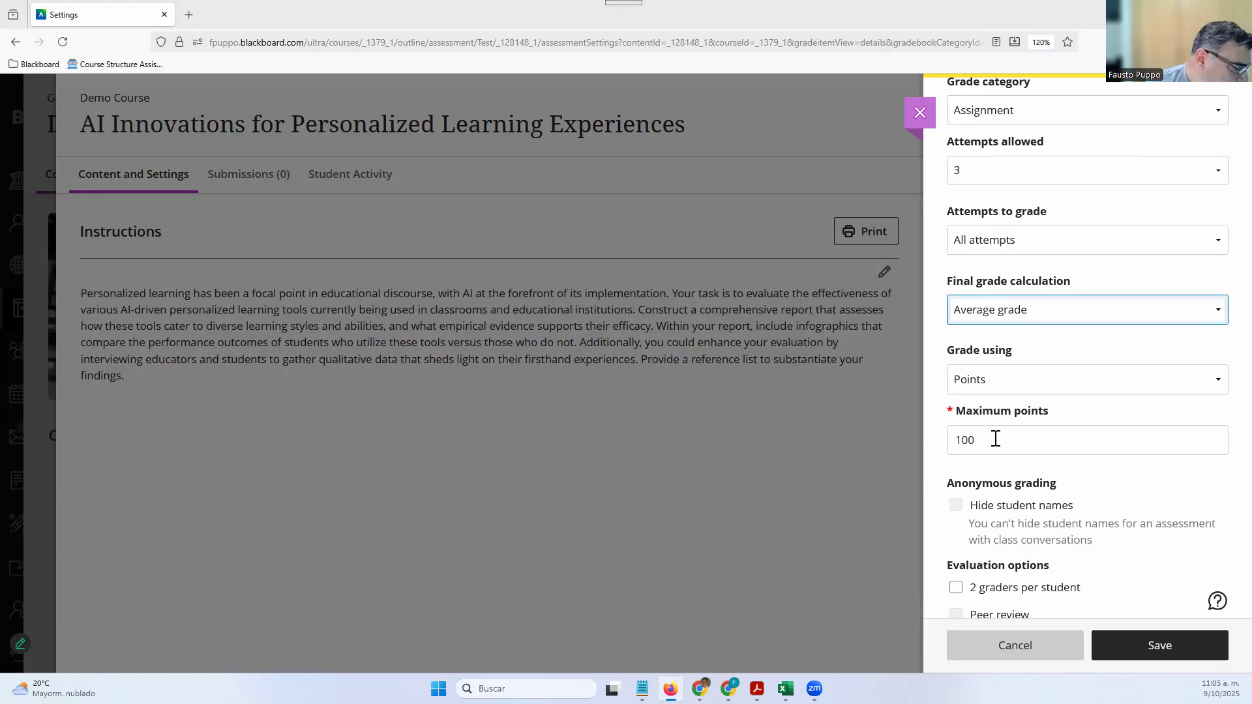
Keep the Grade using schema set to Points, out of 100
left_click(1014, 381)
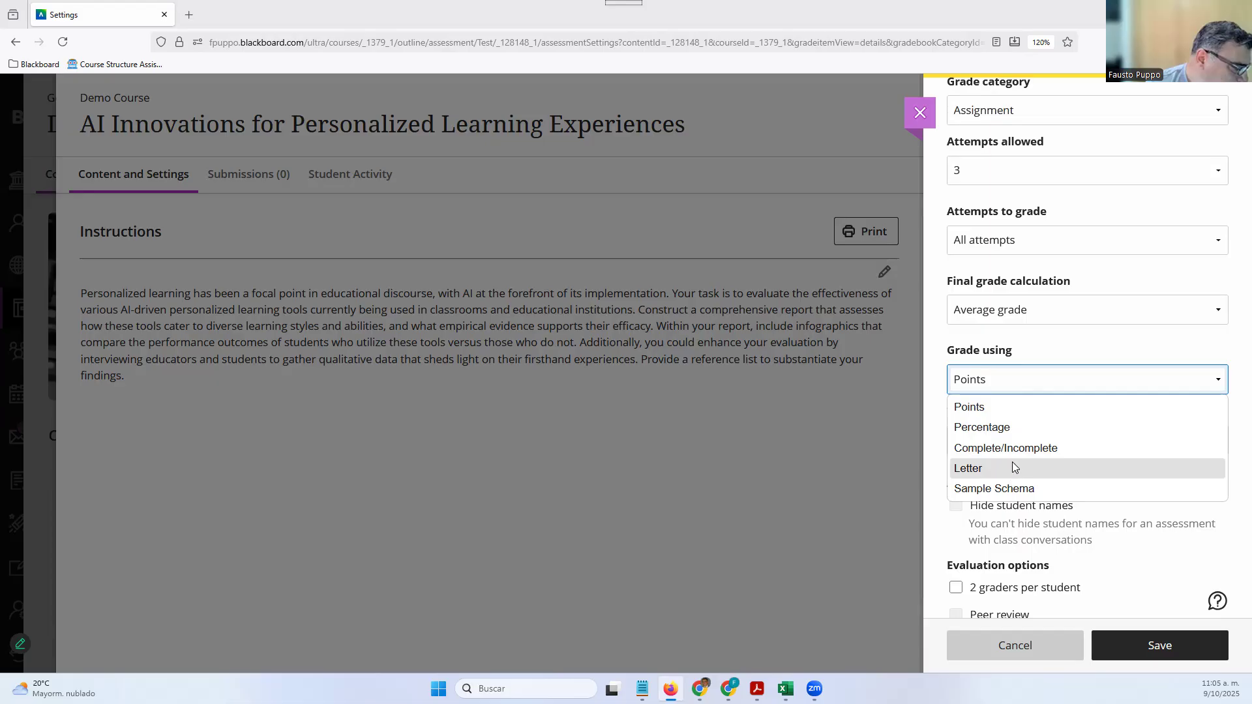
left_click(1018, 408)
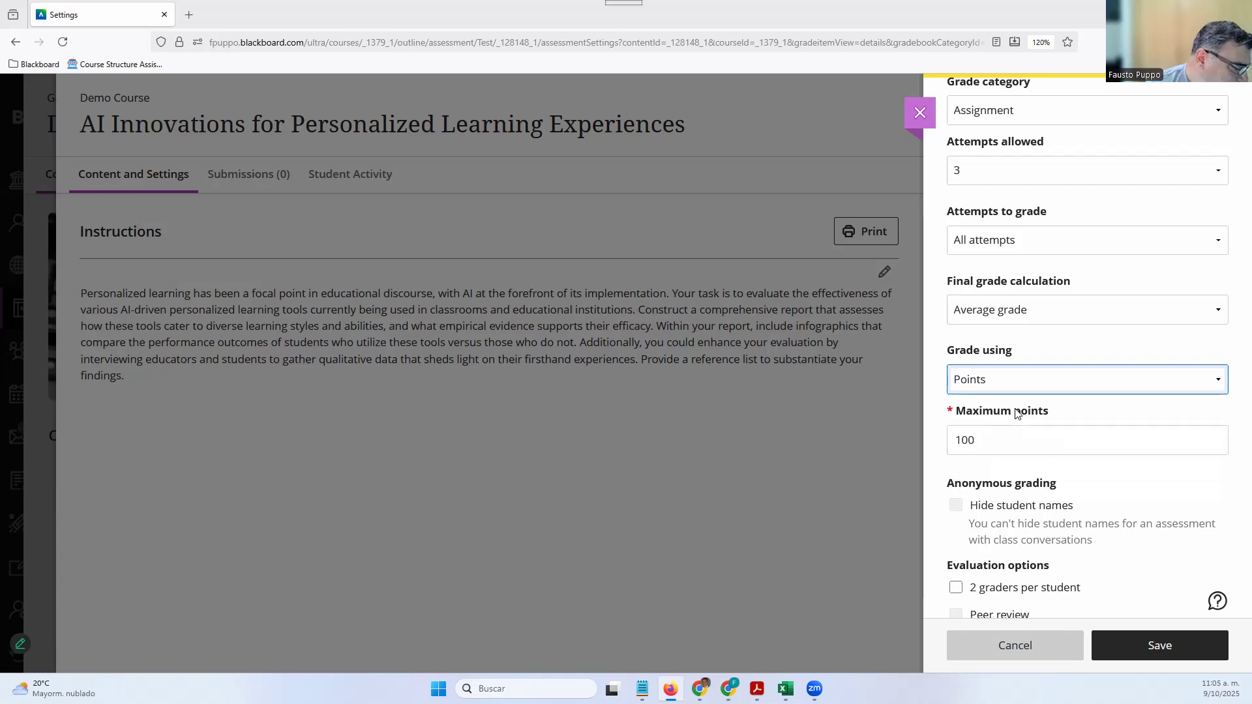
scroll(976, 420, "down", 3)
left_click(976, 413)
Uncheck Allow class conversations in Details & Information
scroll(976, 416, "up", 1)
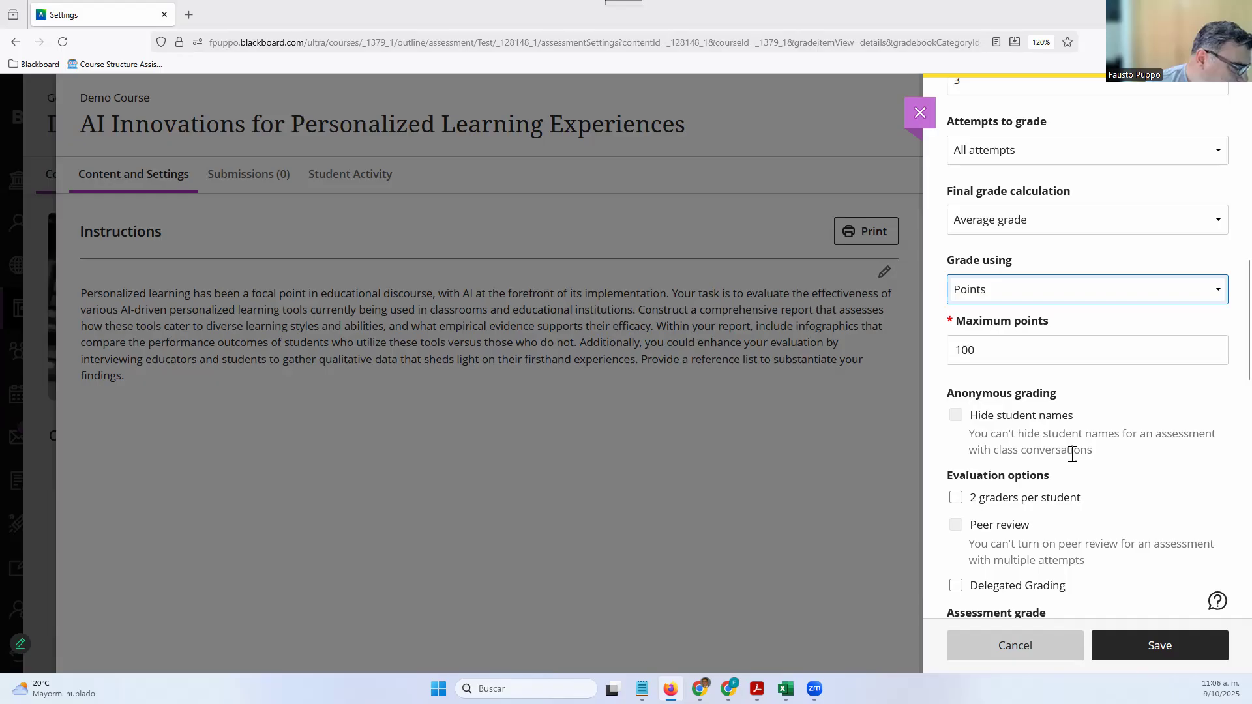
scroll(1014, 423, "up", 3)
scroll(1010, 404, "up", 5)
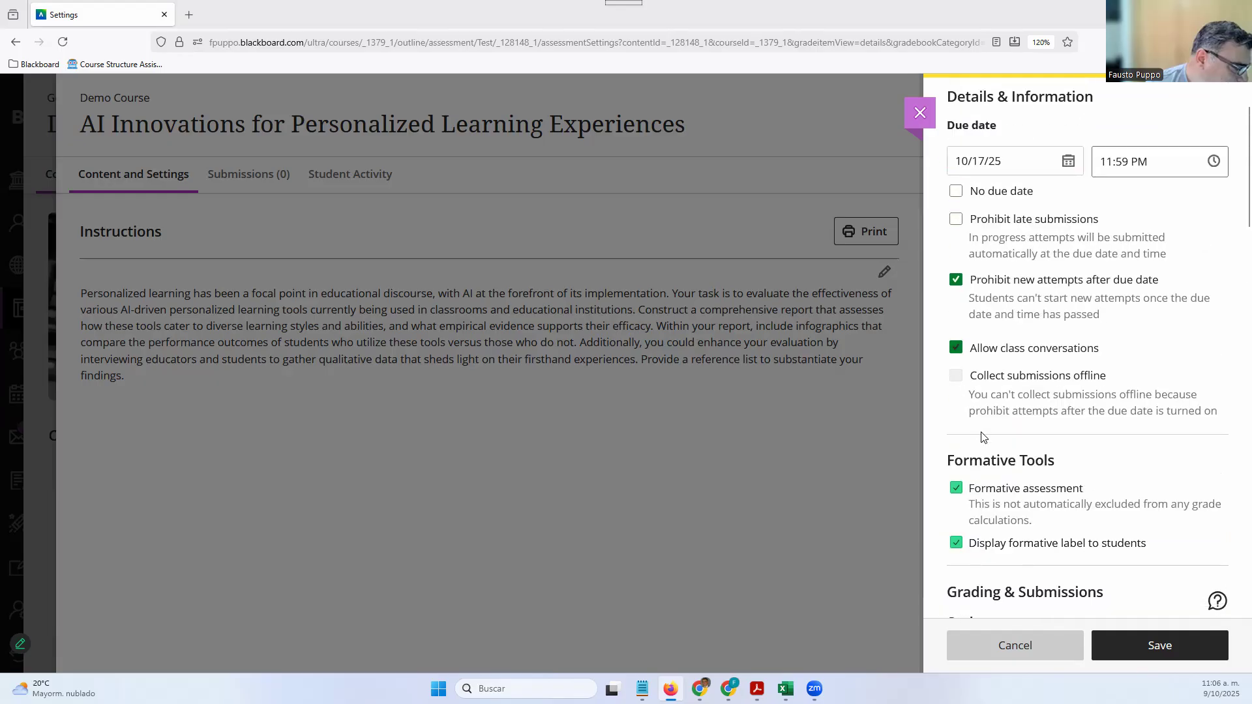
left_click(956, 347)
Tick Hide student names and 2 graders per student, then view the assigned graders list
scroll(1035, 471, "down", 1)
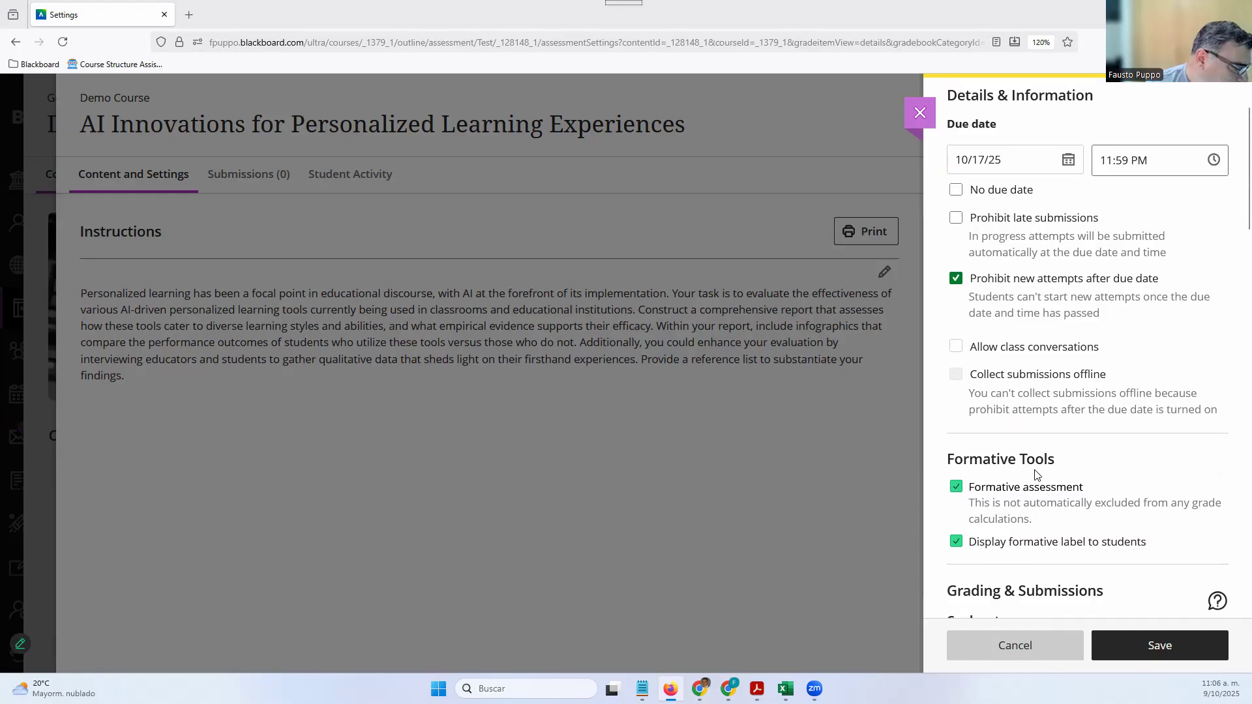
scroll(1037, 474, "down", 6)
scroll(1024, 466, "down", 3)
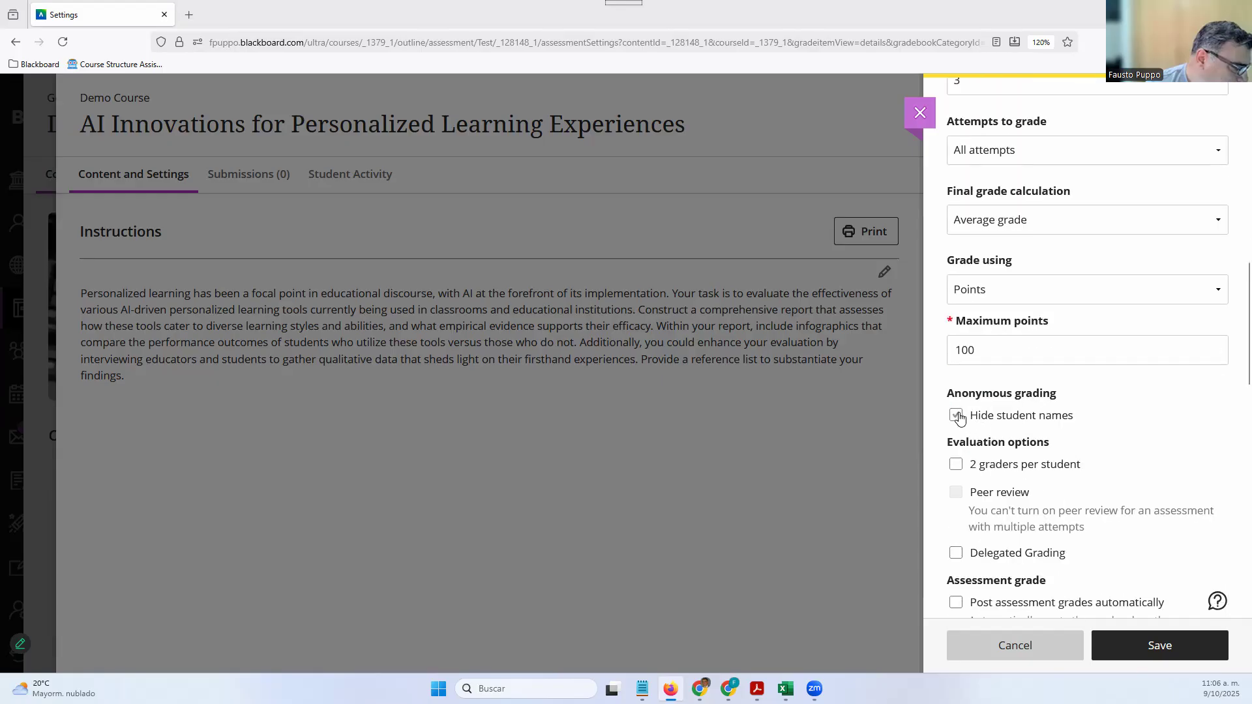
left_click(955, 421)
left_click(956, 465)
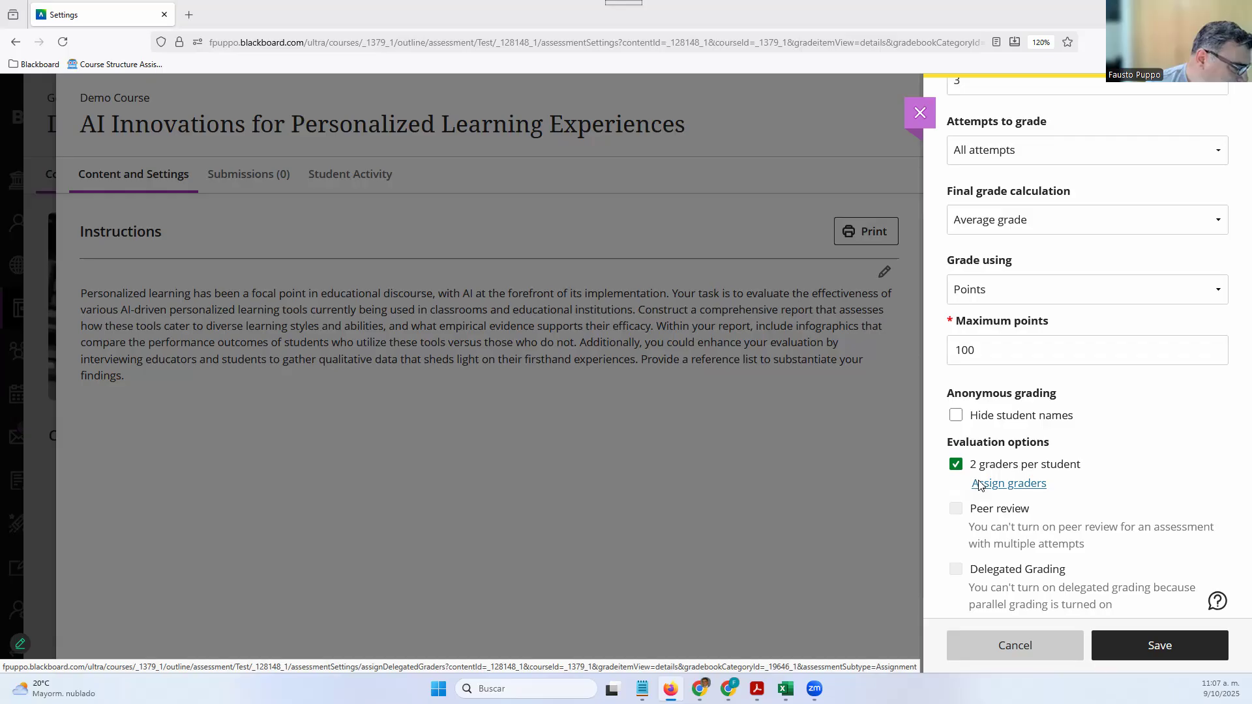
left_click(979, 485)
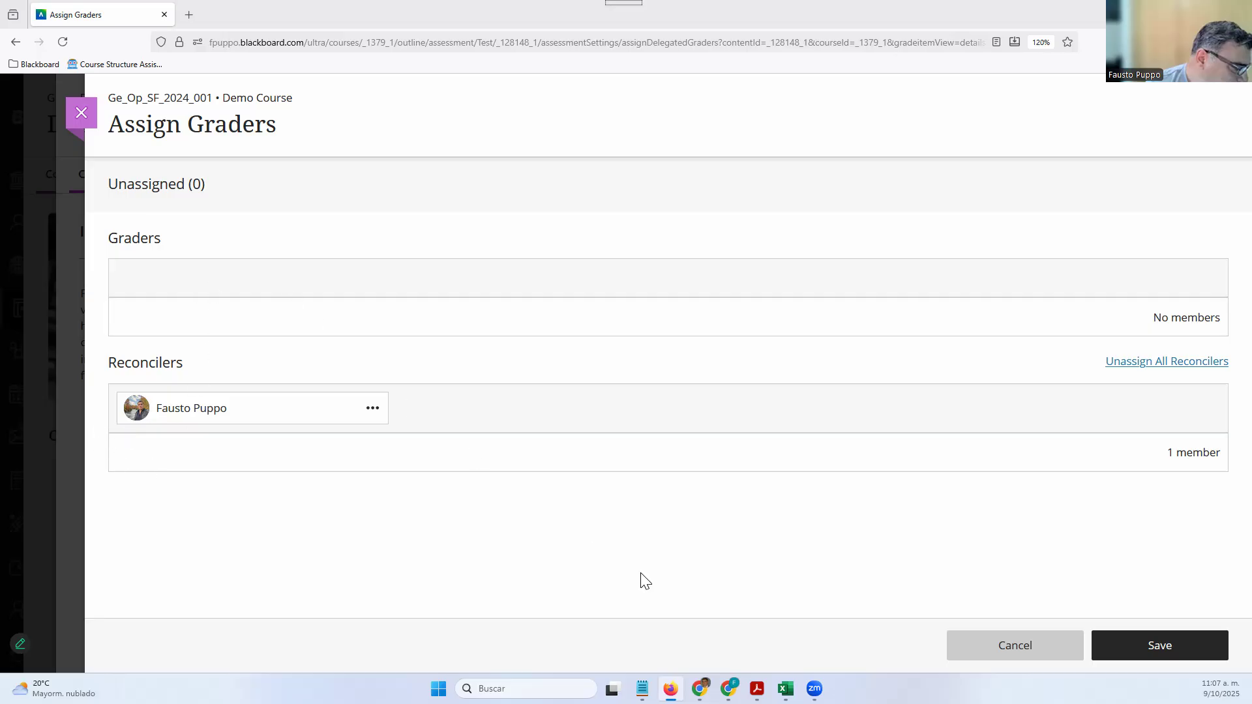
left_click(1032, 659)
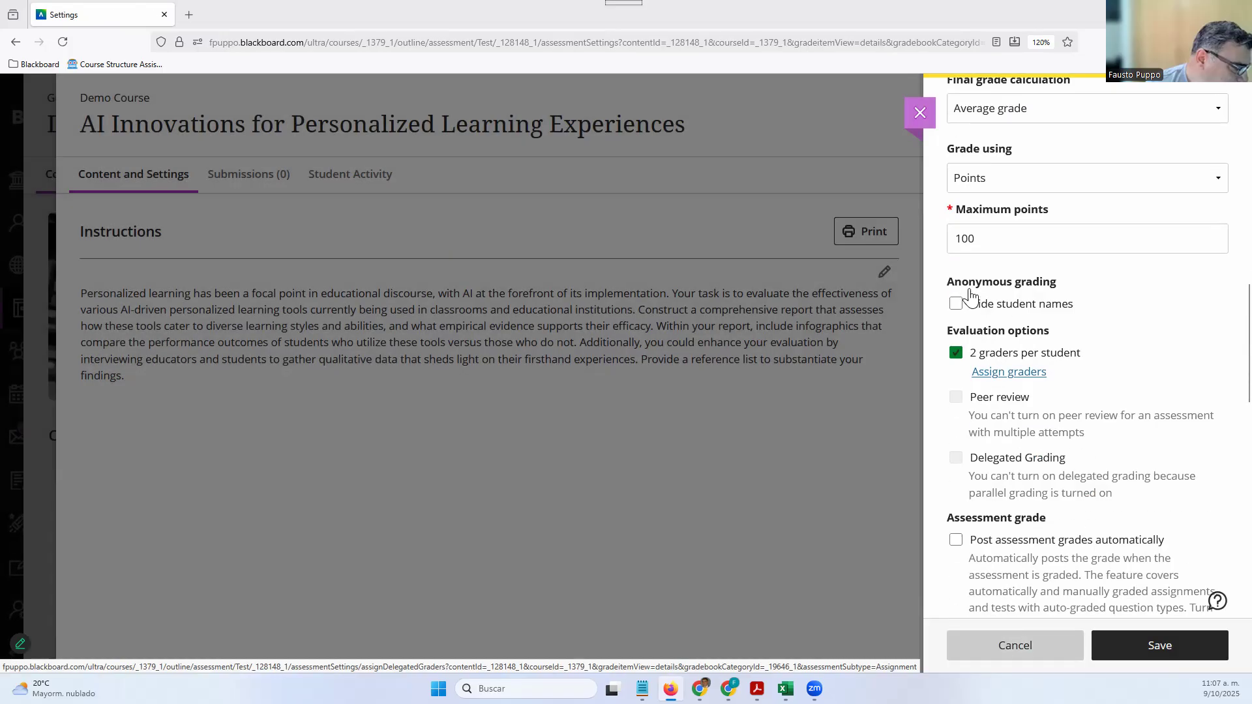
Untick 2 graders per student and tick Delegated Grading
scroll(969, 295, "down", 1)
left_click(955, 285)
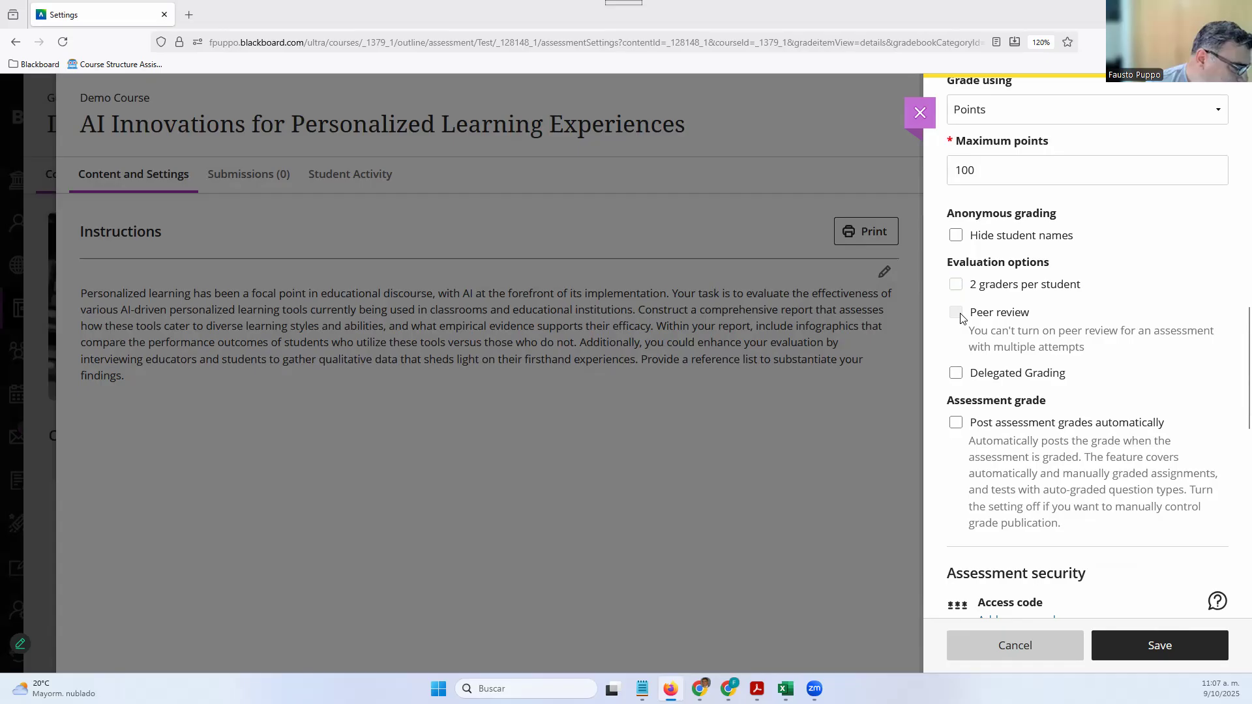
left_click(985, 370)
scroll(1030, 274, "up", 5)
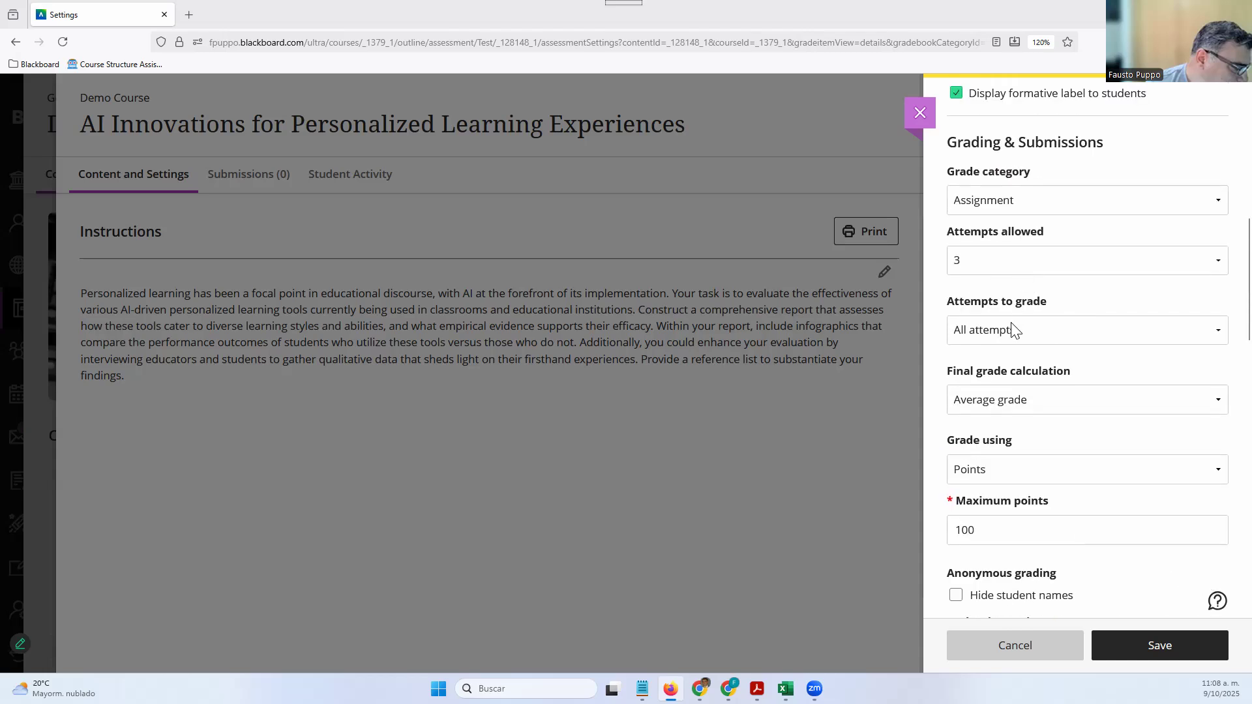
Set Attempts allowed to 1
left_click(1014, 269)
left_click(1013, 286)
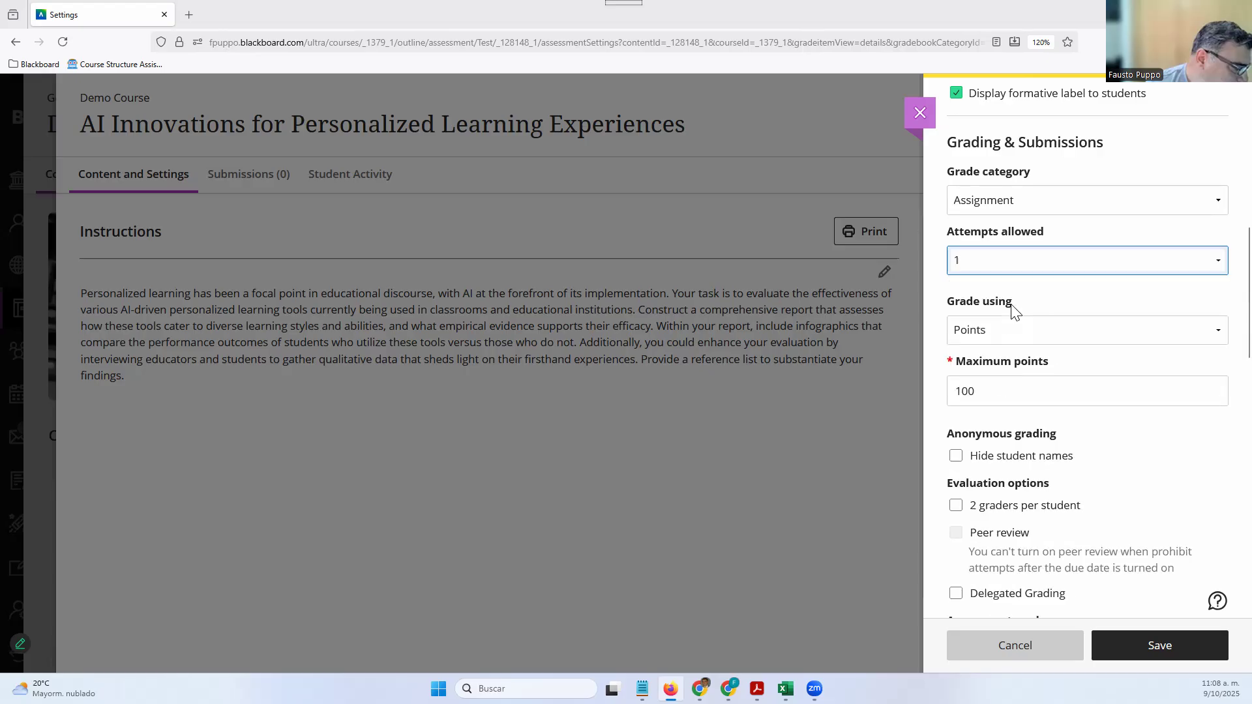
scroll(970, 417, "down", 3)
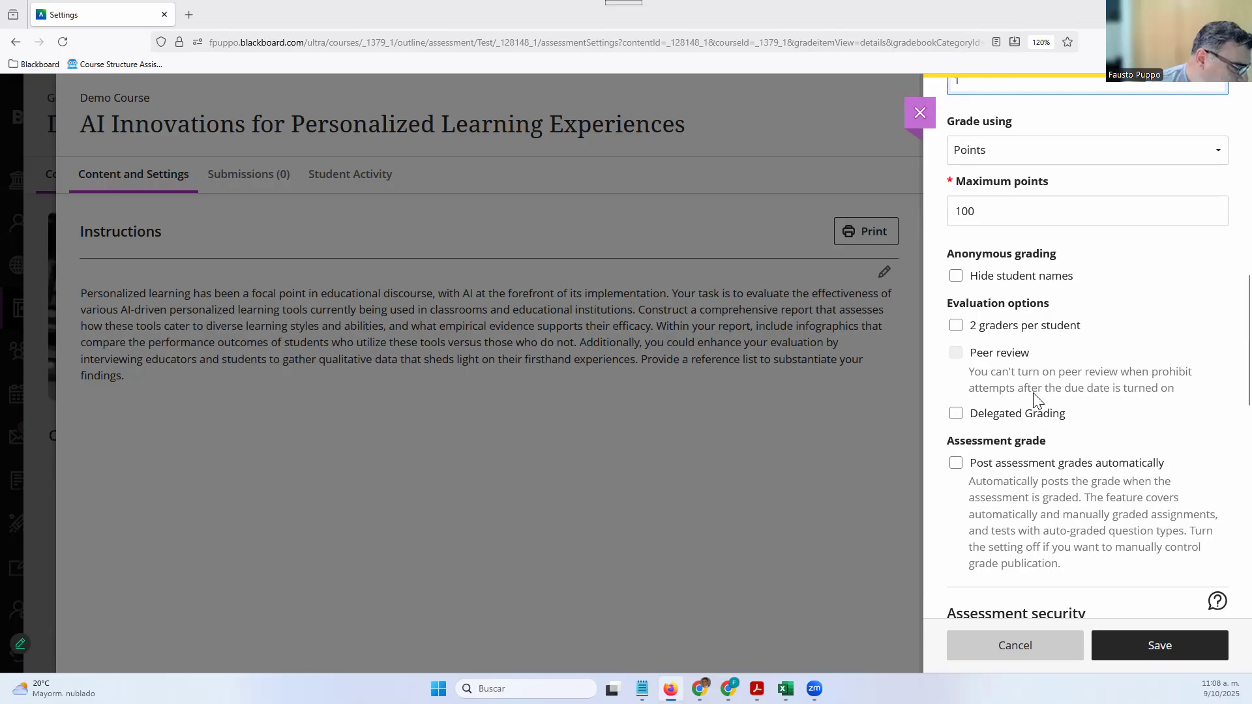
scroll(1037, 399, "up", 7)
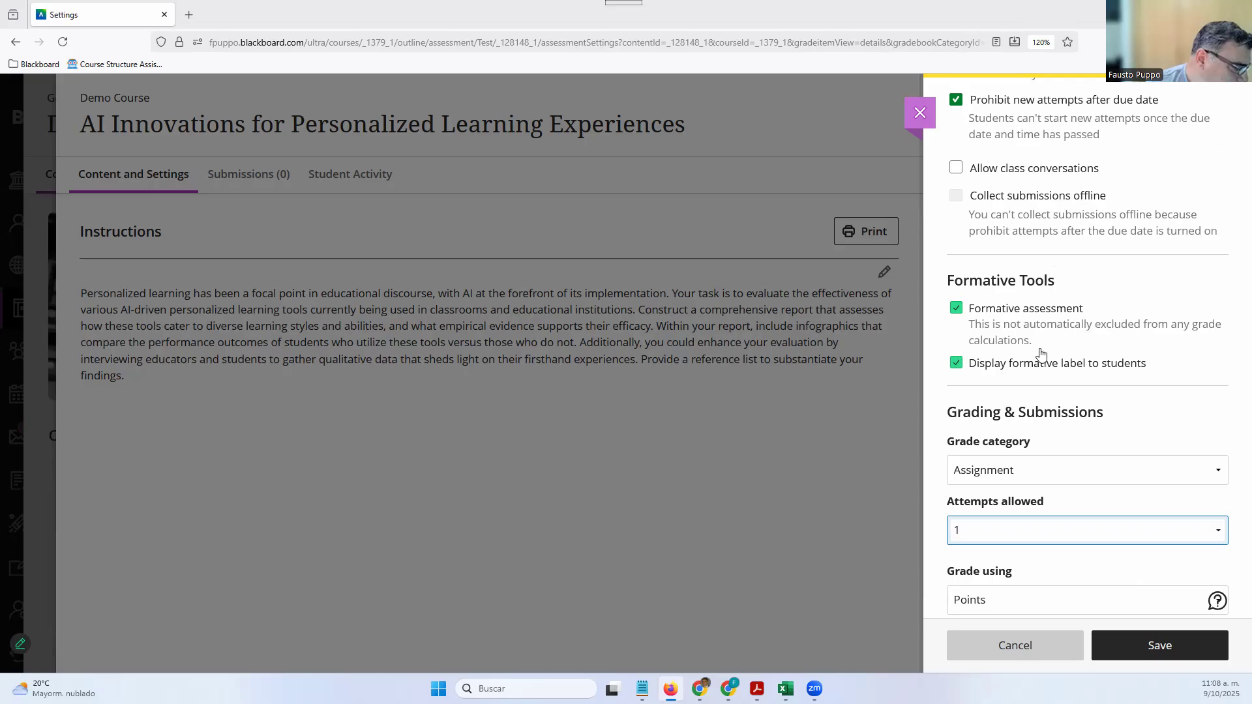
scroll(952, 284, "up", 1)
Allow new attempts after the due date and enable peer review with 3 reviews per student
scroll(950, 280, "up", 1)
left_click(952, 281)
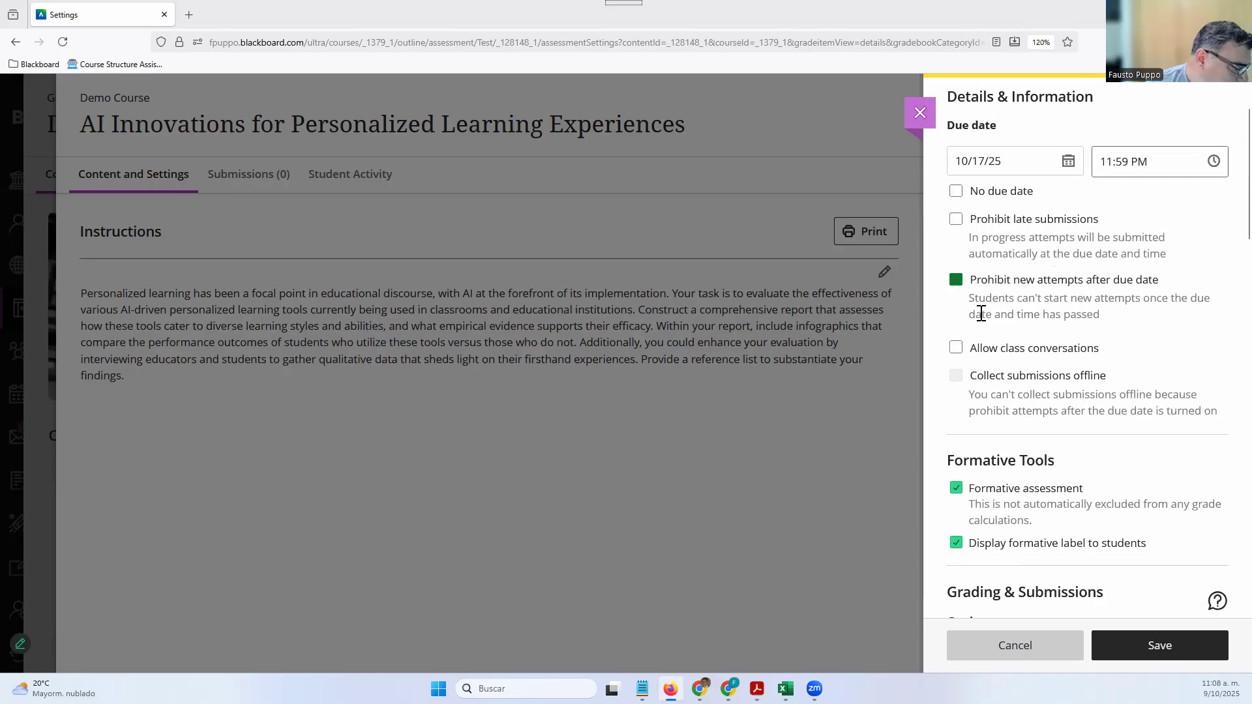
scroll(1036, 425, "down", 6)
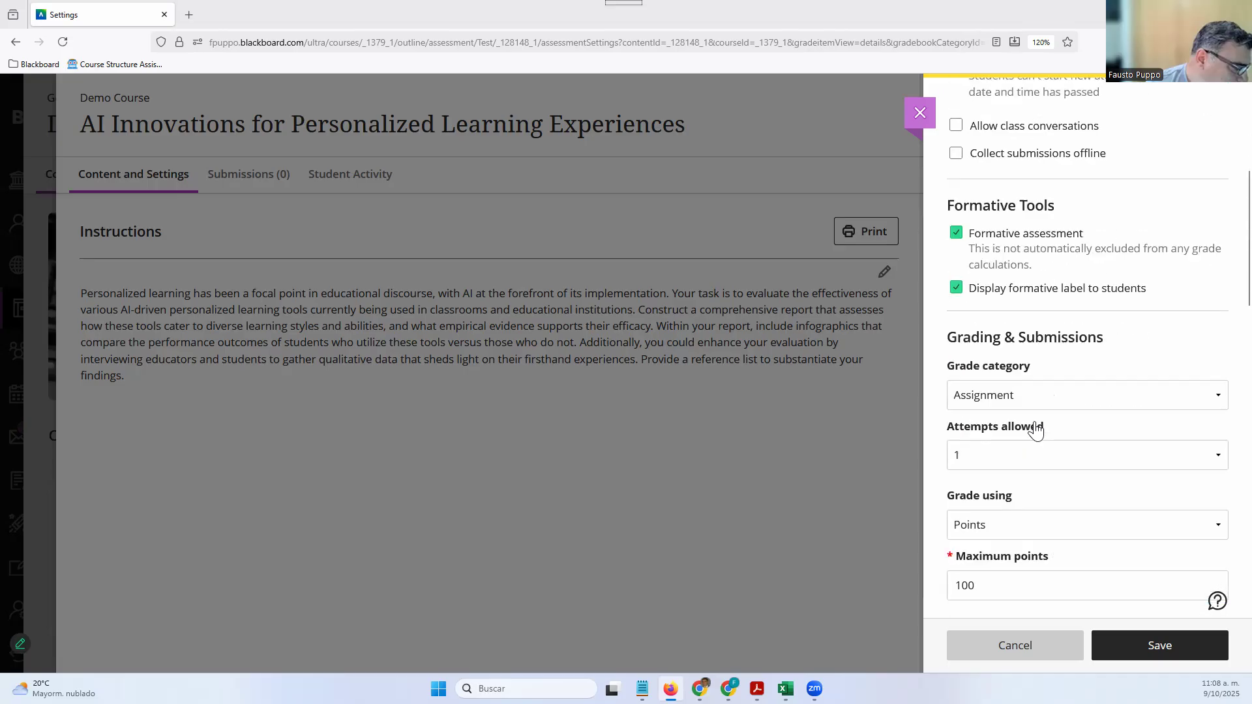
scroll(956, 411, "down", 1)
left_click(956, 410)
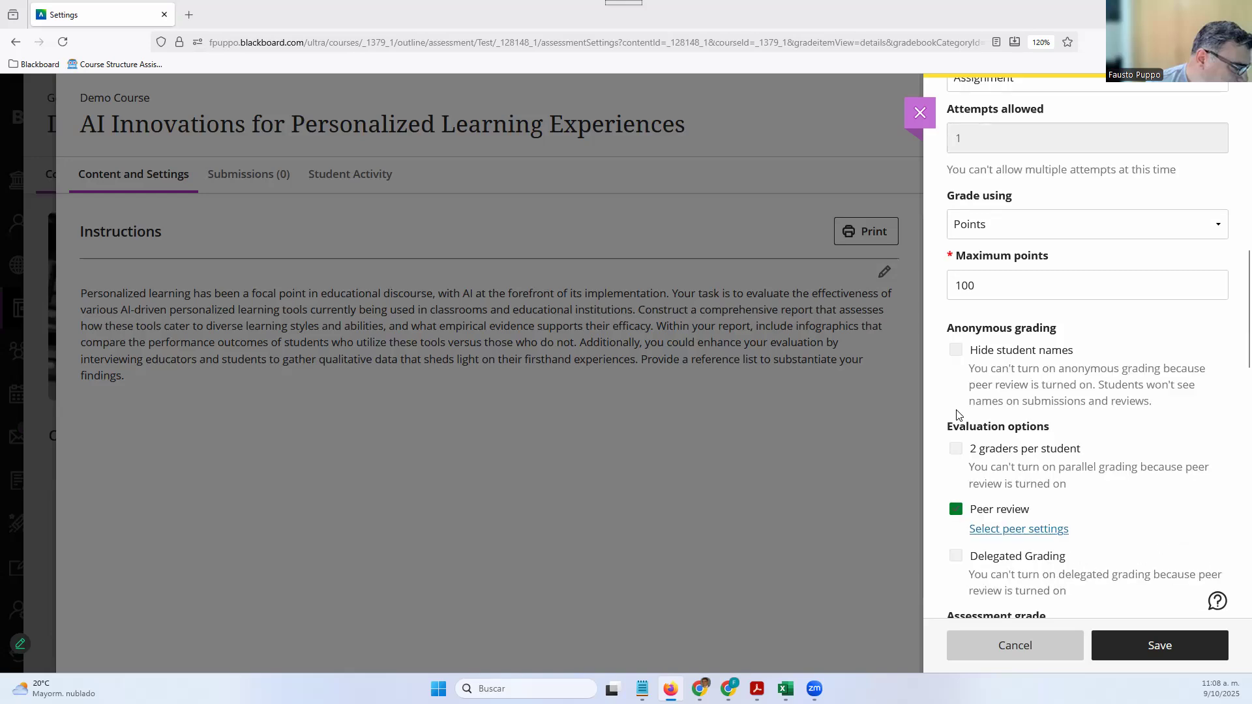
scroll(1022, 341, "down", 2)
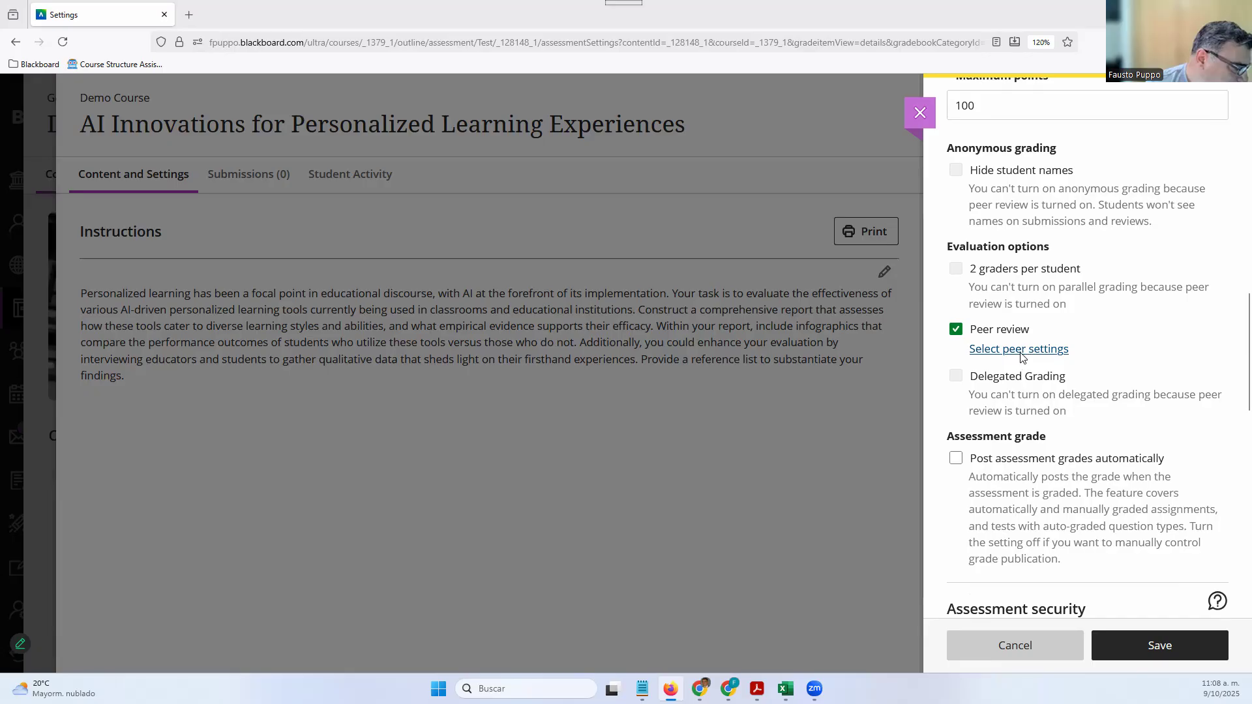
left_click(1021, 350)
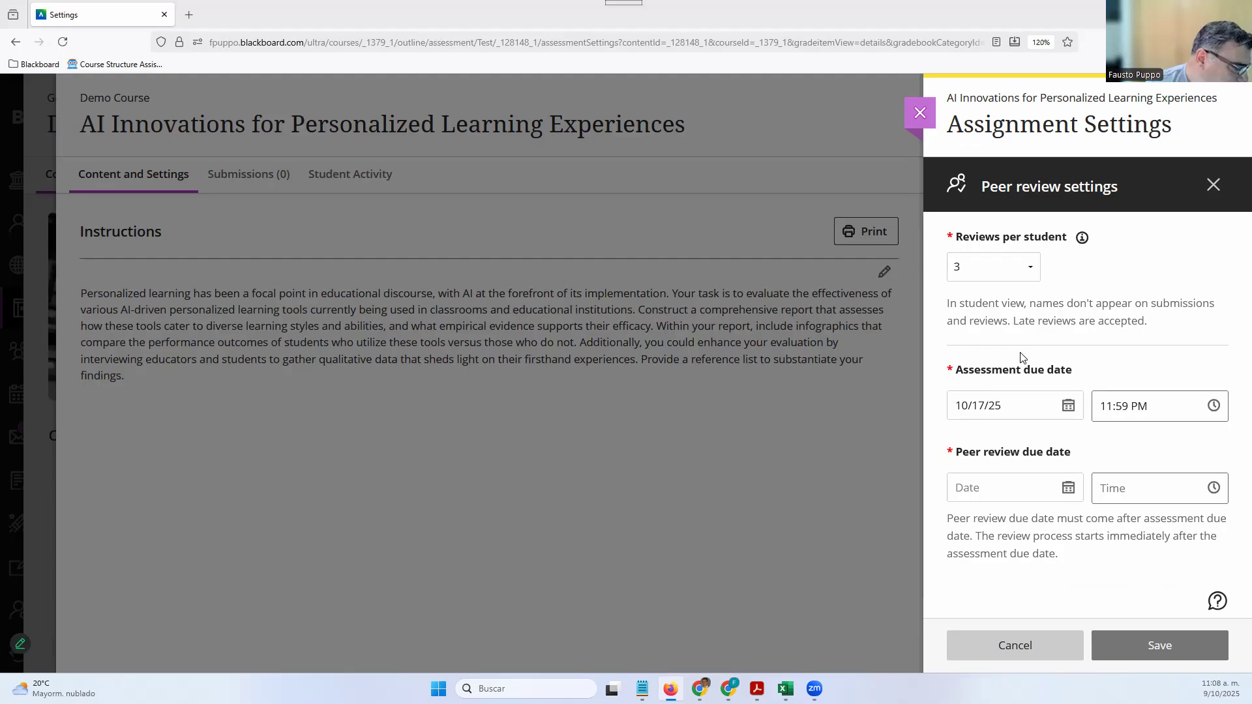
Require 2 peer reviews per student, with reviews due 10/24/25 at 11:59 PM
left_click(1017, 270)
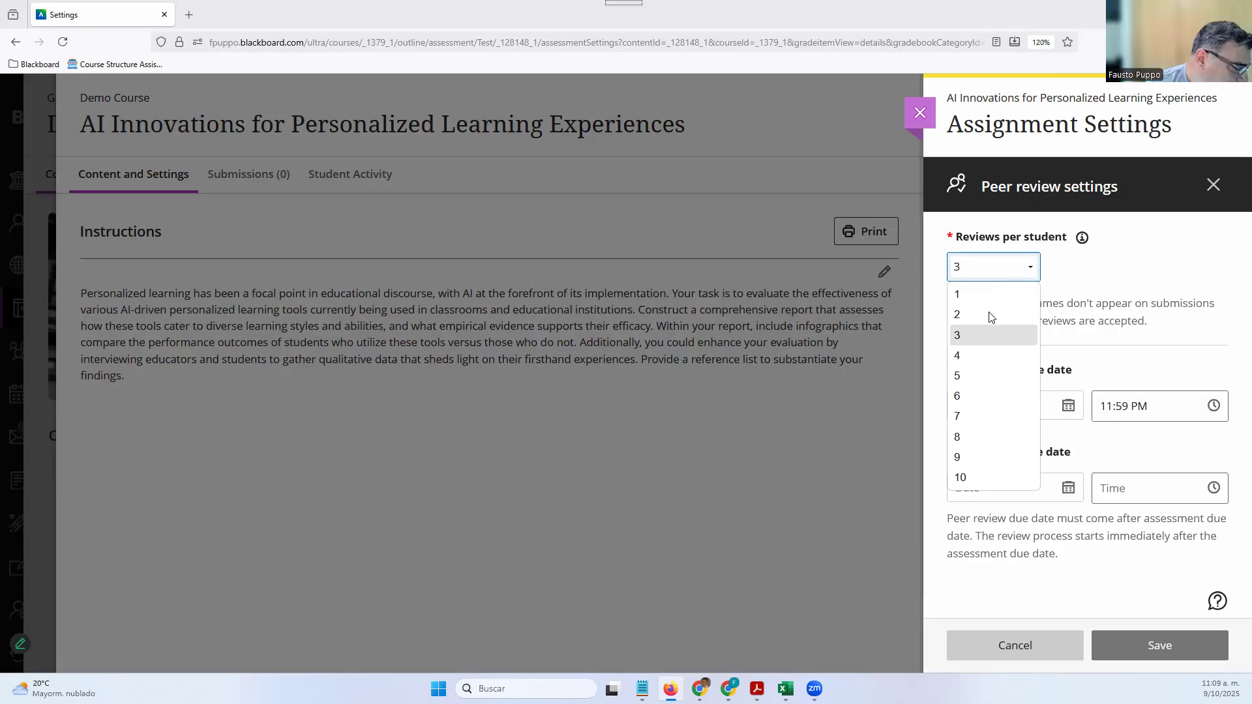
left_click(990, 316)
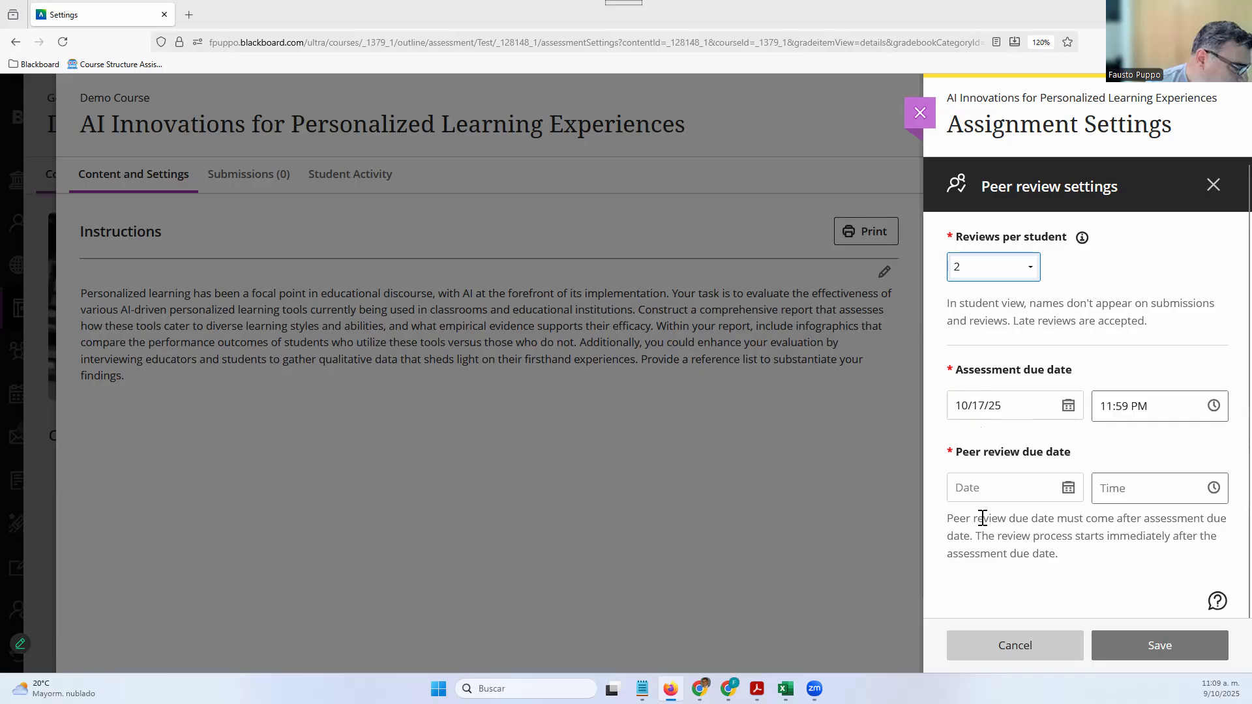
left_click(1068, 489)
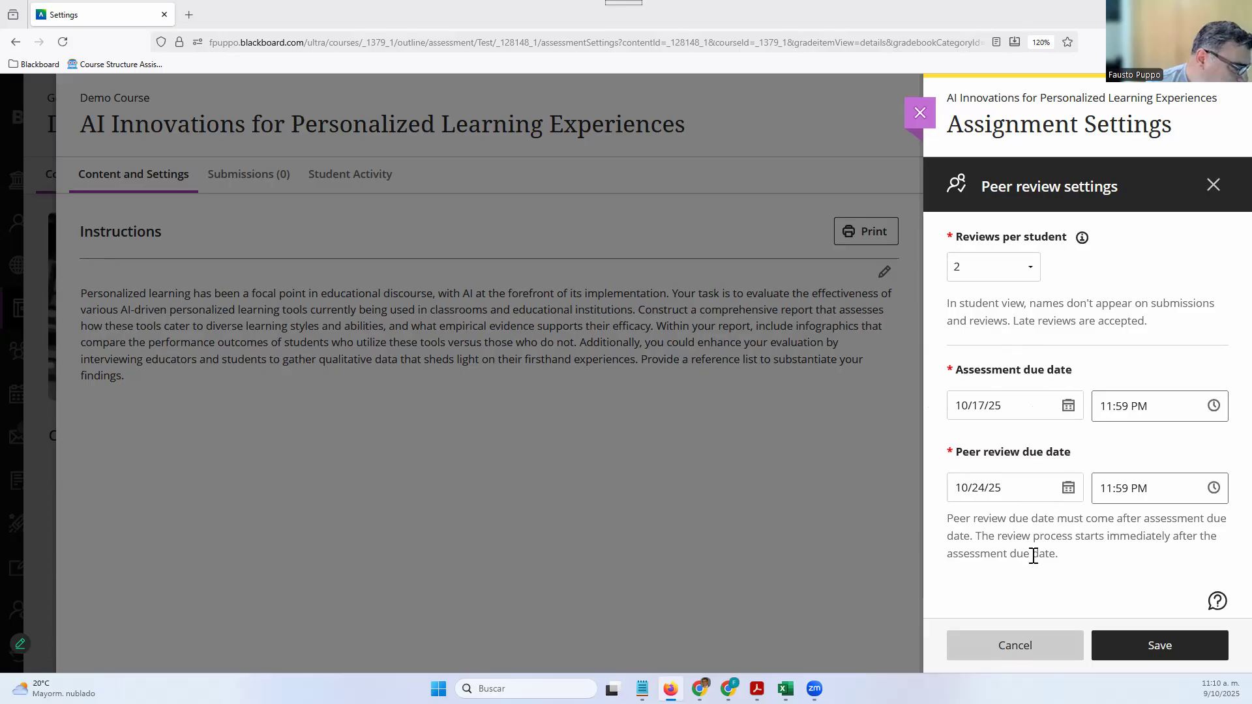
Close the peer review settings without saving and turn peer review off
left_click(1030, 645)
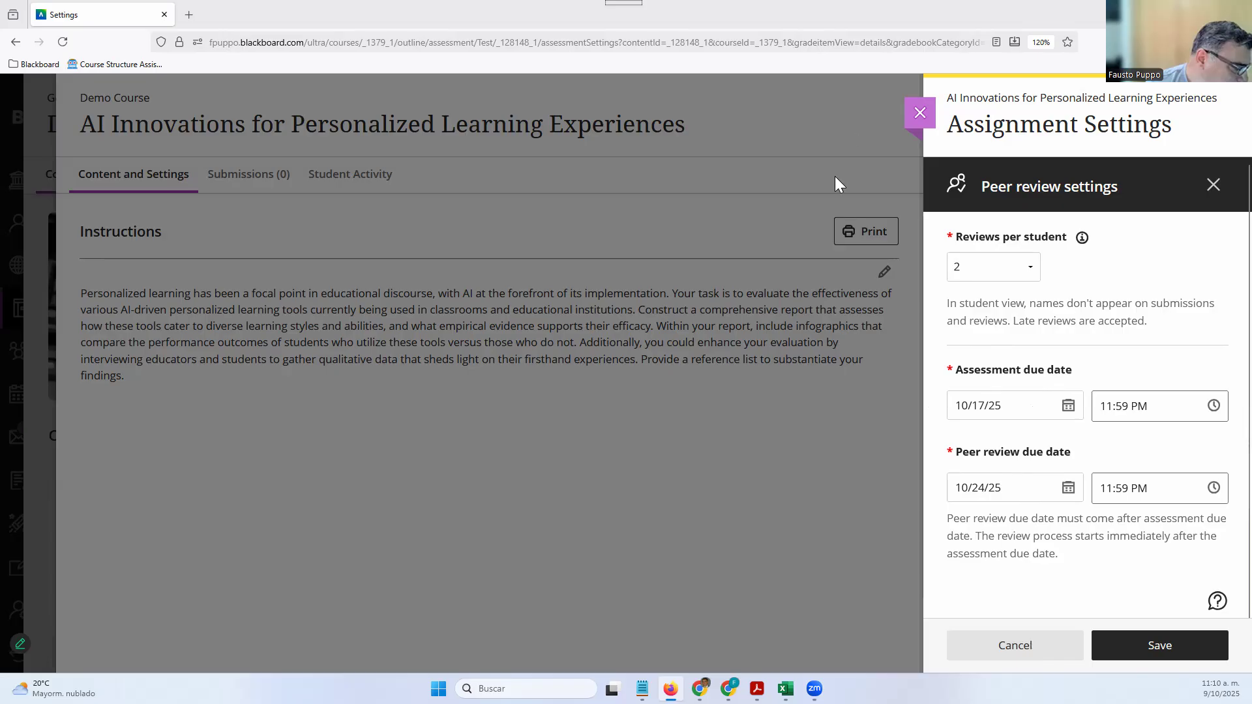
left_click(755, 275)
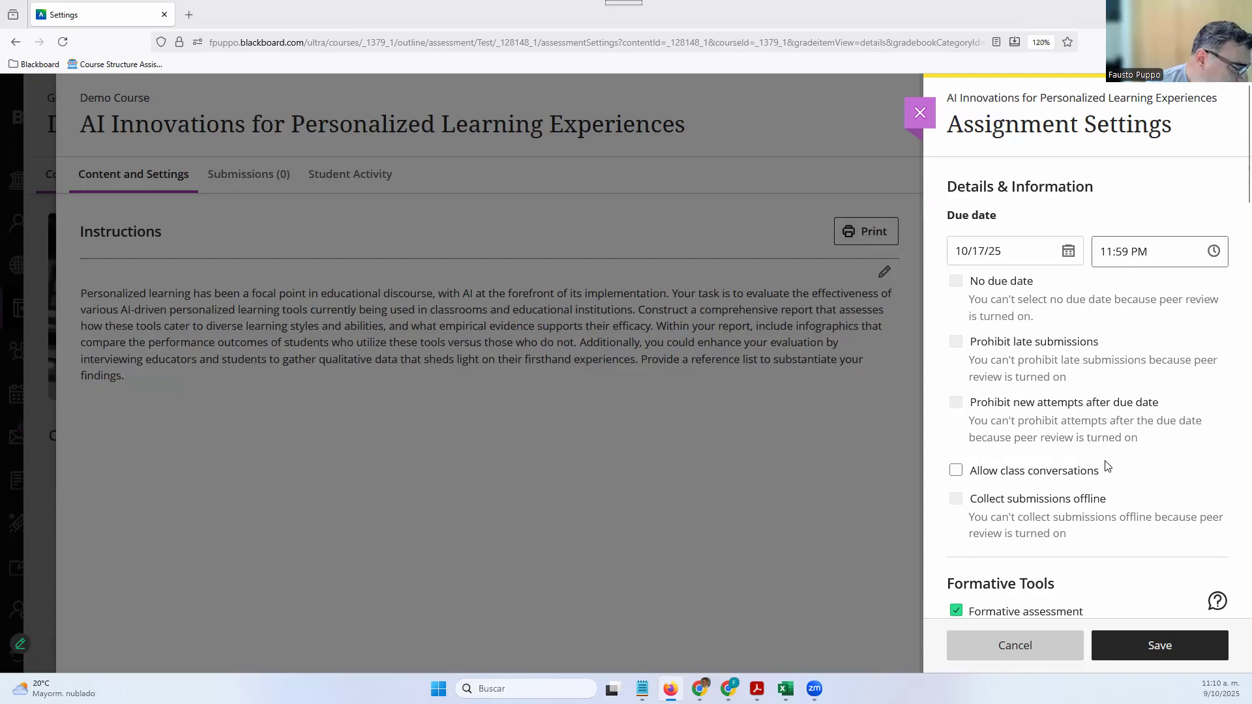
scroll(1109, 464, "down", 7)
scroll(1107, 466, "down", 8)
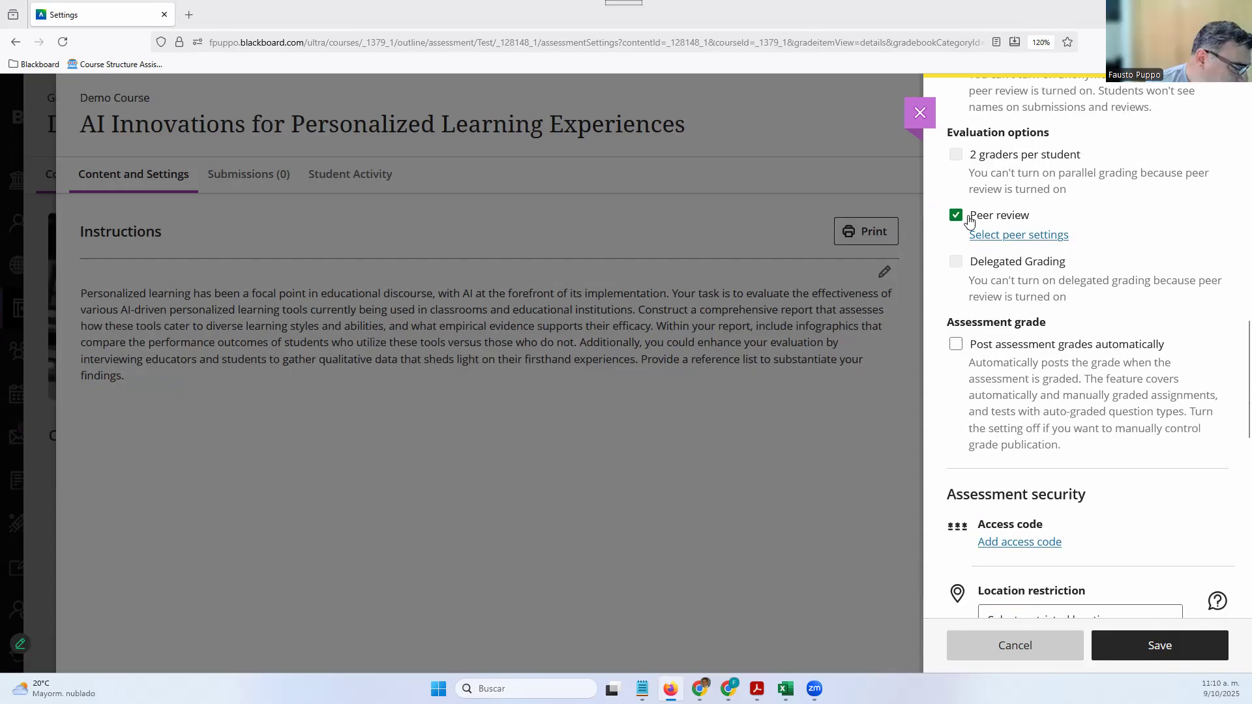
left_click(969, 230)
Re-enable Prohibit new attempts after due date for the assignment
scroll(1020, 423, "up", 5)
scroll(1017, 457, "up", 5)
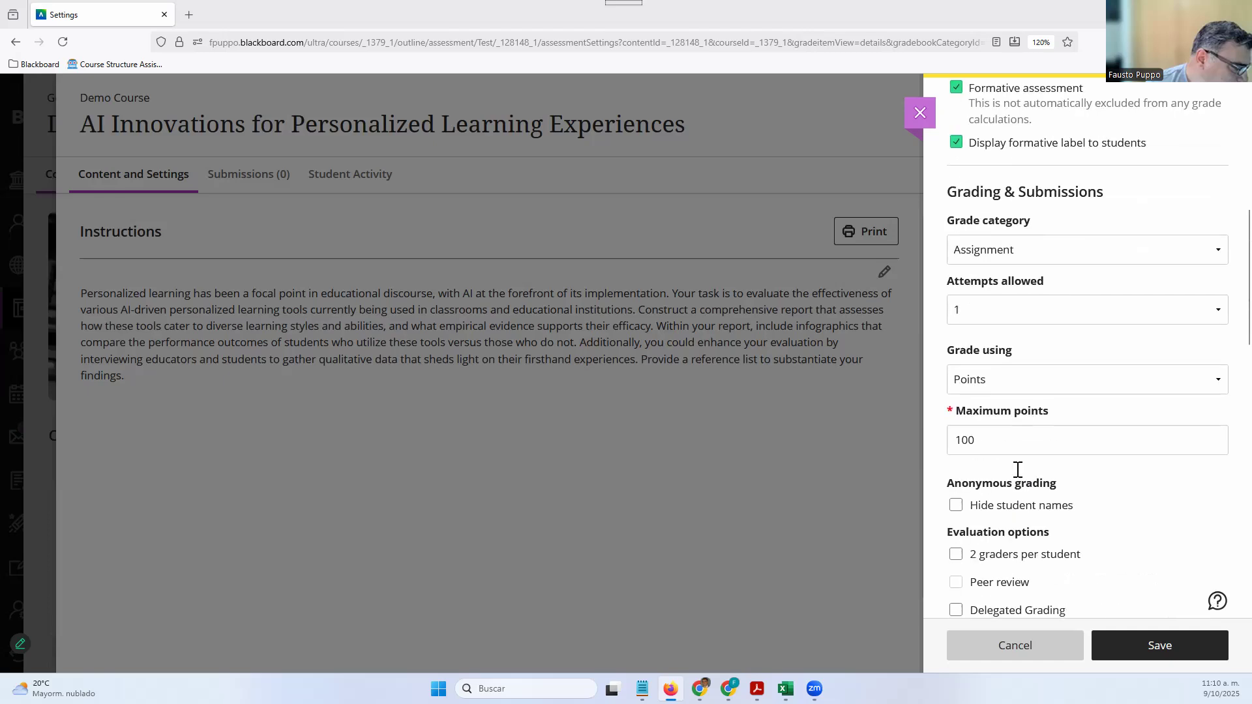
scroll(987, 274, "up", 2)
left_click(956, 272)
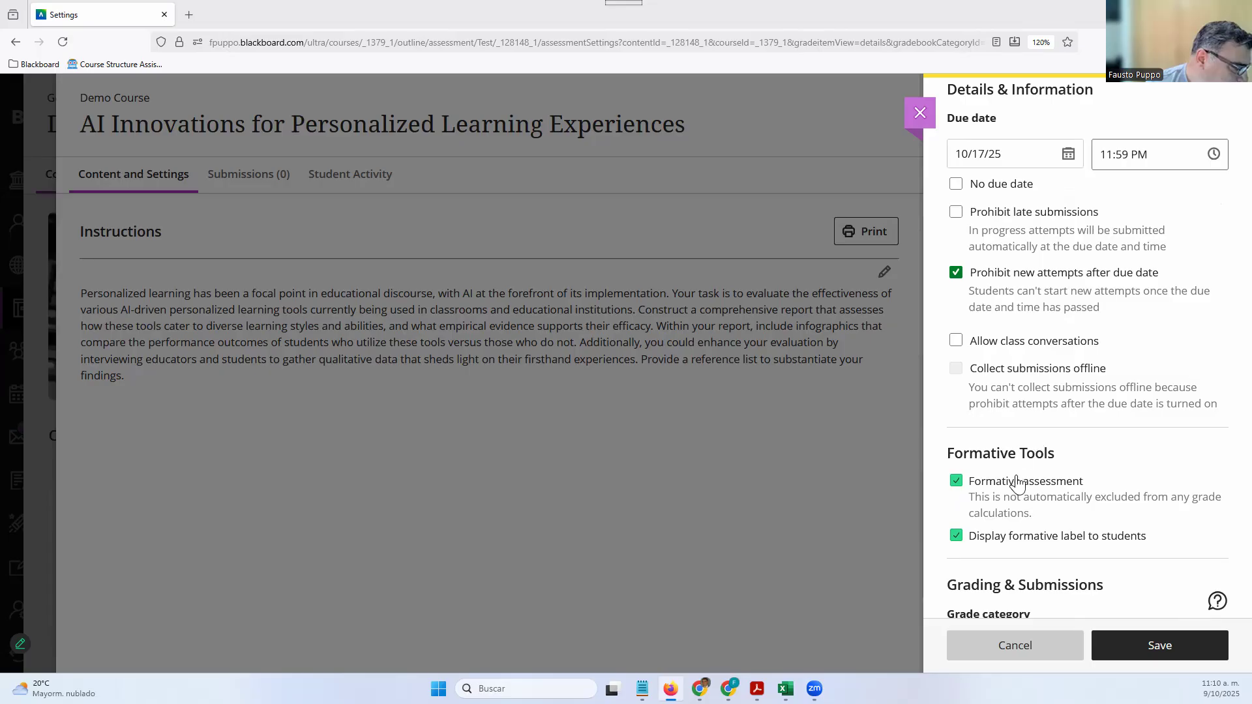
scroll(1017, 475, "down", 10)
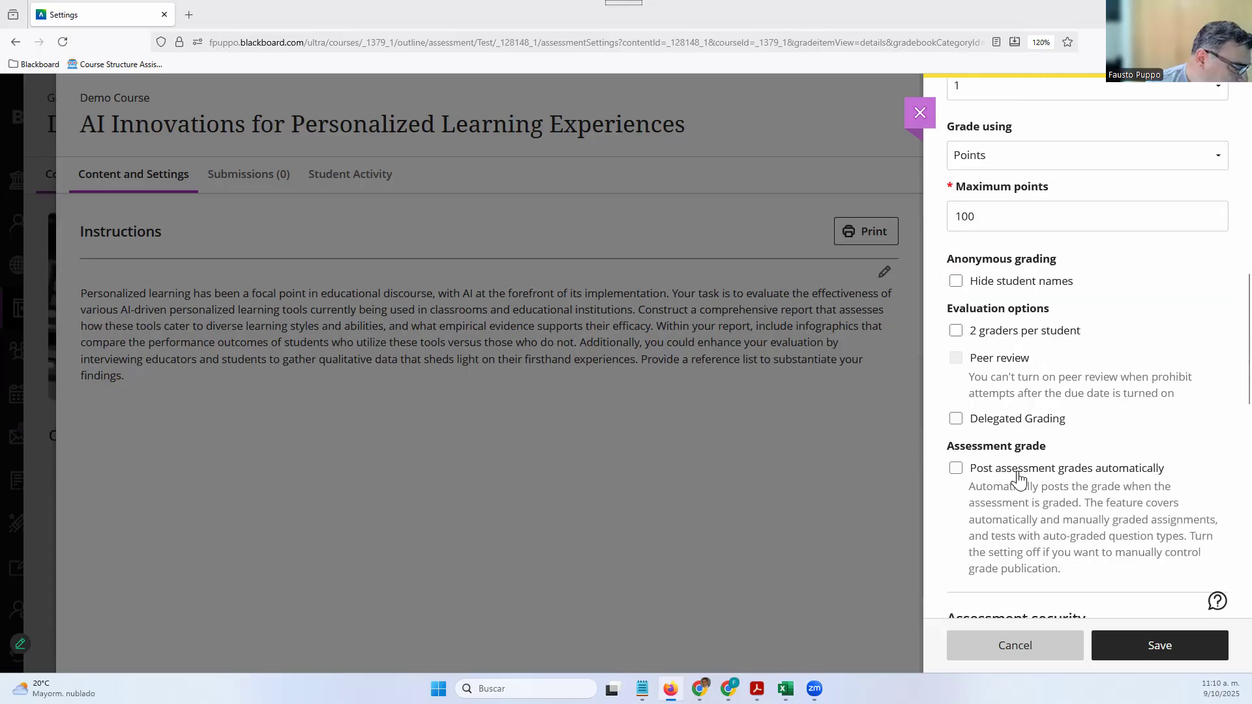
scroll(1007, 463, "up", 3)
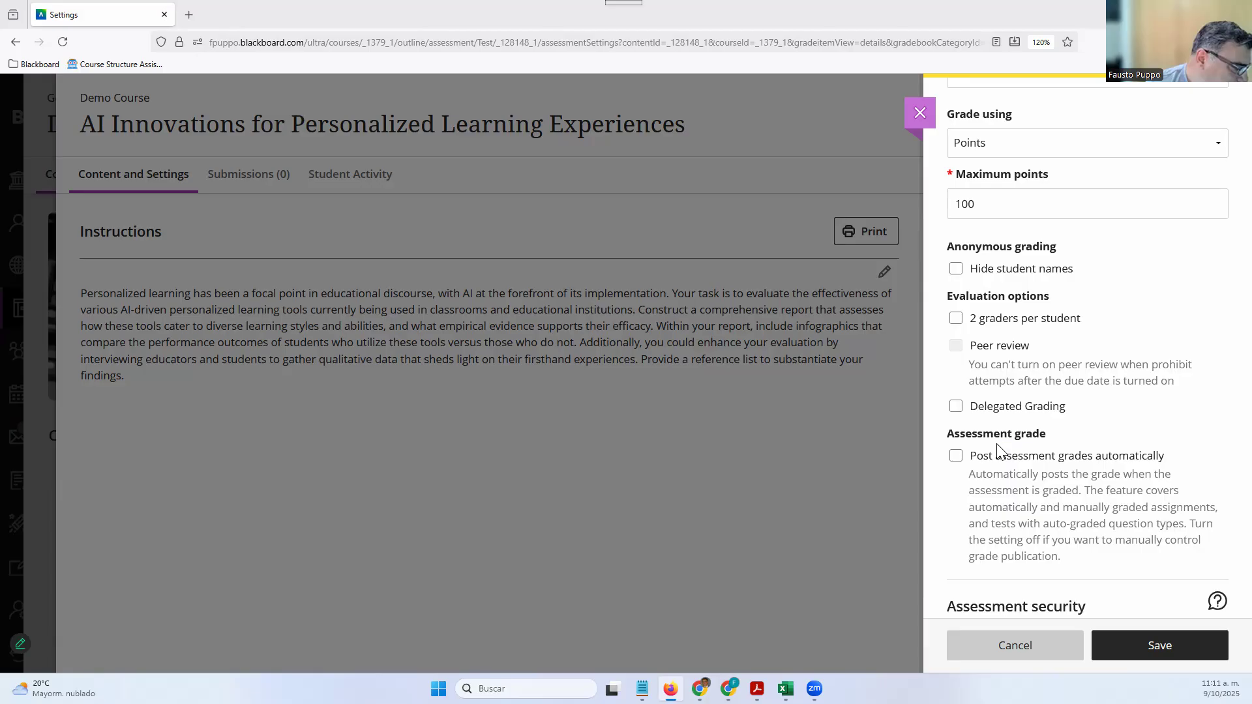
Toggle automatic posting of assessment grades, then bring up the assignment's access code settings
left_click(957, 456)
scroll(1102, 442, "down", 5)
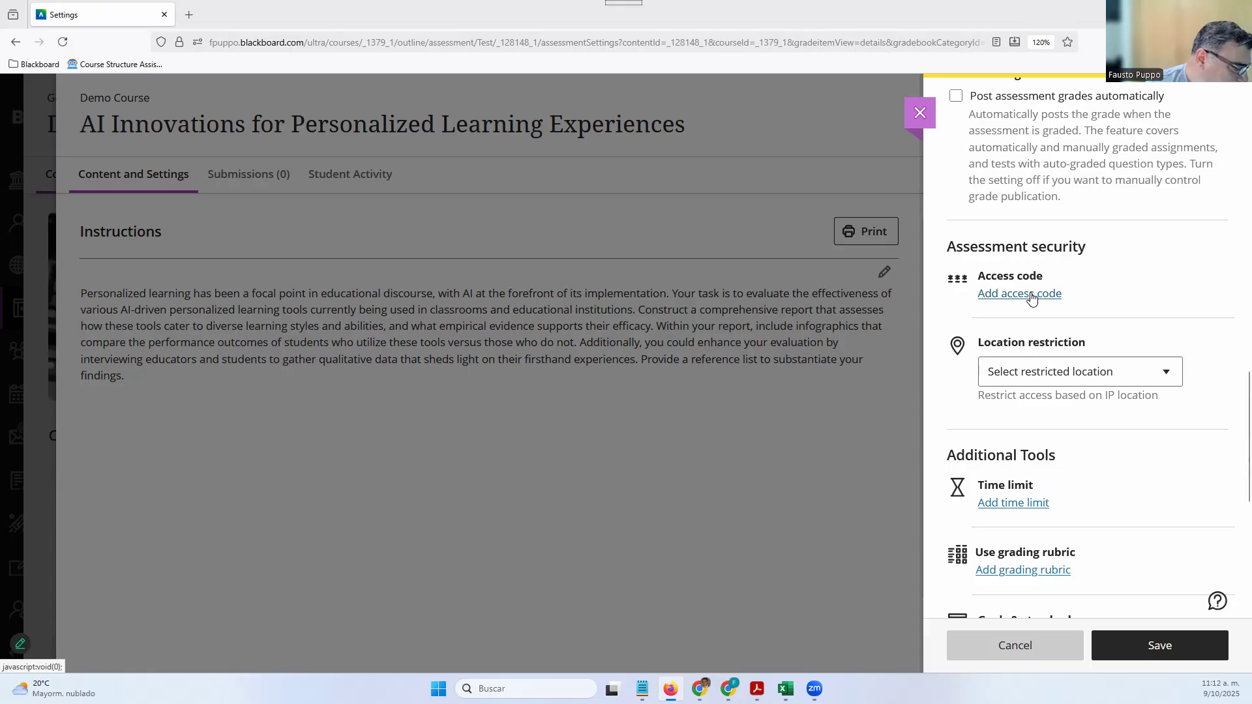
left_click(1030, 293)
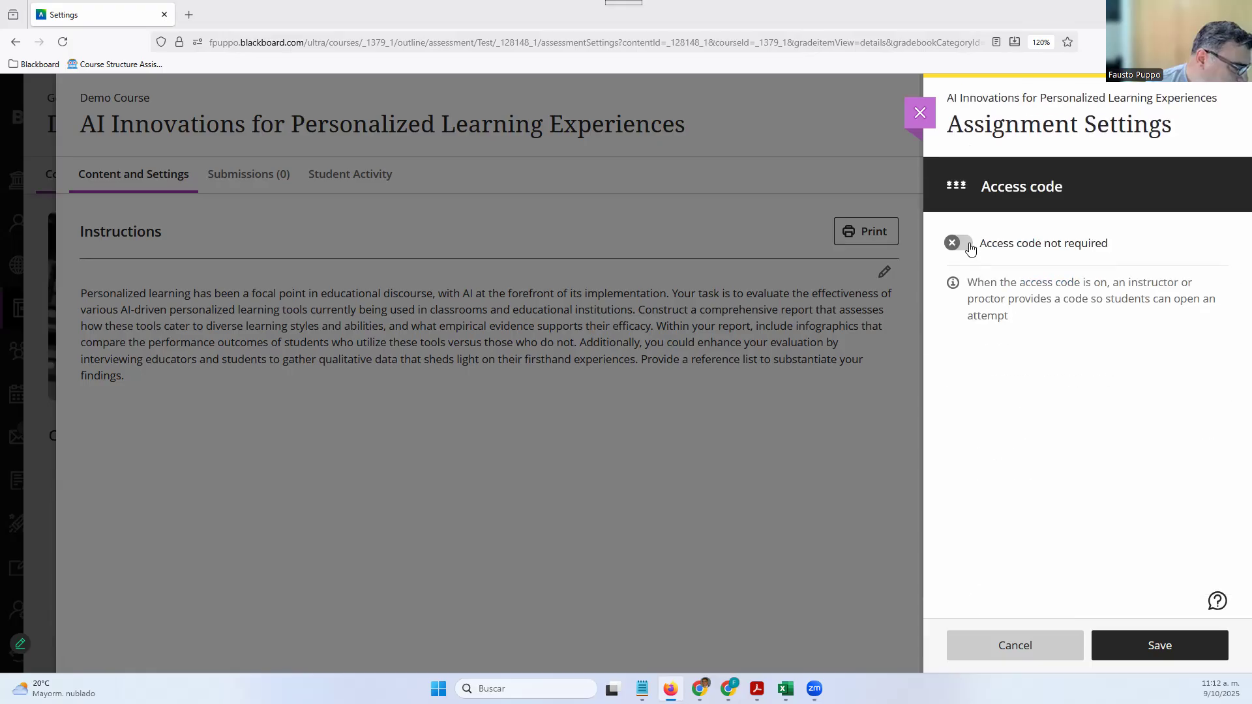
Try an access code by revealing and refreshing it, then turn it off and save without one
left_click(969, 248)
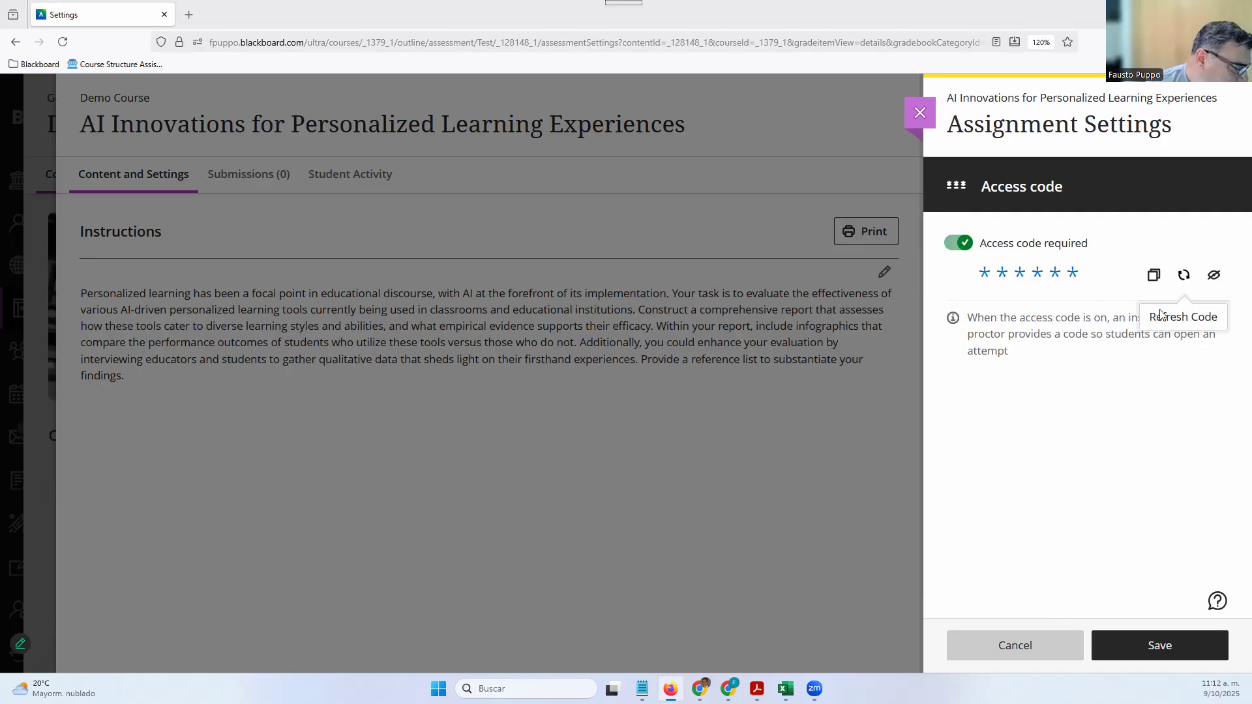
left_click(1212, 279)
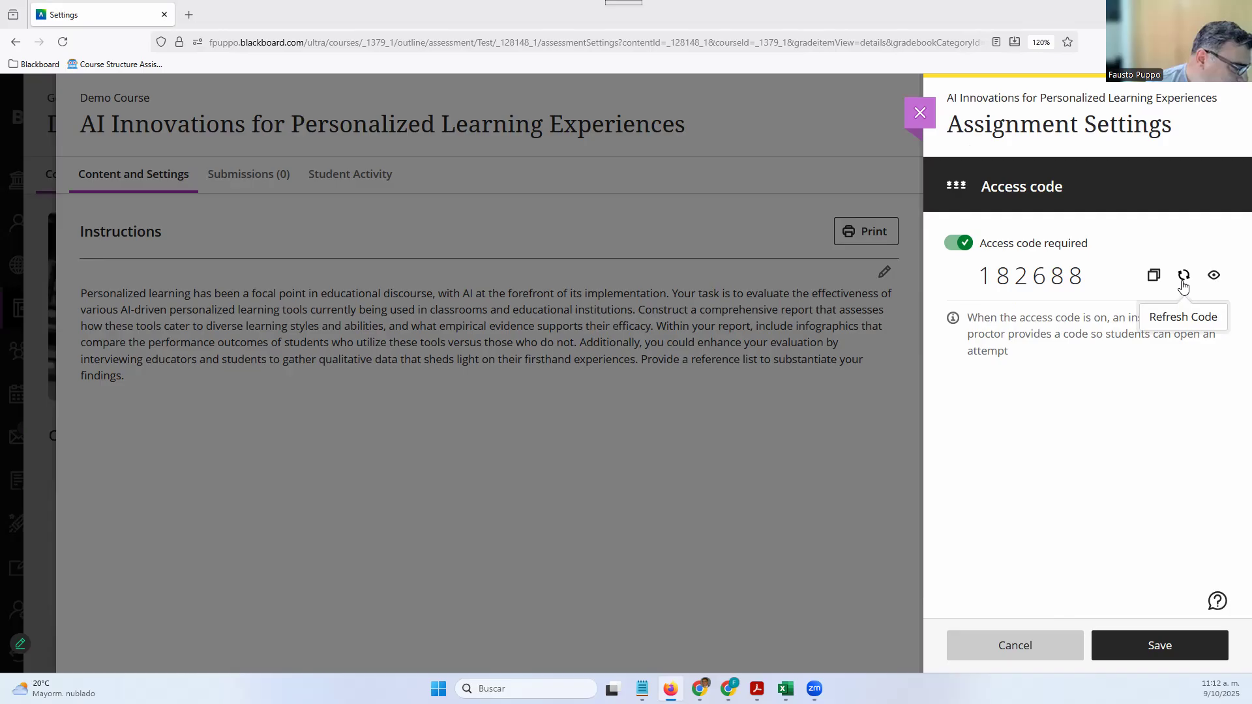
left_click(1183, 276)
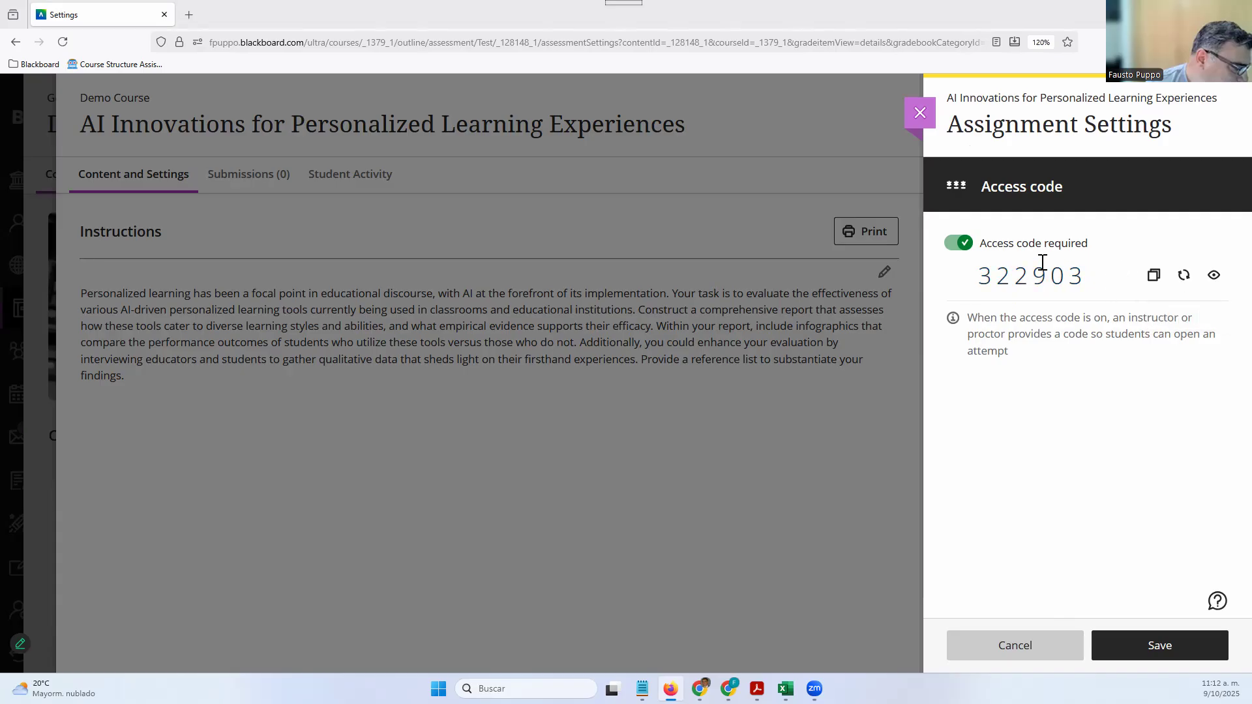
left_click(953, 247)
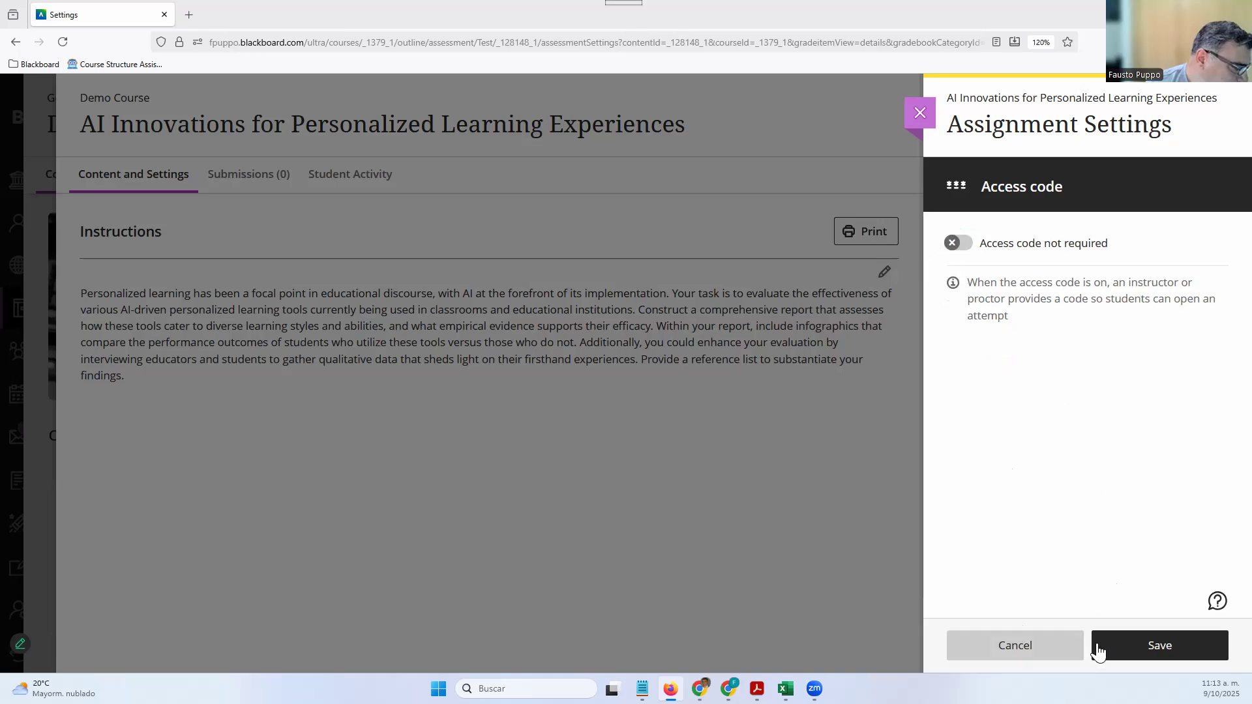
left_click(1078, 650)
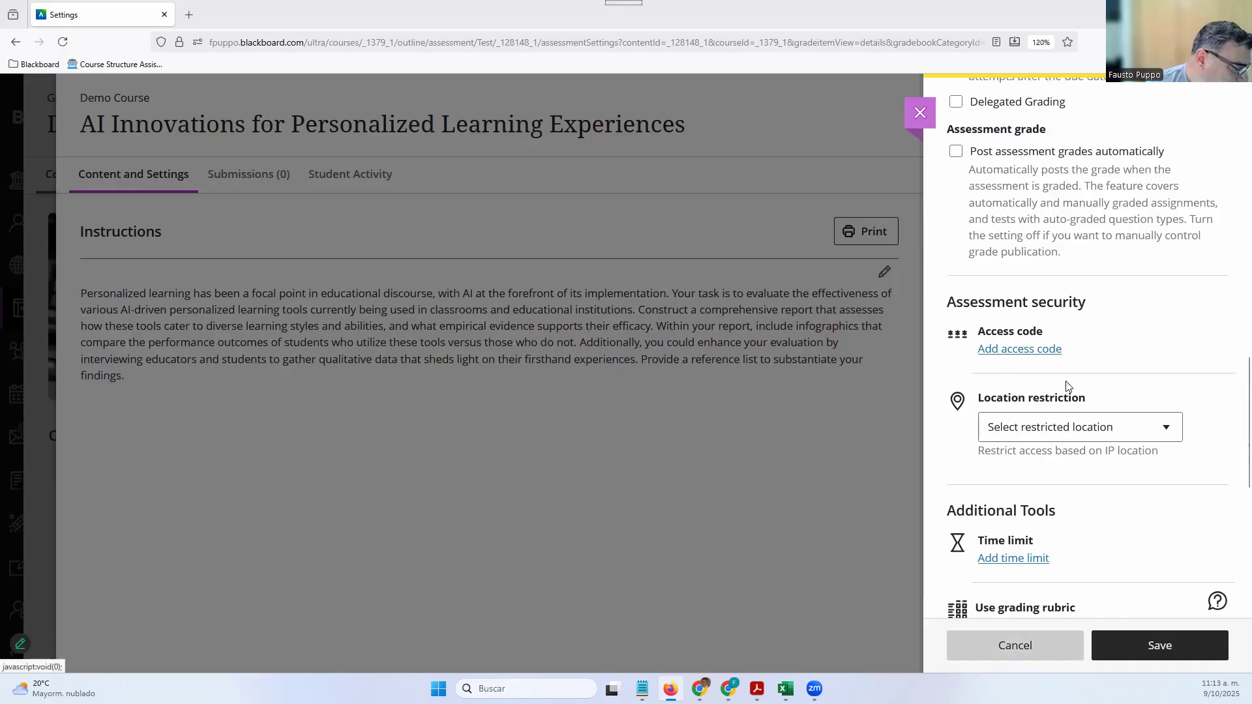
left_click(1089, 431)
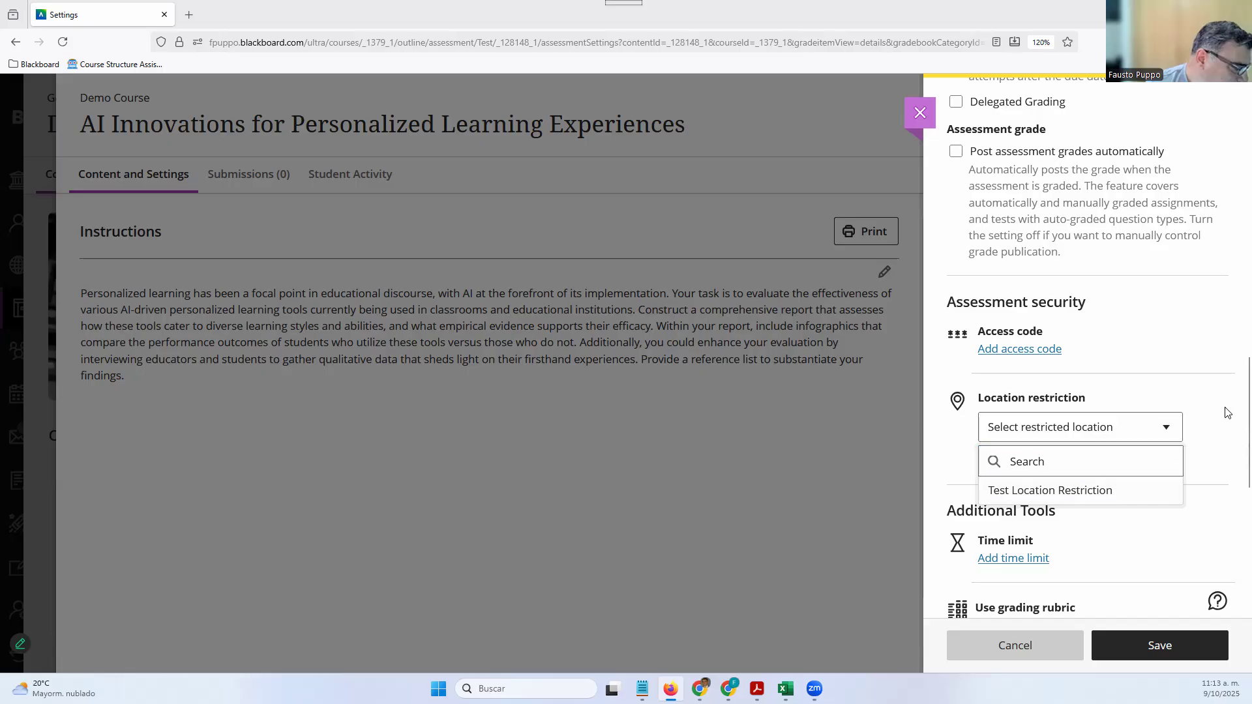
left_click(1178, 421)
scroll(1177, 422, "down", 5)
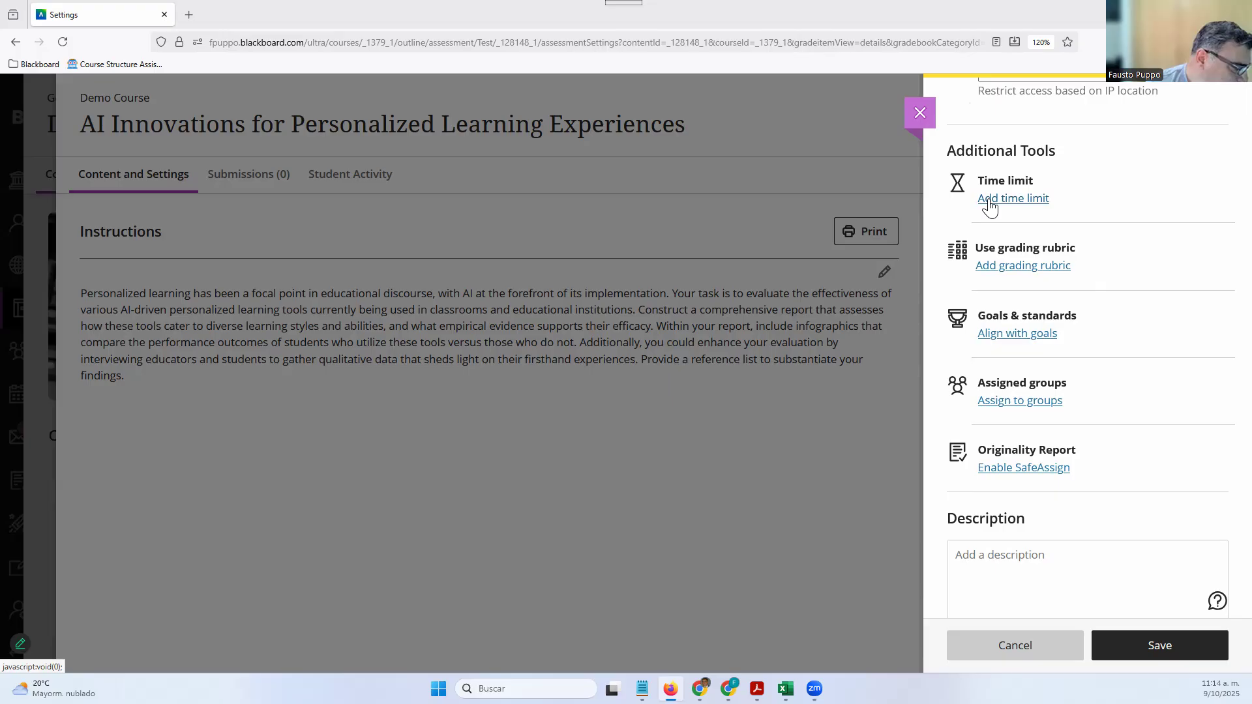
Skip the existing course rubrics and create a new rubric from scratch
left_click(994, 268)
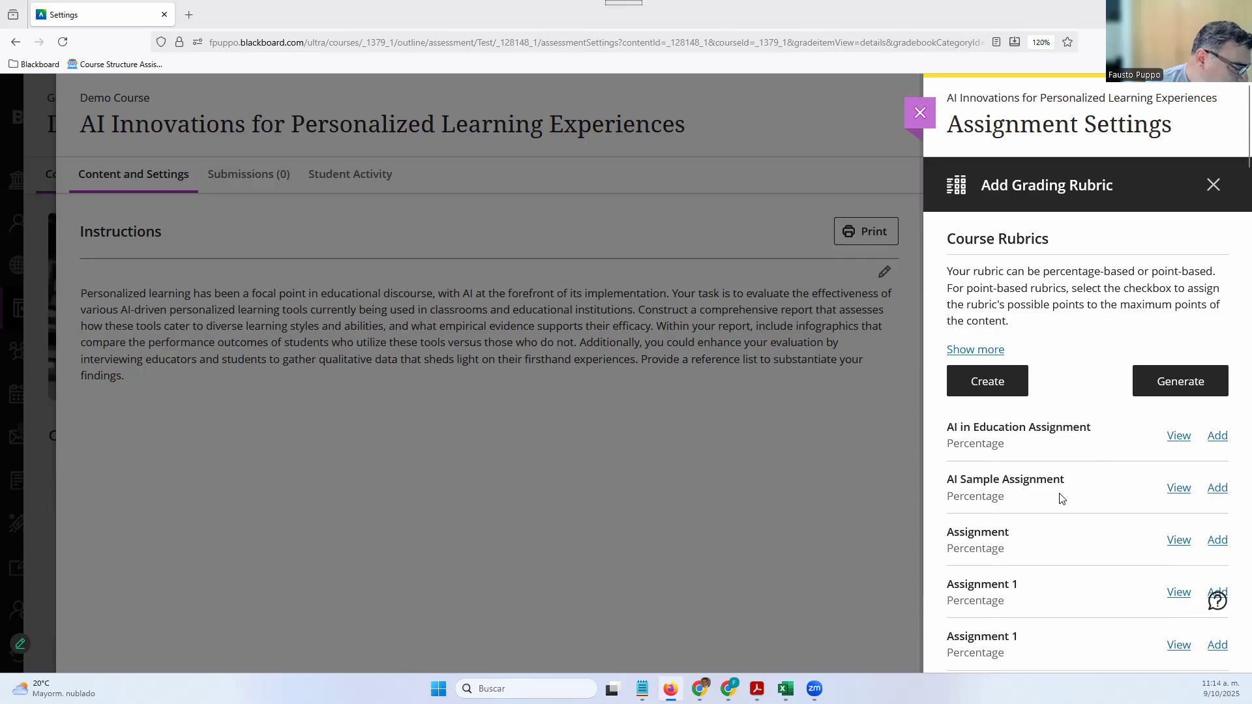
scroll(1061, 499, "down", 5)
scroll(1061, 499, "up", 5)
left_click(1002, 385)
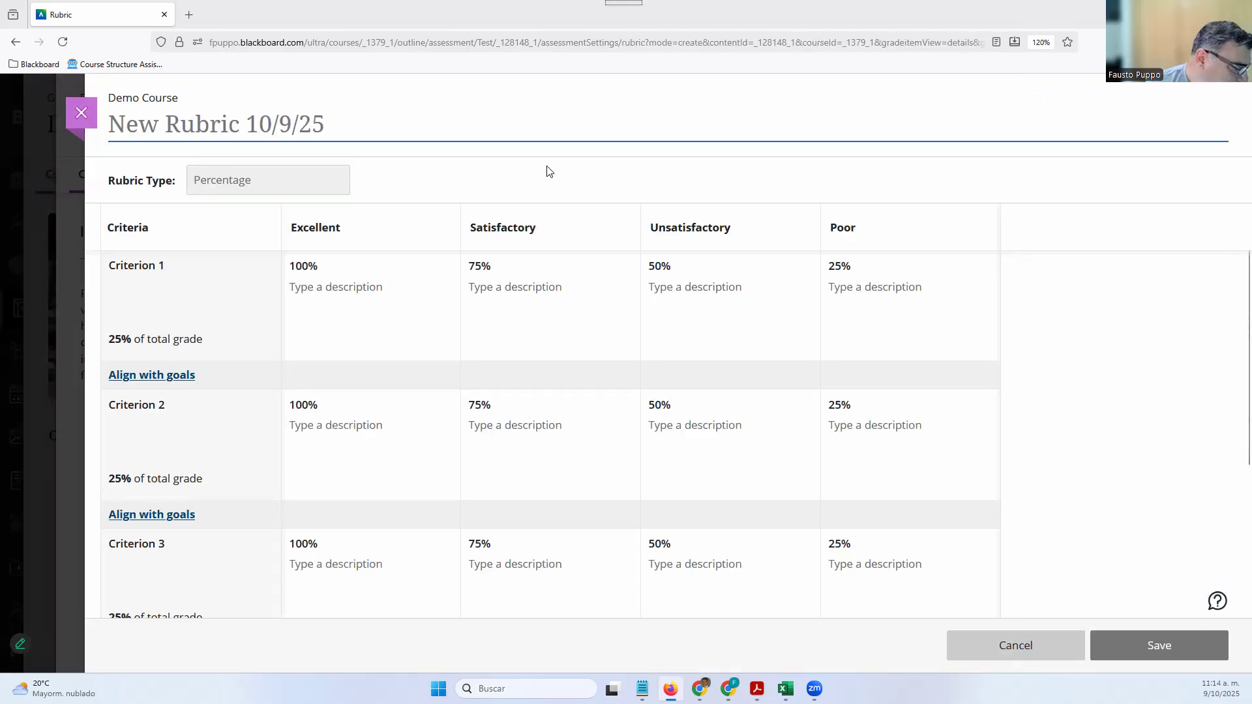
Edit the rubric title and keep the rubric type as Percentage
left_click(175, 125)
left_click(353, 130)
left_click(353, 128)
left_click(324, 183)
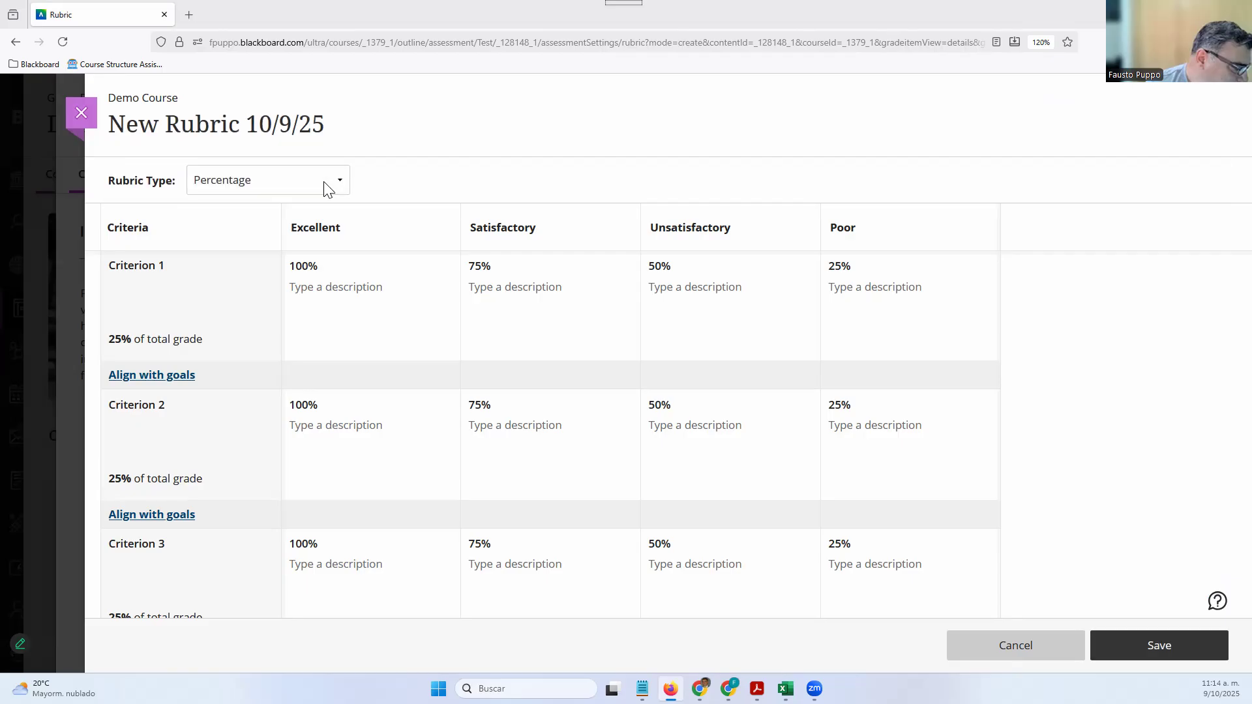
left_click(324, 183)
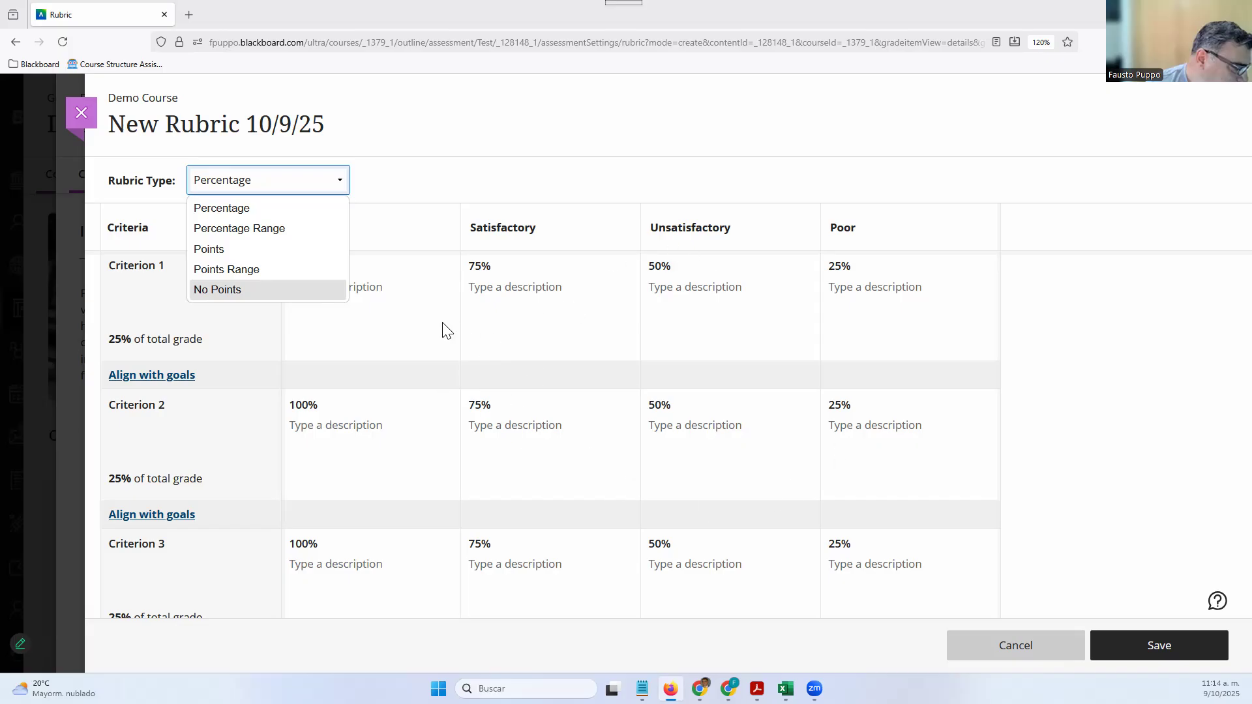
left_click(412, 187)
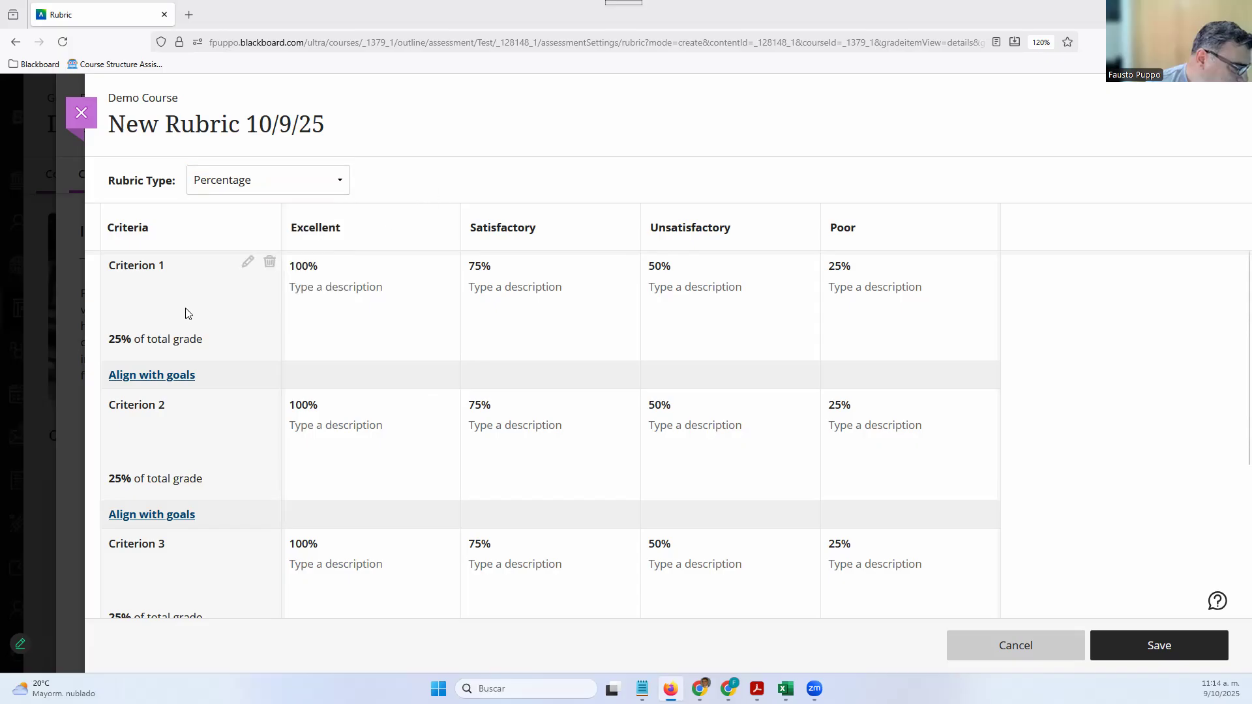
Add a New Criterion row to the rubric, then delete it again
scroll(187, 470, "down", 3)
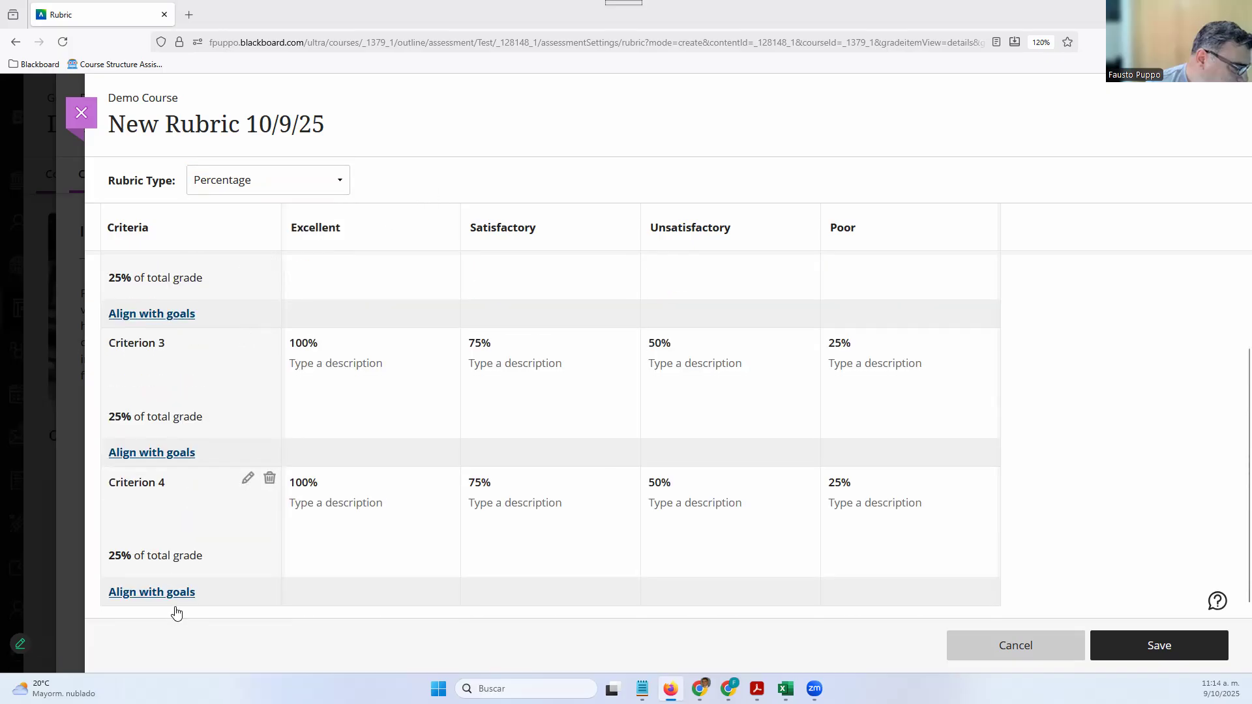
left_click(230, 581)
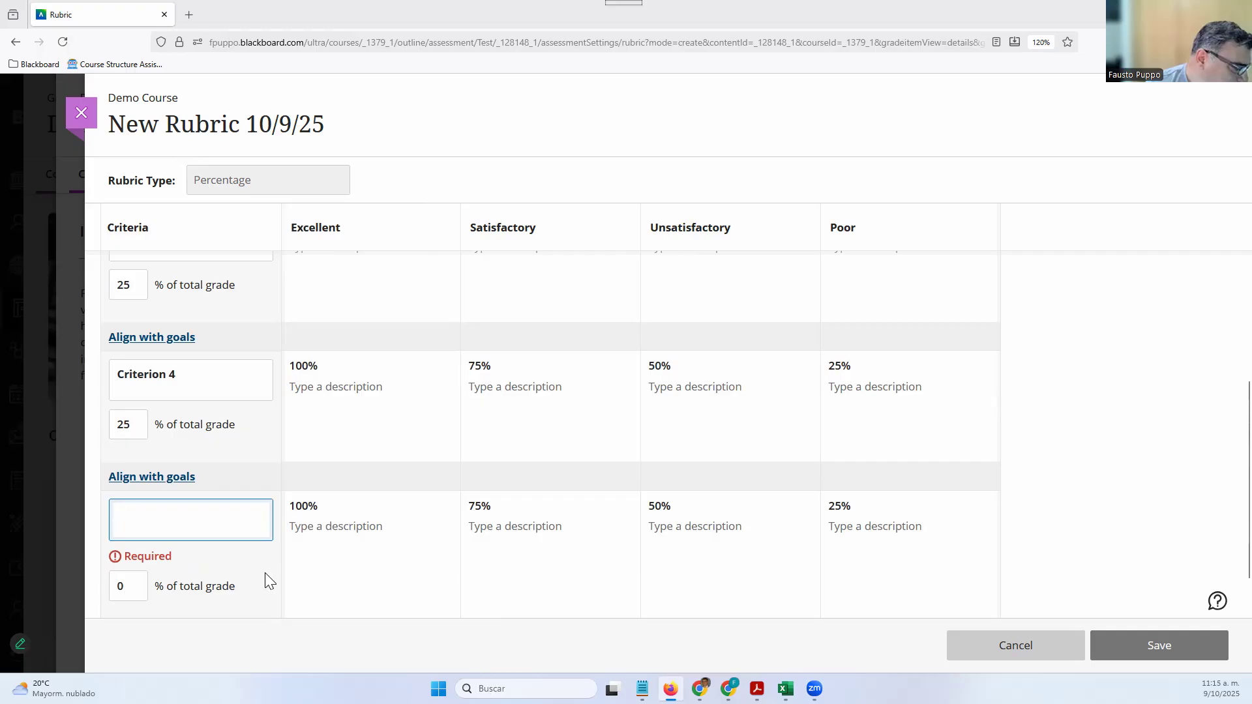
left_click(1047, 453)
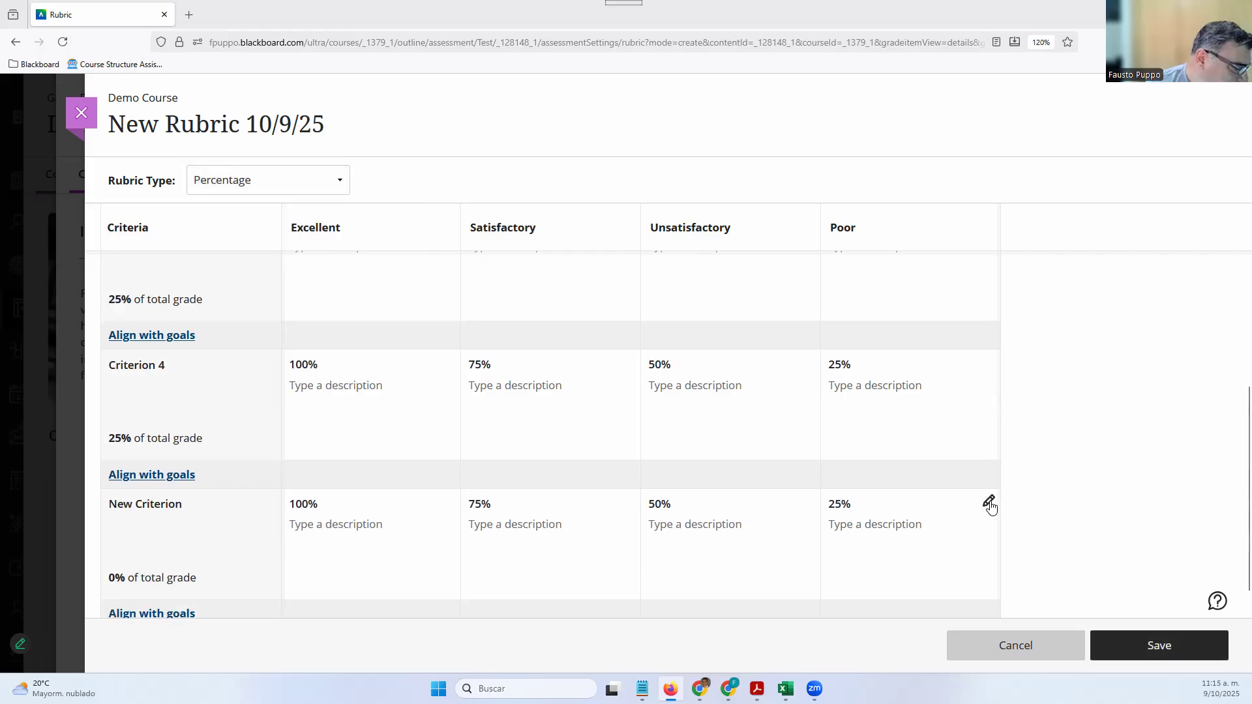
left_click(989, 506)
left_click(1024, 472)
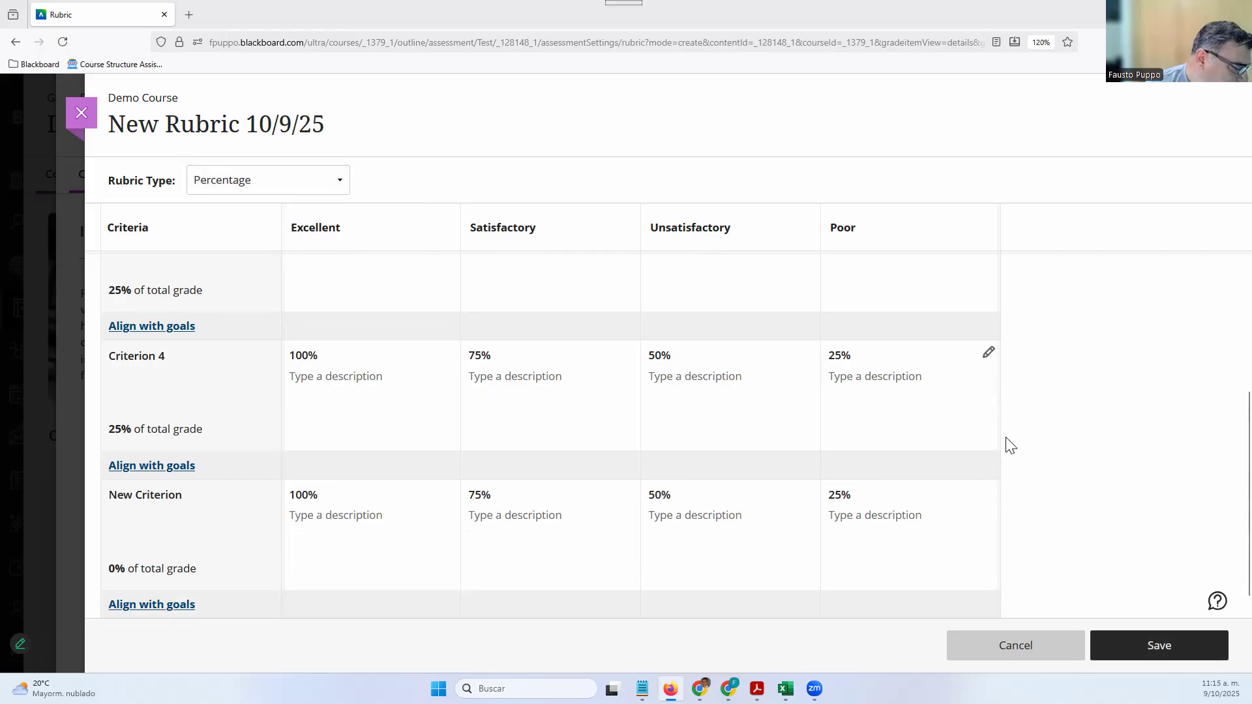
mouse_move(270, 503)
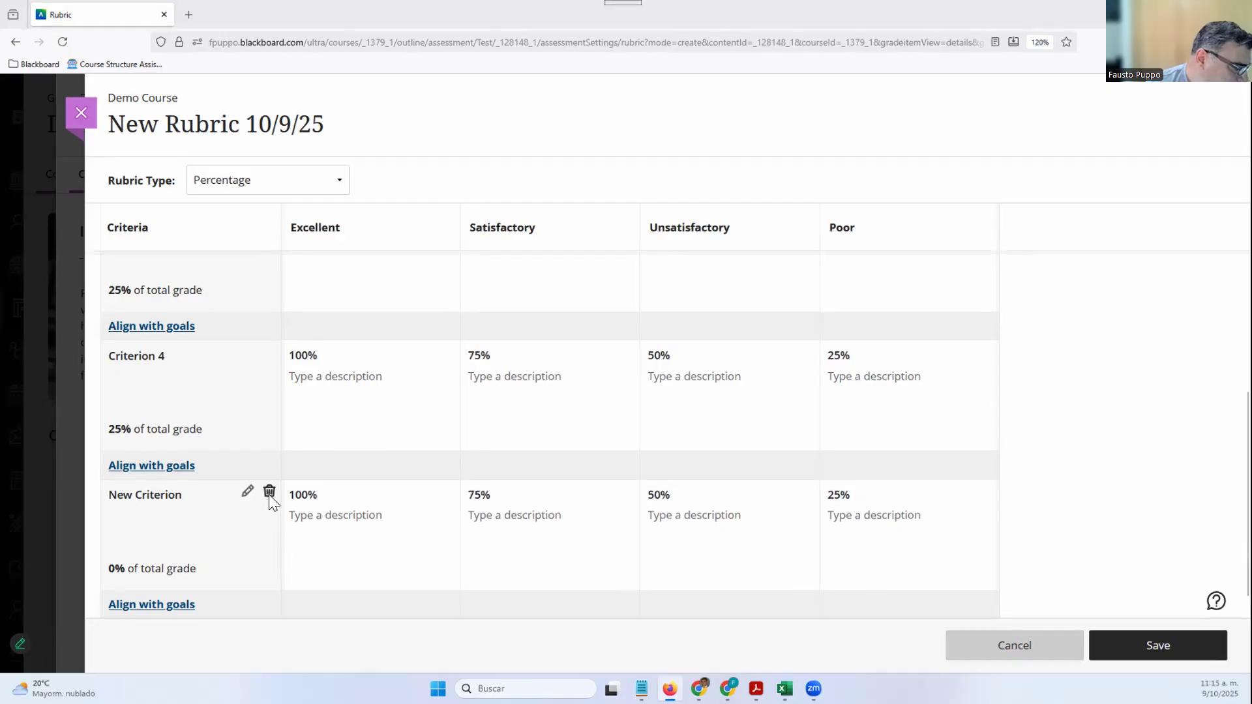
left_click(269, 497)
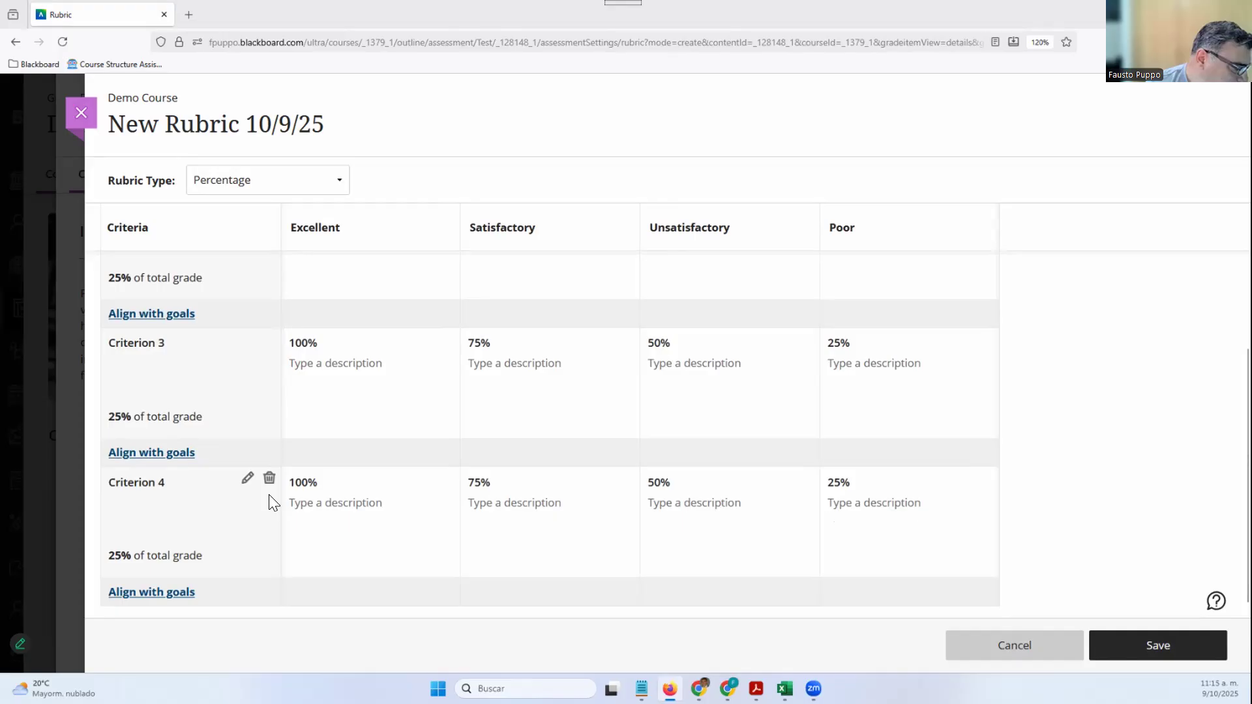
Edit the criteria and select Criterion 1's 25 percent weight
scroll(269, 503, "up", 3)
mouse_move(255, 271)
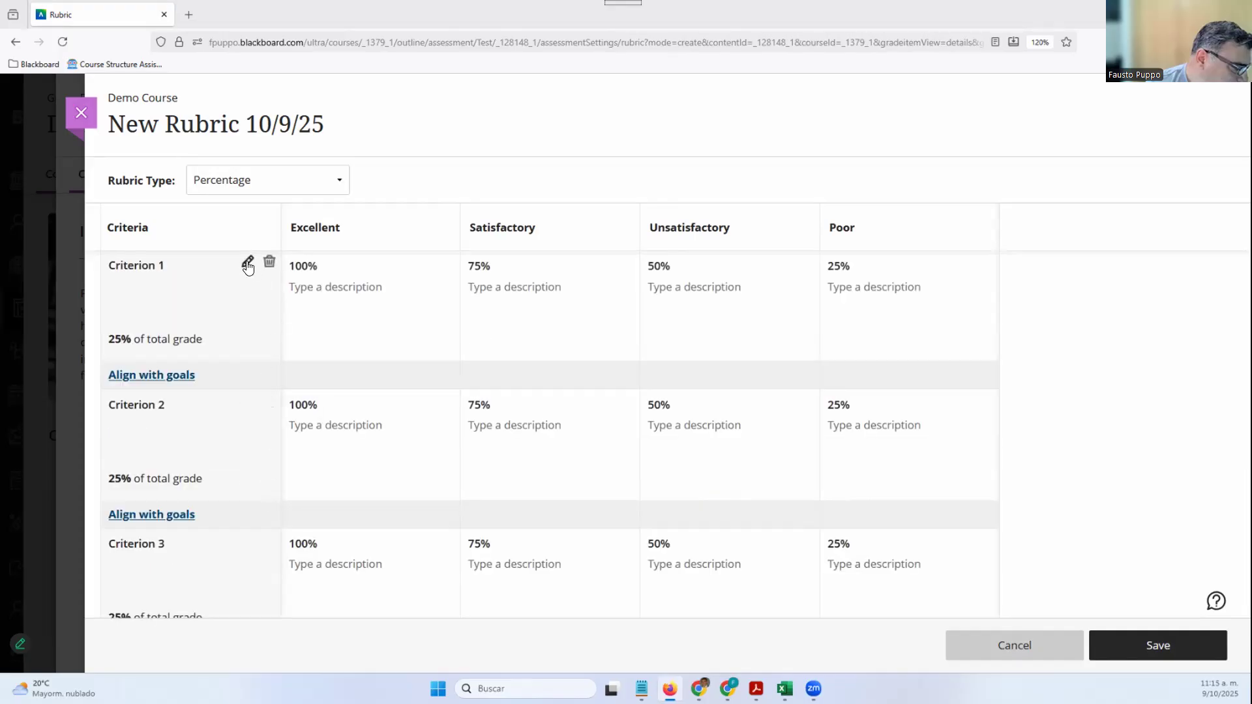
left_click(247, 264)
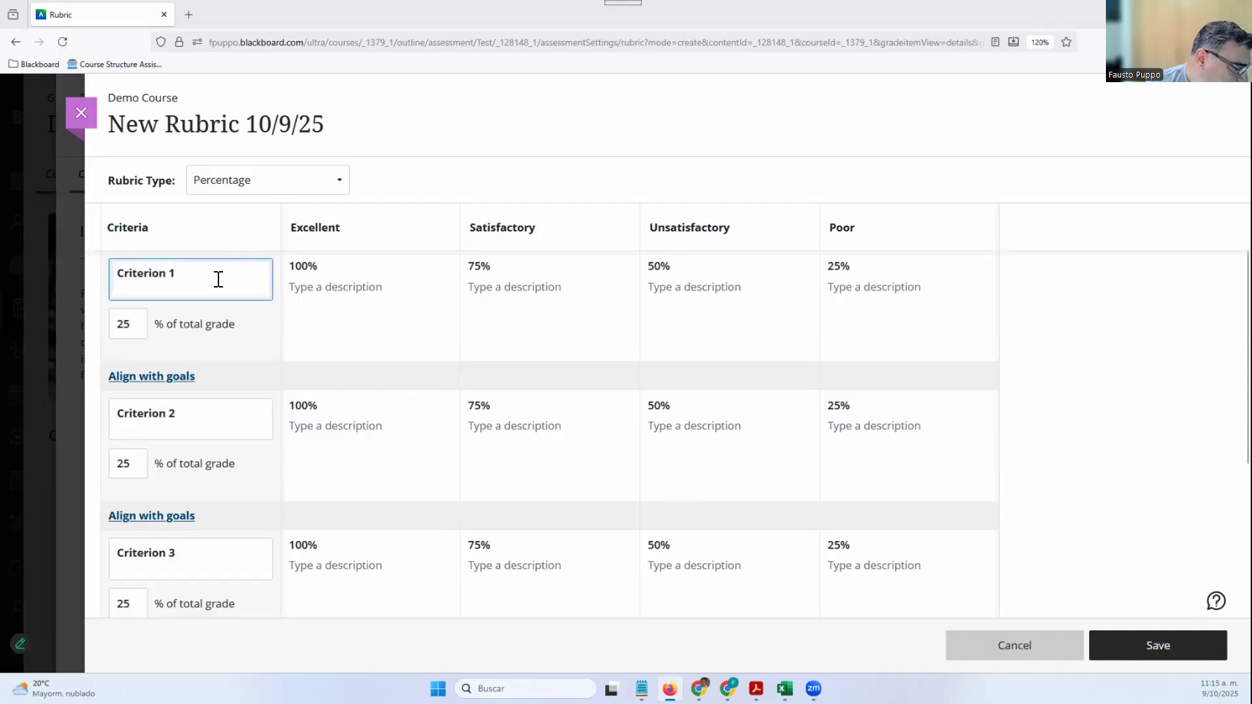
double_click(134, 327)
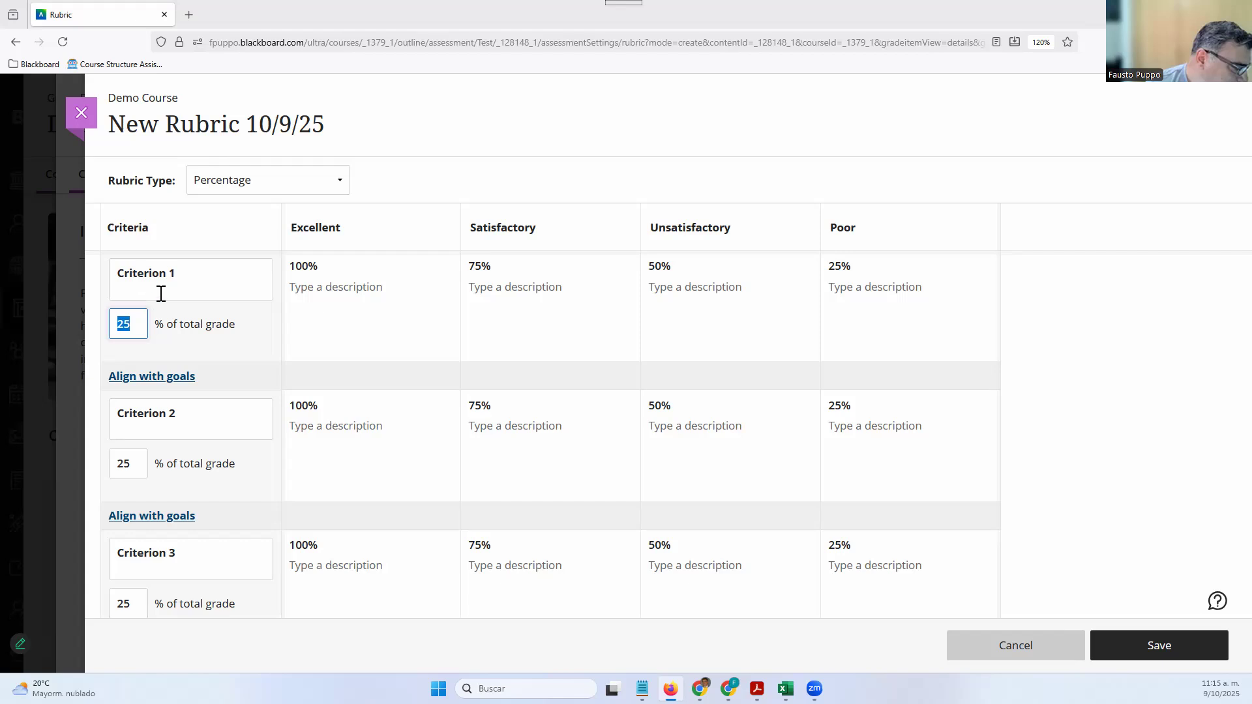
left_click(438, 235)
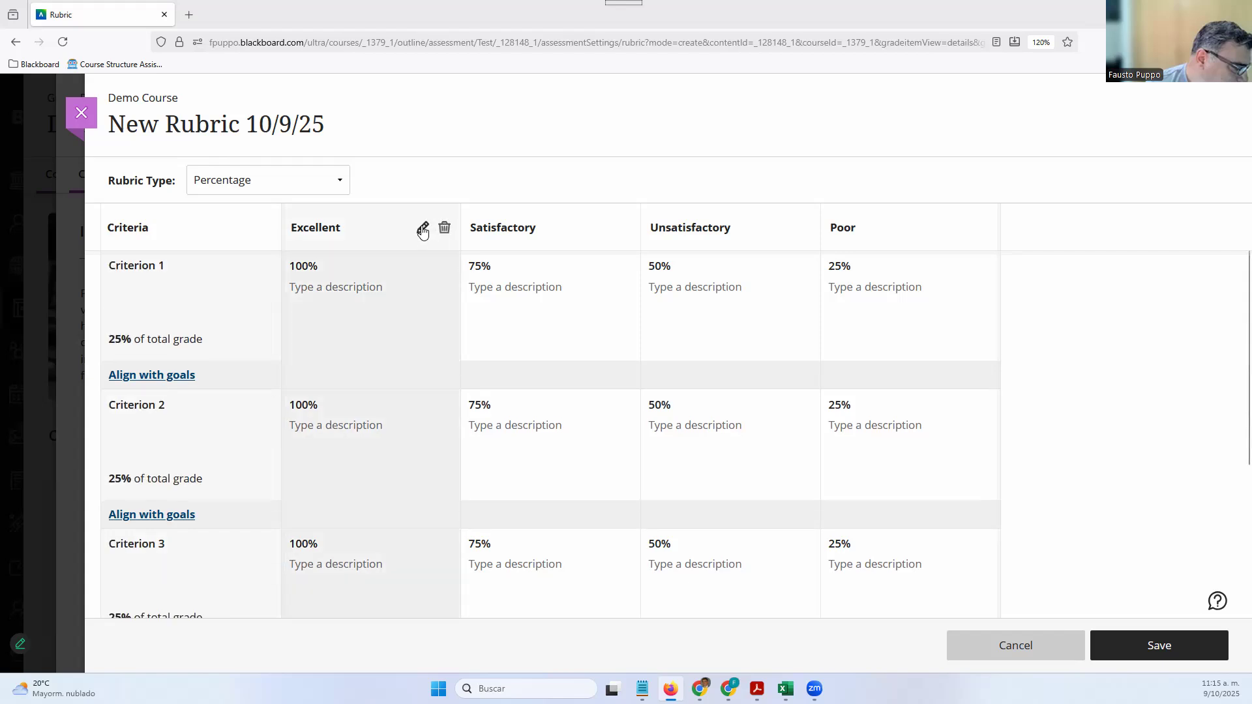
Start describing Criterion 1's Excellent level, then cancel and discard the rubric changes
left_click(421, 228)
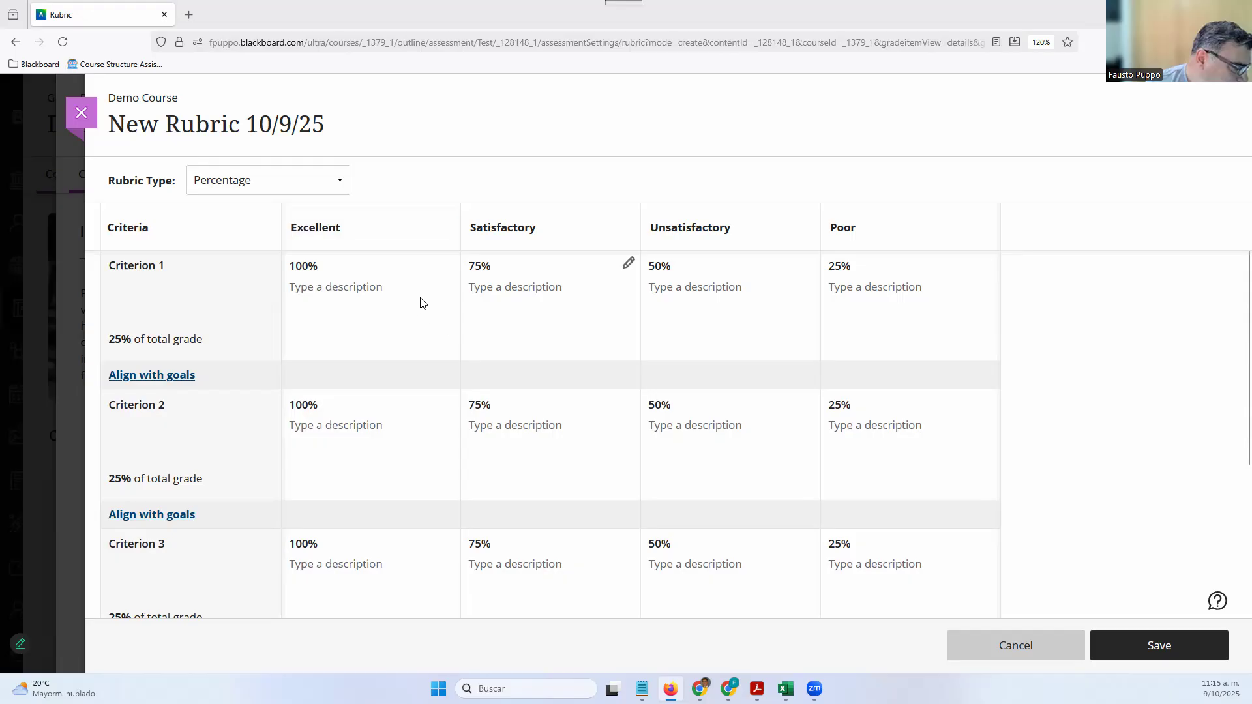
left_click(447, 265)
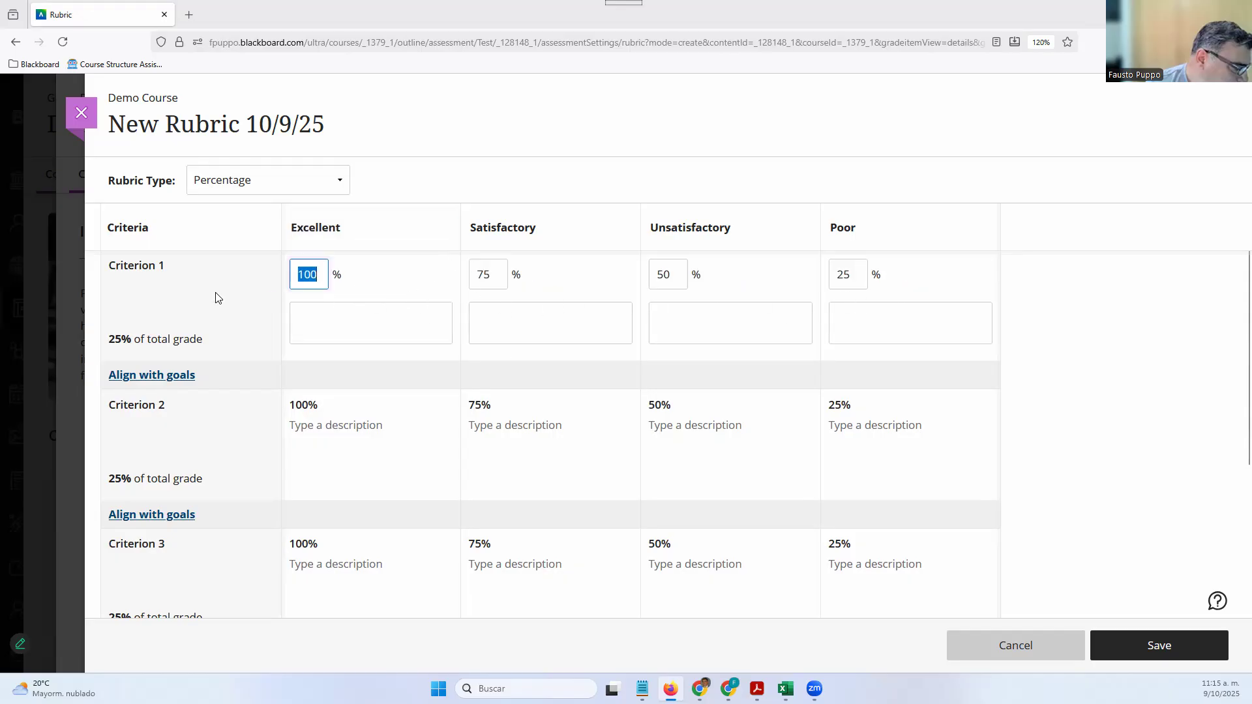
left_click(443, 333)
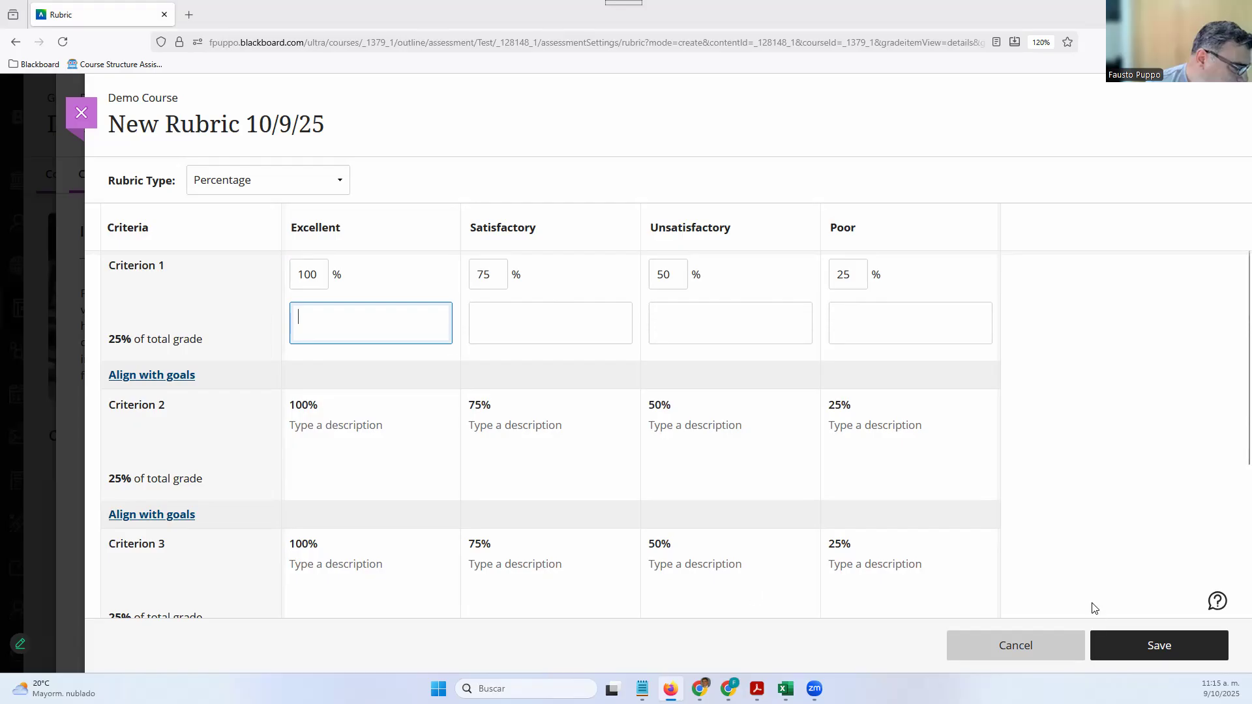
left_click(1035, 660)
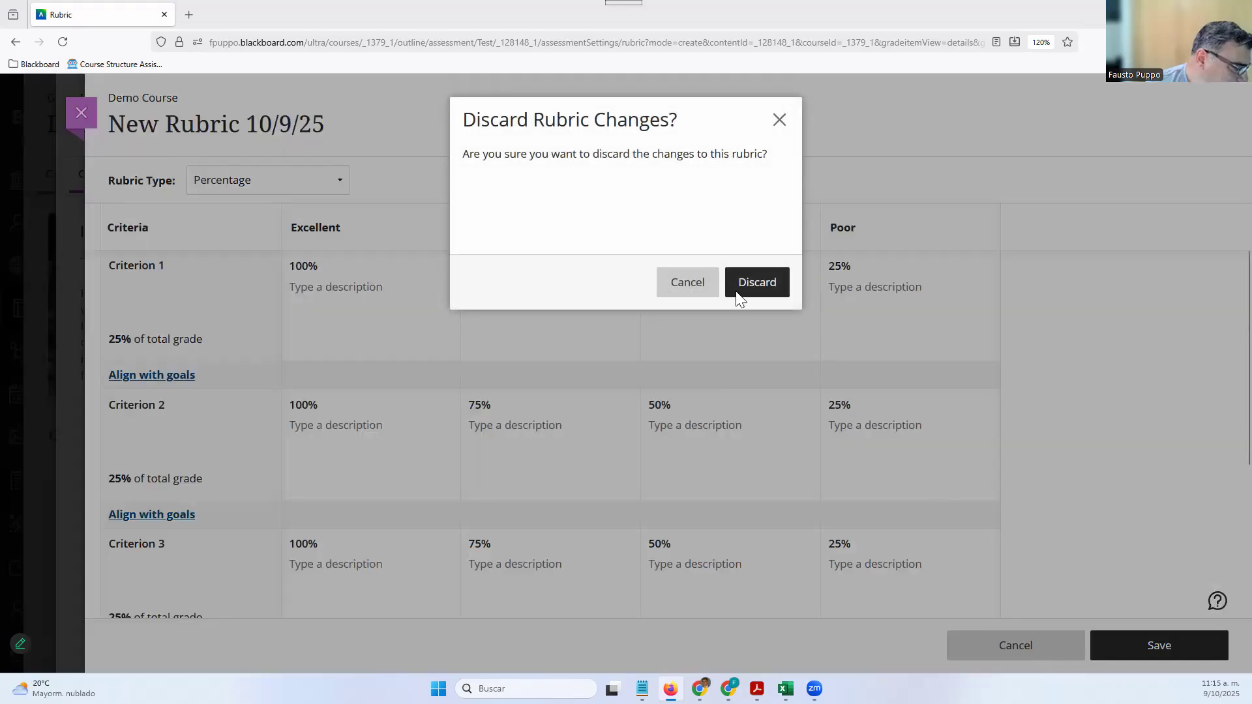
left_click(736, 291)
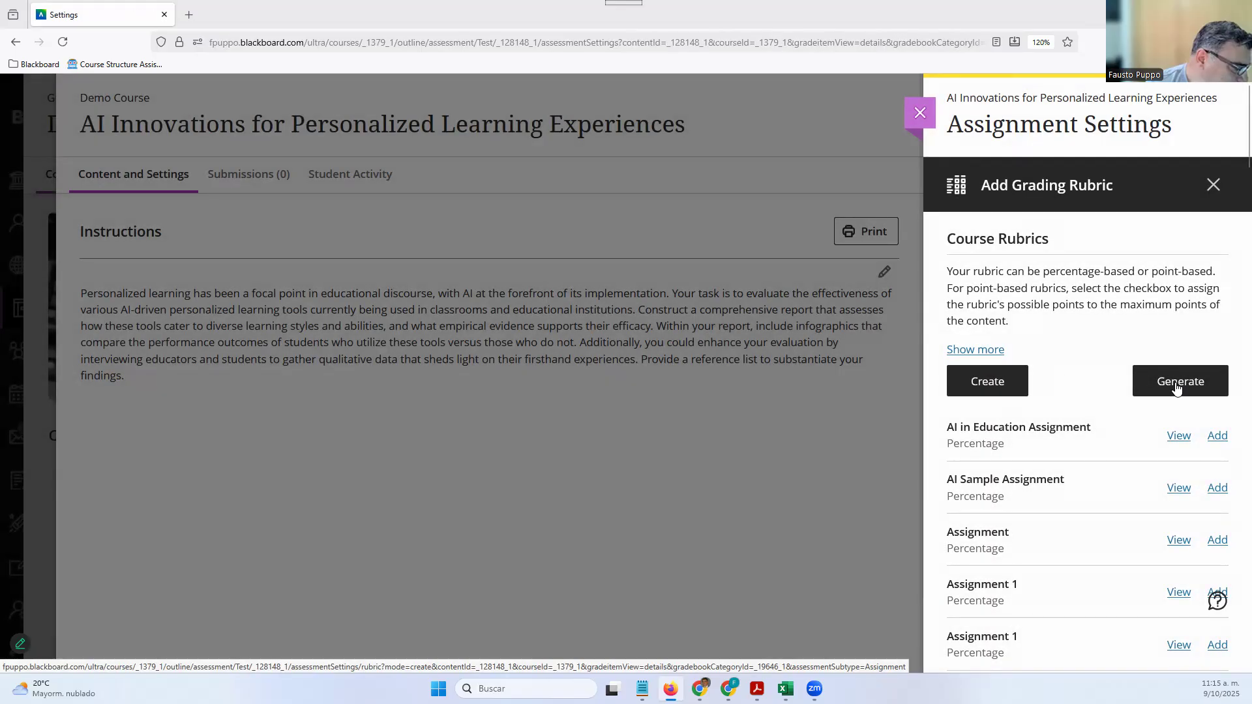
Start an AI-generated rubric with the pasted assignment instructions as its description
left_click(1171, 383)
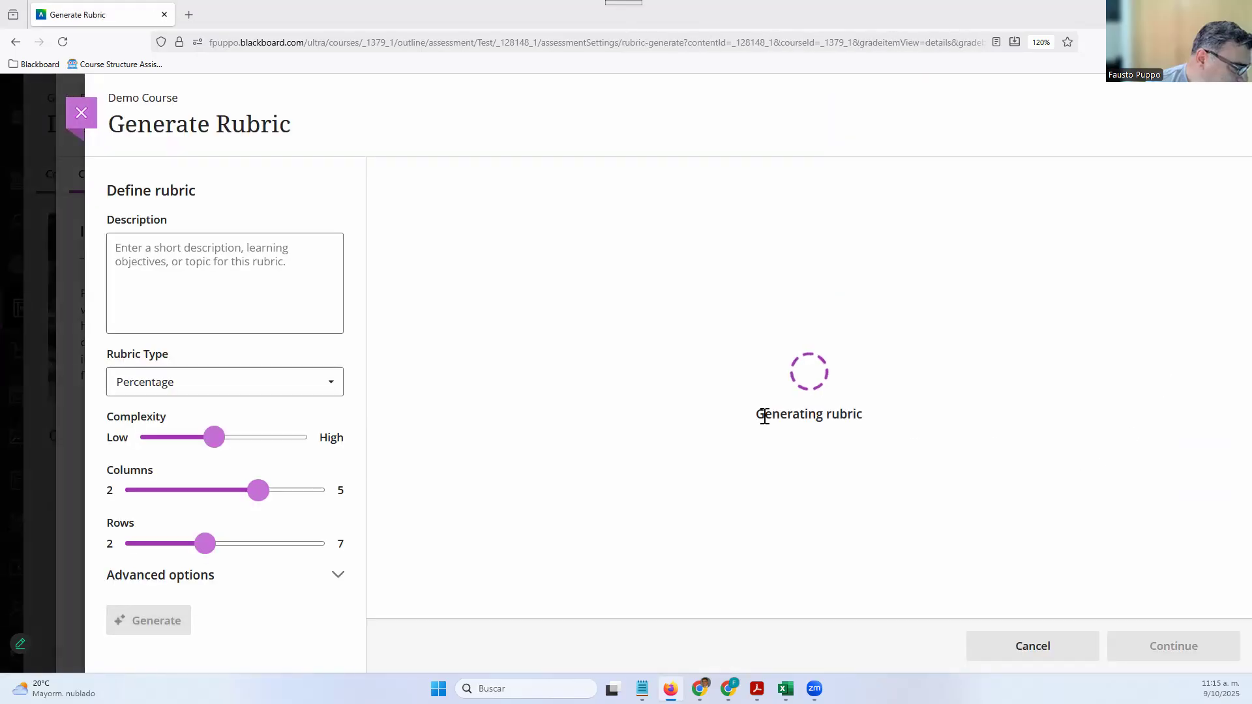
left_click(309, 288)
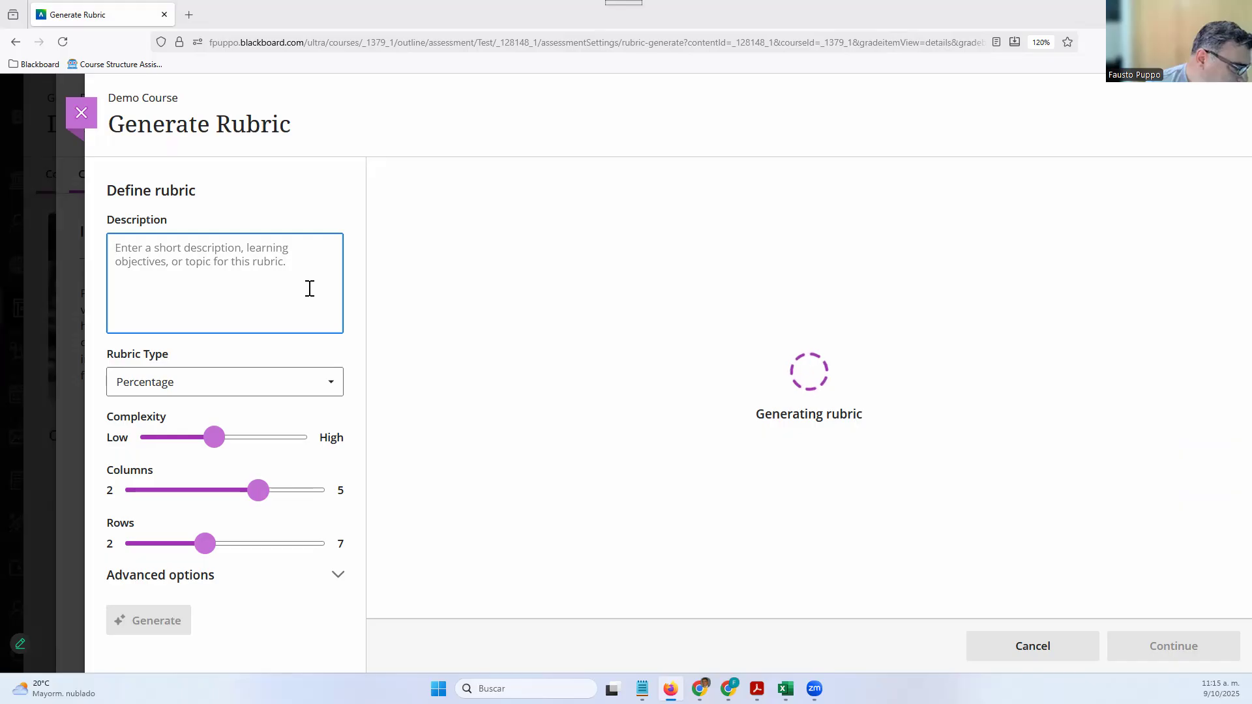
type("Personalized learning has been a focal point in educational discourse, with AI at the forefront of its implementation. Your task is to evaluate the effectiveness of various AI-driven personalized learning tools currently being used in classrooms and educational institutions. Construct a comprehensive report that assesses how these tools cater to diverse learning styles and abilities, and what empirical evidence supports their efficacy. Within your report, include infographics that compare the performance outcomes of students who utilize these tools versus those who do not. Additionally, you could enhance your evaluation by interviewing educators and students to gather qualitative data that sheds light on their firsthand experiences. Provide a reference list to substantiate your findings.")
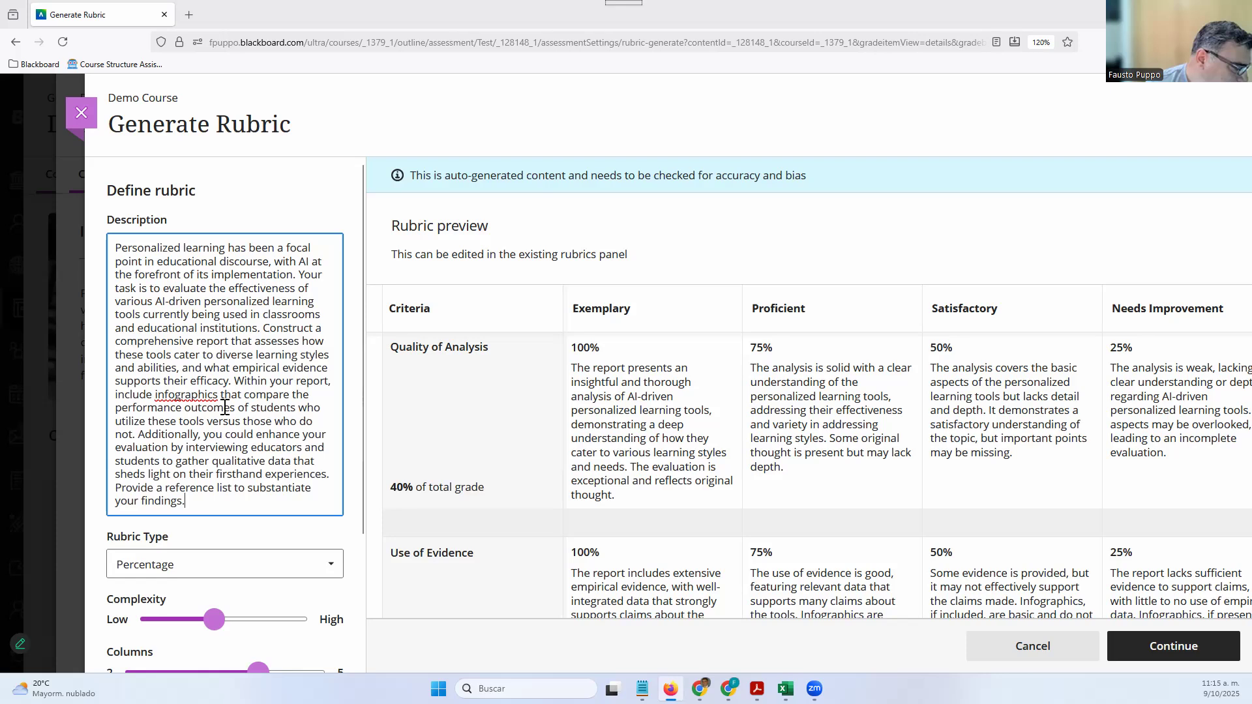
Try Percentage range, keep Percentage as the rubric type, and raise complexity toward High
scroll(225, 408, "down", 3)
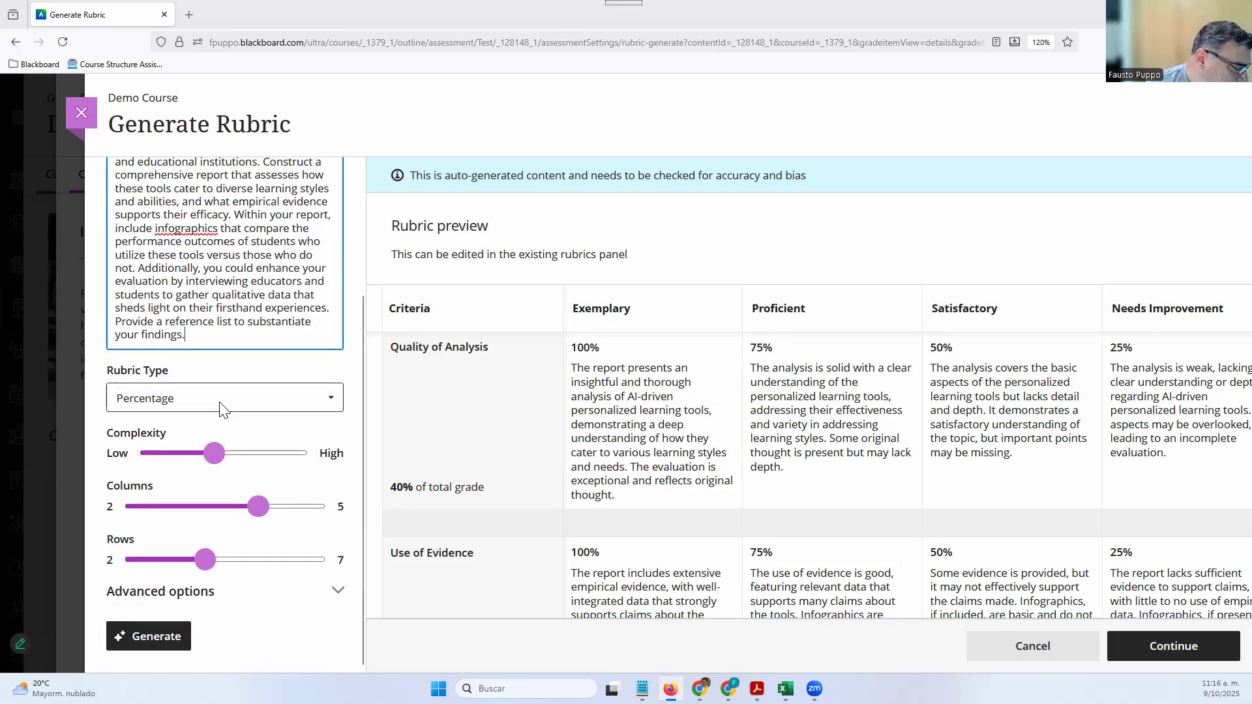
left_click(219, 402)
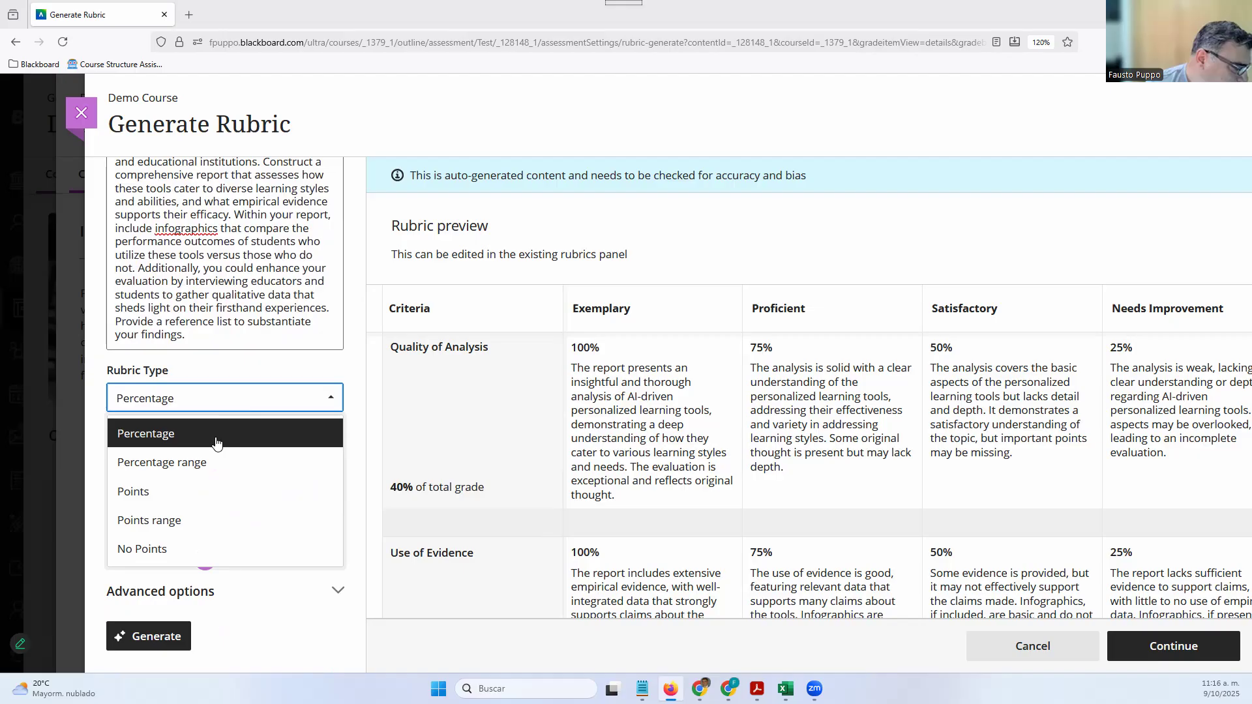
left_click(201, 469)
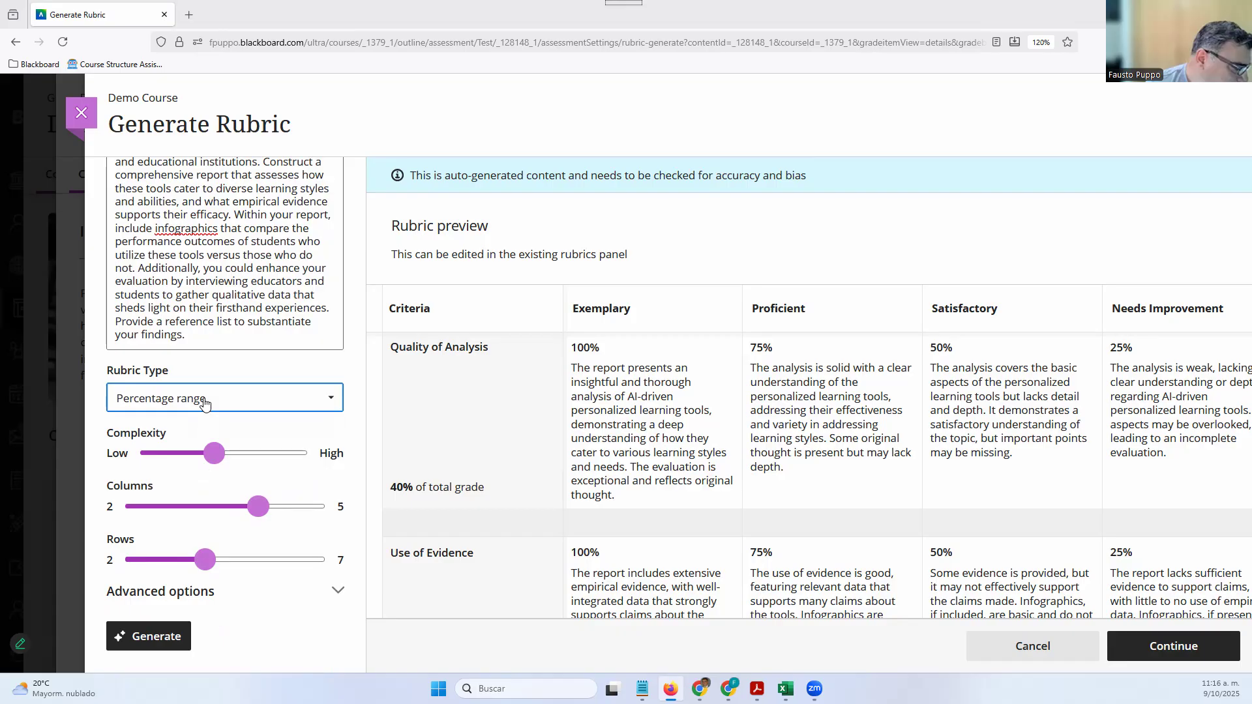
left_click(204, 403)
left_click(203, 432)
left_click(224, 409)
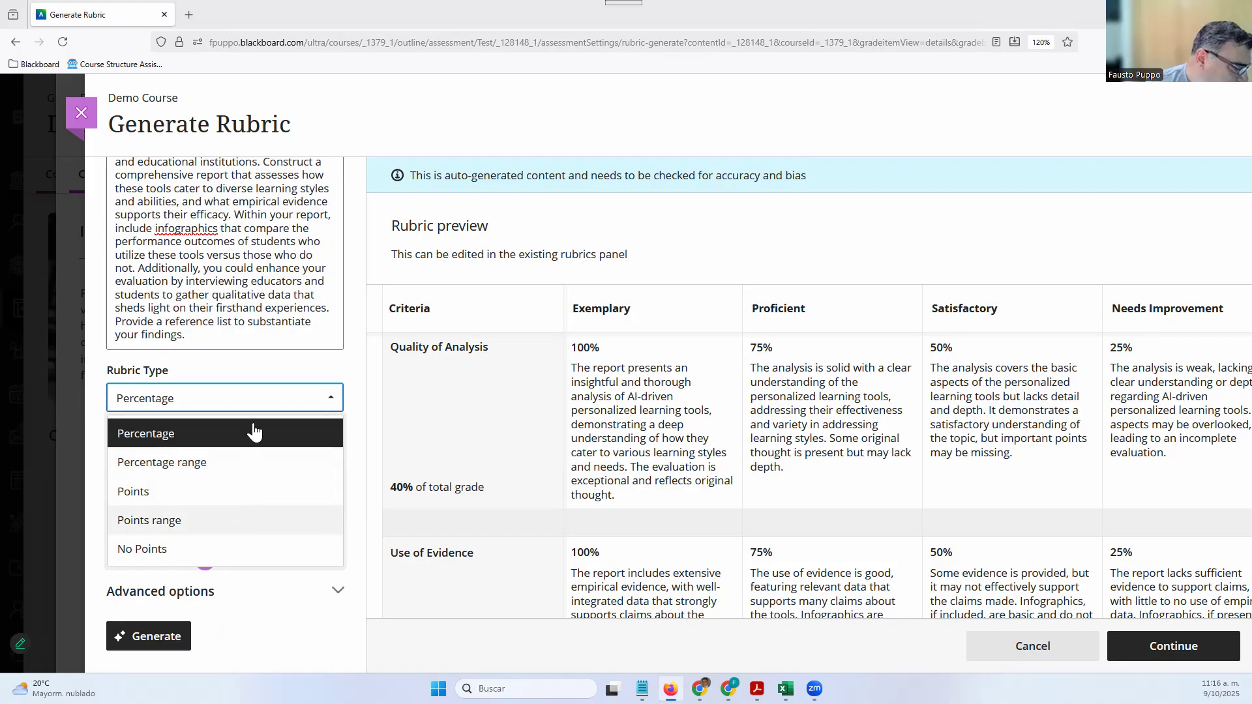
left_click(282, 371)
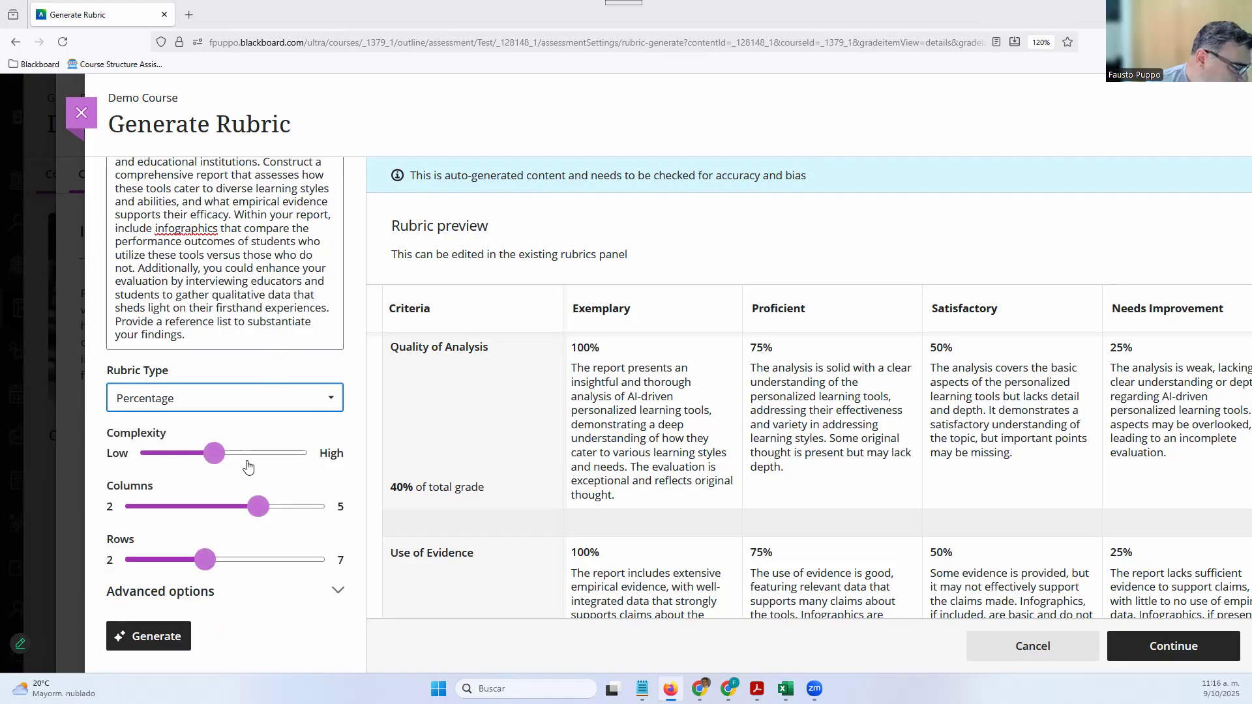
left_click_drag(224, 465, 291, 464)
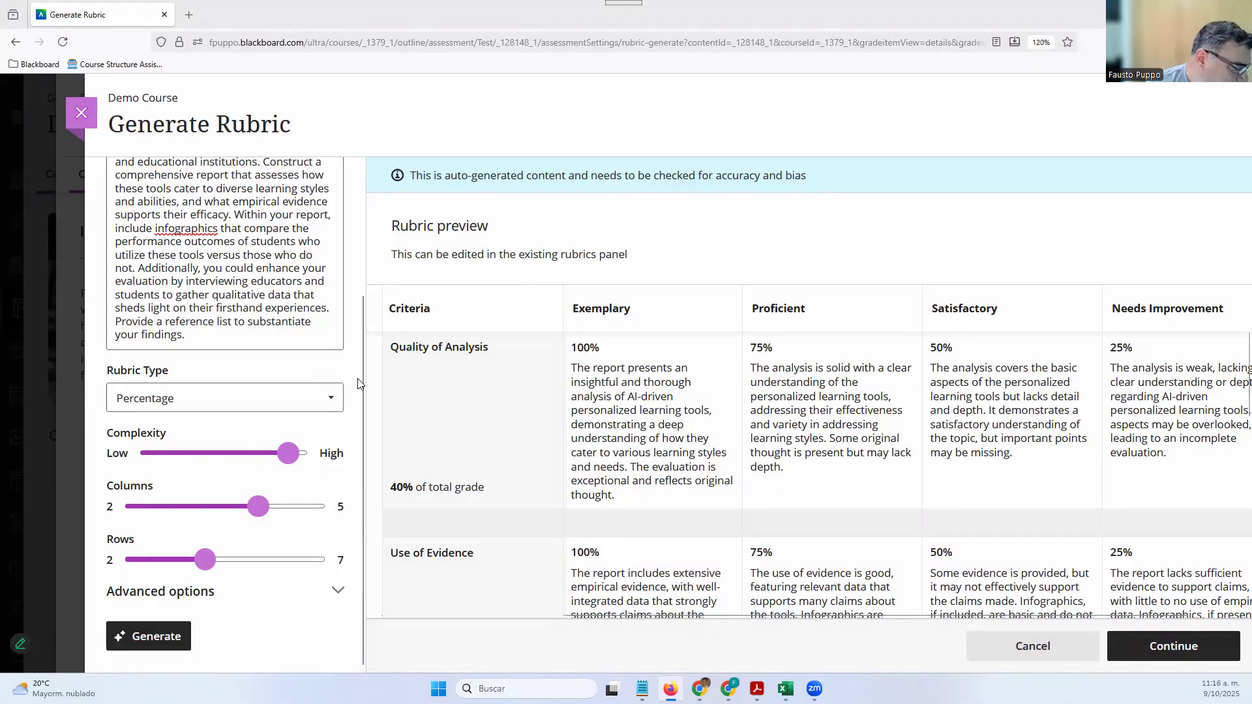
Set complexity to High and rows to 7, keeping English (American) as output language
left_click_drag(287, 453, 308, 454)
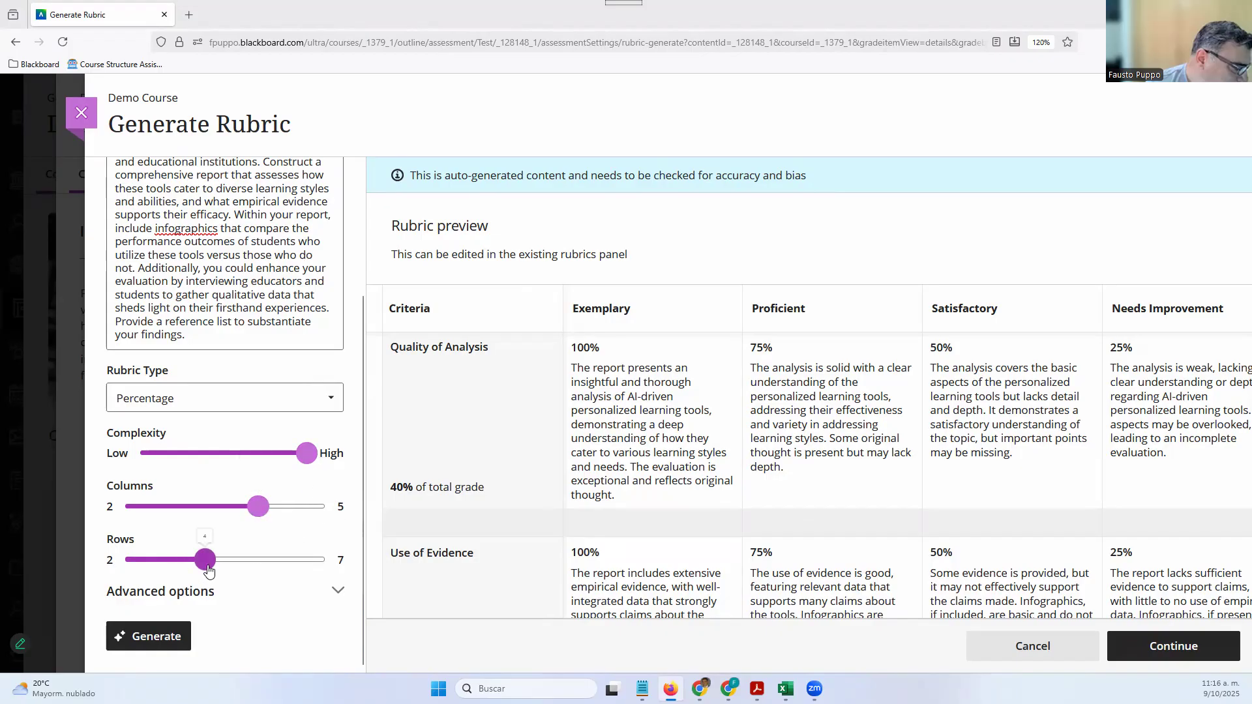
left_click(324, 560)
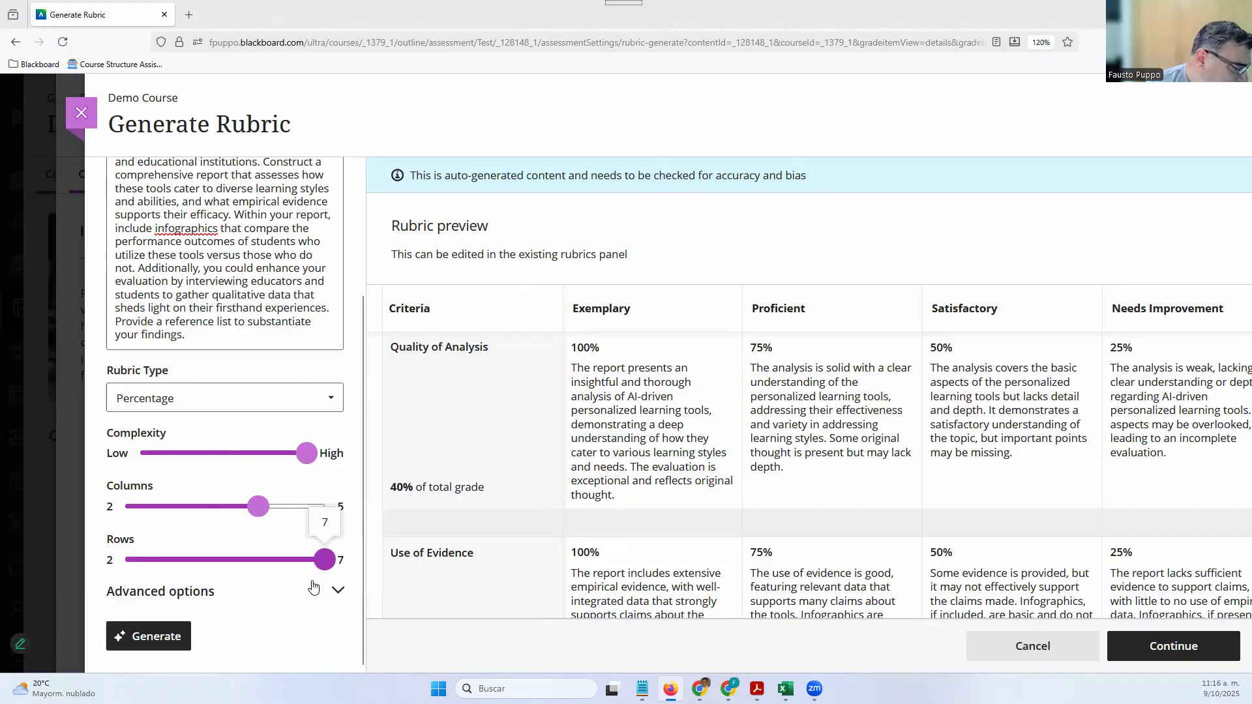
left_click(240, 592)
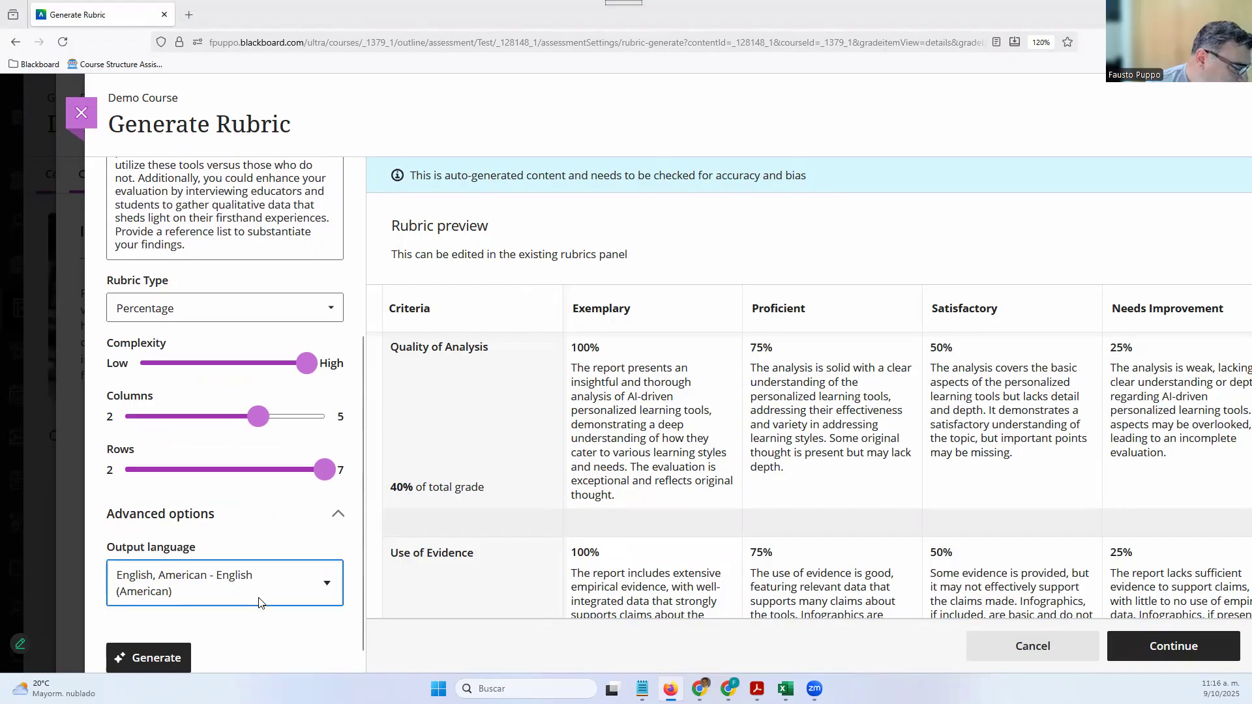
left_click(260, 600)
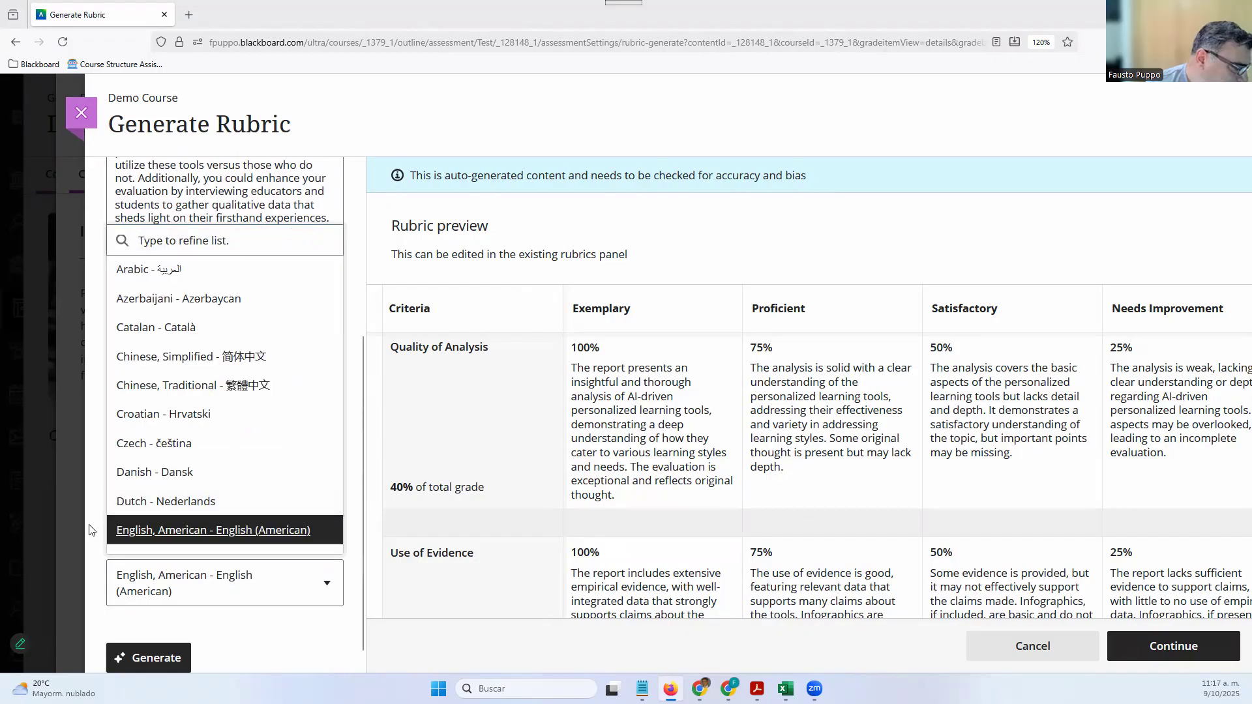
left_click(163, 573)
scroll(168, 600, "down", 1)
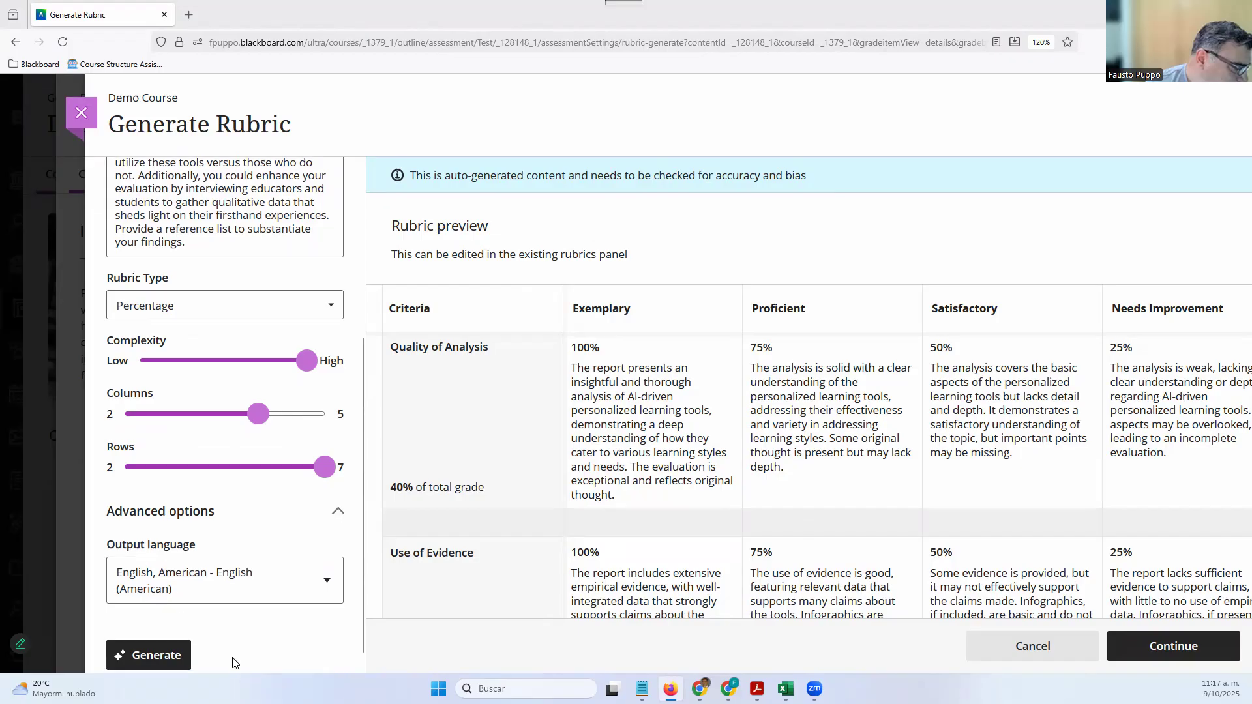
Generate the rubric, review the preview table, and continue into the editor with 'Generated Rubric 10/9/25'
left_click(180, 644)
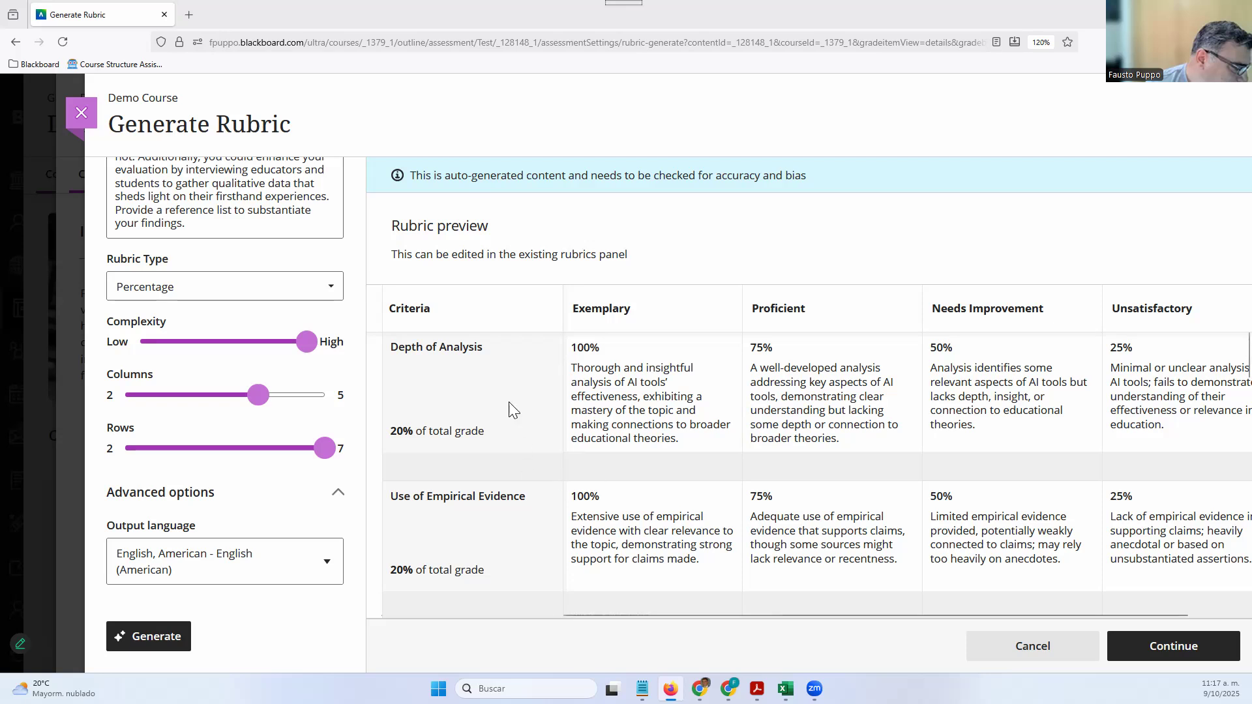
scroll(506, 408, "down", 3)
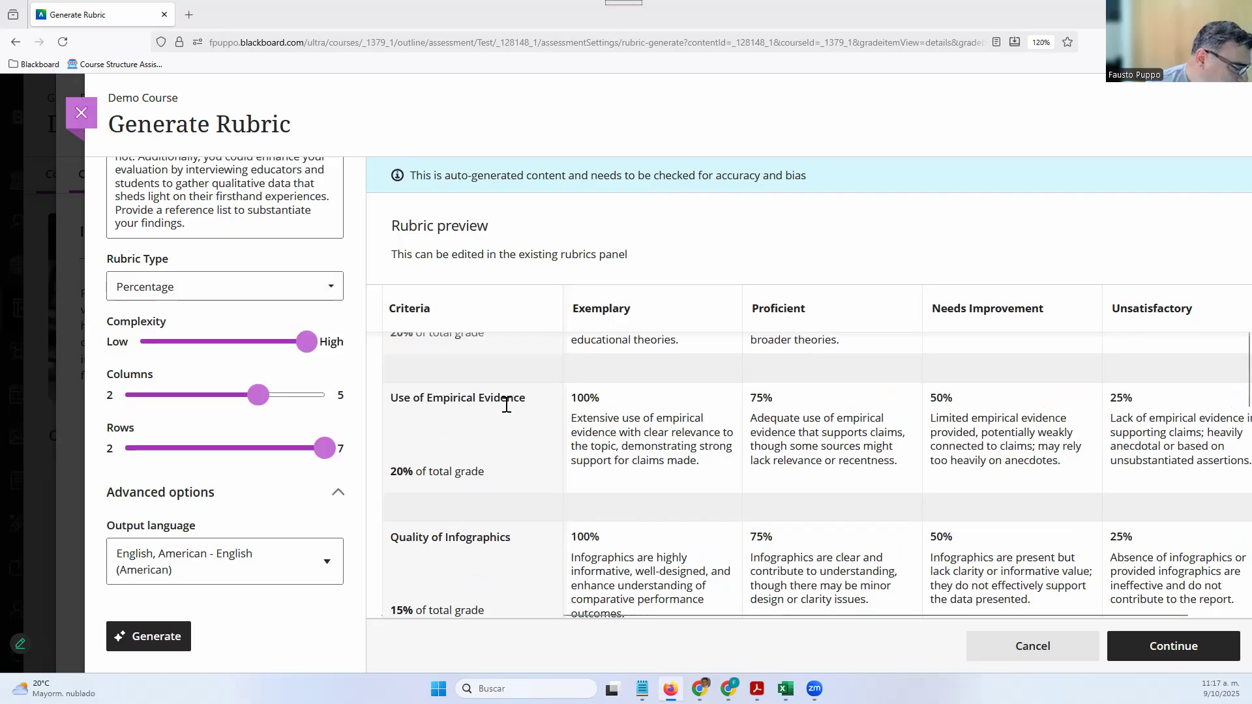
scroll(506, 408, "down", 3)
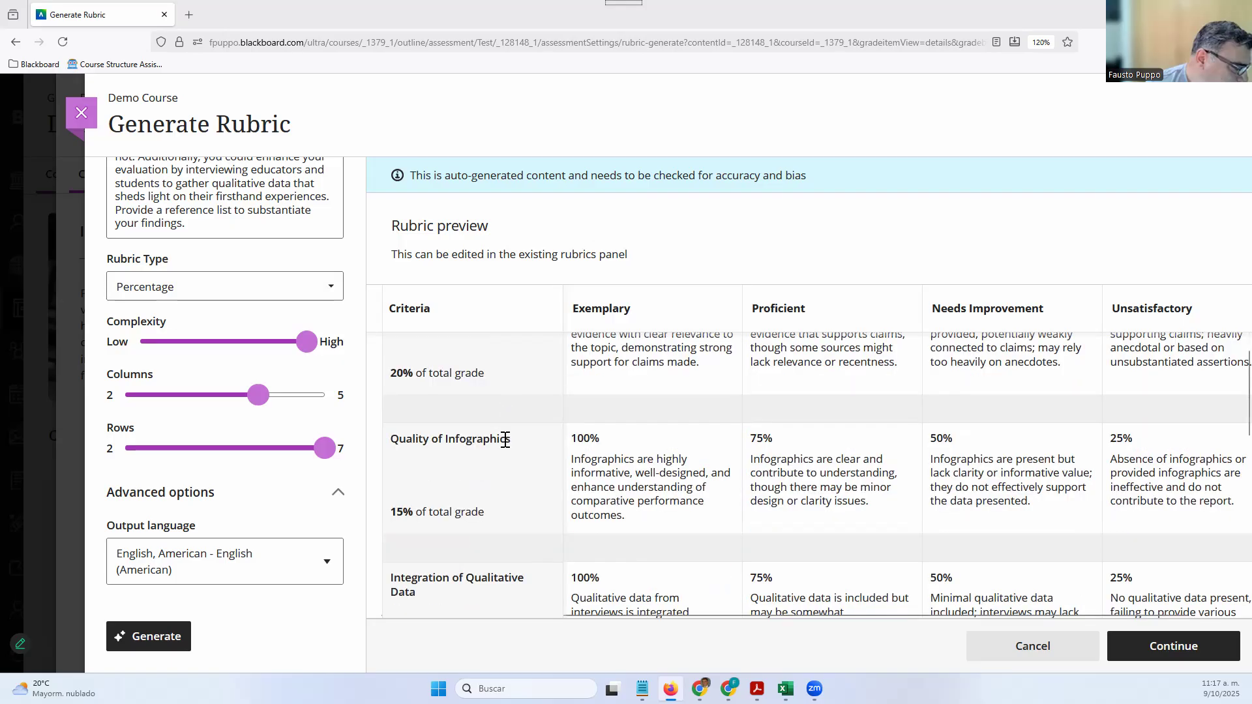
scroll(502, 438, "down", 6)
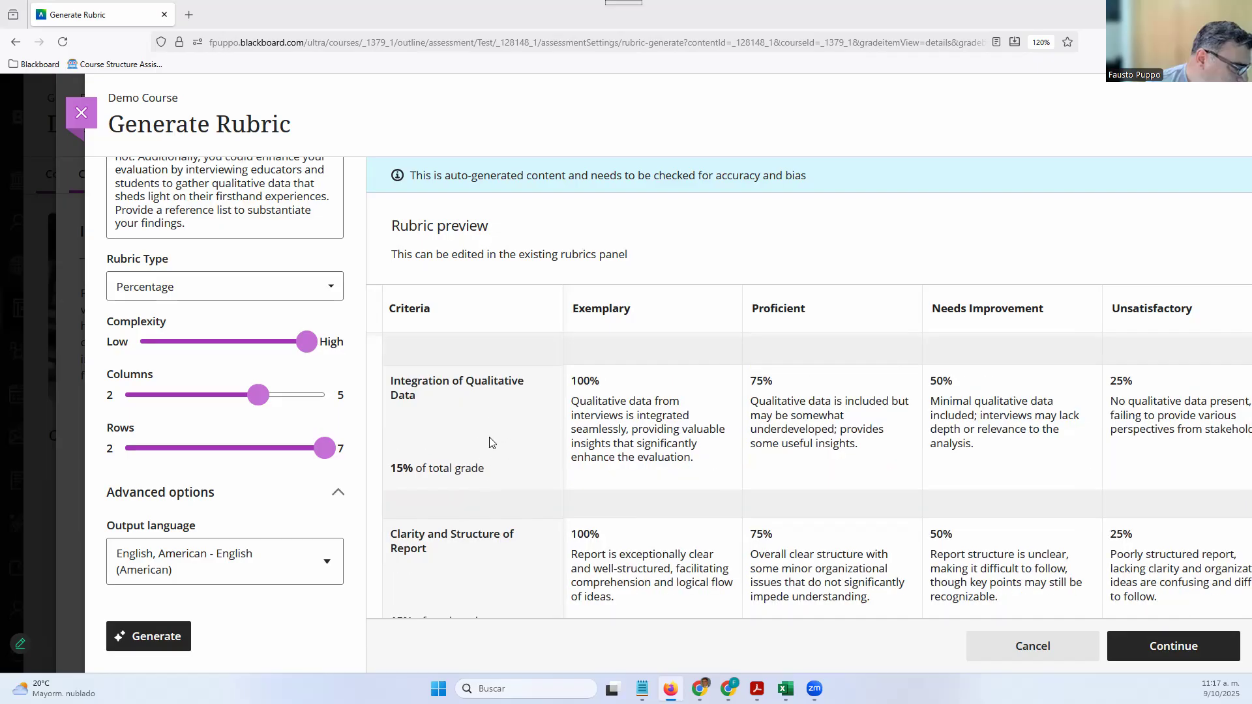
scroll(492, 440, "down", 3)
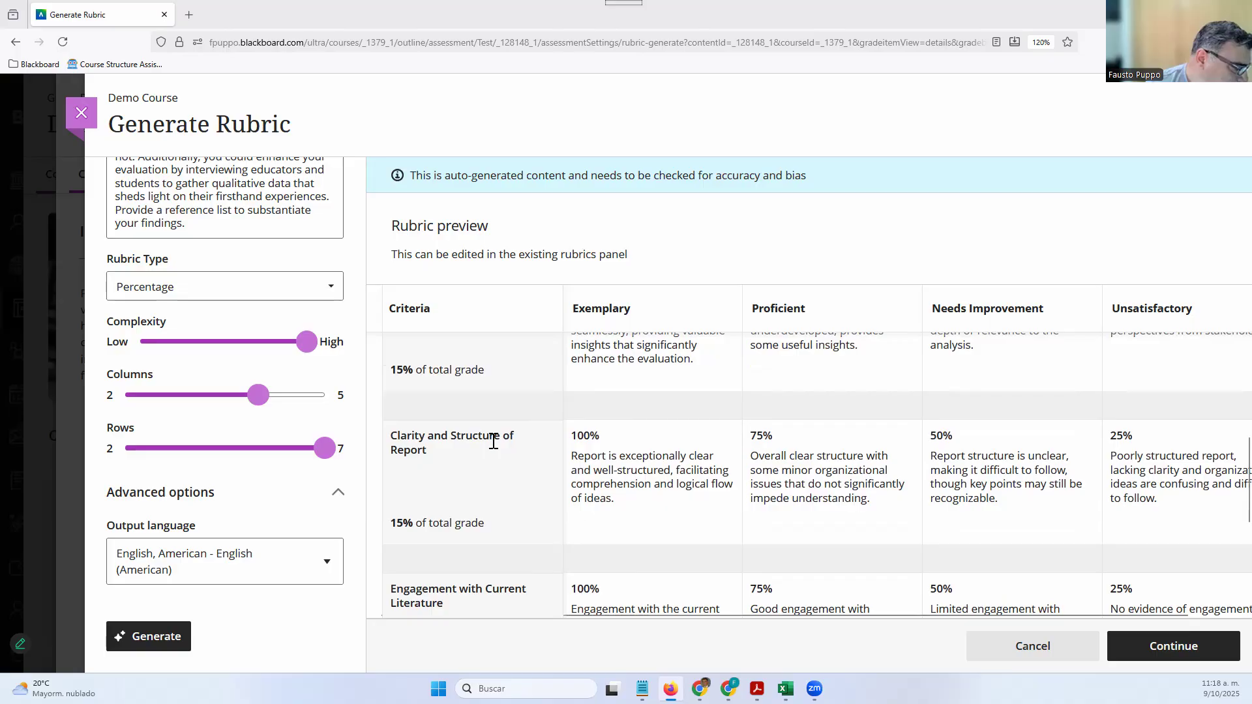
scroll(494, 442, "down", 6)
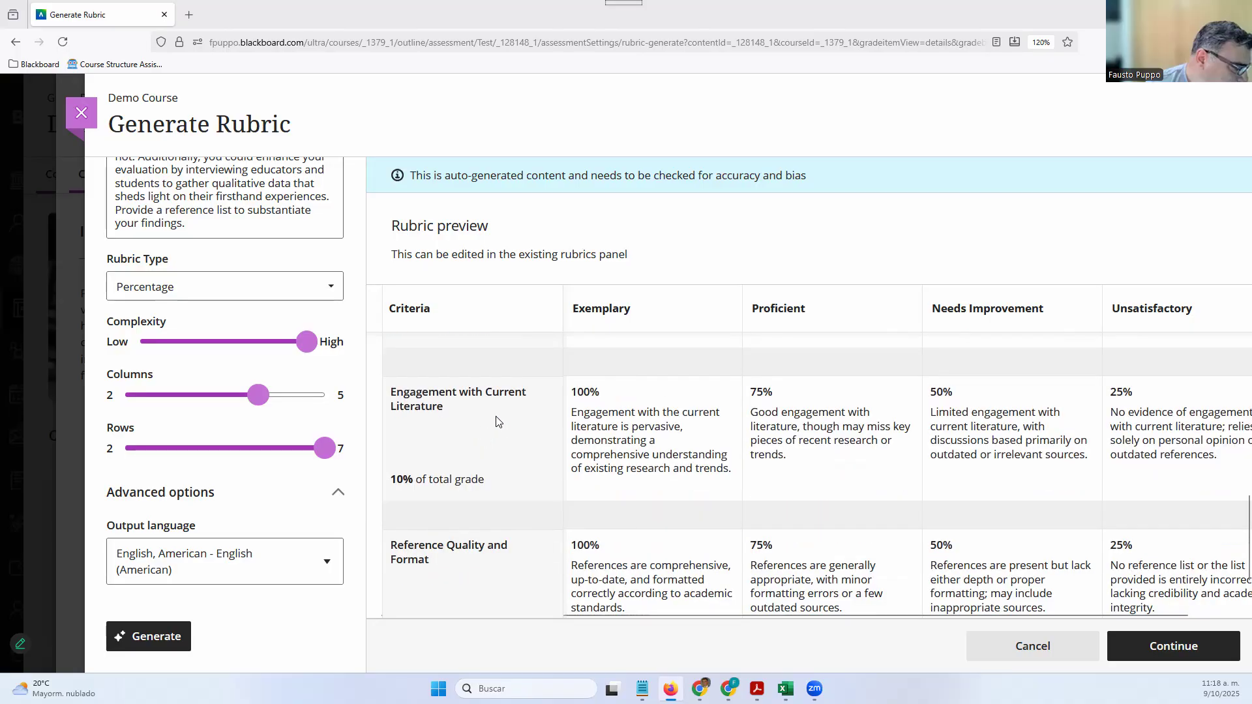
scroll(483, 457, "down", 2)
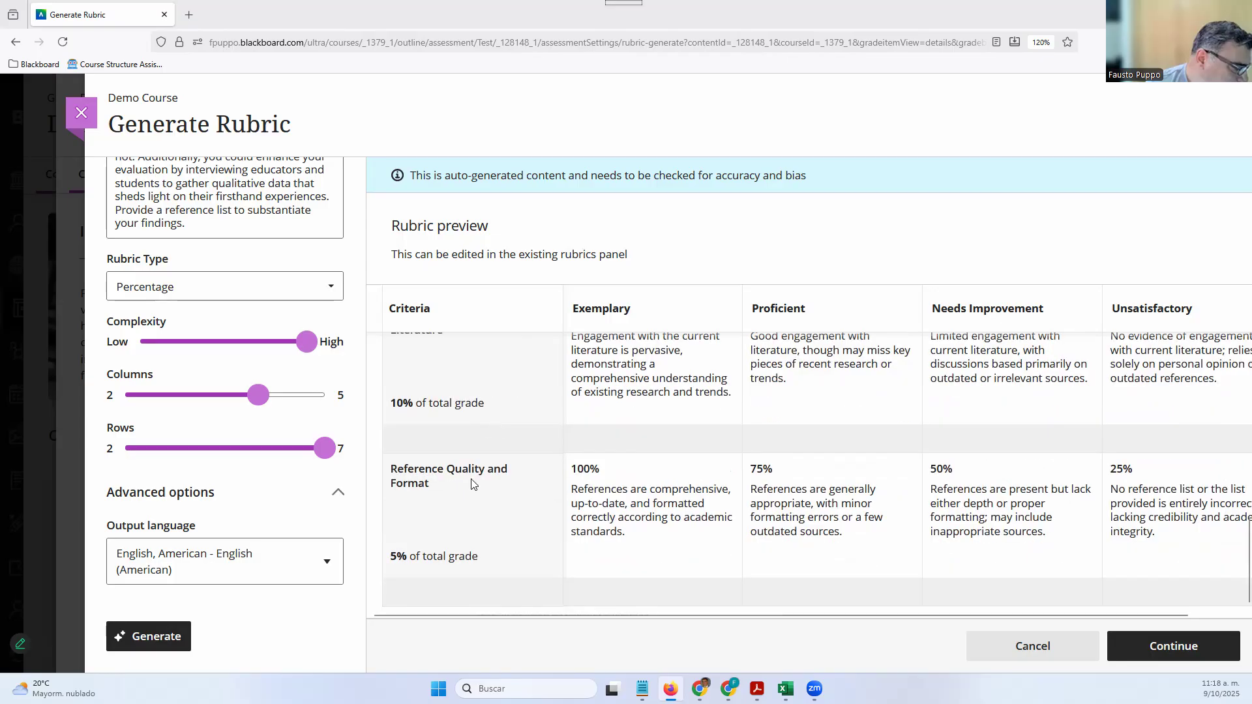
scroll(688, 489, "down", 5)
scroll(688, 489, "up", 5)
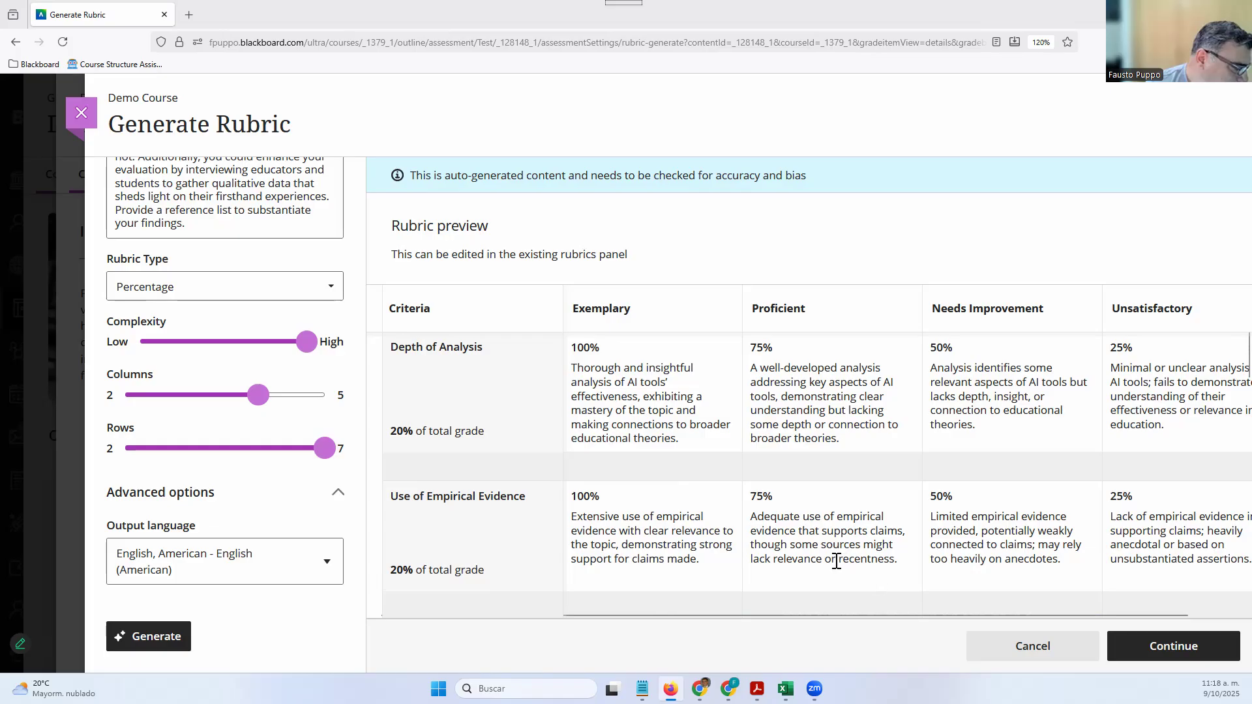
left_click_drag(839, 558, 895, 556)
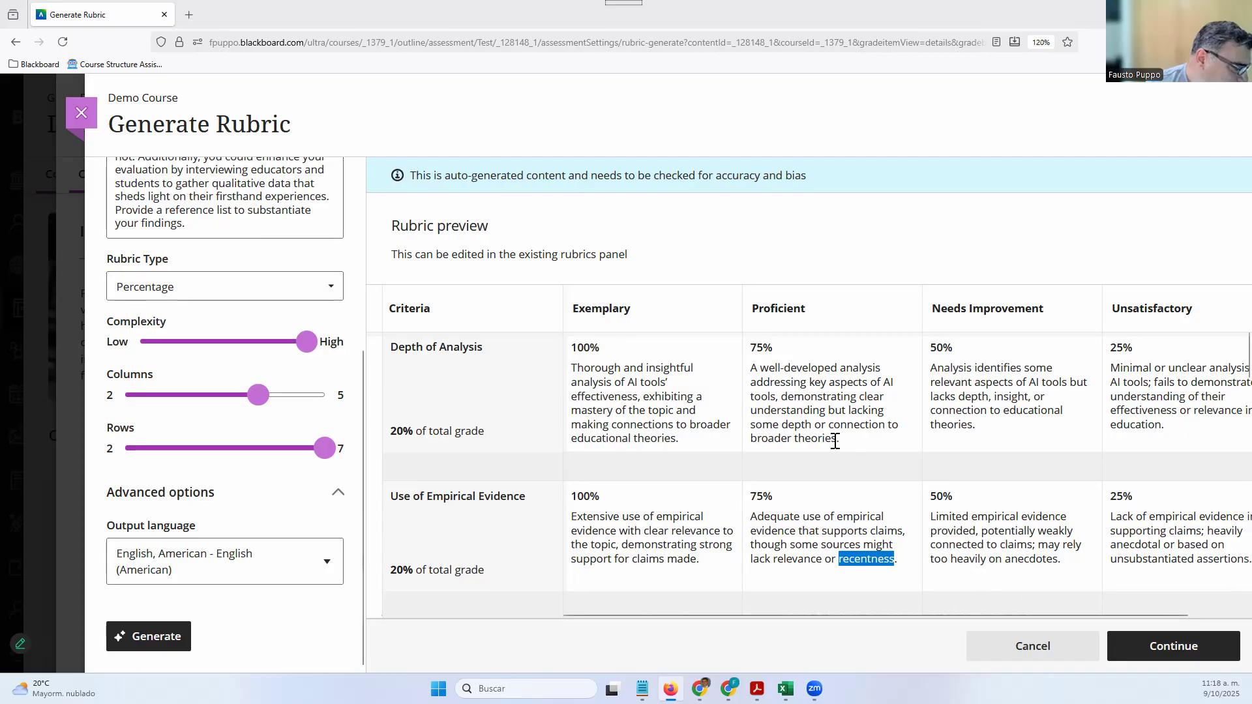
scroll(703, 461, "down", 3)
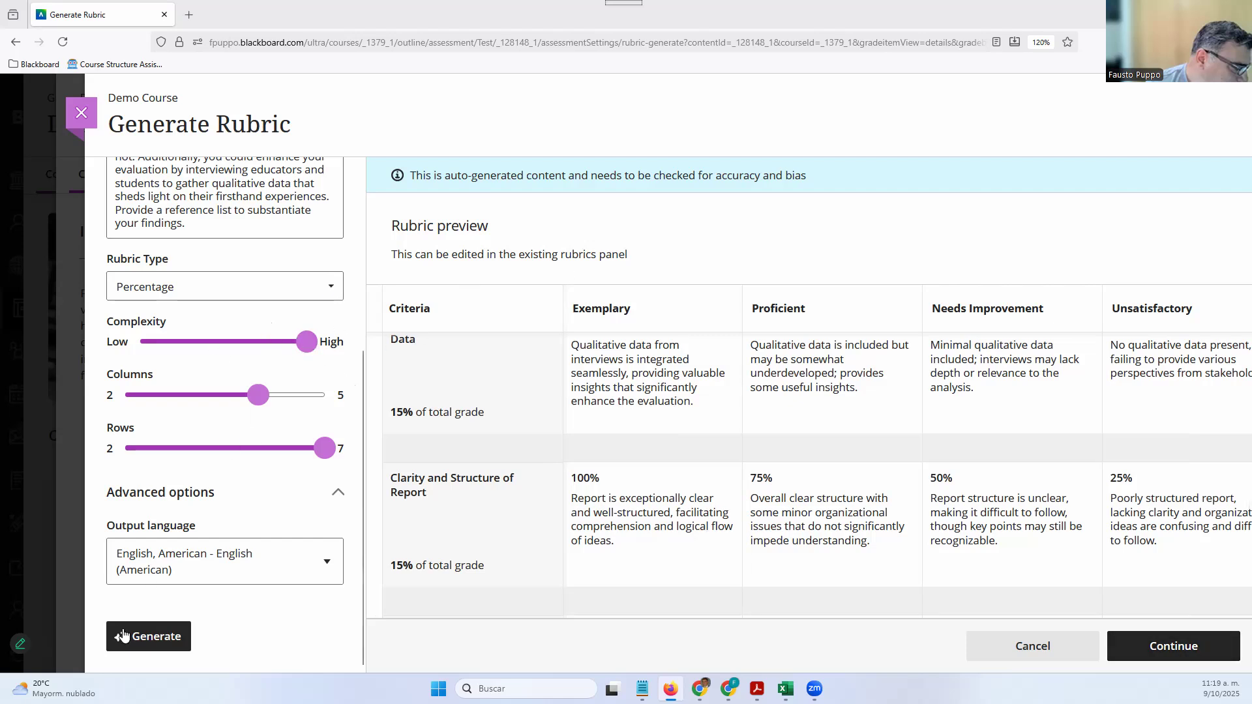
left_click(1168, 655)
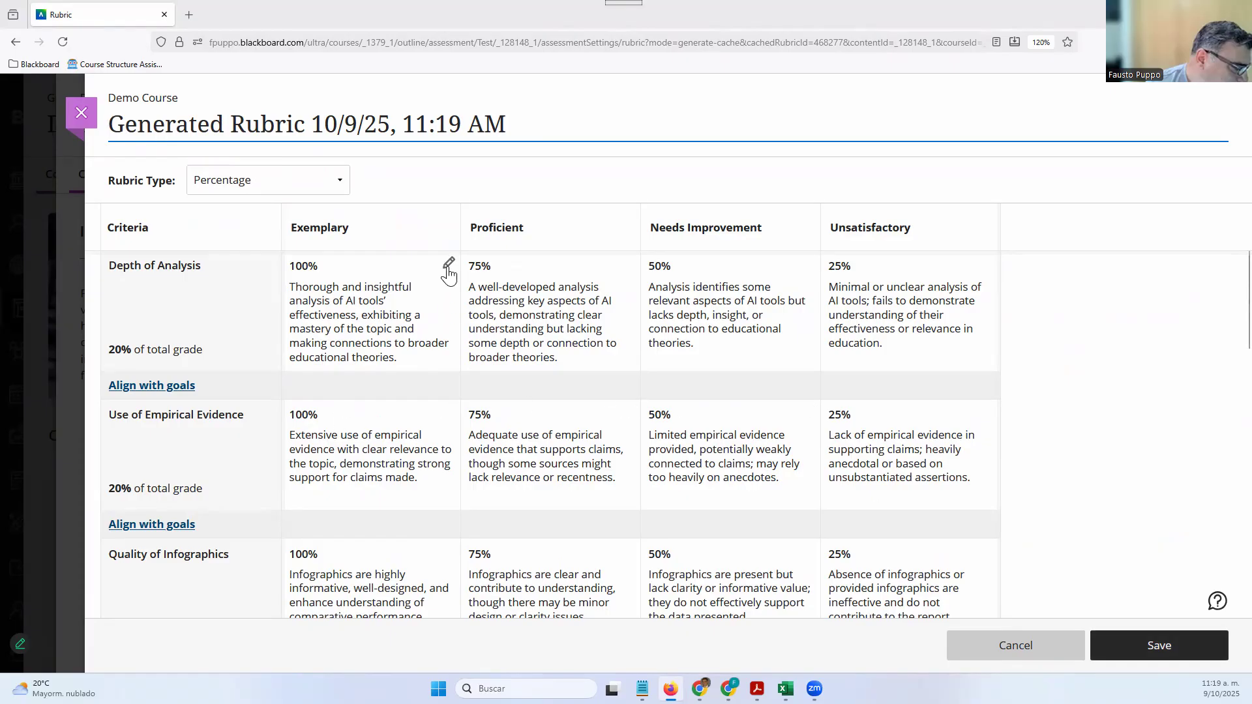
Open the Depth of Analysis and Use of Empirical Evidence rows for editing
left_click(449, 266)
left_click(403, 403)
left_click(393, 493)
left_click(447, 416)
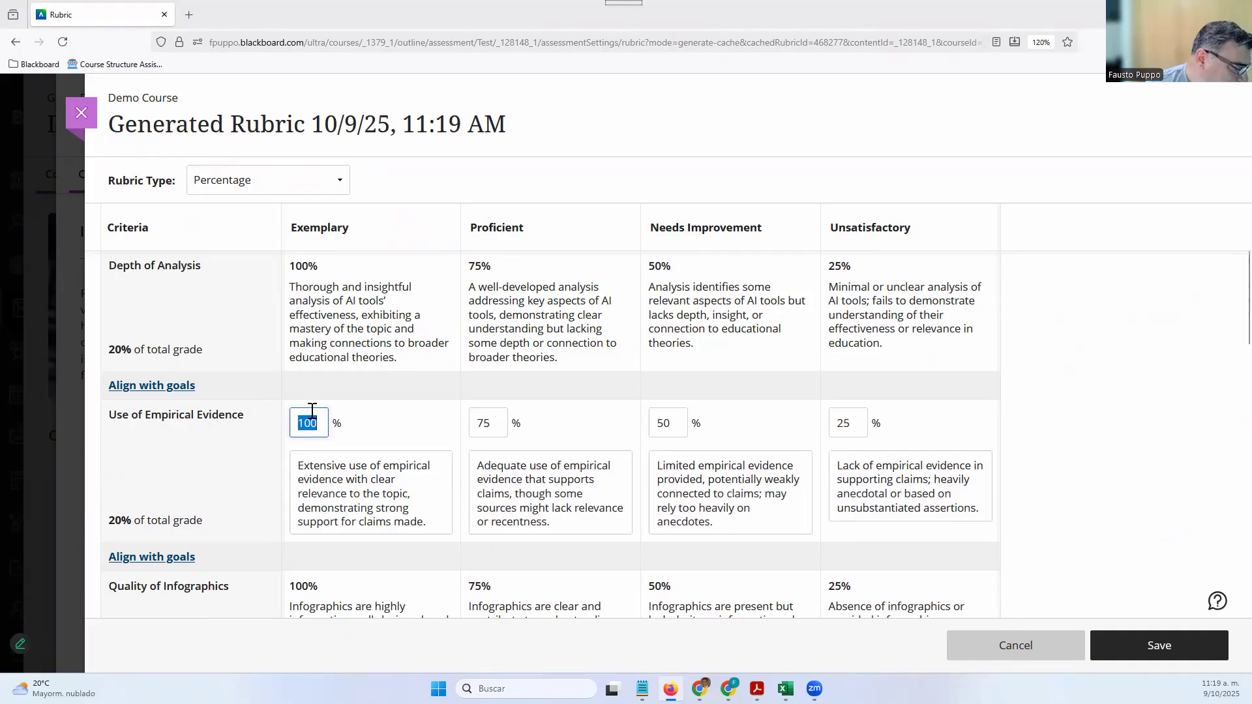
scroll(210, 469, "down", 3)
scroll(330, 441, "up", 3)
Retitle the generated rubric 'AI Innovations Demo'
left_click(352, 129)
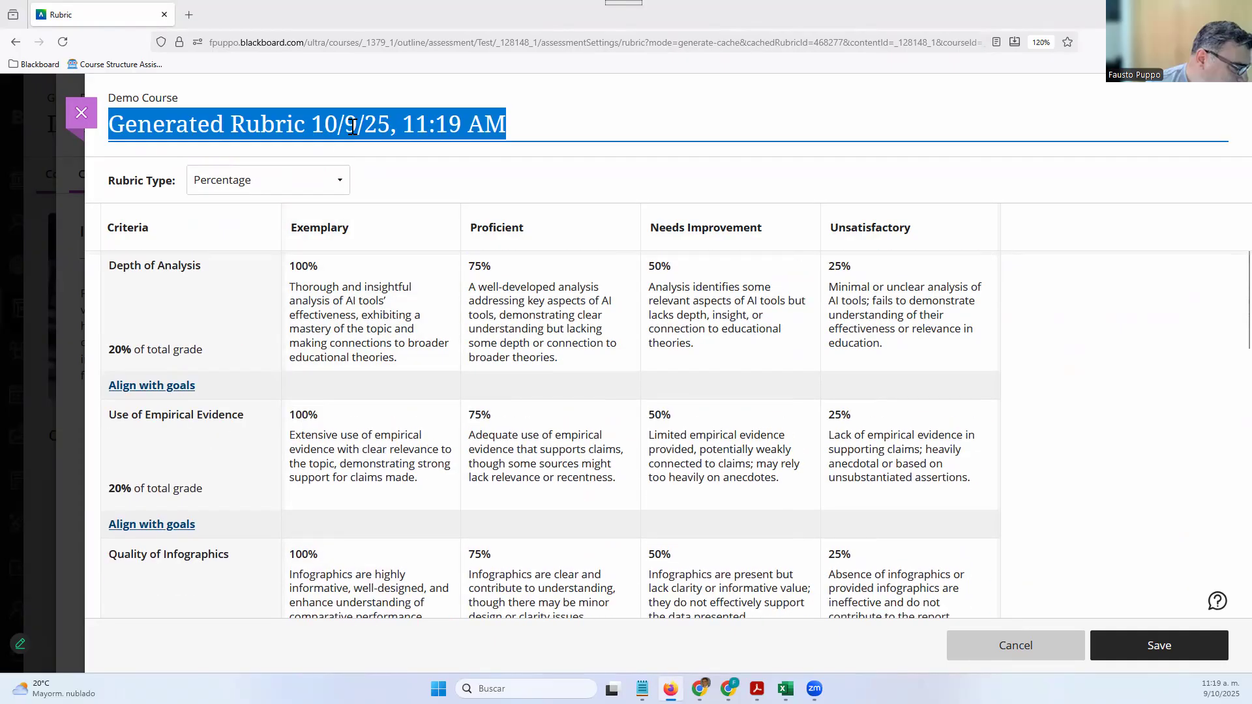
type("AI ")
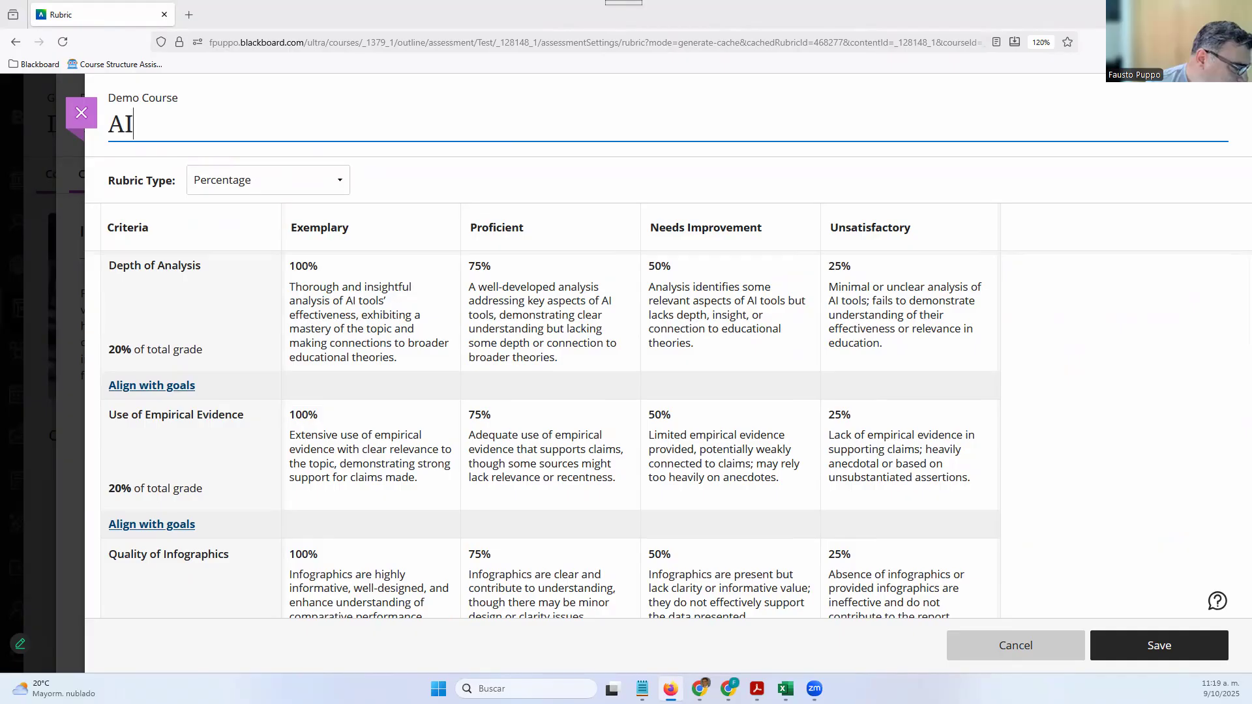
type("Innova")
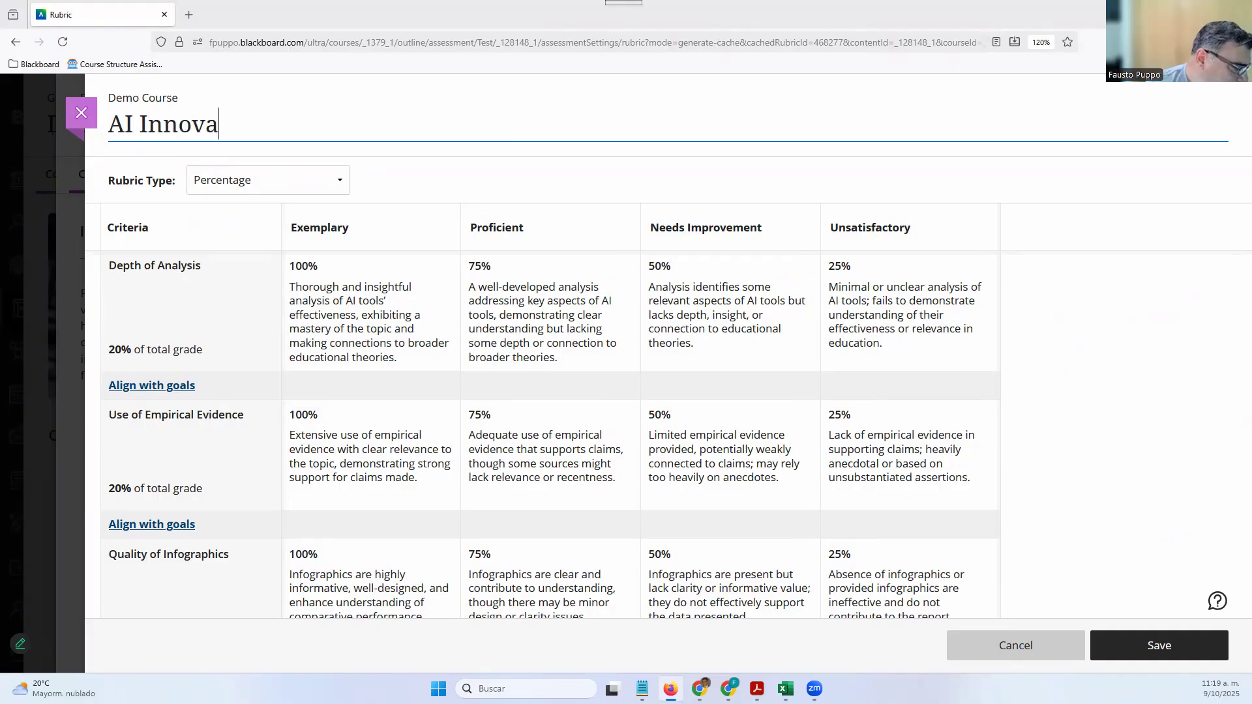
type("tions Demo")
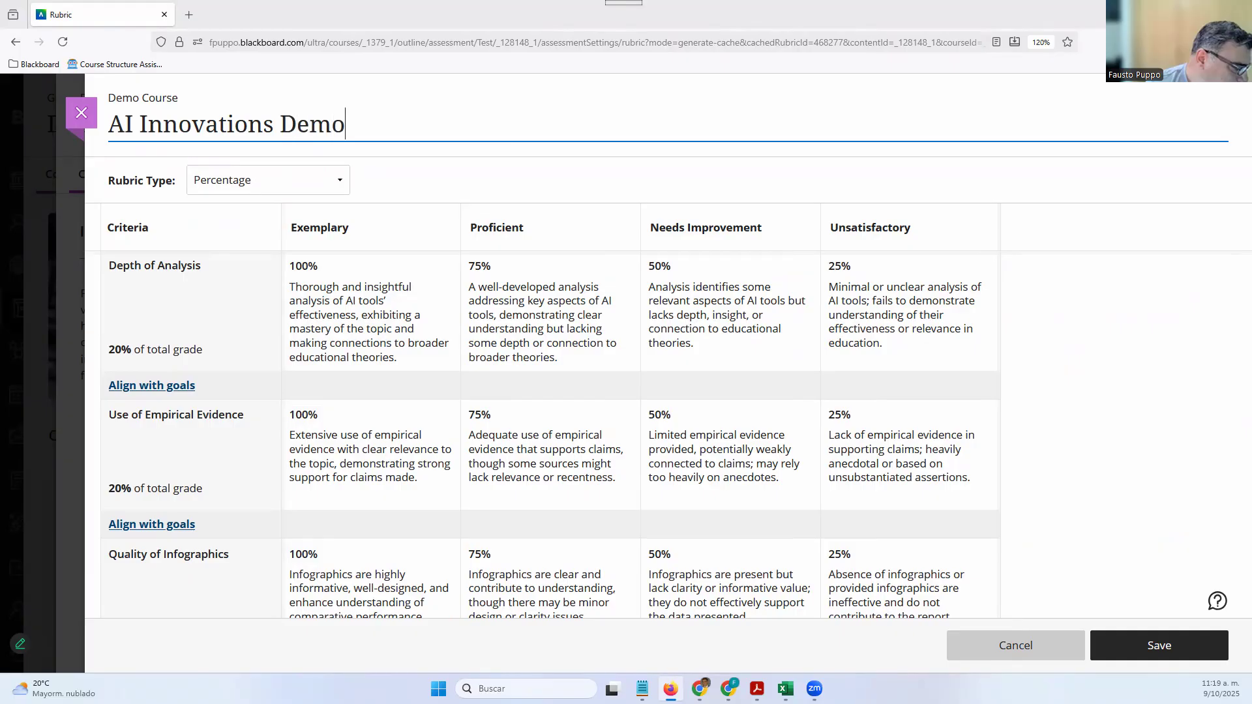
mouse_move(228, 270)
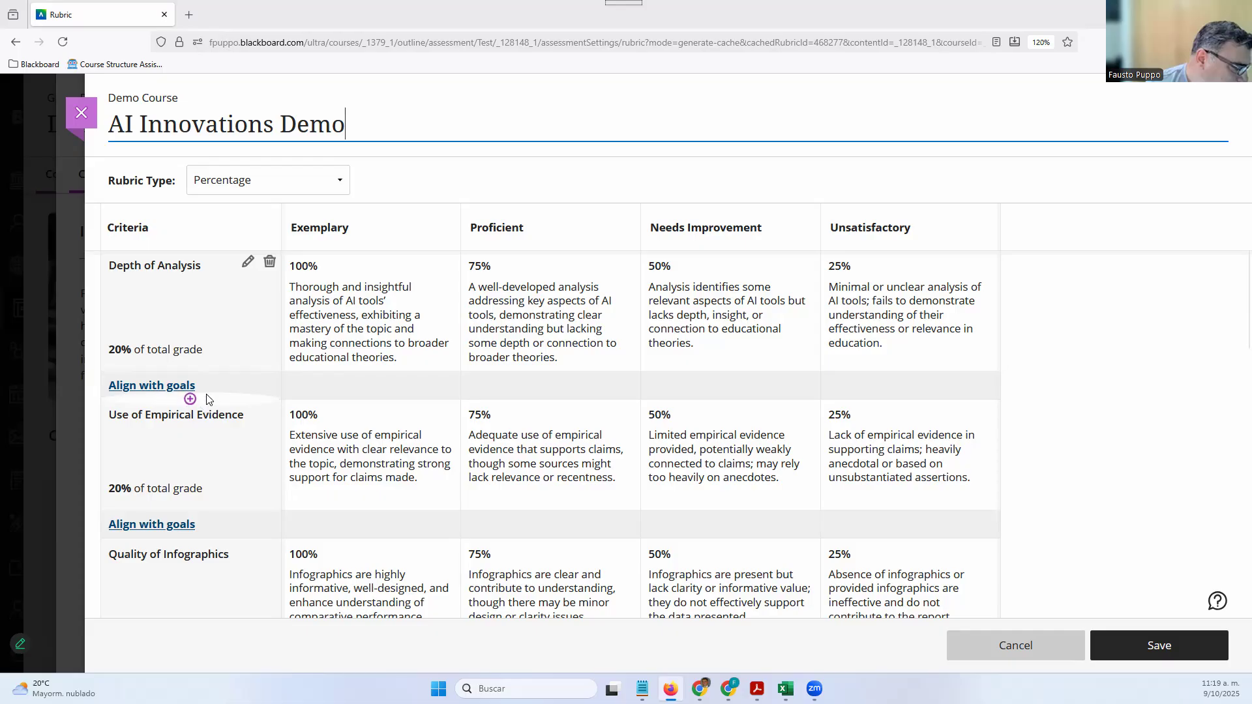
scroll(208, 399, "down", 2)
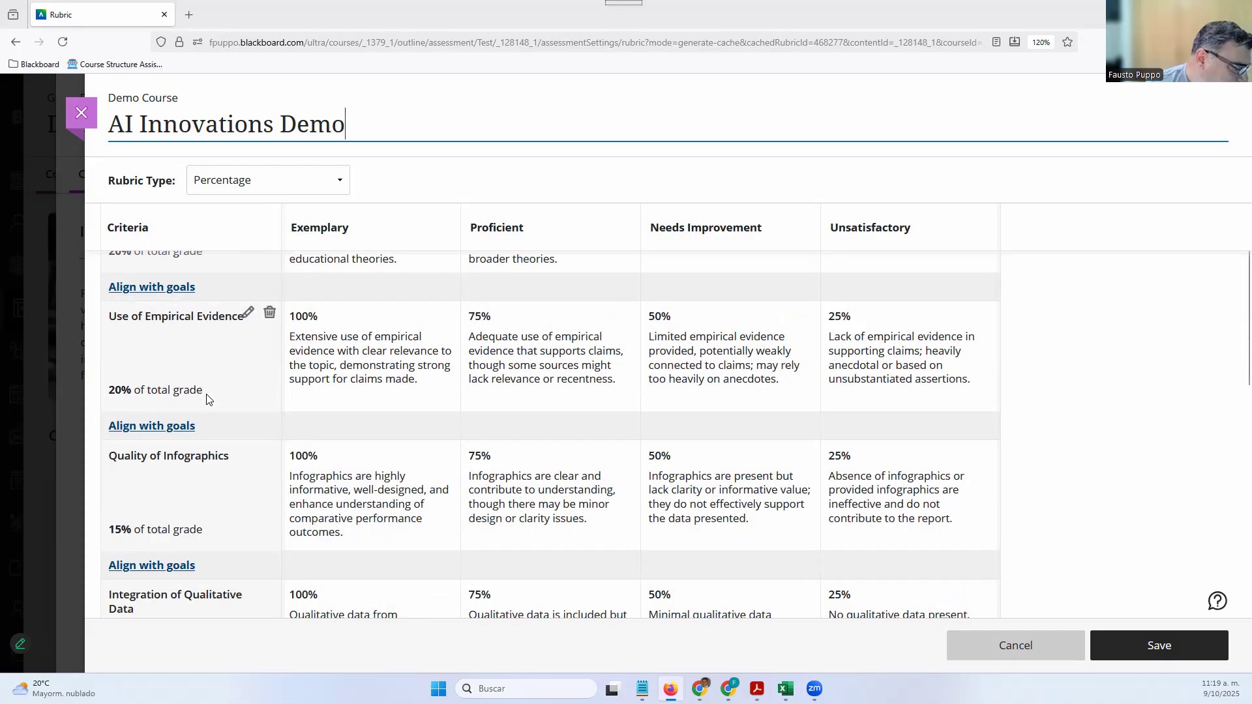
scroll(189, 405, "up", 2)
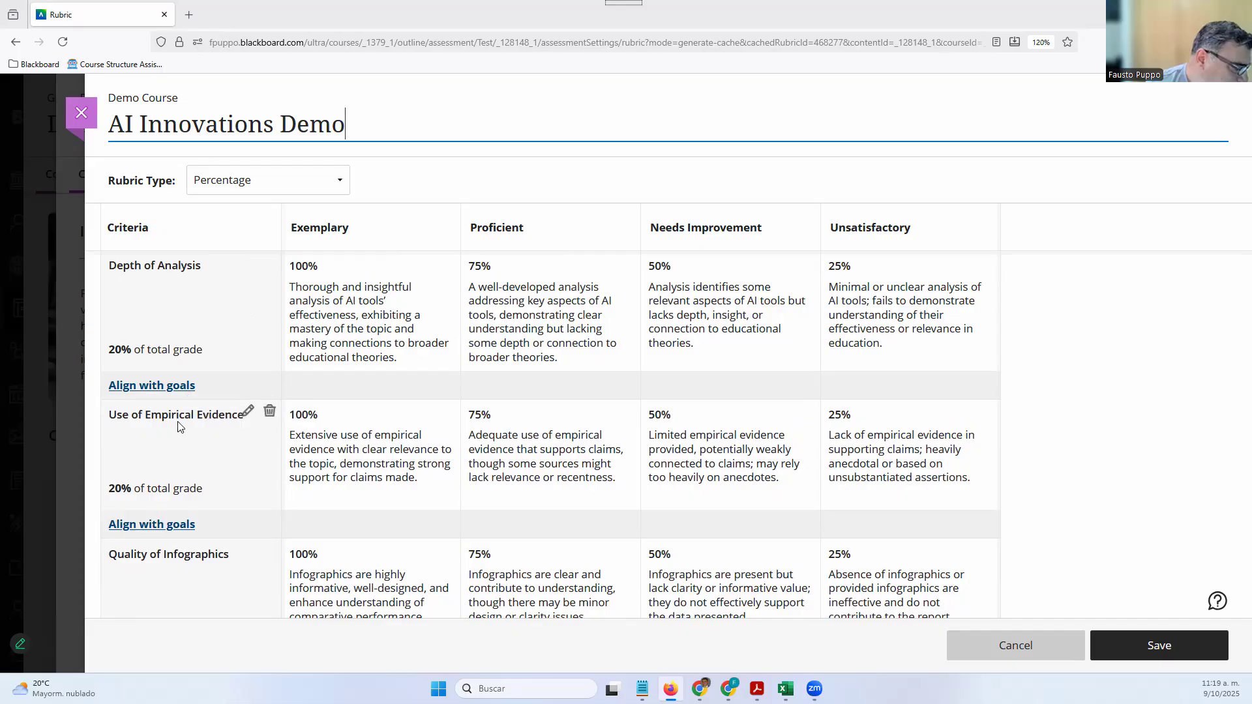
Save the rubric and align Depth of Analysis with System goals LO3 and LO1
left_click(184, 390)
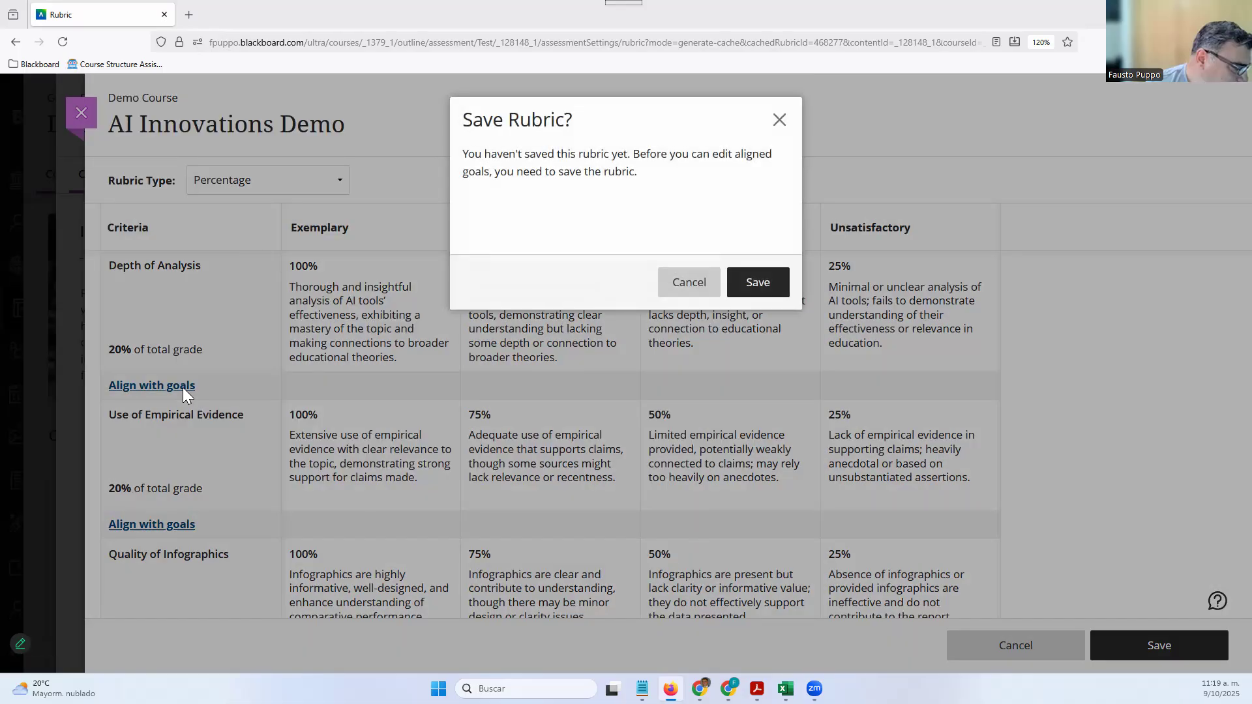
left_click(737, 280)
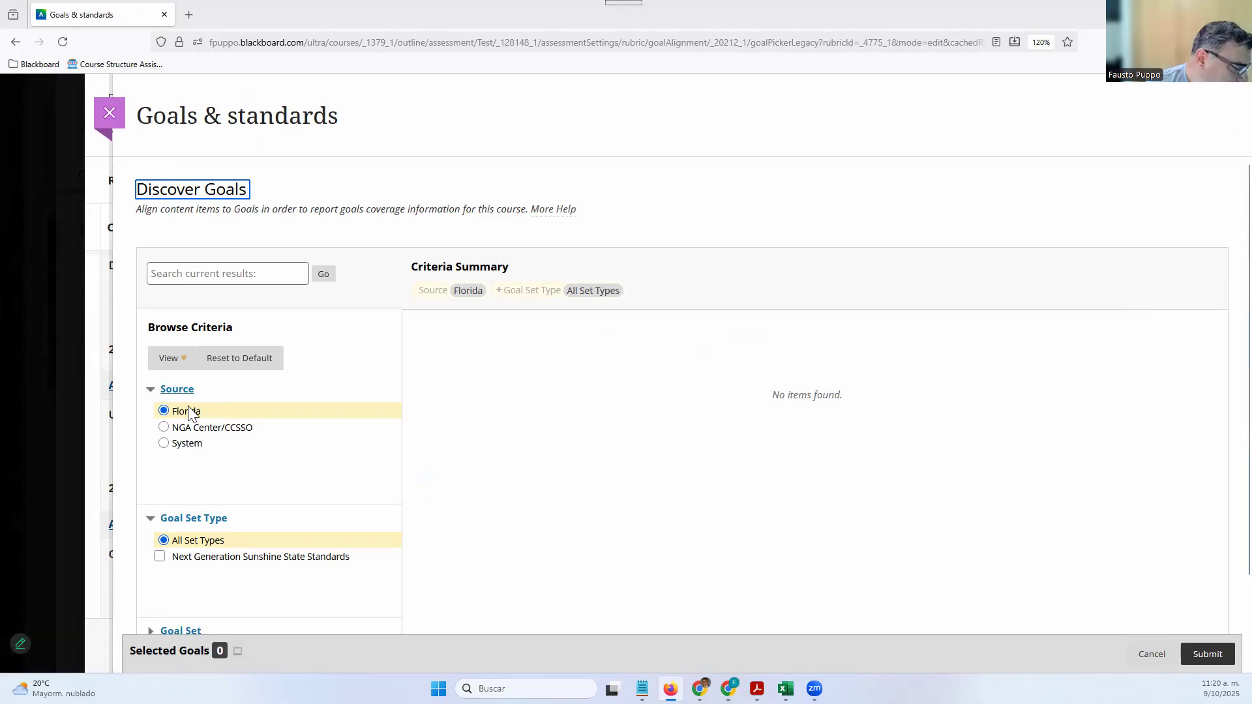
left_click(164, 444)
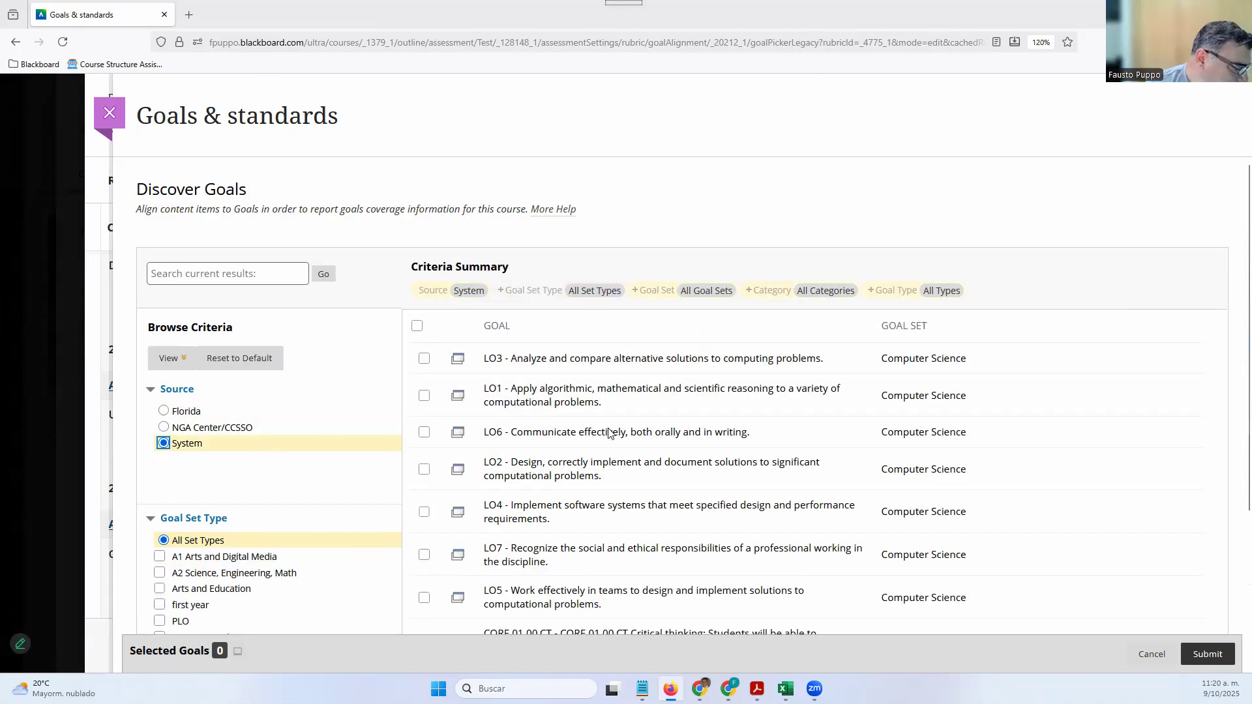
scroll(609, 433, "down", 3)
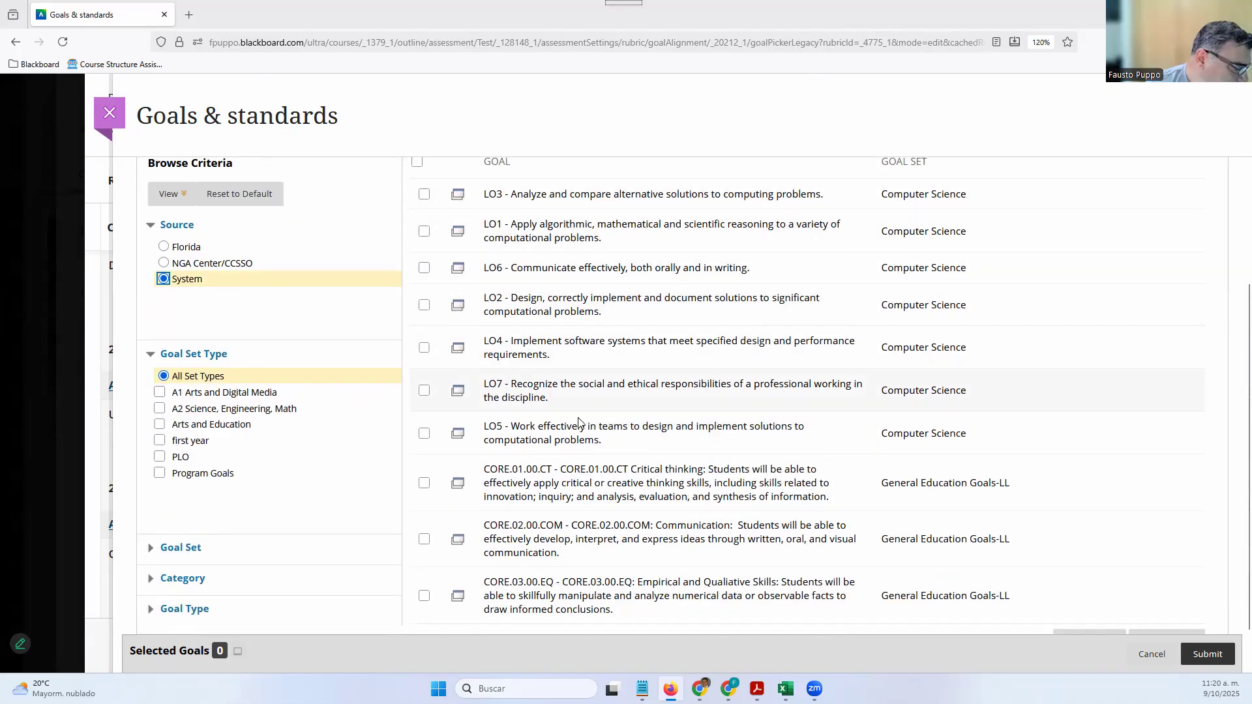
scroll(577, 420, "up", 3)
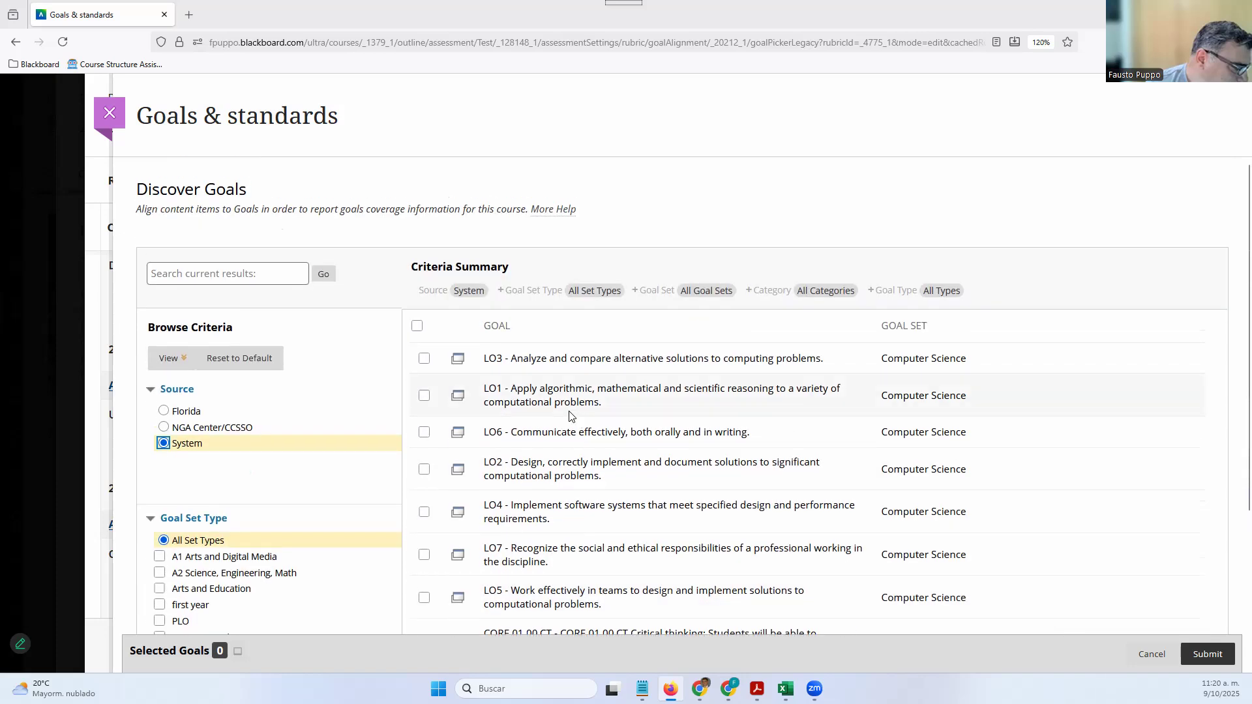
left_click(424, 359)
left_click(423, 396)
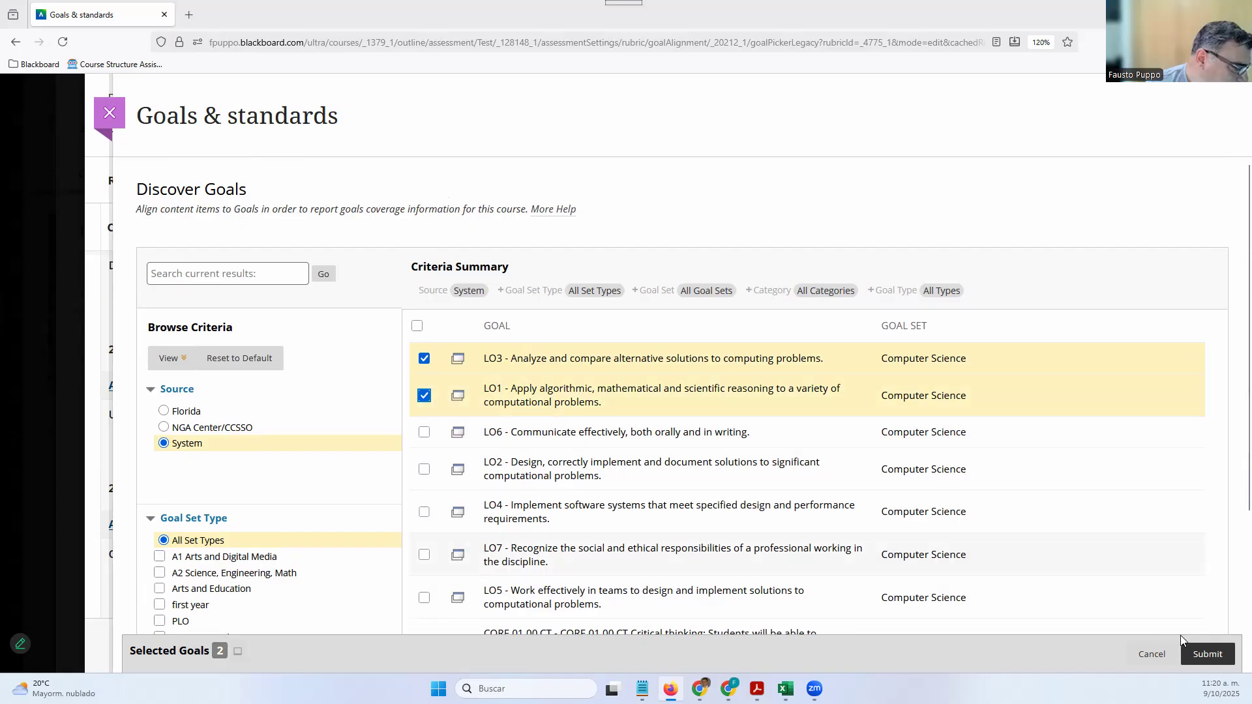
left_click(1188, 661)
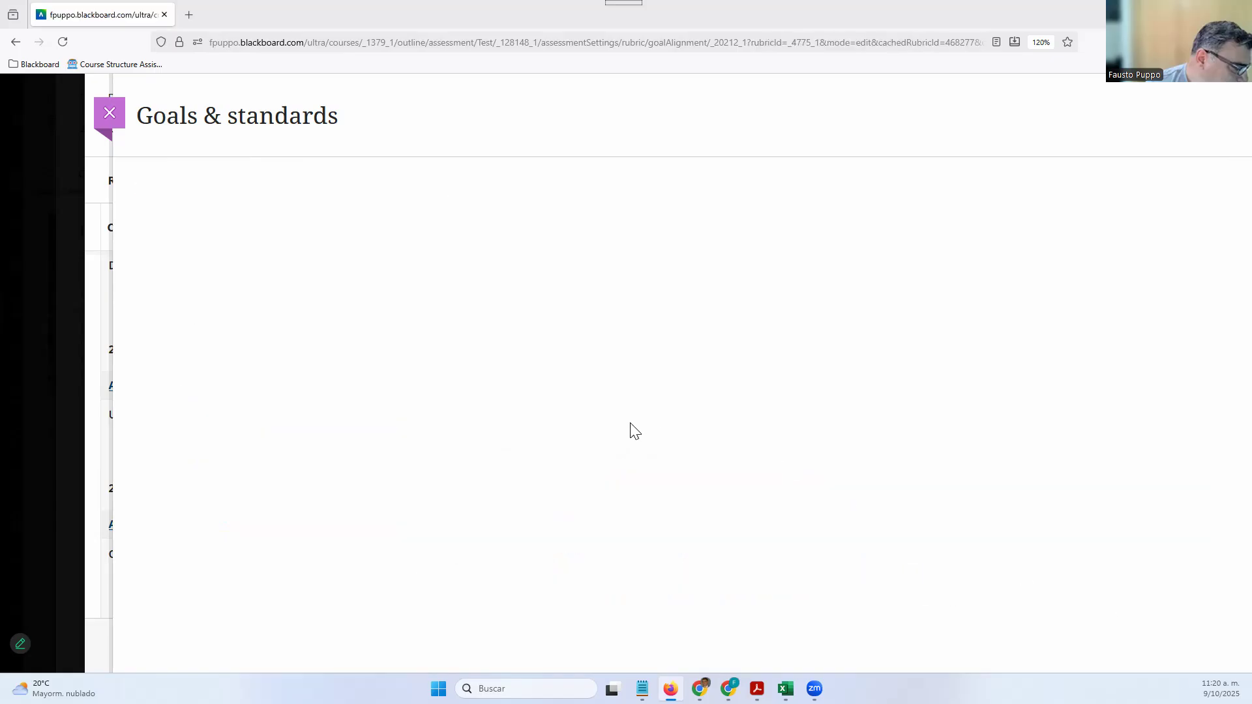
scroll(235, 413, "down", 2)
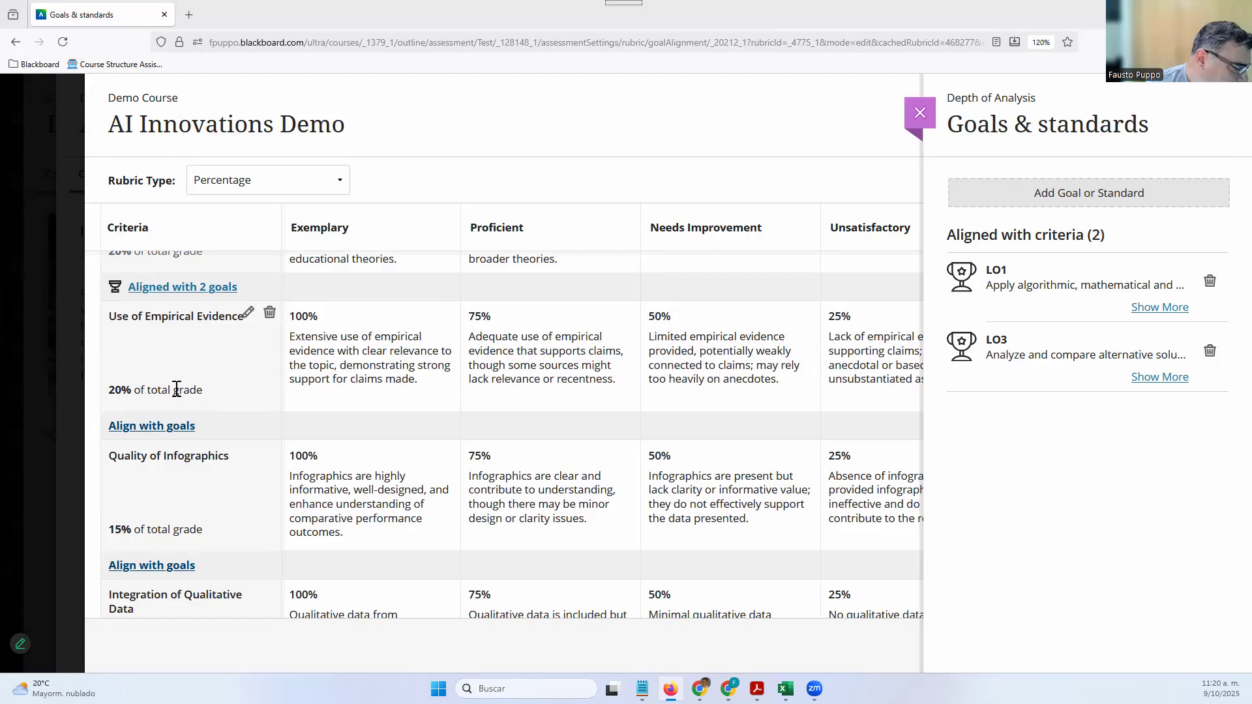
left_click(138, 566)
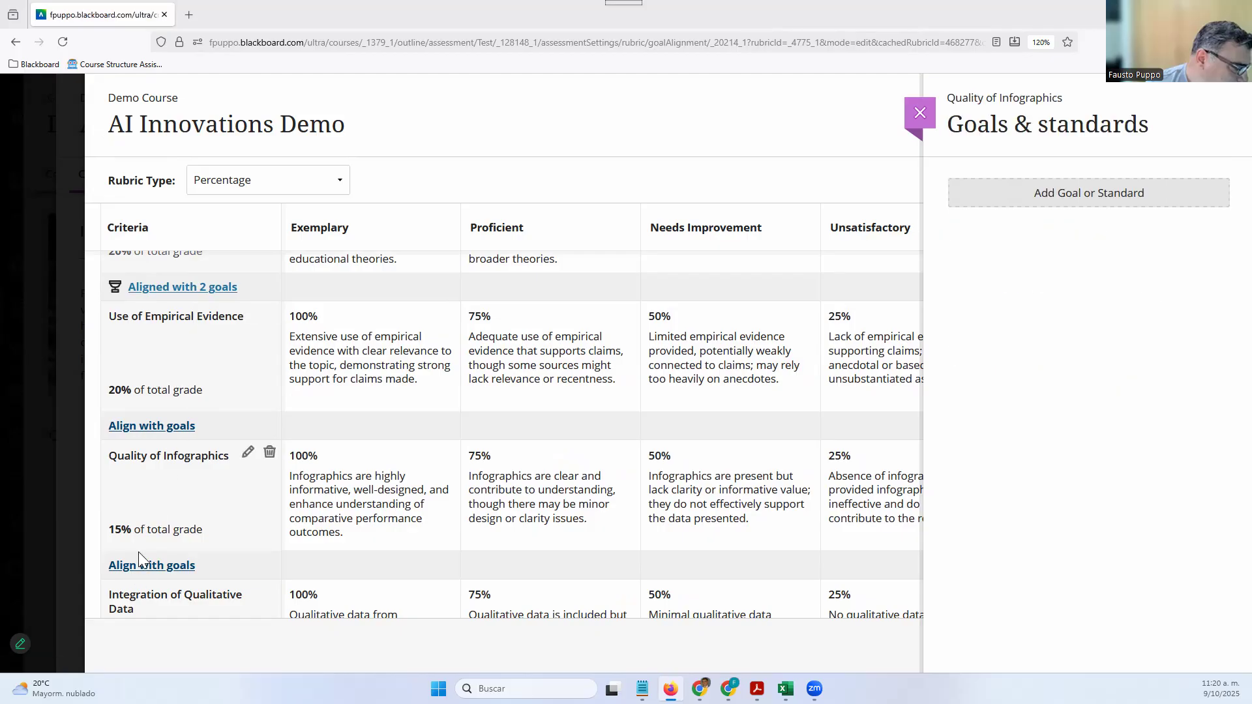
Tick System goals LO2, LO4 and LO3 for the Quality of Infographics criterion
left_click(179, 443)
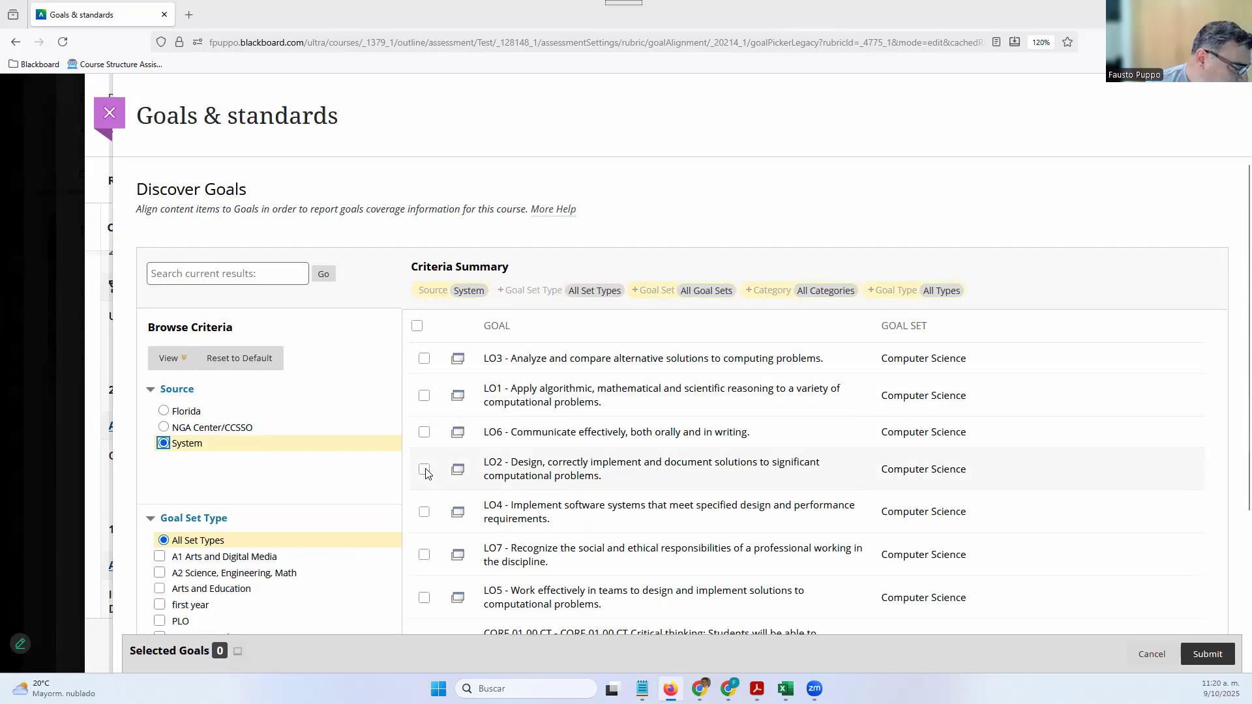
left_click(424, 469)
left_click(423, 511)
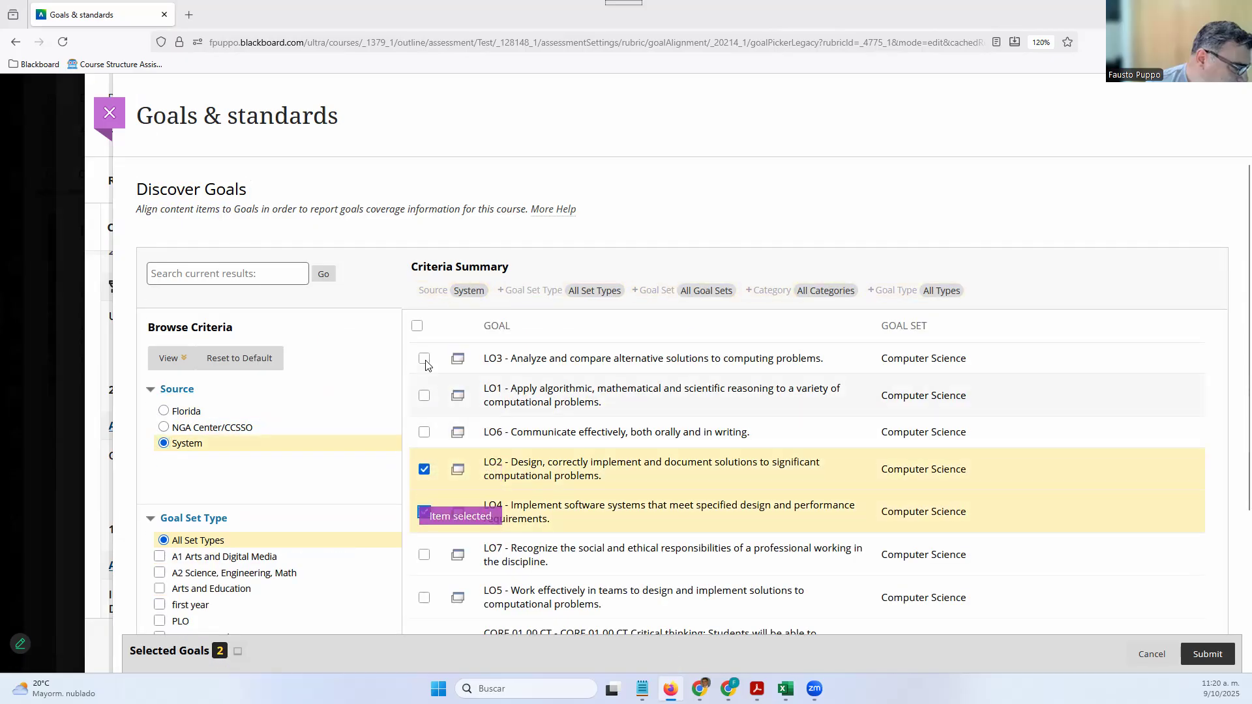
left_click(424, 358)
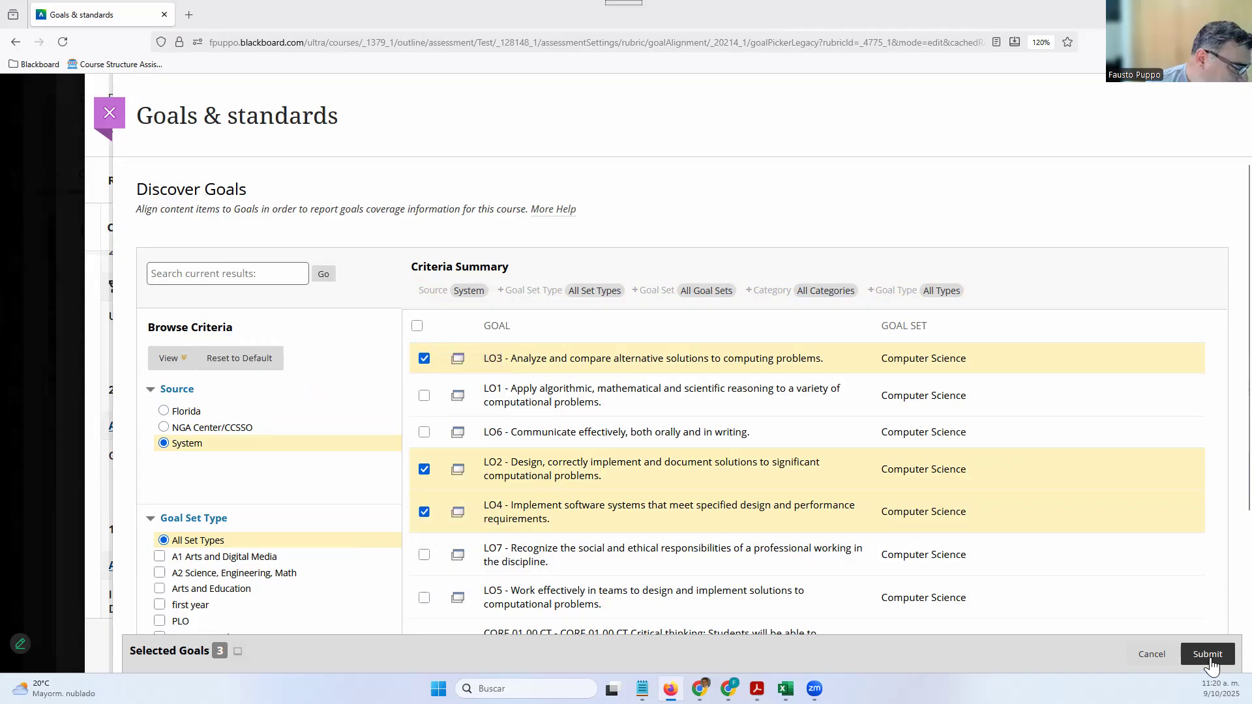
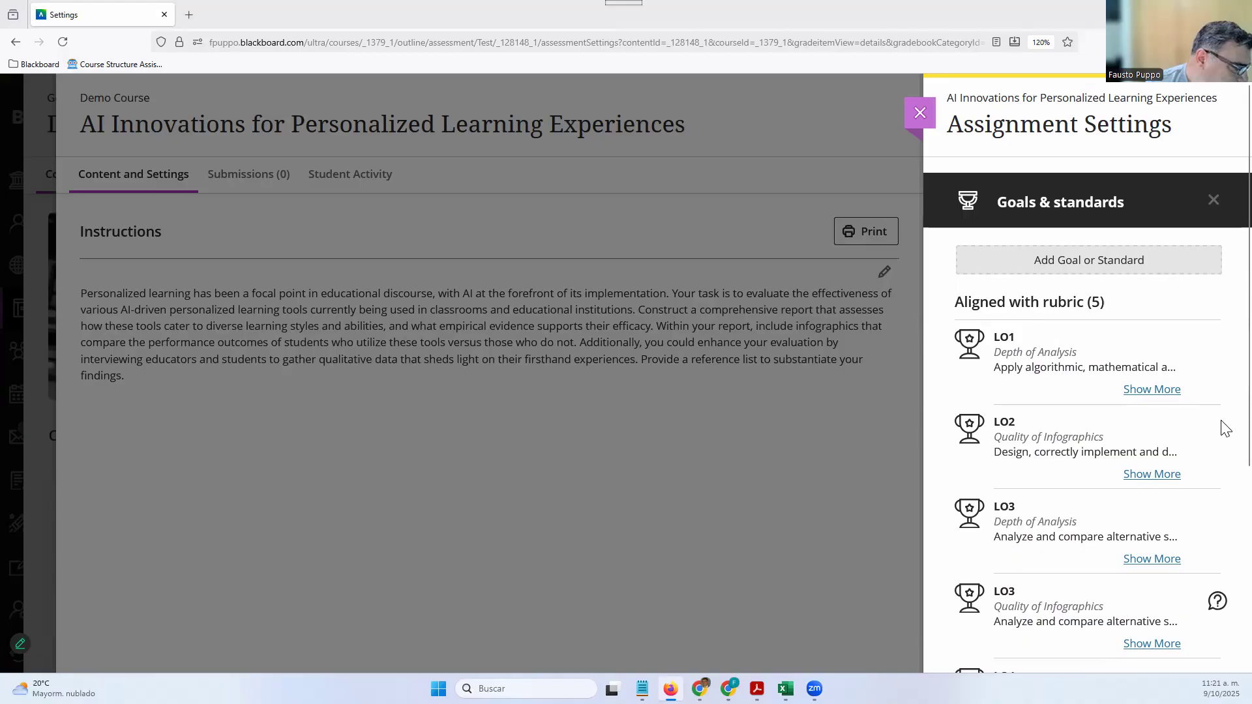
Expand the full outcome descriptions of LO1 and LO2 (Quality of Infographics)
left_click(1167, 394)
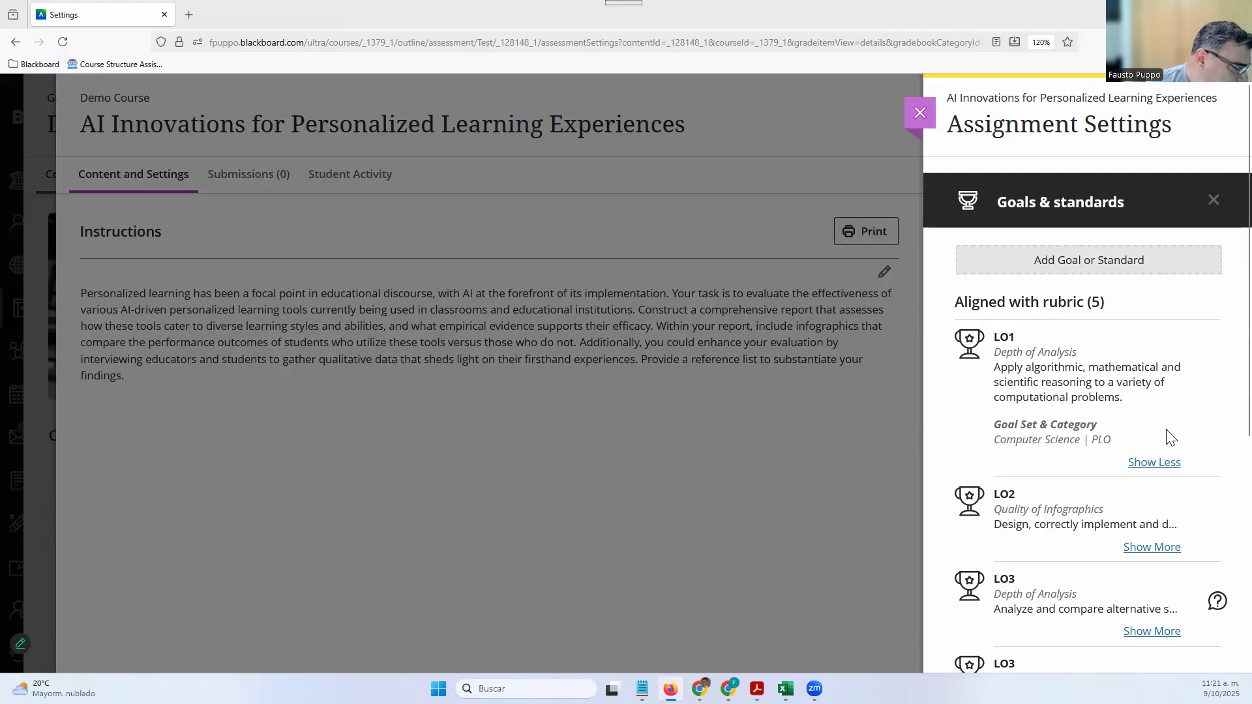
scroll(1002, 445, "down", 1)
scroll(1027, 455, "down", 1)
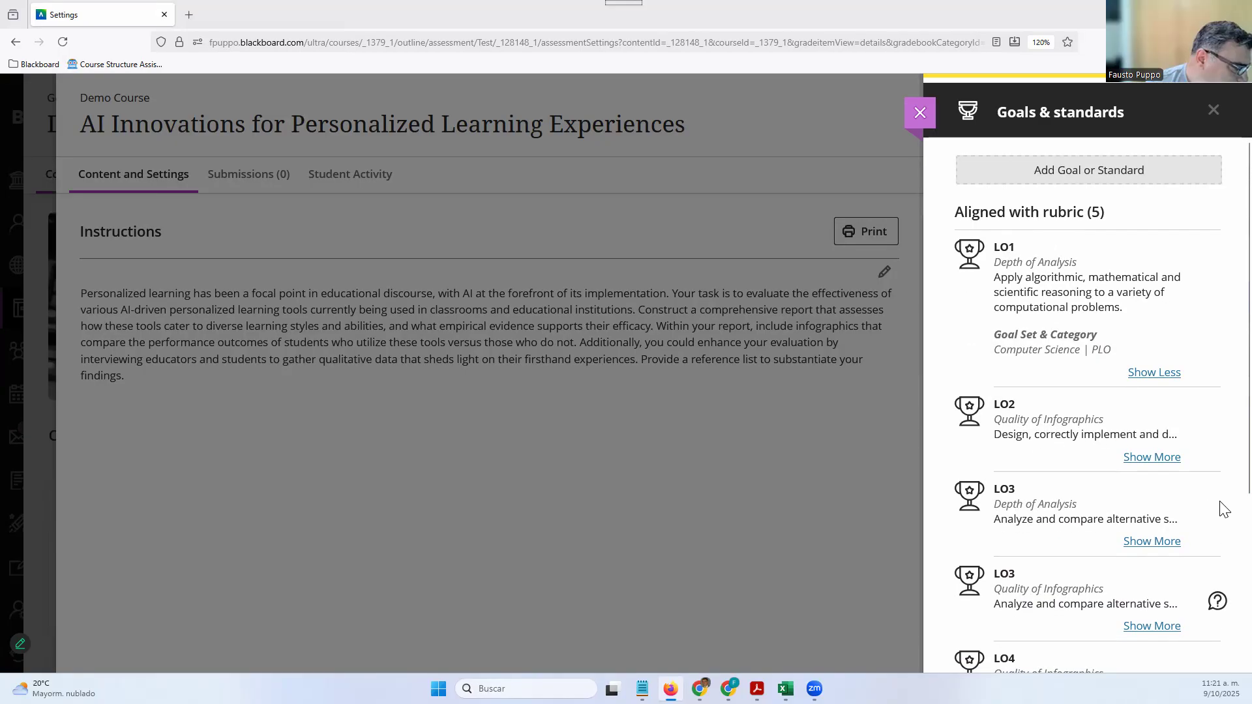
left_click(1171, 458)
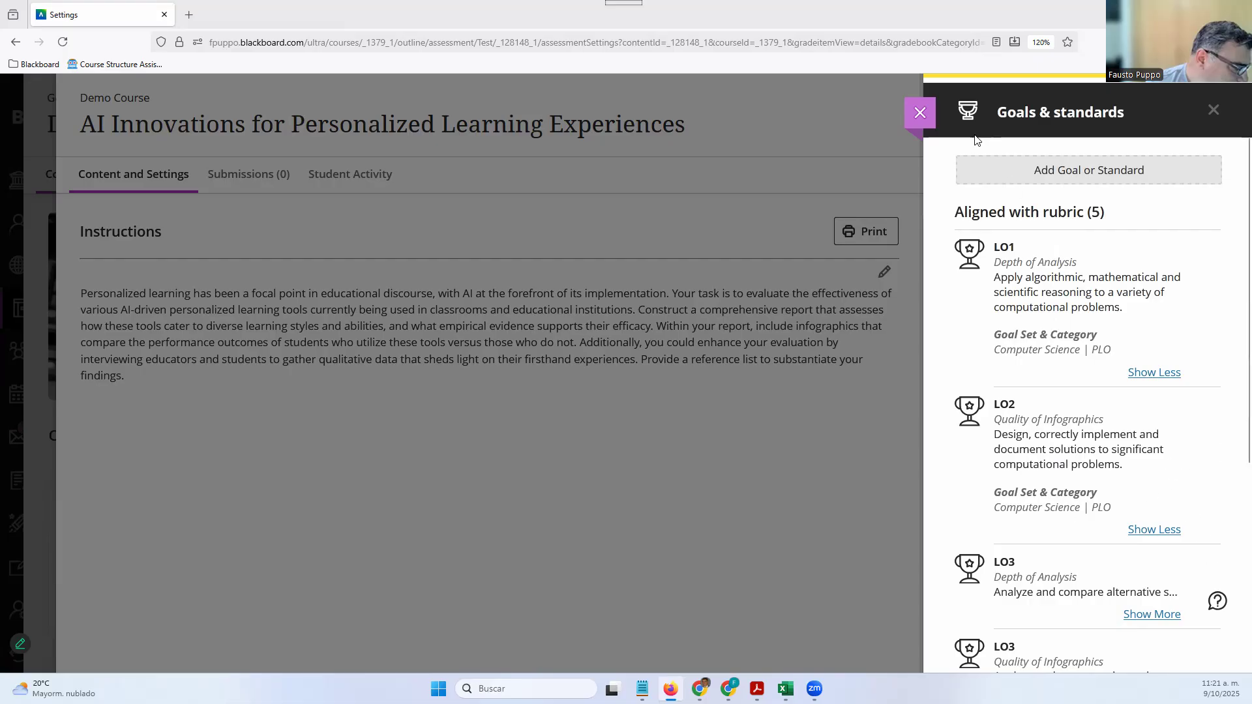
Close the settings without saving, then reopen Assignment Settings down to Additional Tools
left_click(920, 114)
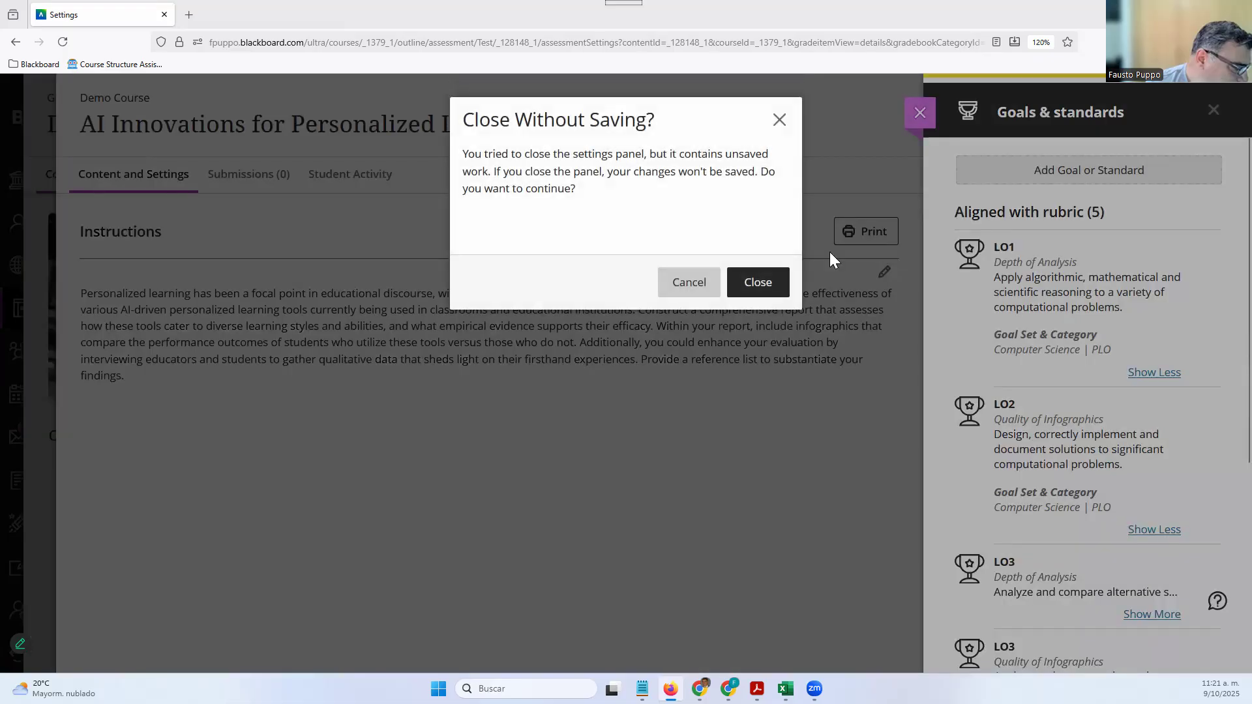
left_click(752, 292)
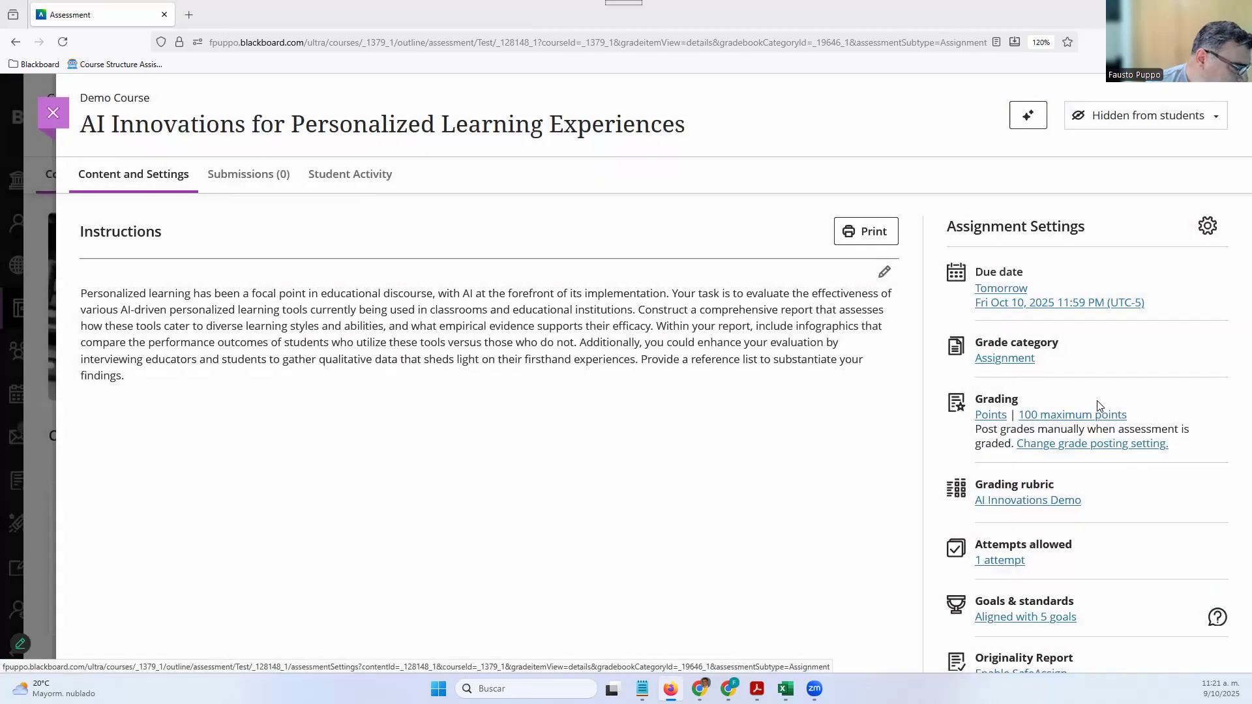
scroll(1085, 439, "down", 1)
left_click(1204, 169)
scroll(1142, 363, "down", 3)
scroll(1142, 361, "down", 15)
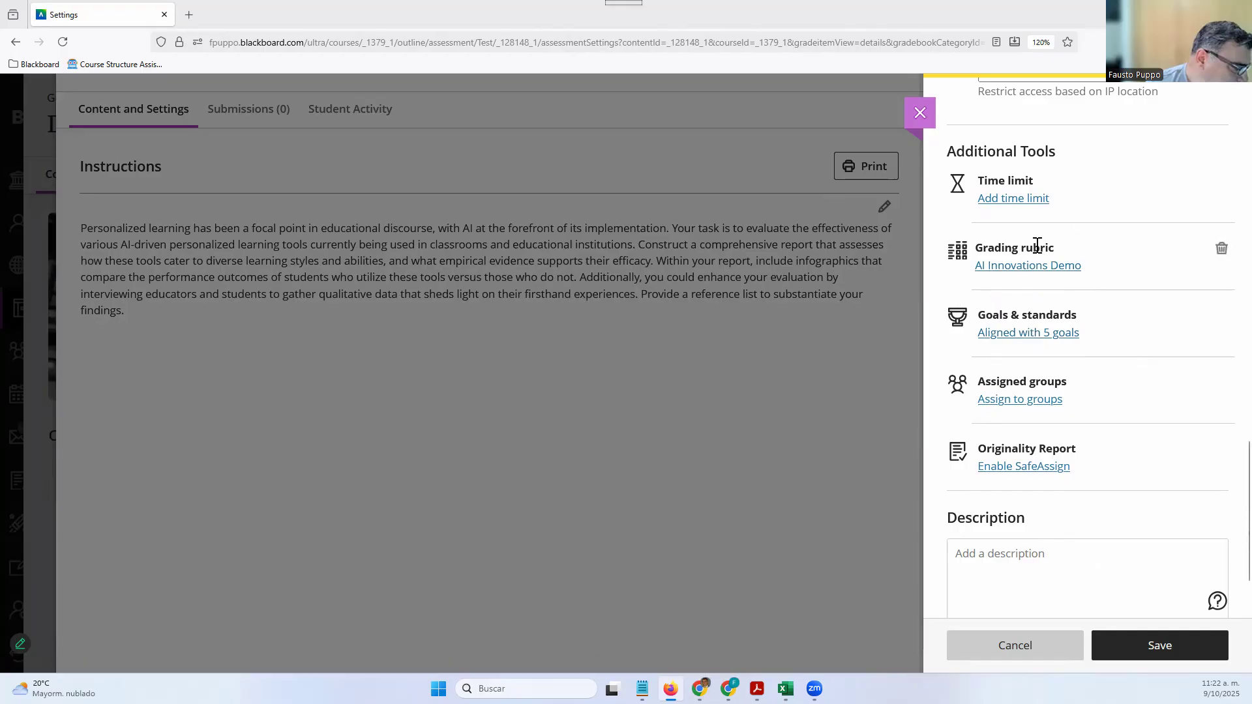
Enable SafeAssign and allow students to view the SafeAssign Originality Report
left_click(1012, 467)
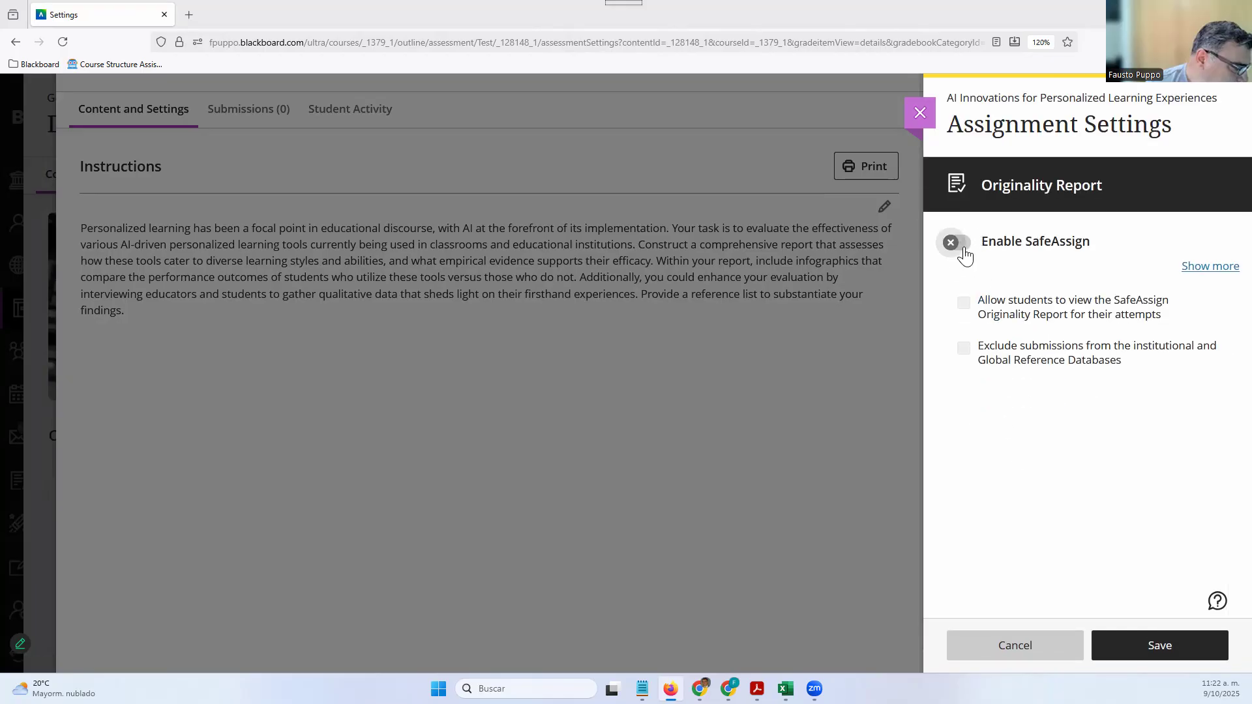
left_click(963, 252)
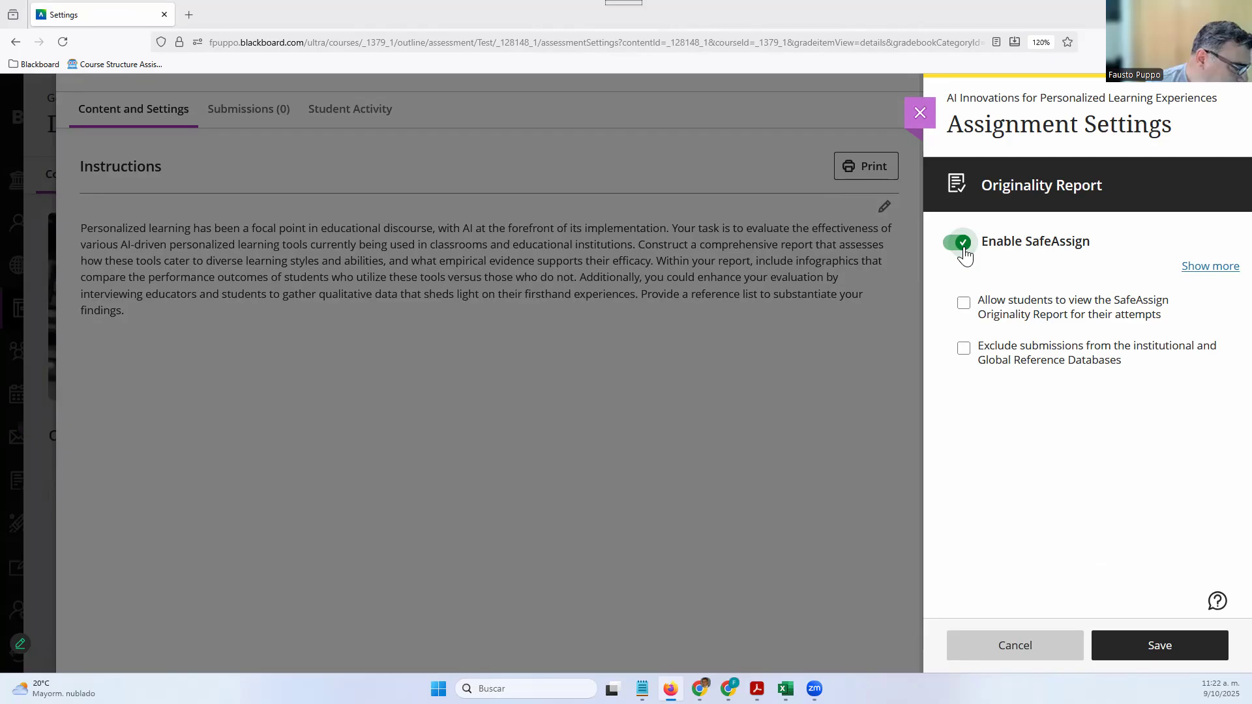
left_click(965, 302)
left_click(964, 304)
left_click(1198, 277)
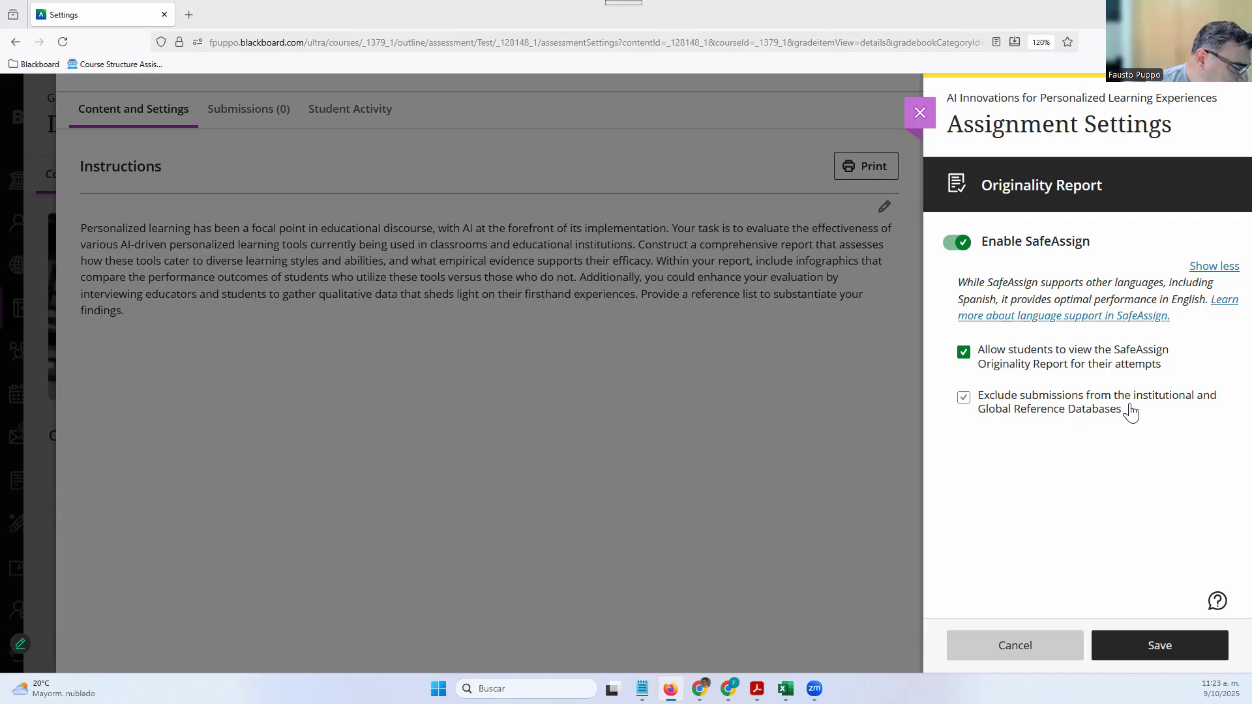
Save the SafeAssign options, recheck them unchanged, and move down to the Description field
left_click(1110, 649)
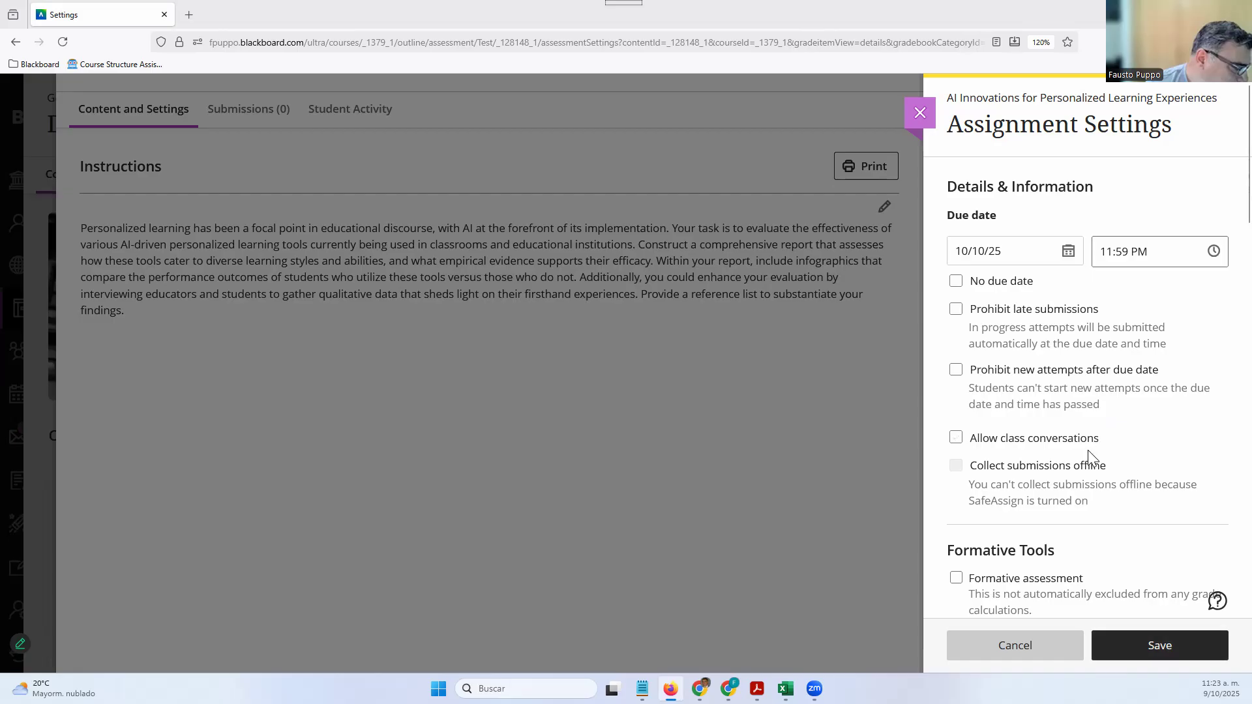
scroll(1108, 482, "down", 5)
scroll(1107, 488, "down", 10)
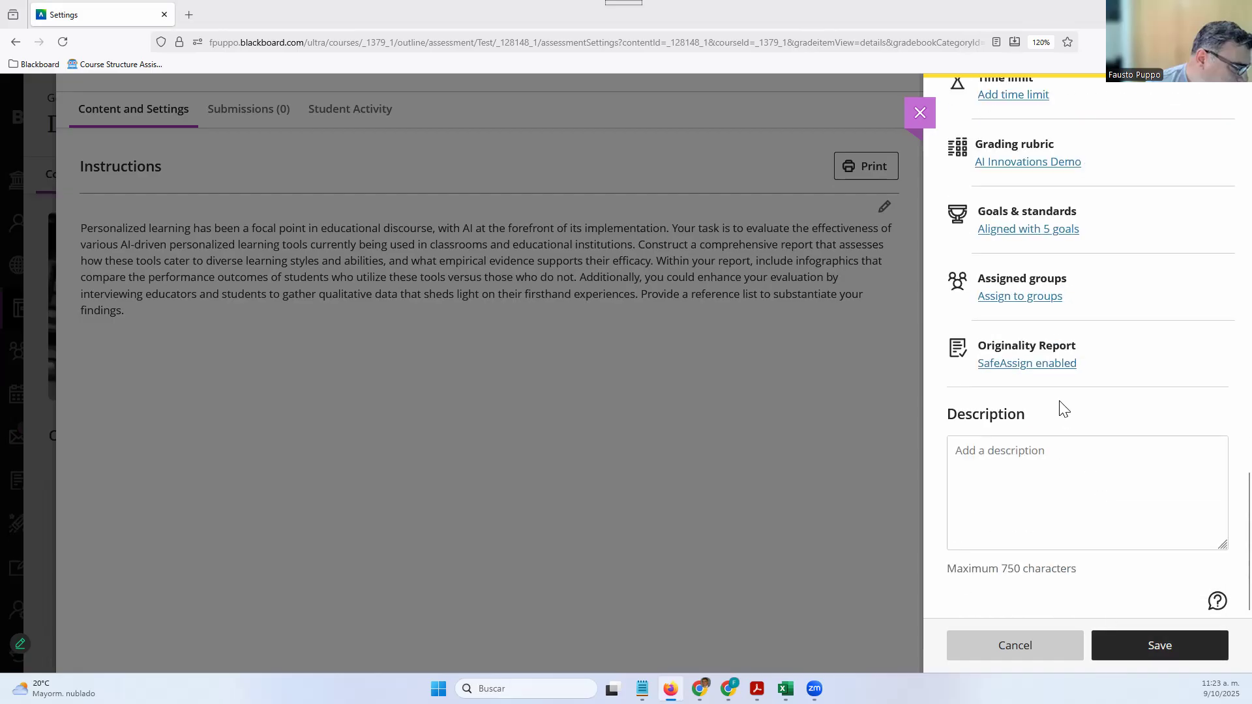
left_click(1028, 365)
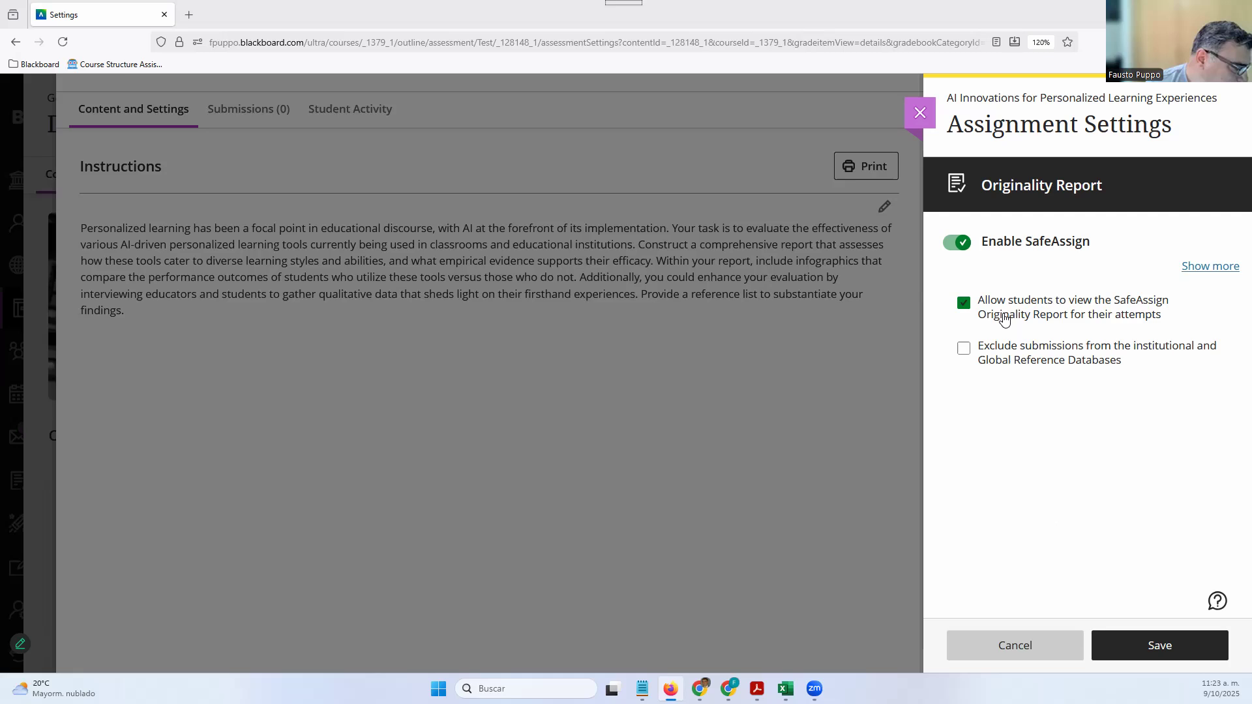
left_click(1053, 637)
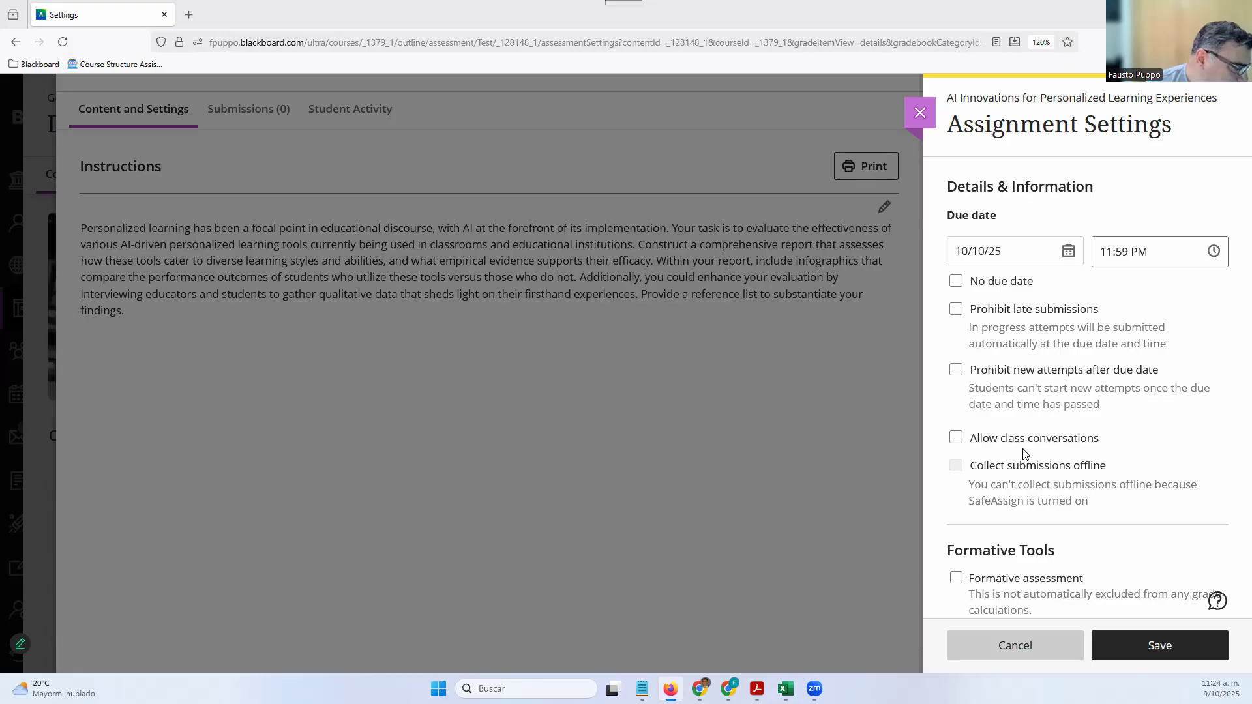
scroll(1098, 384, "down", 10)
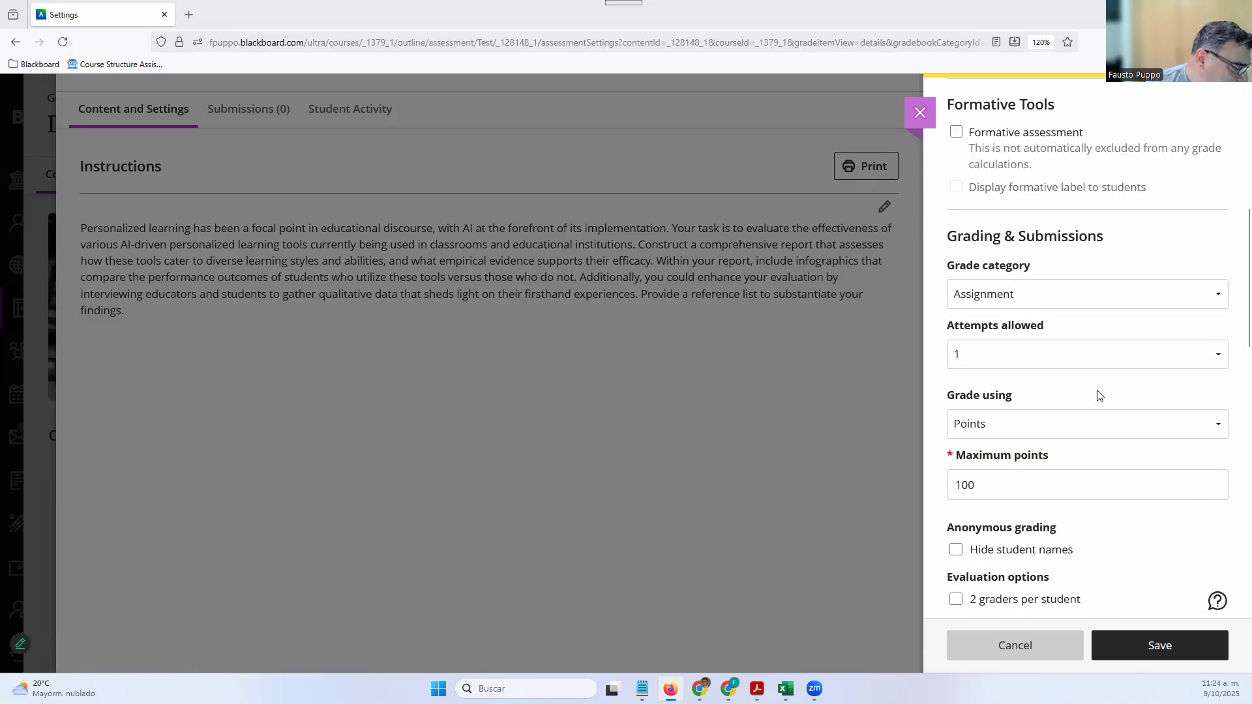
scroll(1098, 391, "down", 5)
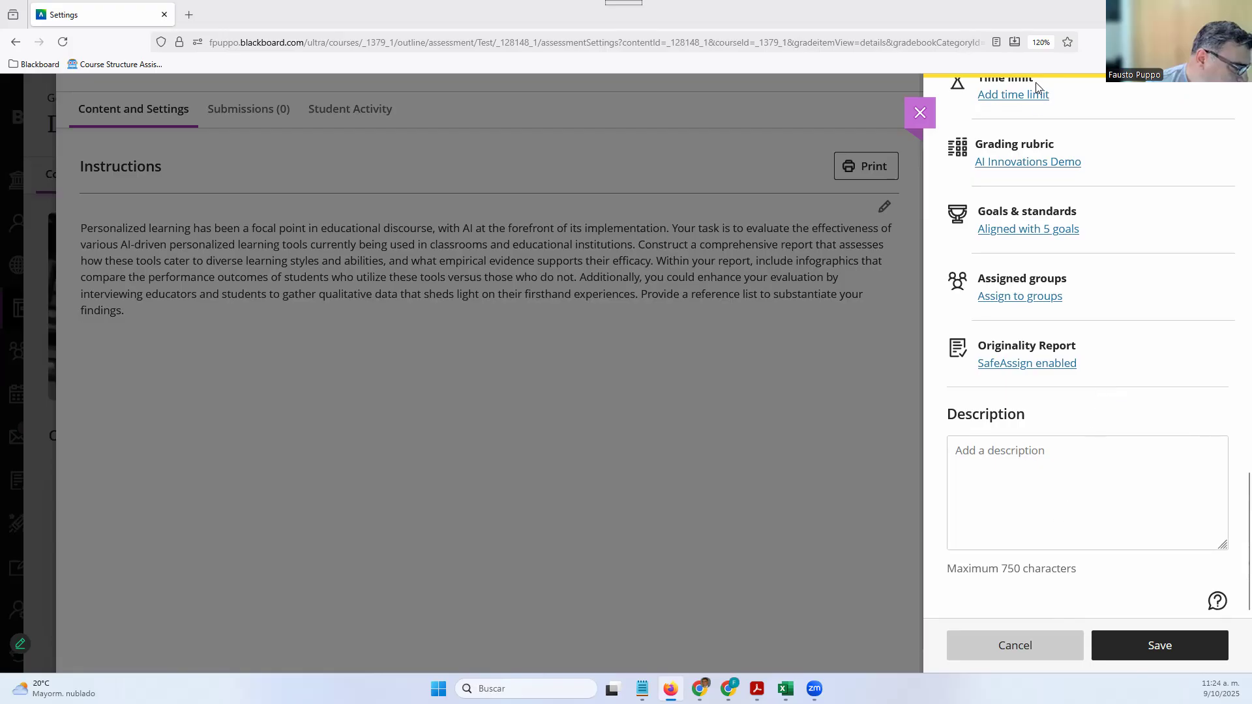
Enter the placeholder description 'Descript' and save the assignment settings
left_click(1041, 463)
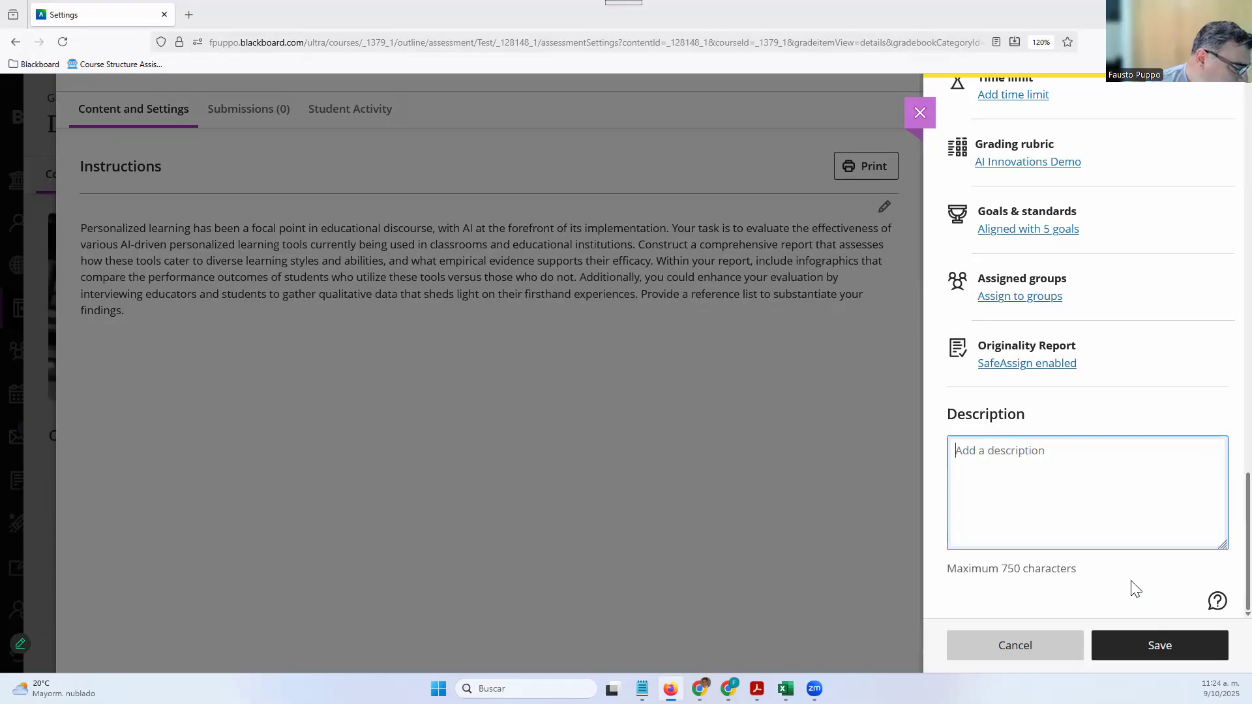
type("Description...")
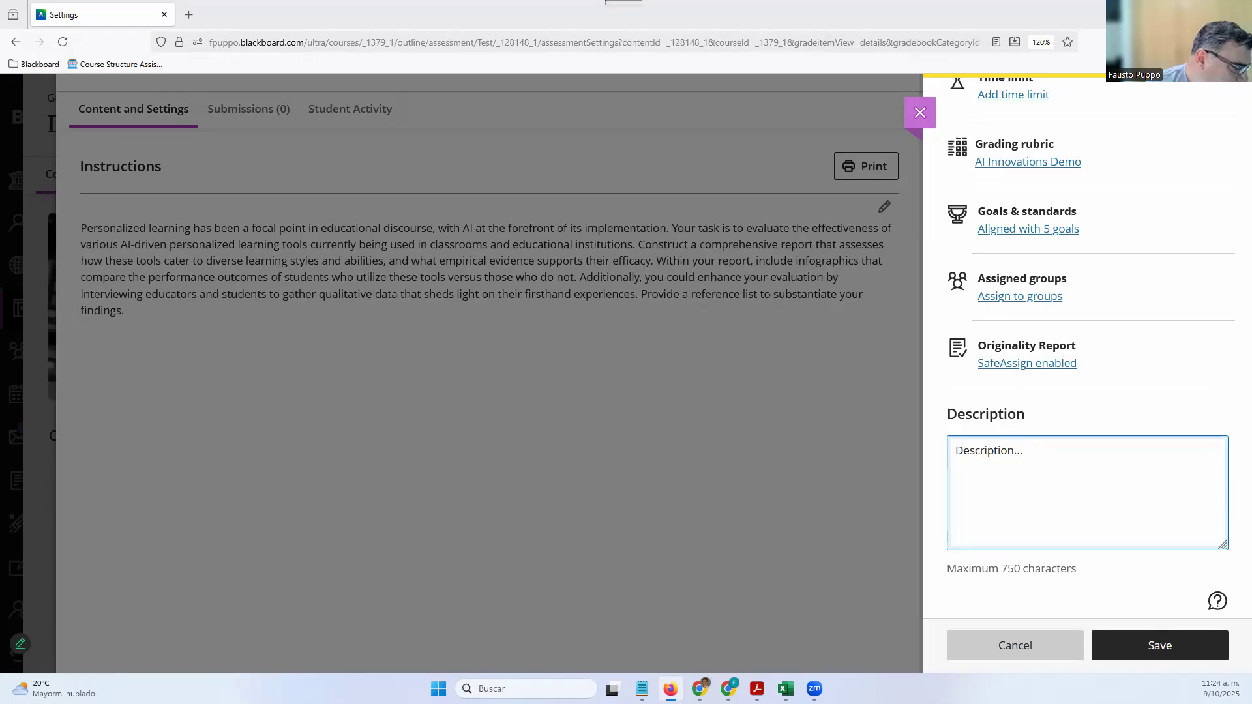
left_click(1208, 647)
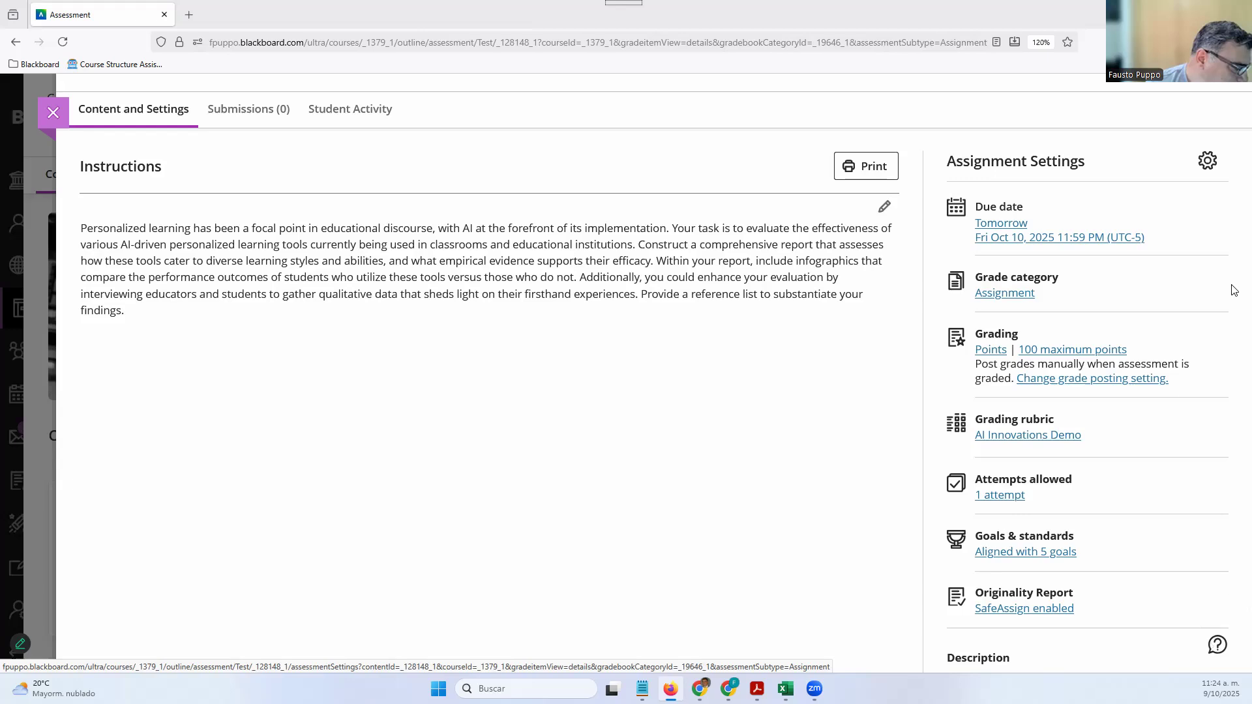
scroll(1147, 409, "up", 1)
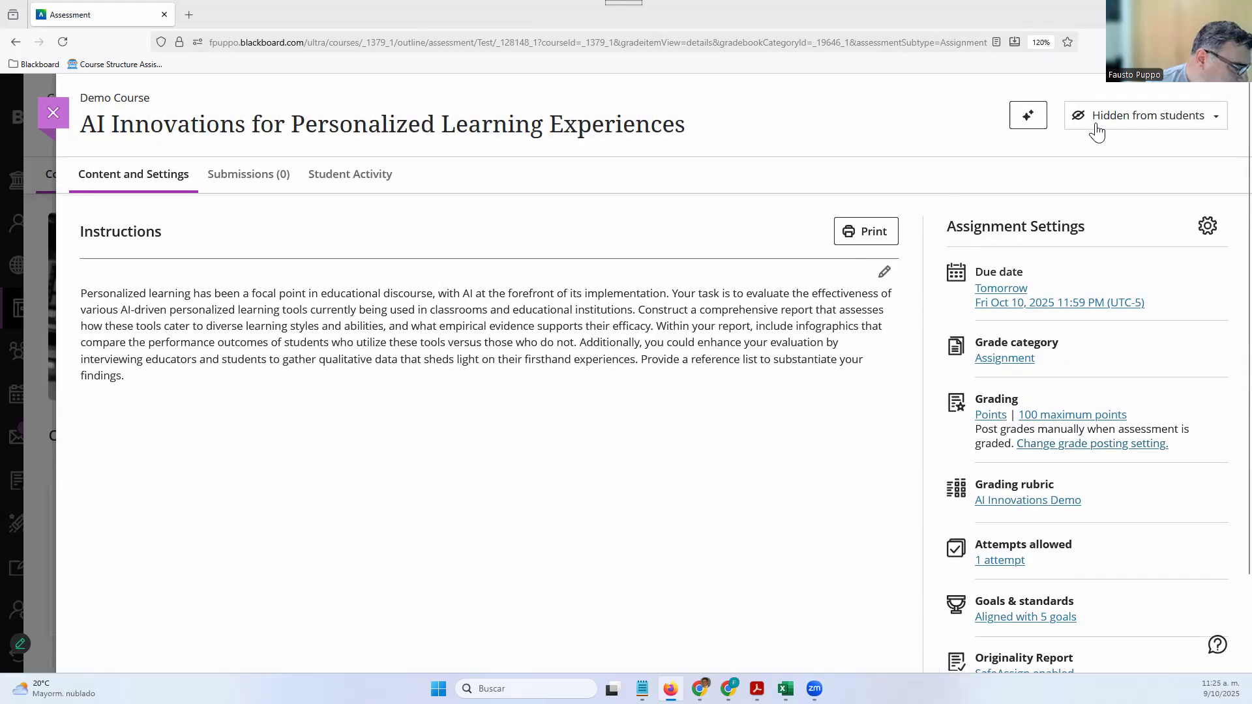
left_click(257, 181)
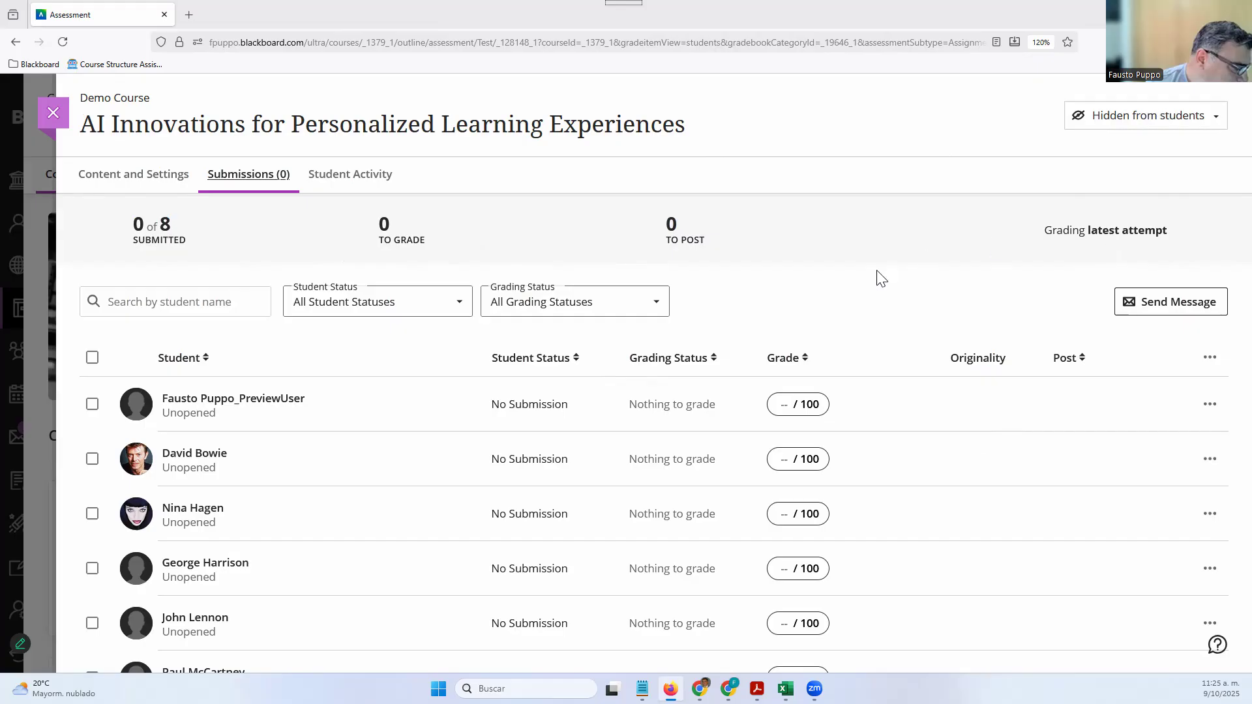
scroll(843, 443, "down", 3)
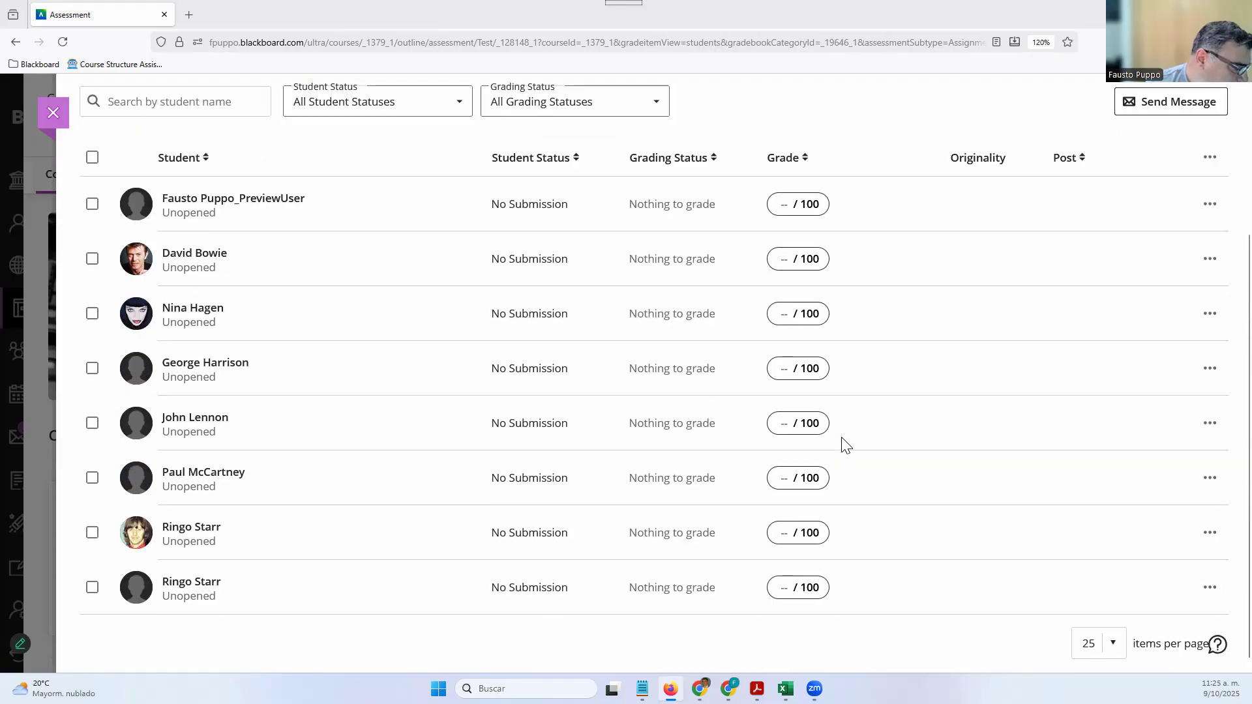
scroll(845, 444, "up", 3)
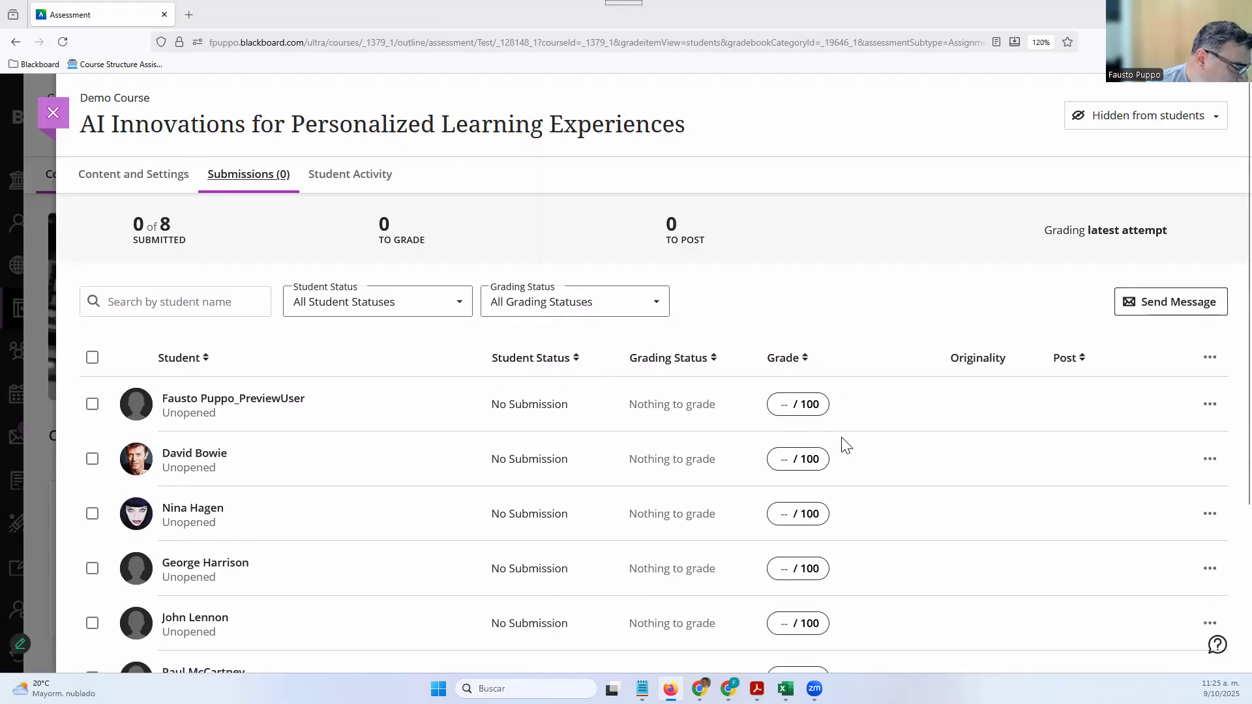
left_click(351, 179)
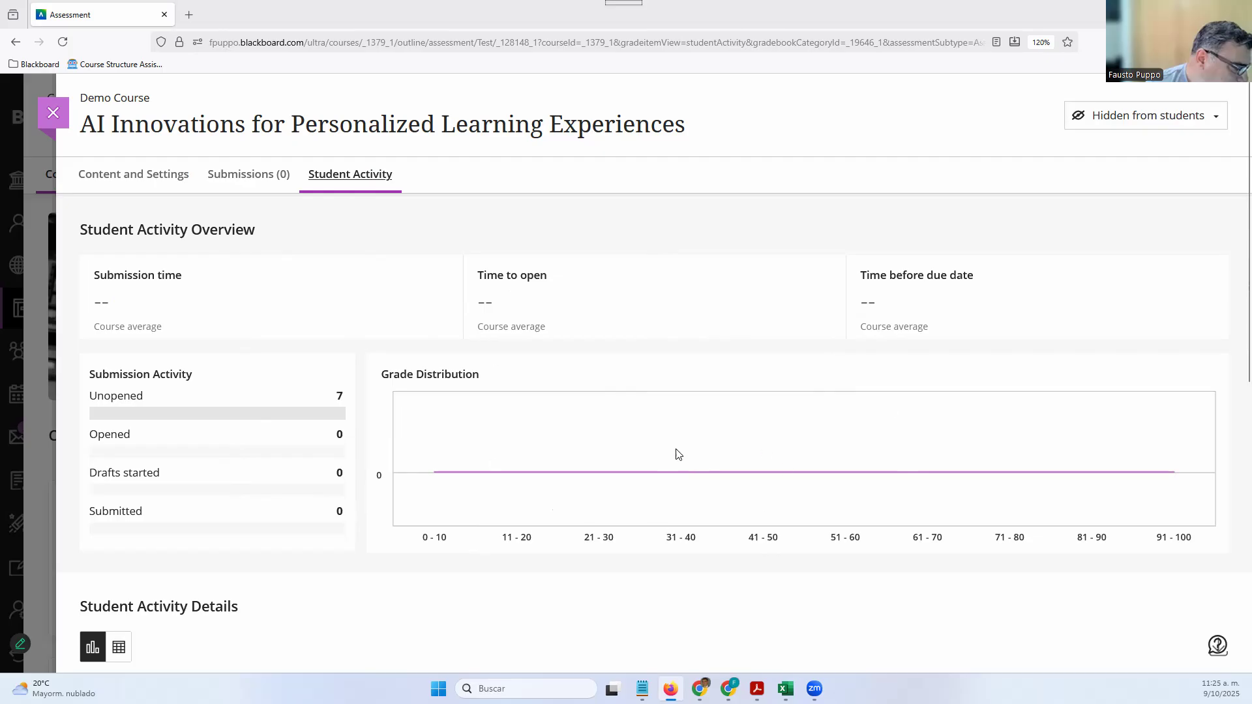
scroll(679, 461, "down", 2)
scroll(740, 276, "up", 2)
scroll(528, 375, "down", 3)
scroll(529, 375, "down", 4)
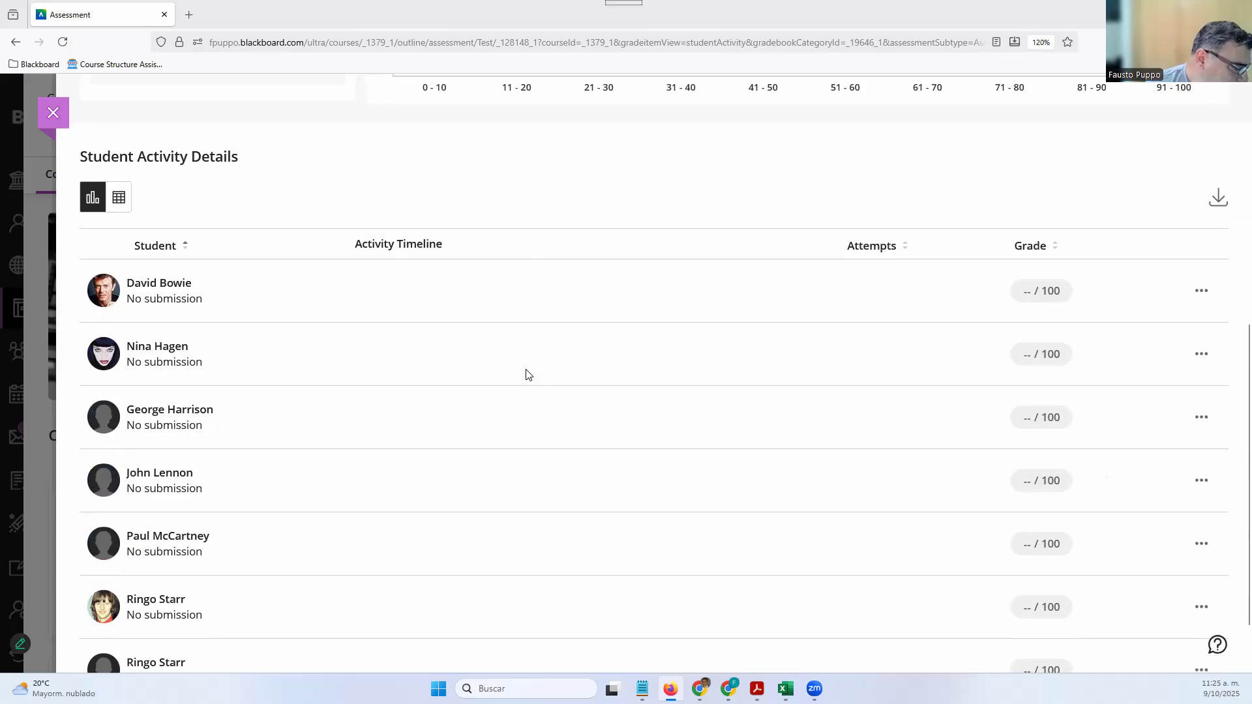
scroll(528, 374, "down", 1)
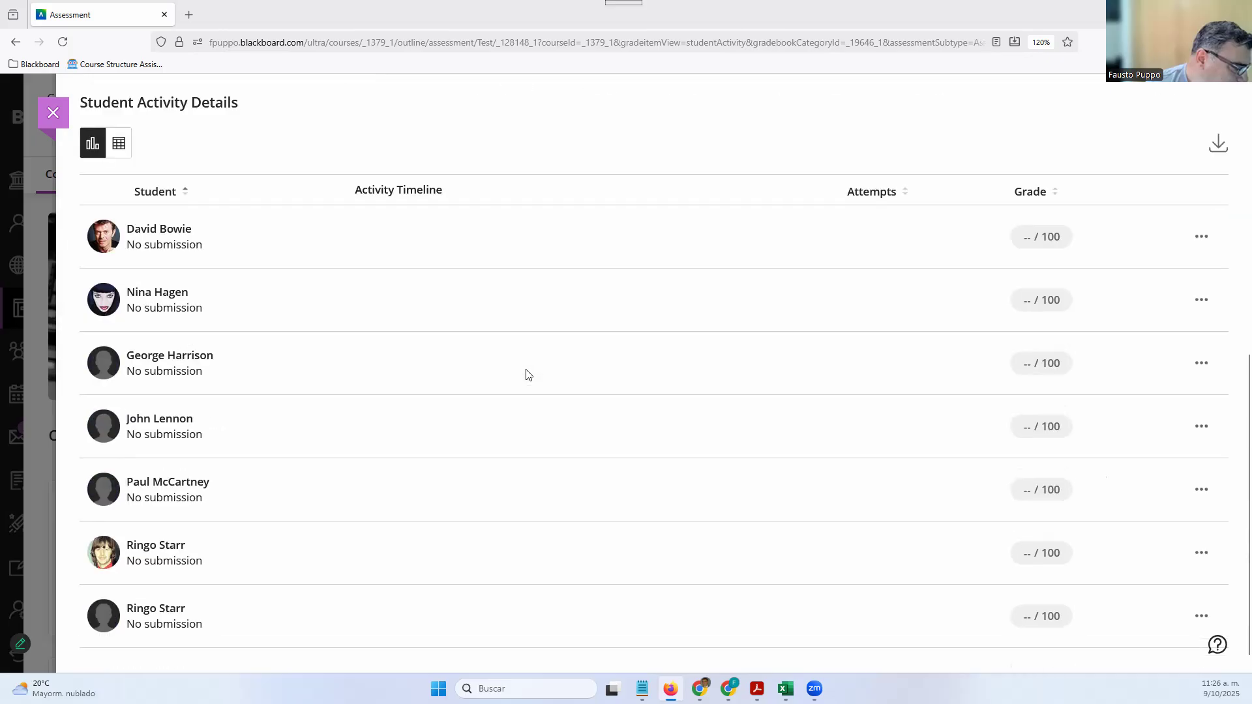
scroll(528, 374, "up", 4)
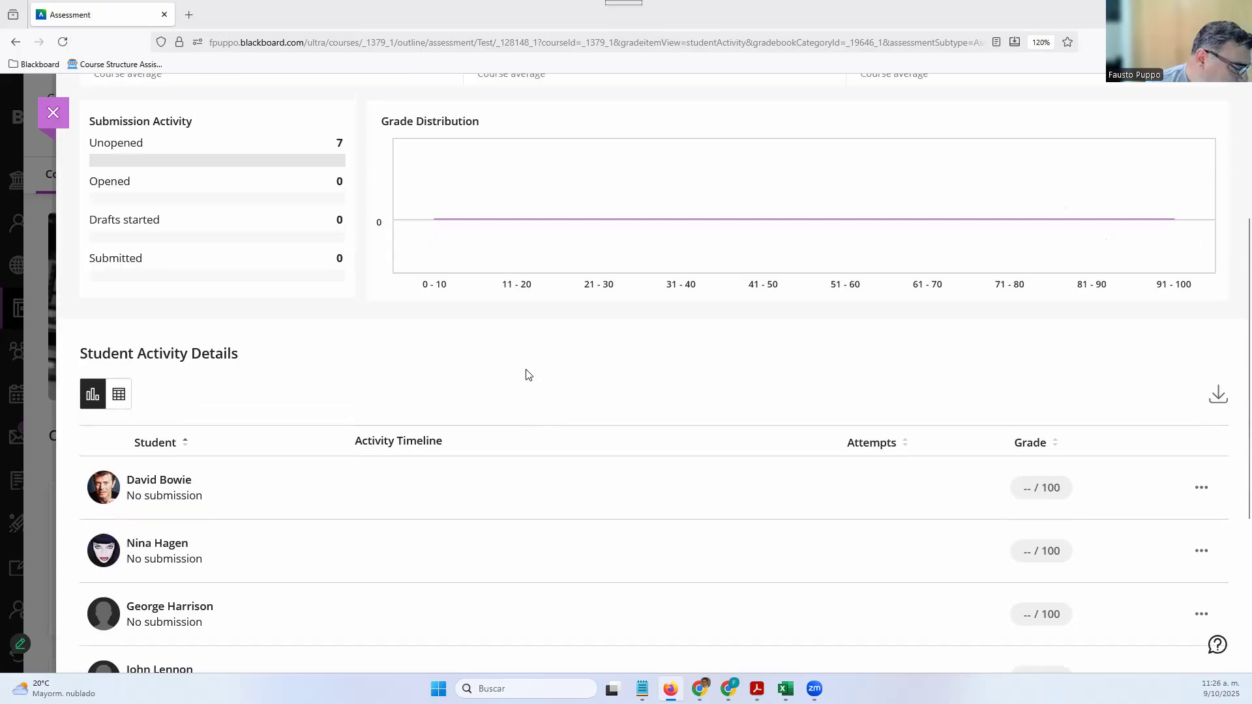
scroll(528, 374, "up", 3)
left_click(141, 177)
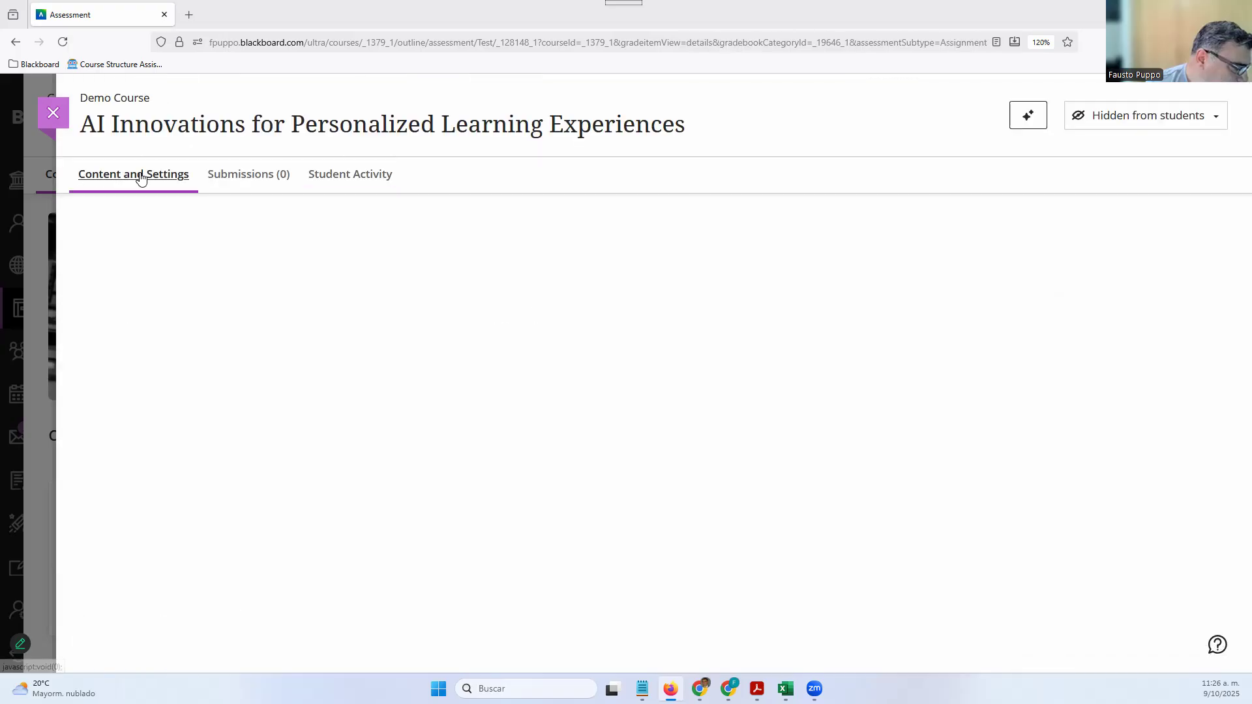
Make the AI Innovations assignment visible to students and return to course content
left_click(1141, 120)
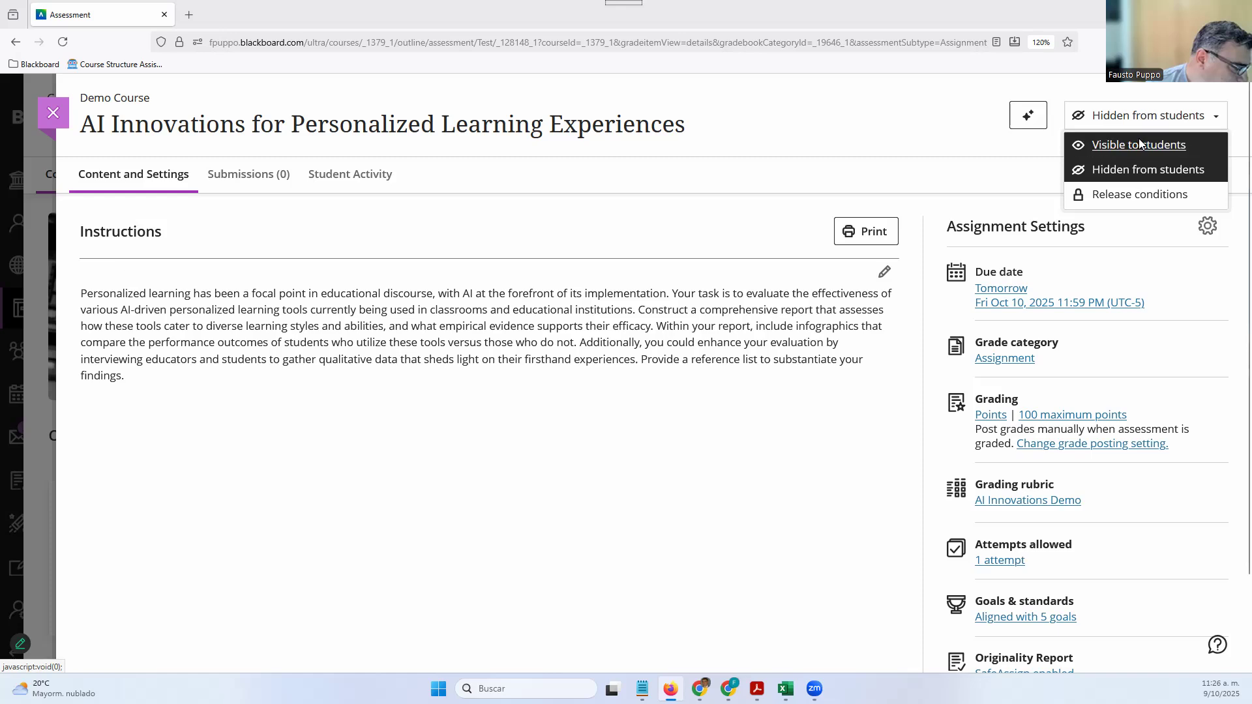
left_click(1139, 144)
left_click(53, 114)
Expand the Sample Module and switch to the other Demo Course browser window
scroll(326, 460, "down", 4)
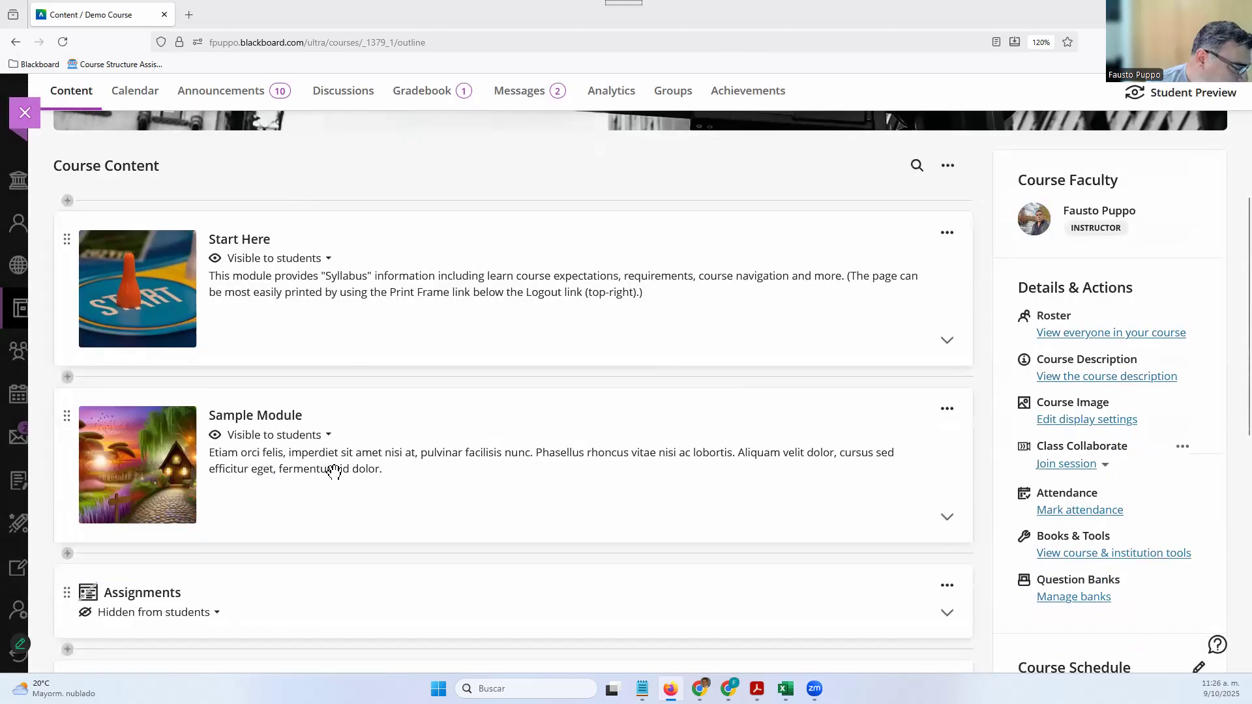
left_click(240, 506)
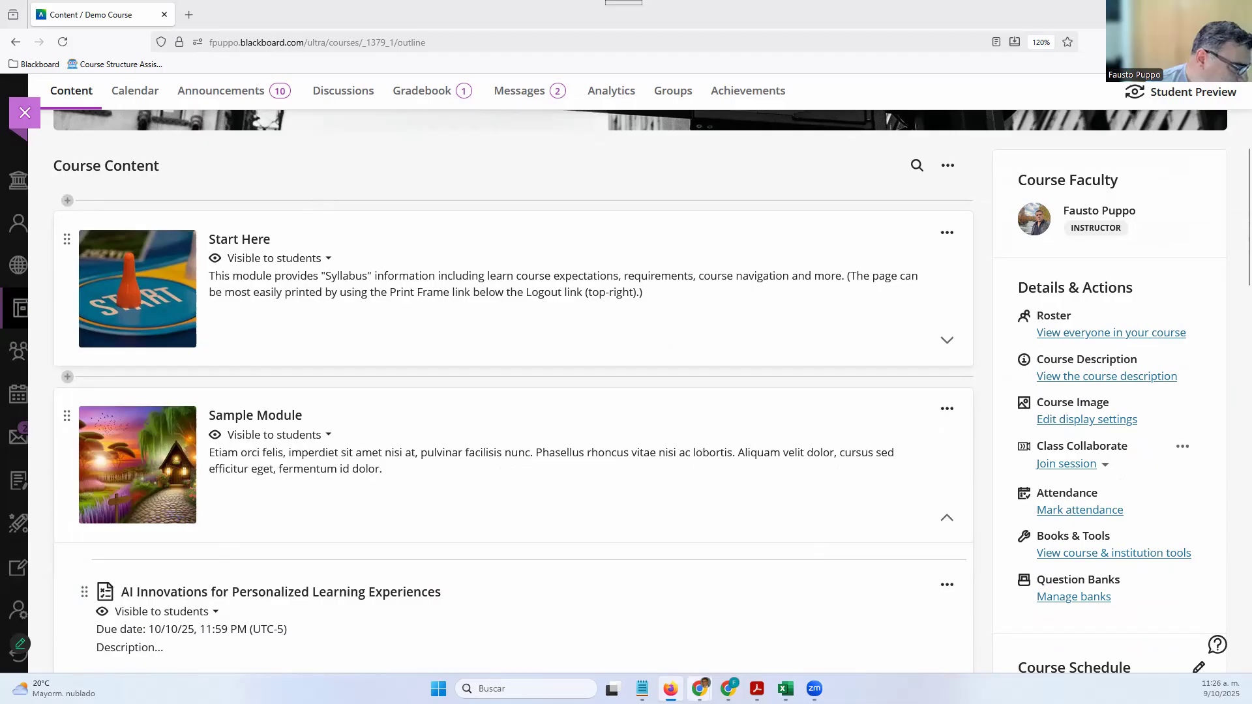
mouse_move(699, 689)
left_click(747, 630)
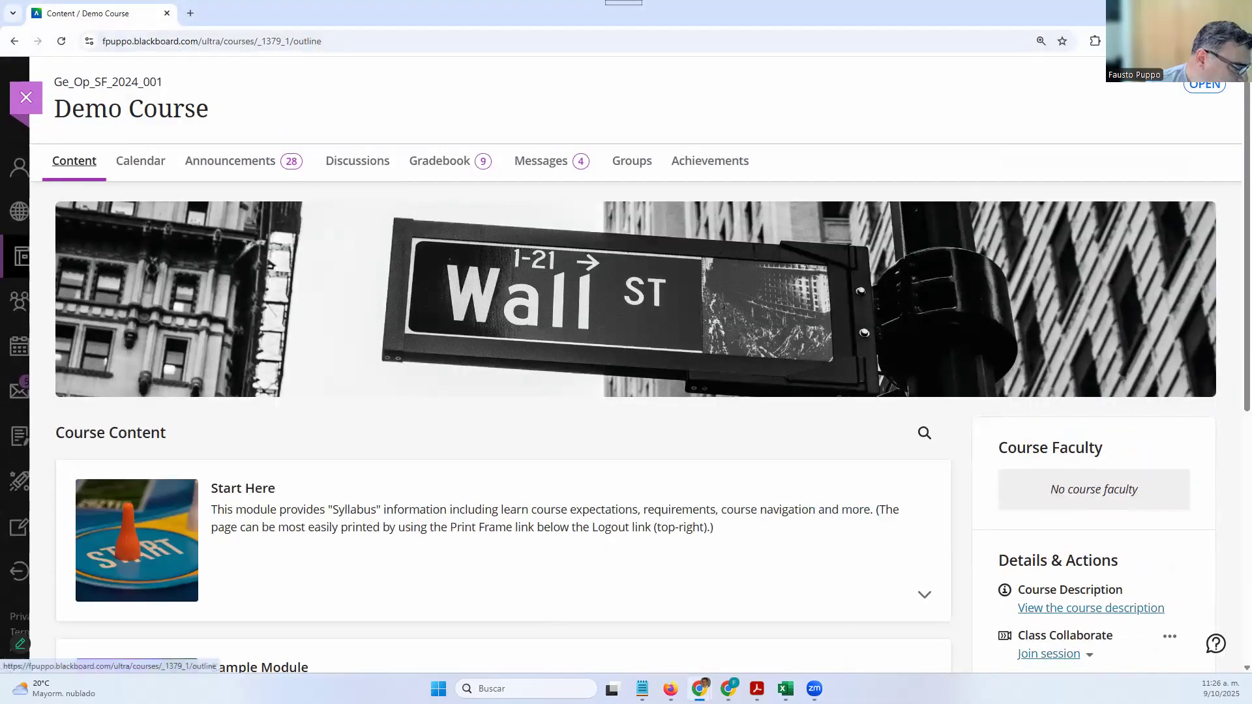
Reload the student course page and open AI Innovations for Personalized Learning Experiences from Sample Module
left_click(61, 41)
scroll(352, 365, "down", 4)
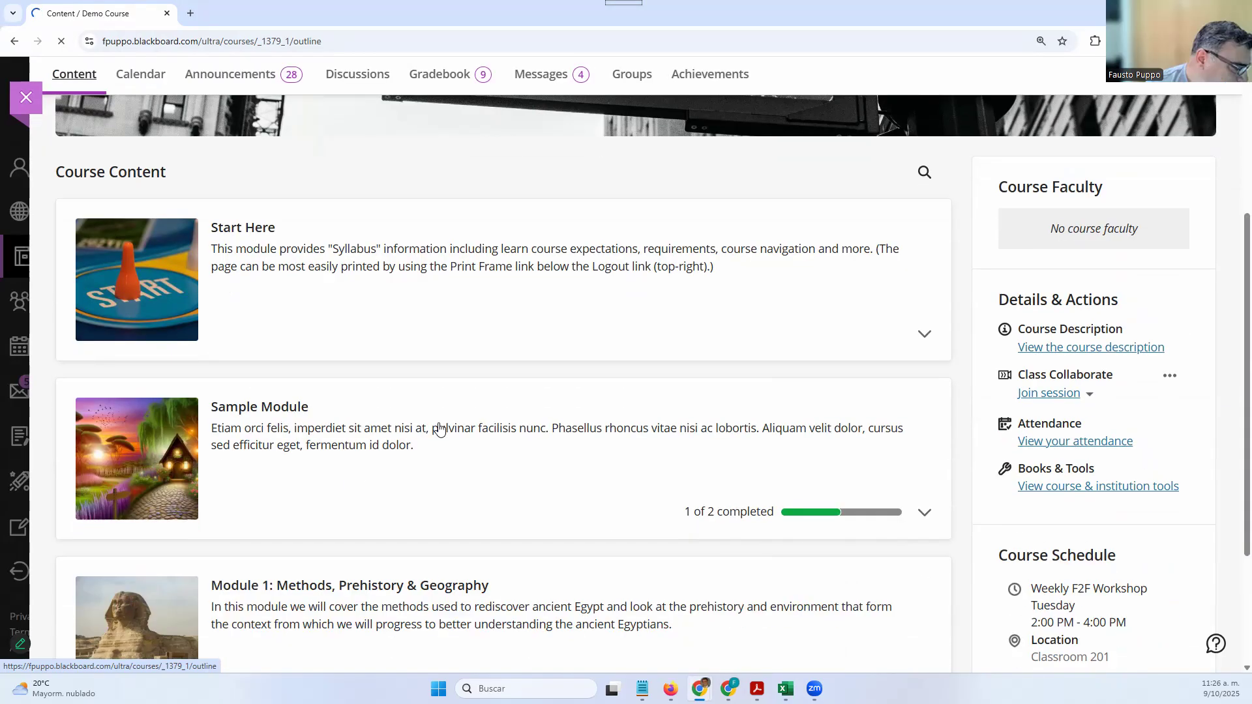
left_click(439, 417)
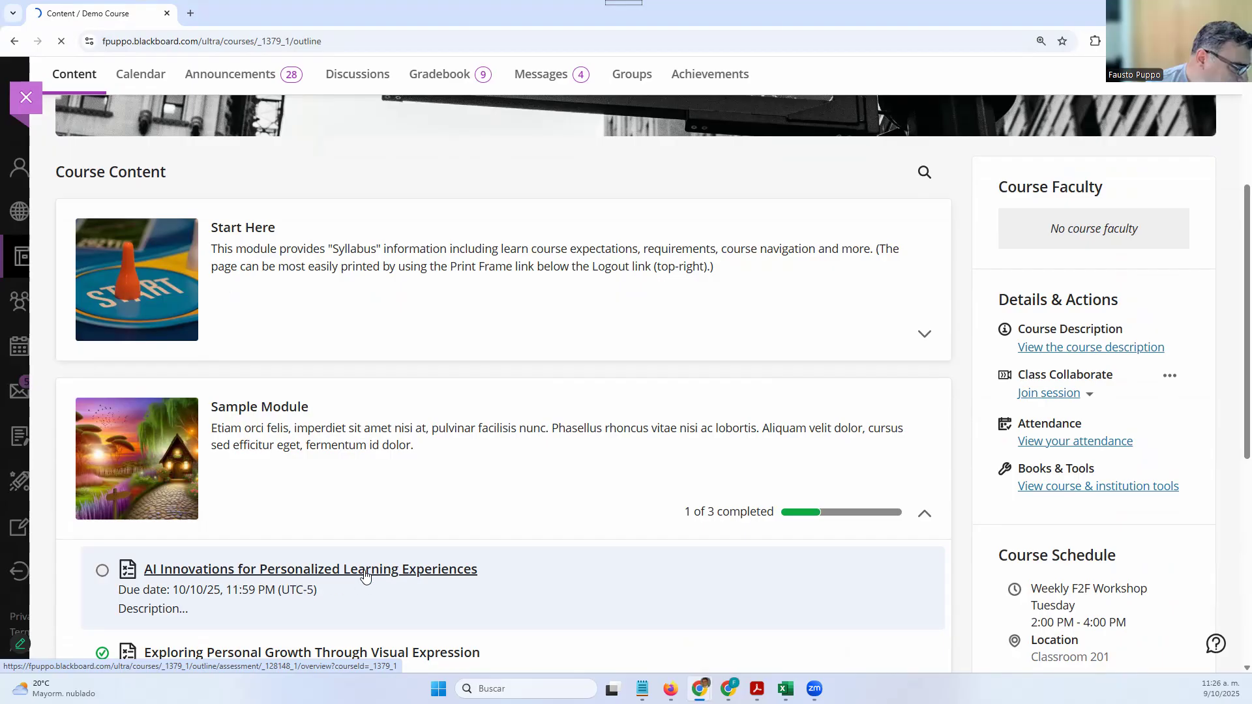
left_click(172, 572)
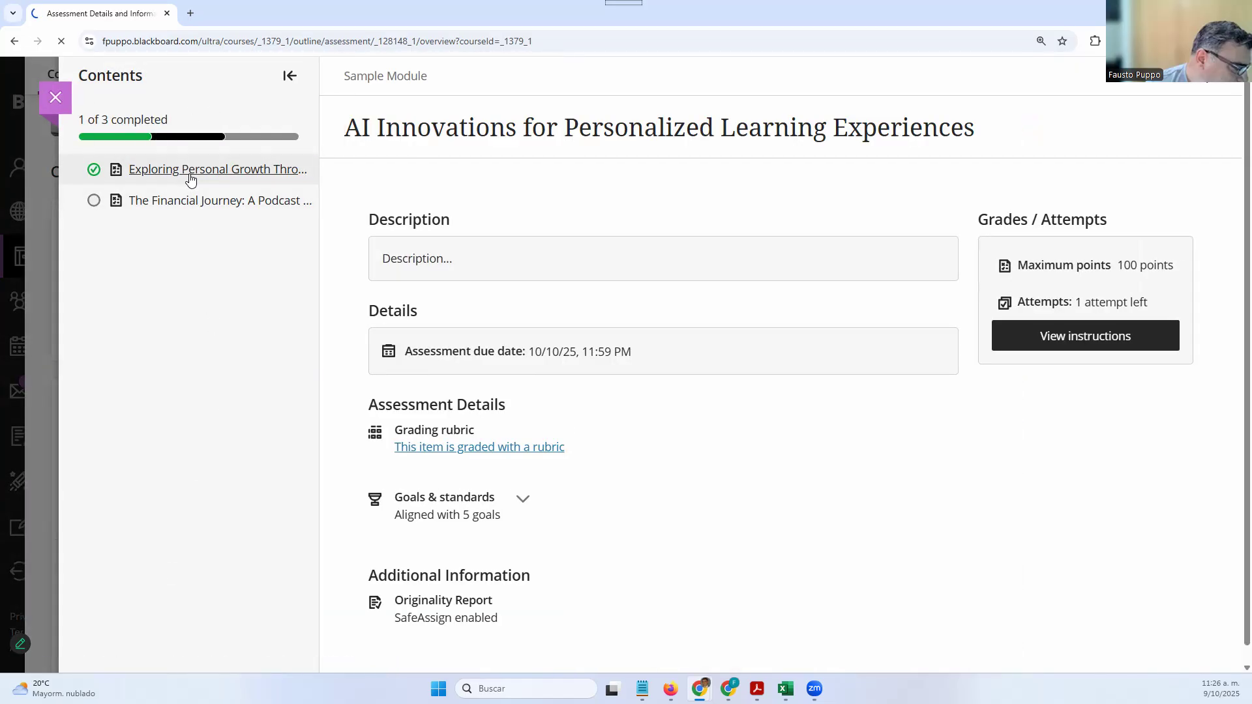
Hide the contents list, open the rubric, and expand Depth of Analysis and Use of Empirical Evidence
left_click(288, 76)
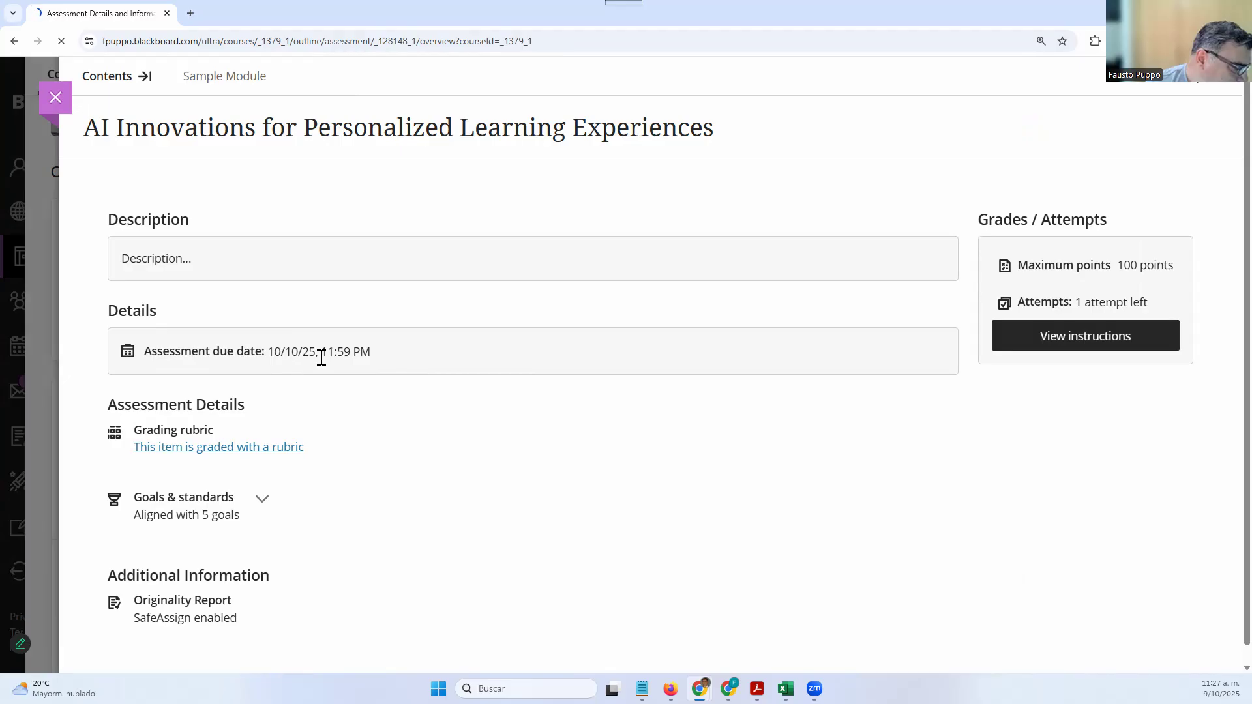
scroll(261, 443, "down", 1)
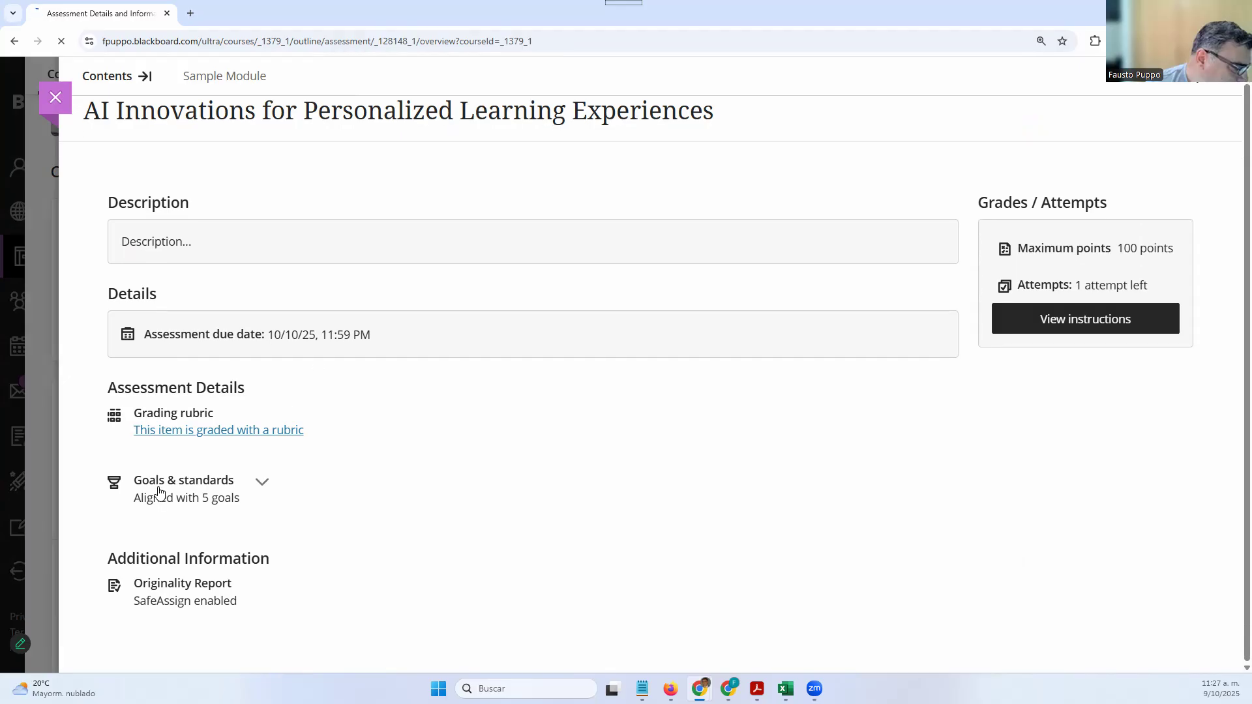
left_click(186, 431)
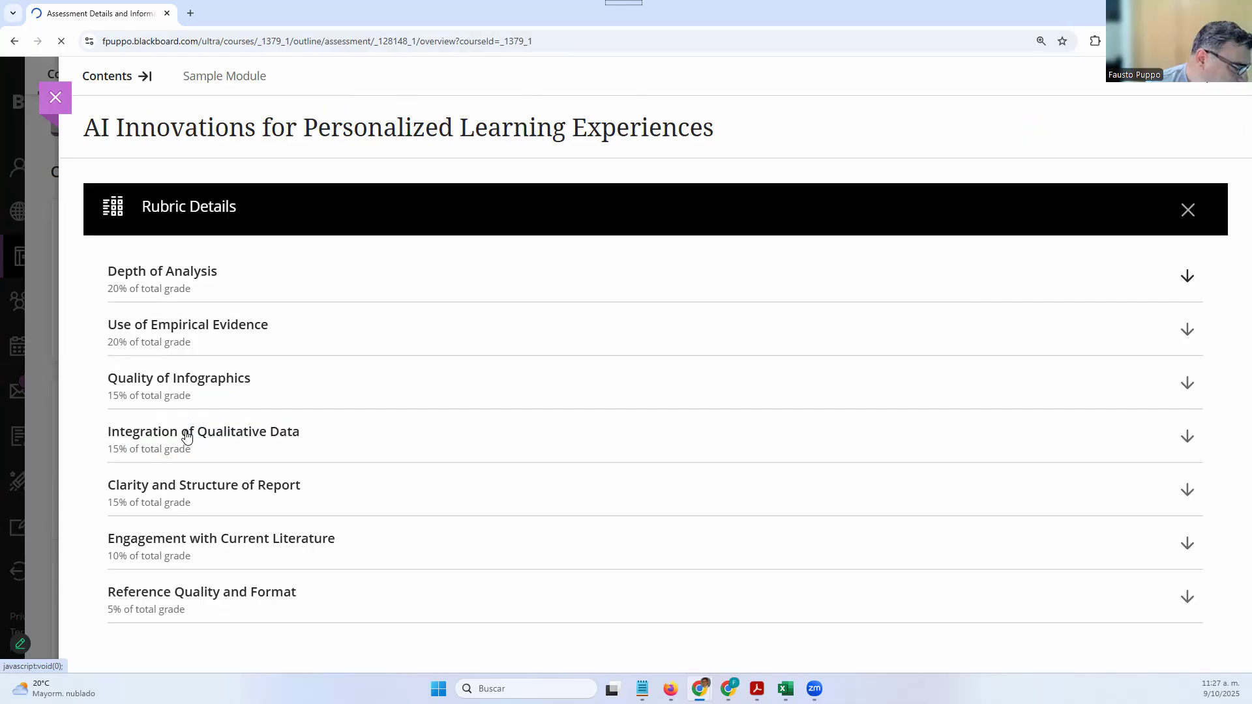
left_click(715, 291)
scroll(692, 483, "down", 2)
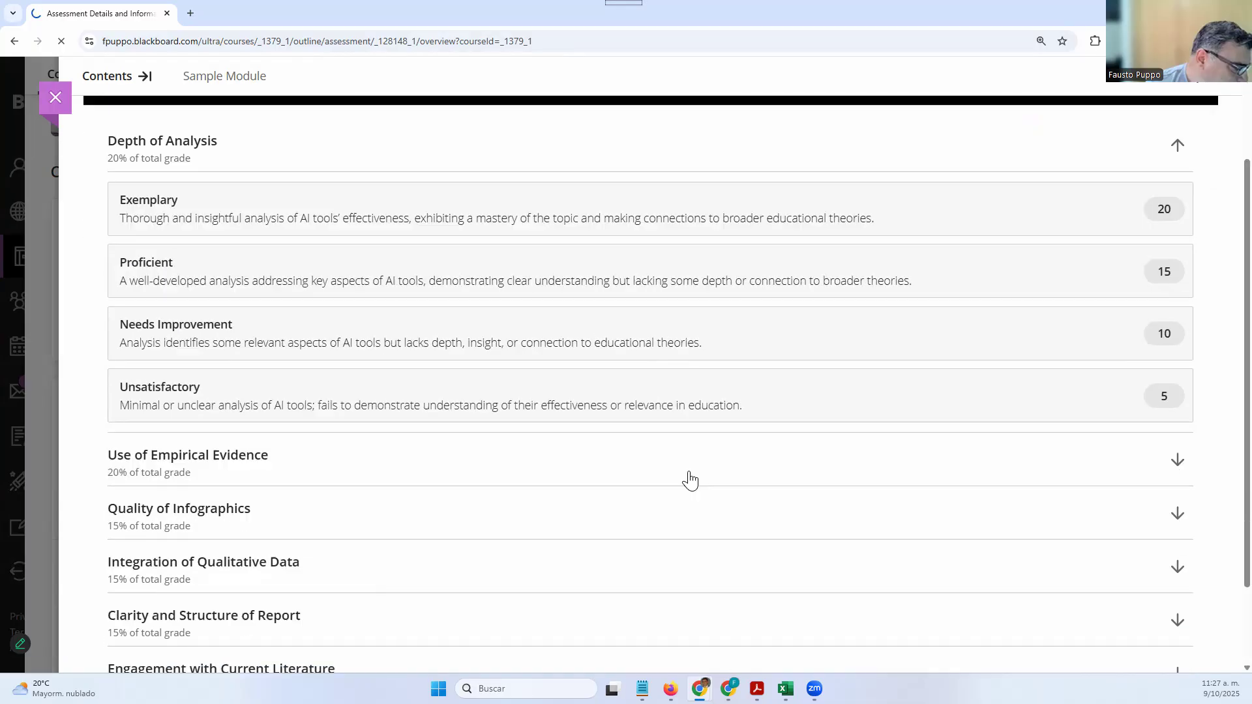
left_click(684, 475)
Expand Quality of Infographics, Qualitative Data, Clarity and Structure, and Current Literature rating levels
scroll(685, 475, "down", 5)
left_click(685, 467)
scroll(683, 470, "down", 4)
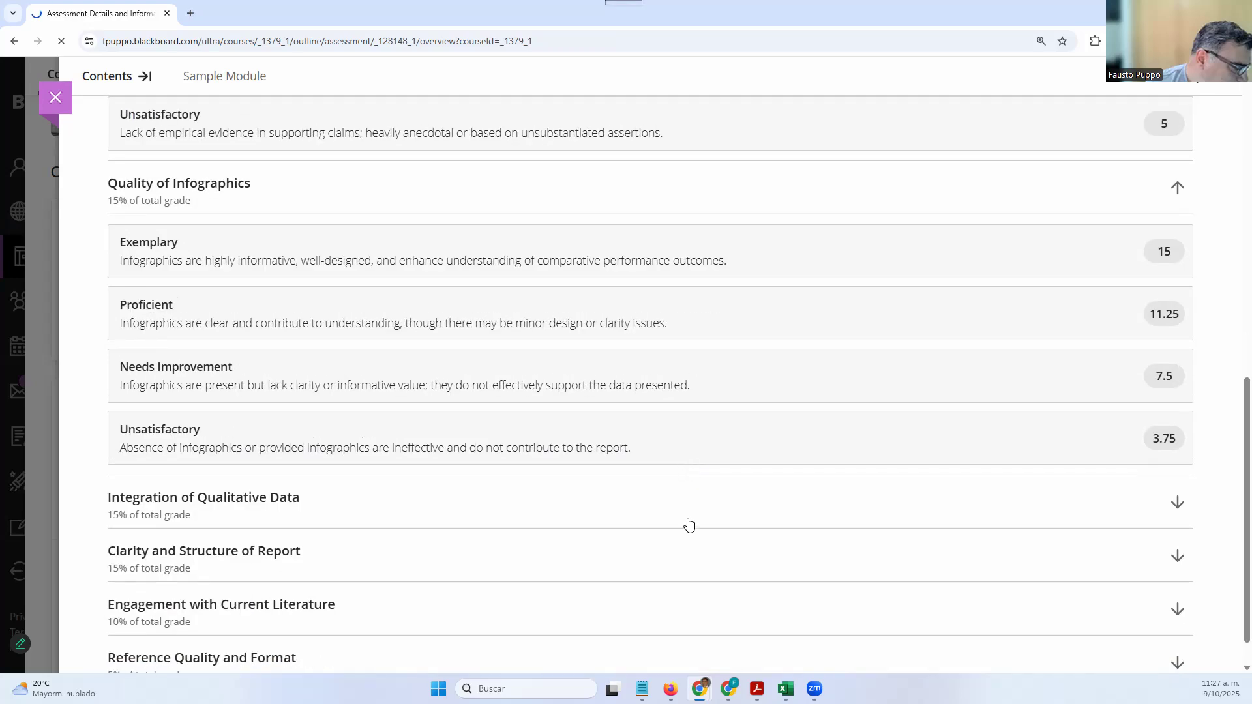
left_click(688, 525)
scroll(685, 523, "down", 5)
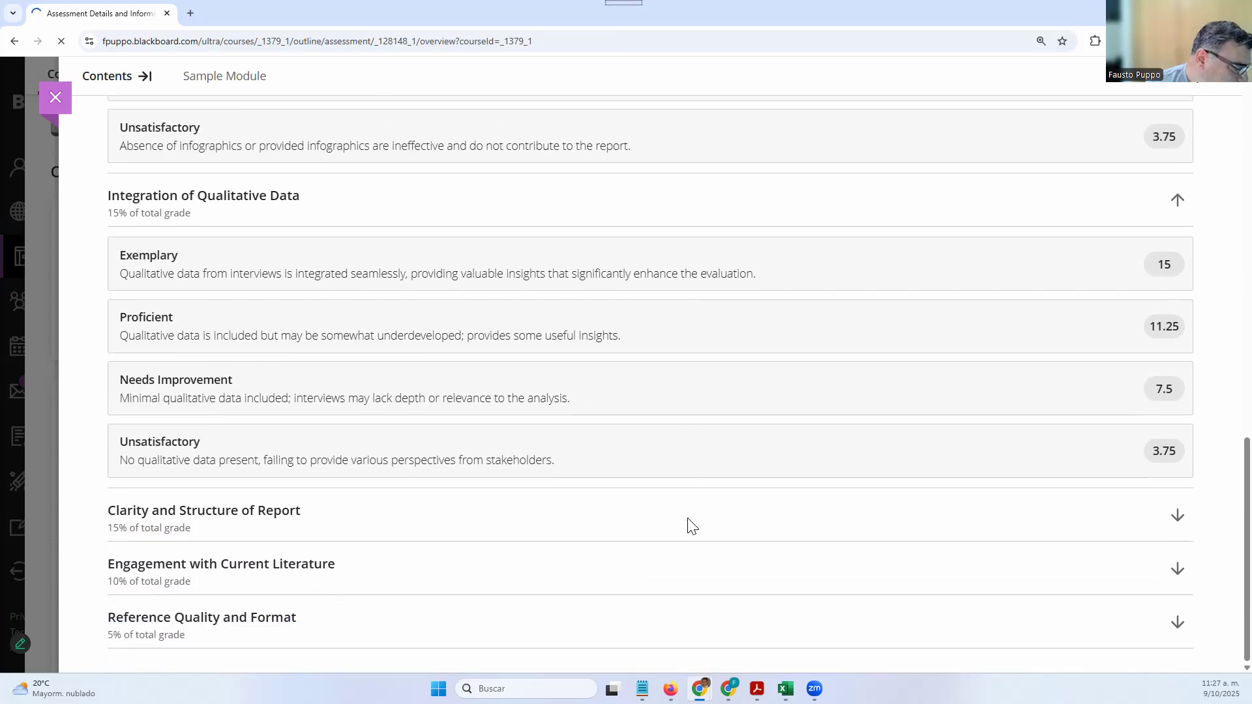
left_click(688, 522)
scroll(688, 525, "down", 3)
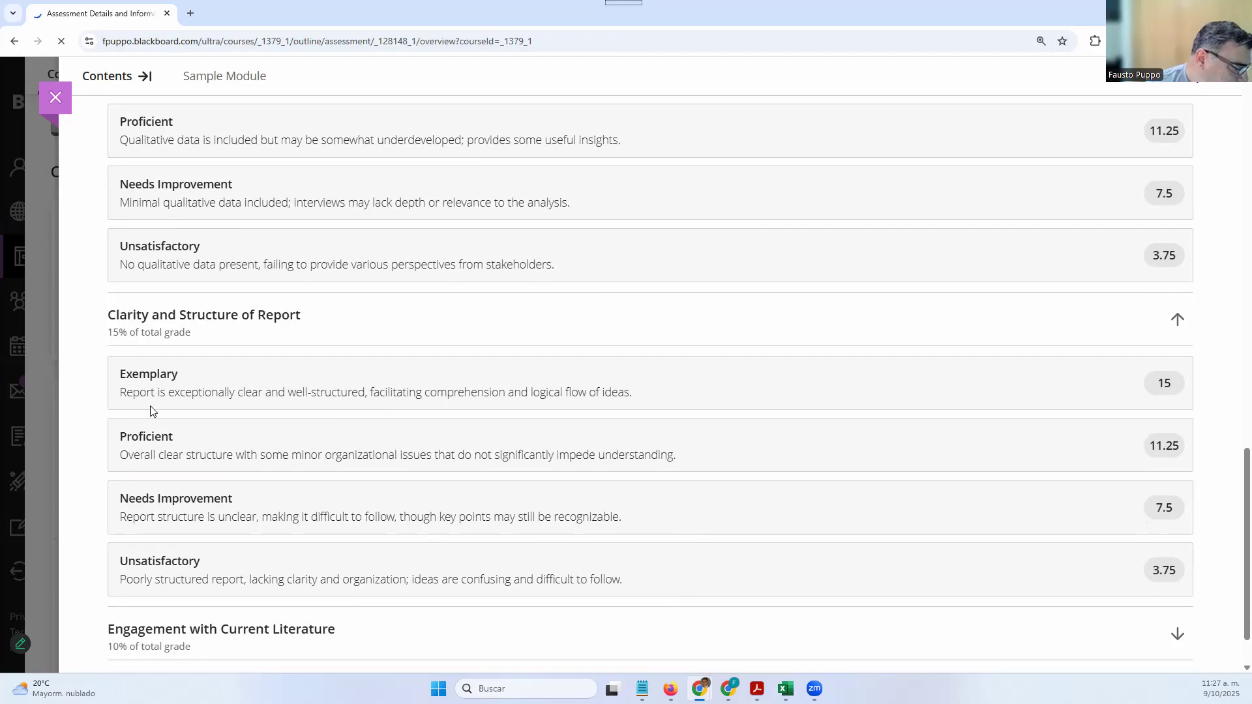
scroll(194, 190, "up", 1)
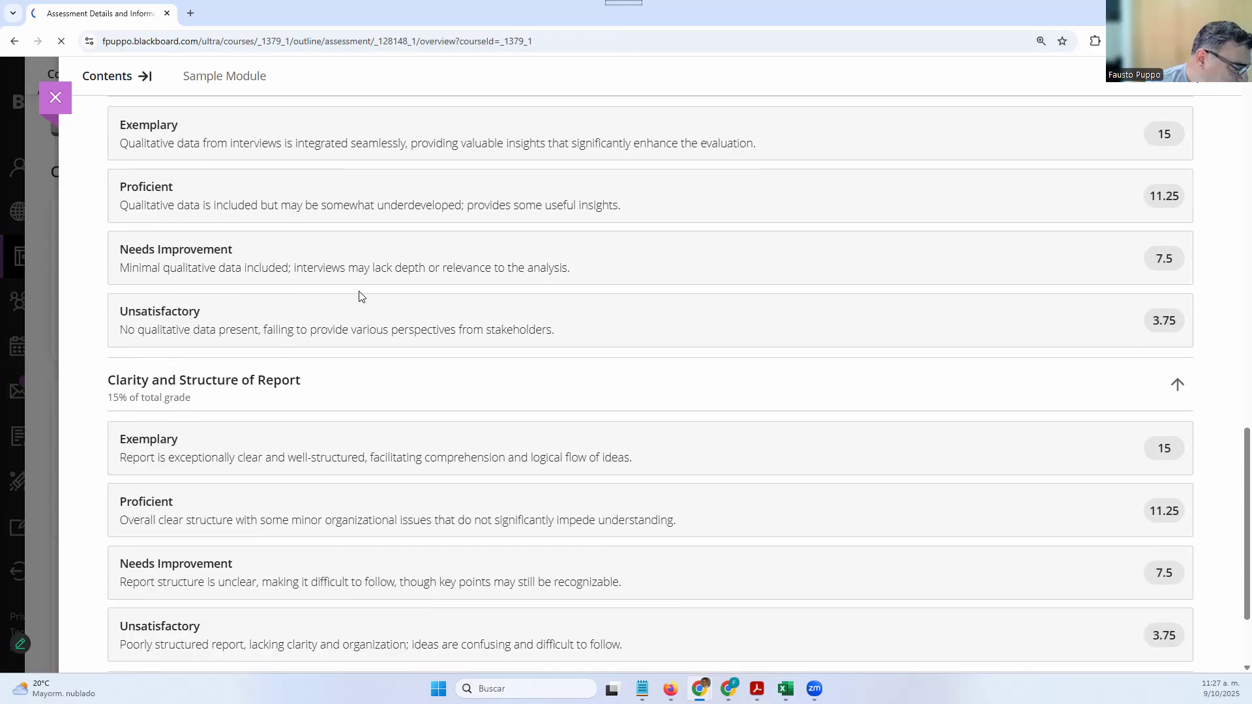
scroll(385, 512, "down", 2)
left_click(421, 578)
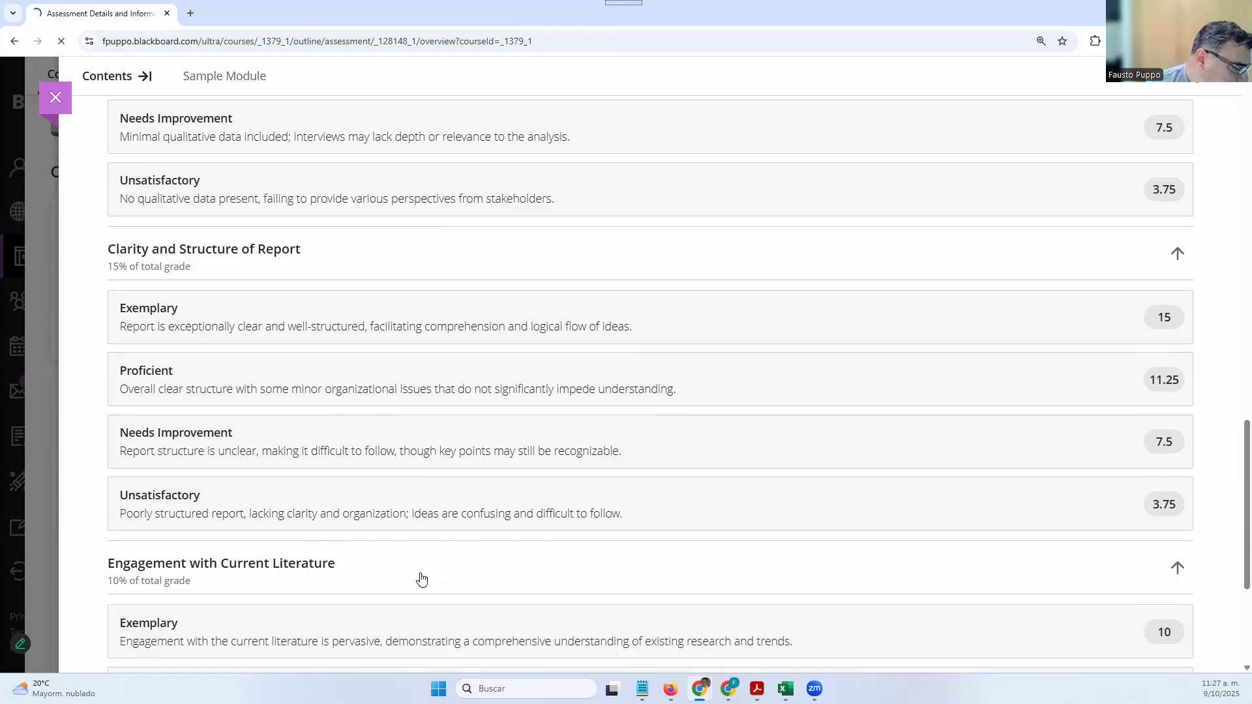
Close the rubric and return to the AI Innovations assignment details
scroll(421, 579, "down", 4)
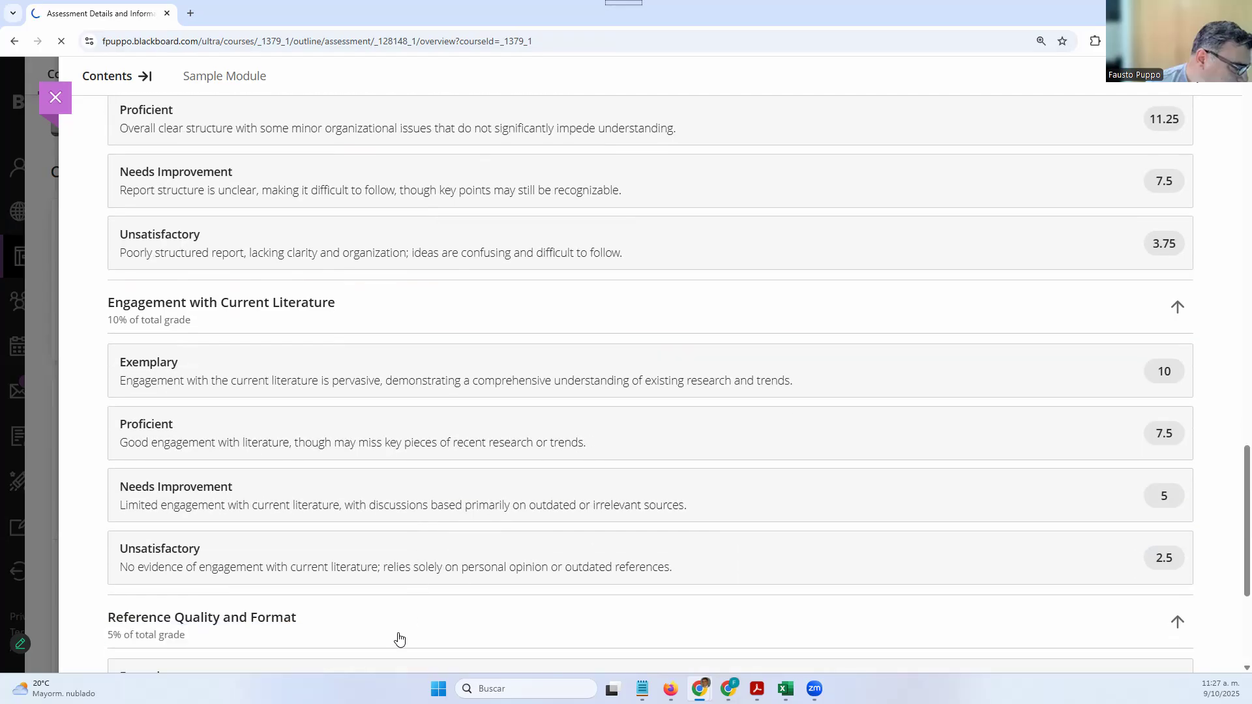
scroll(400, 639, "down", 3)
scroll(391, 612, "up", 20)
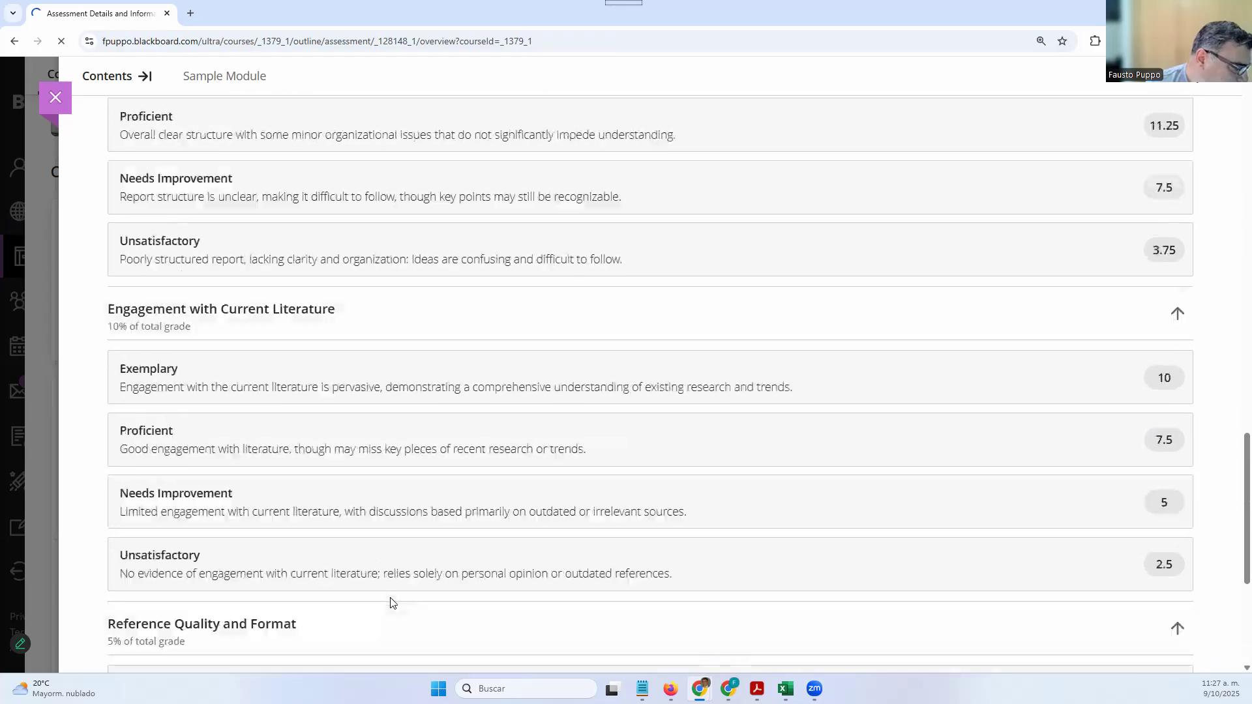
scroll(323, 343, "up", 3)
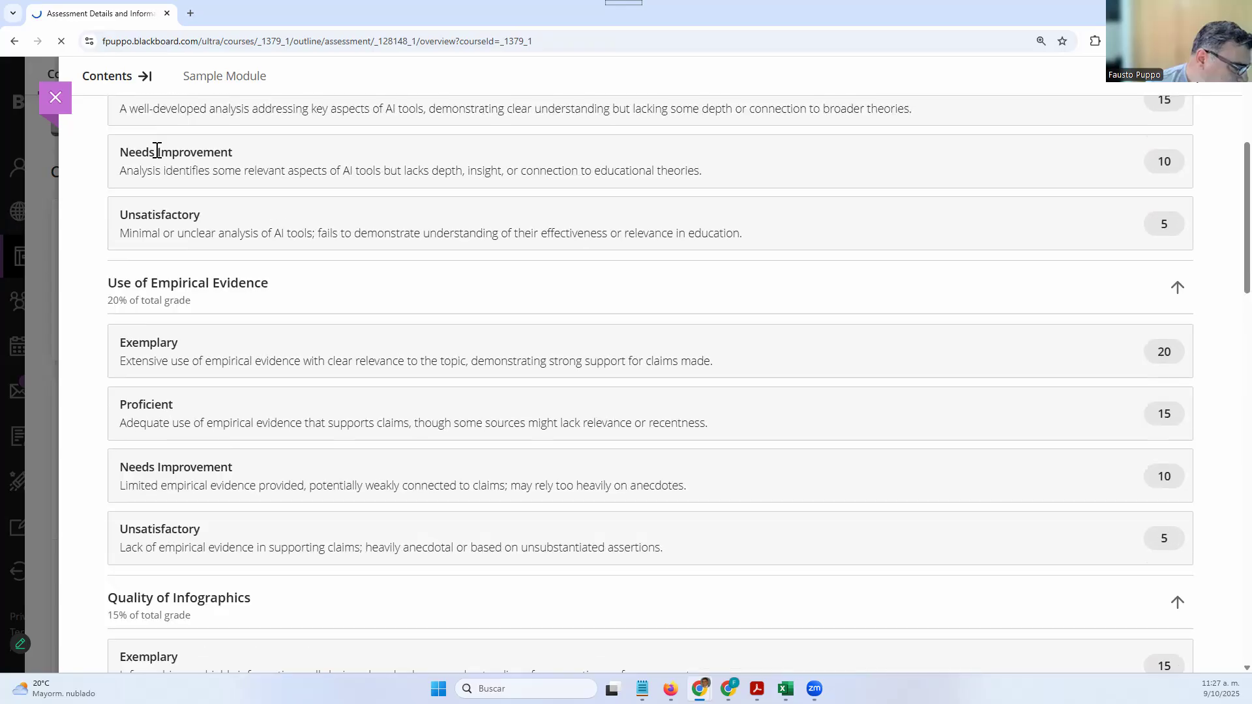
left_click(55, 97)
left_click(232, 573)
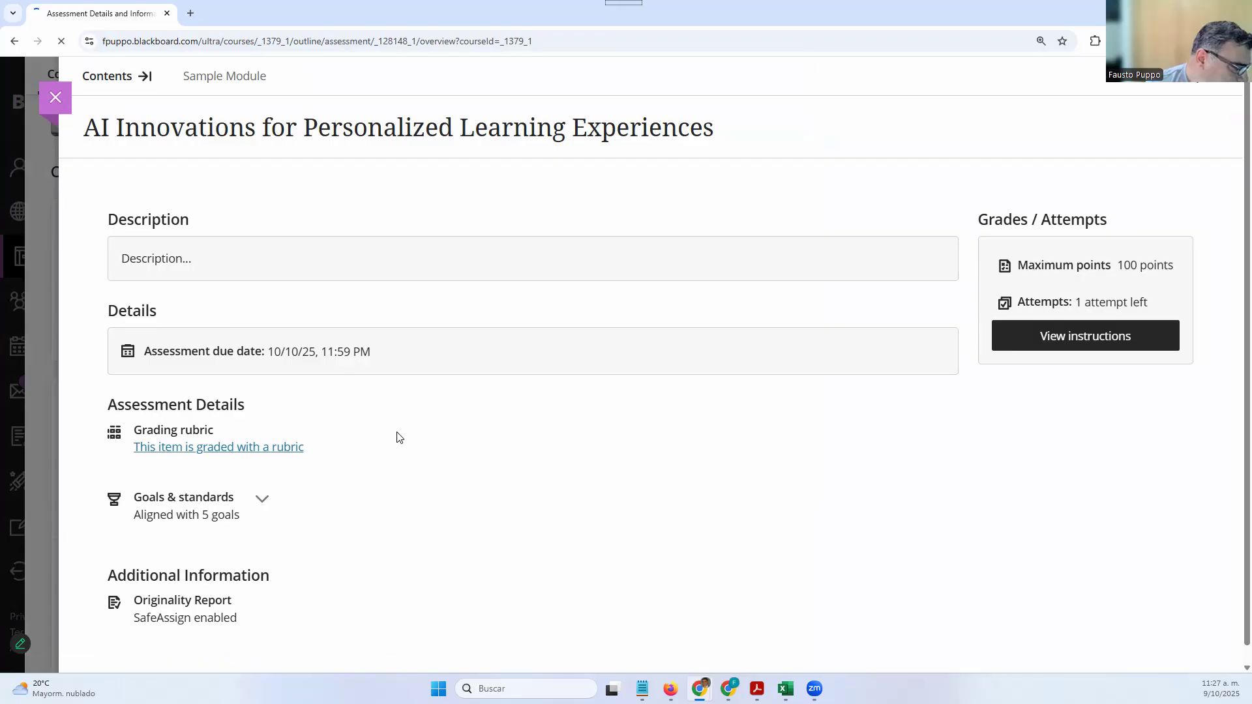
Expand Goals & standards to view the rubric's aligned learning outcomes, then collapse it
scroll(397, 436, "down", 1)
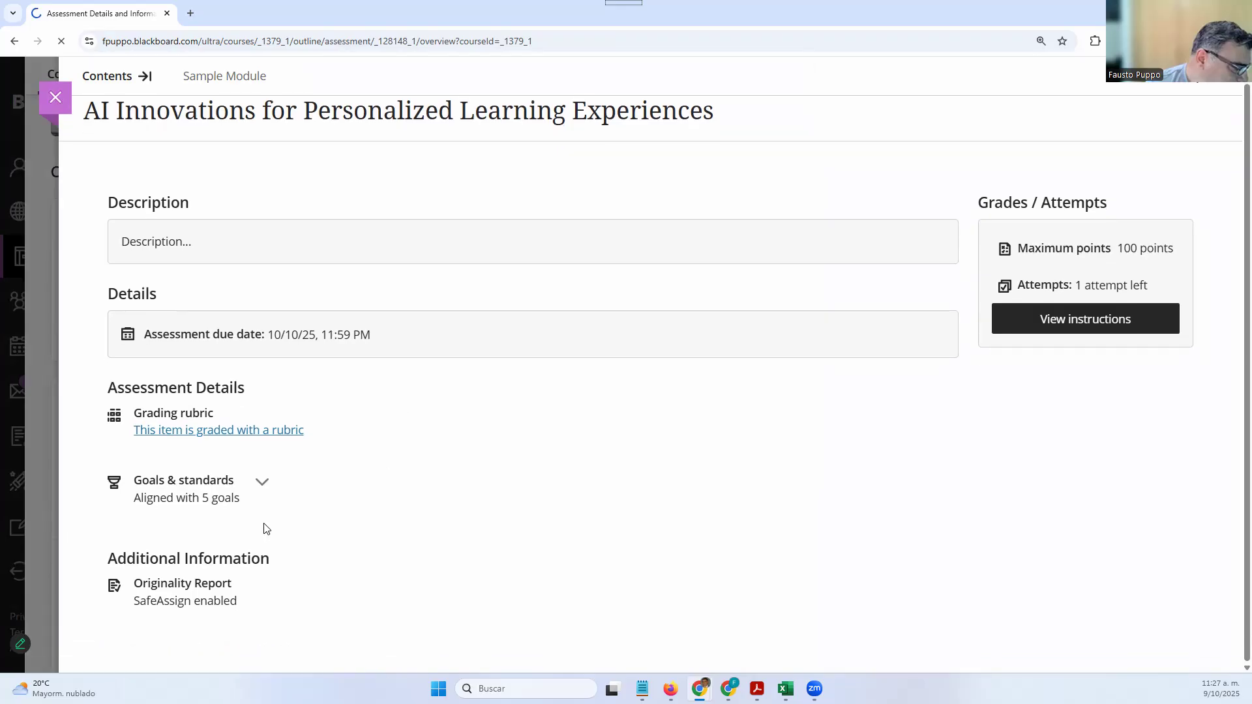
left_click(262, 489)
scroll(293, 557, "down", 4)
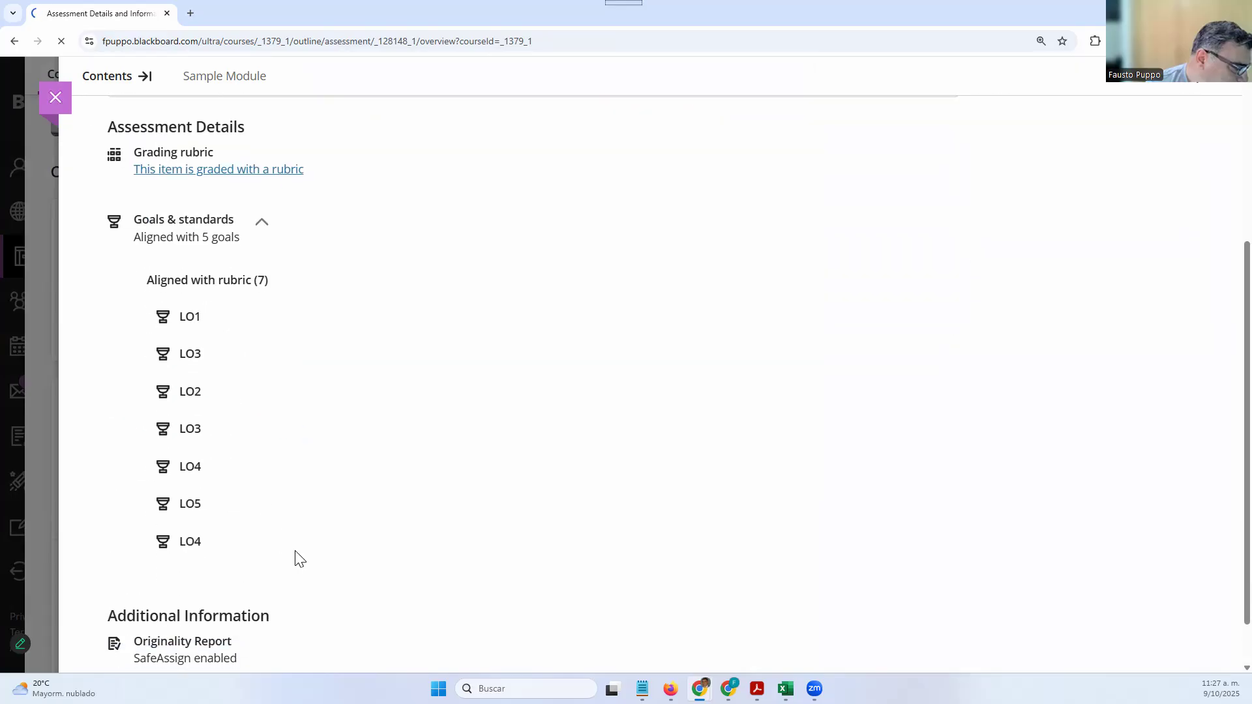
scroll(299, 441, "up", 2)
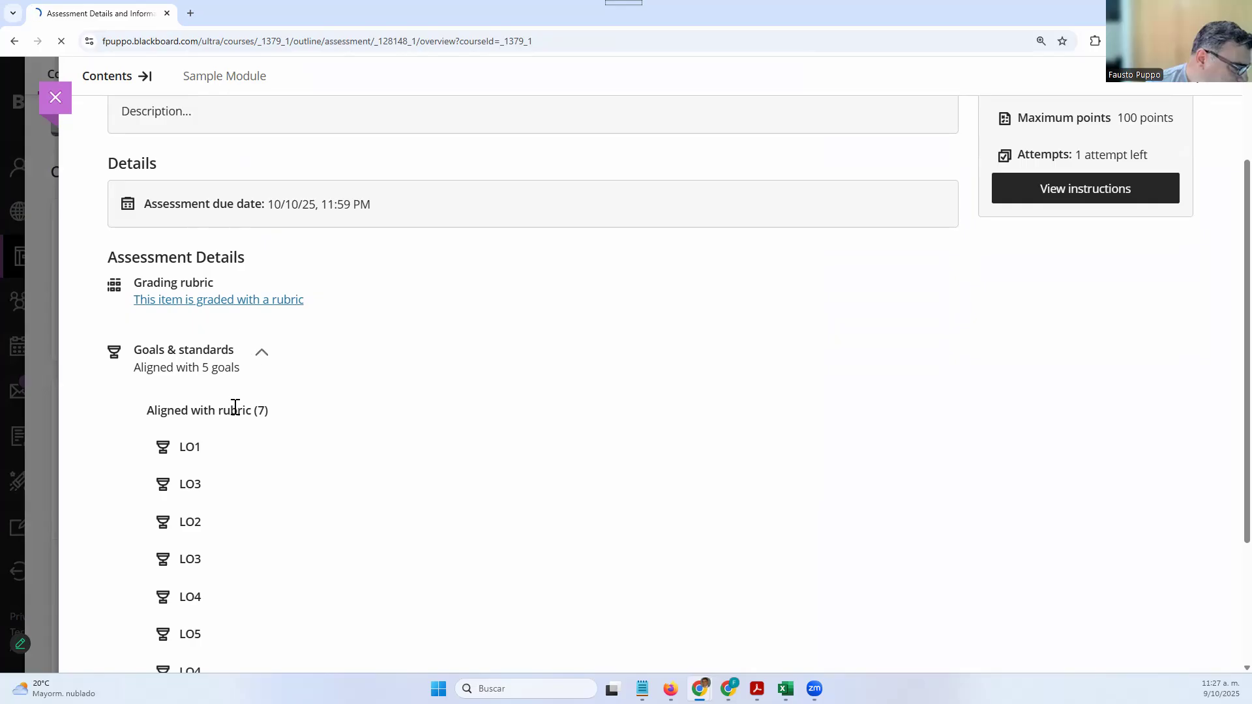
scroll(235, 476, "down", 1)
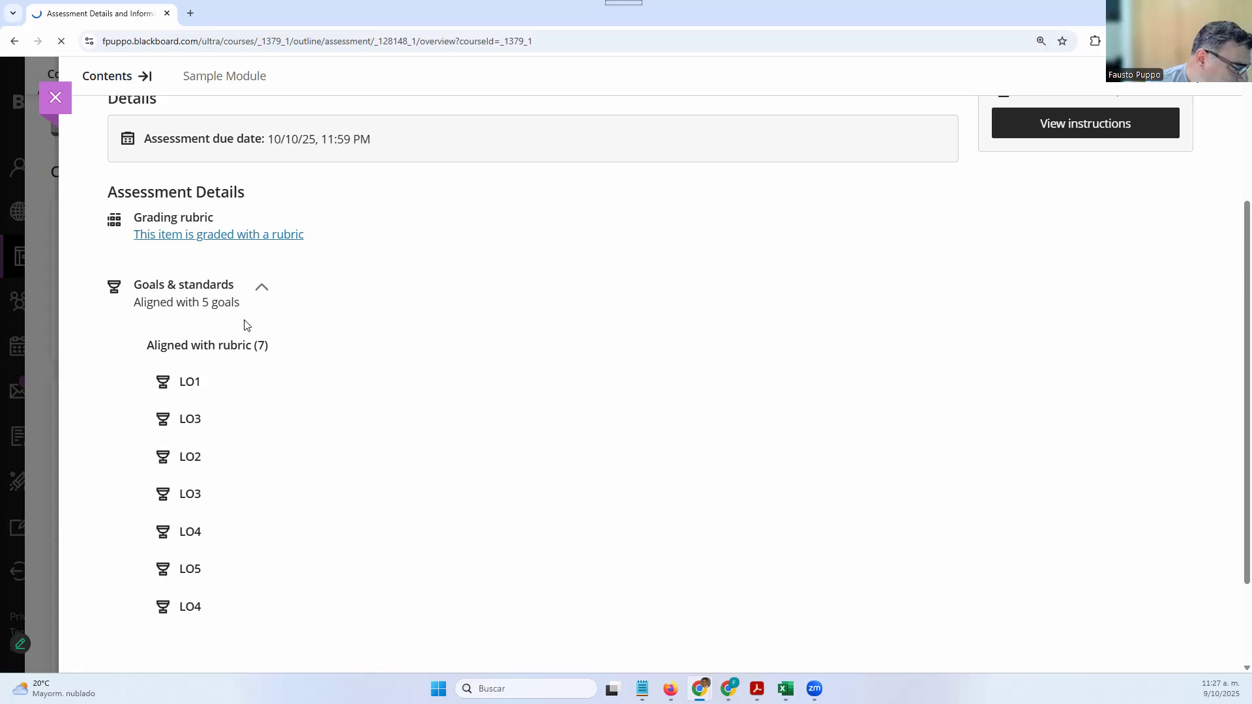
left_click(261, 284)
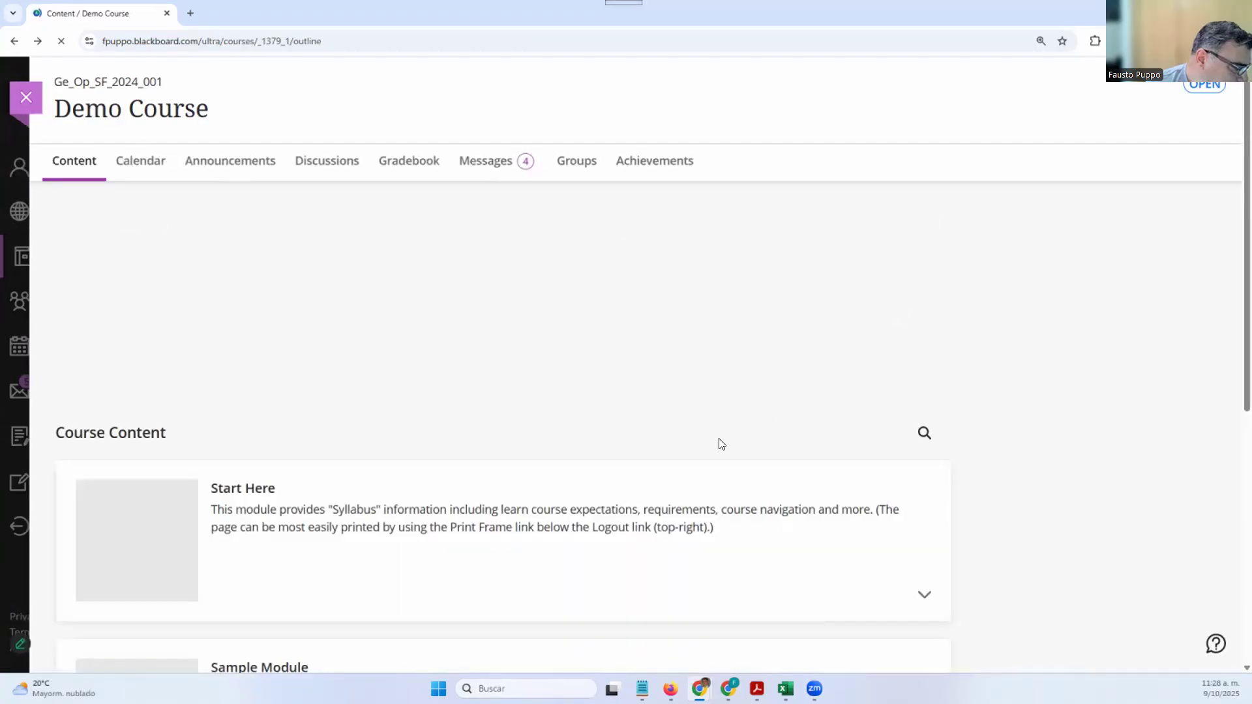
Expand the Sample Module card and reopen the AI Innovations for Personalized Learning Experiences assignment
scroll(719, 442, "down", 3)
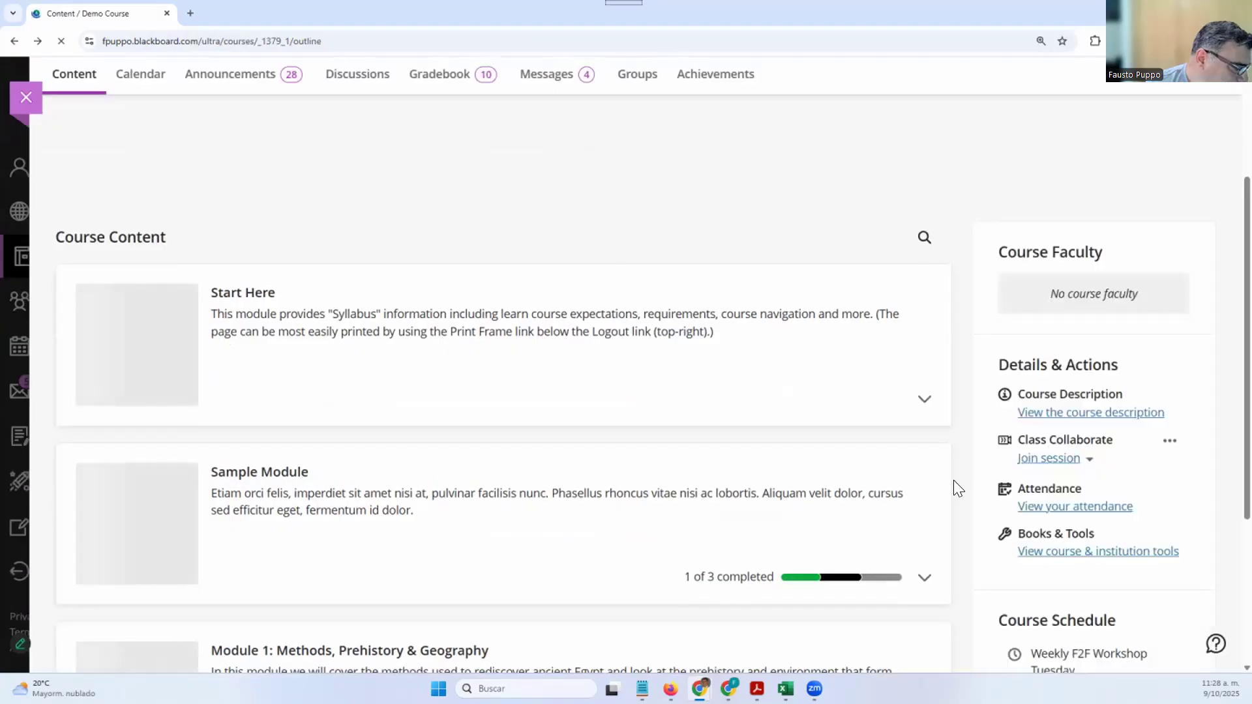
scroll(405, 442, "down", 1)
left_click(355, 406)
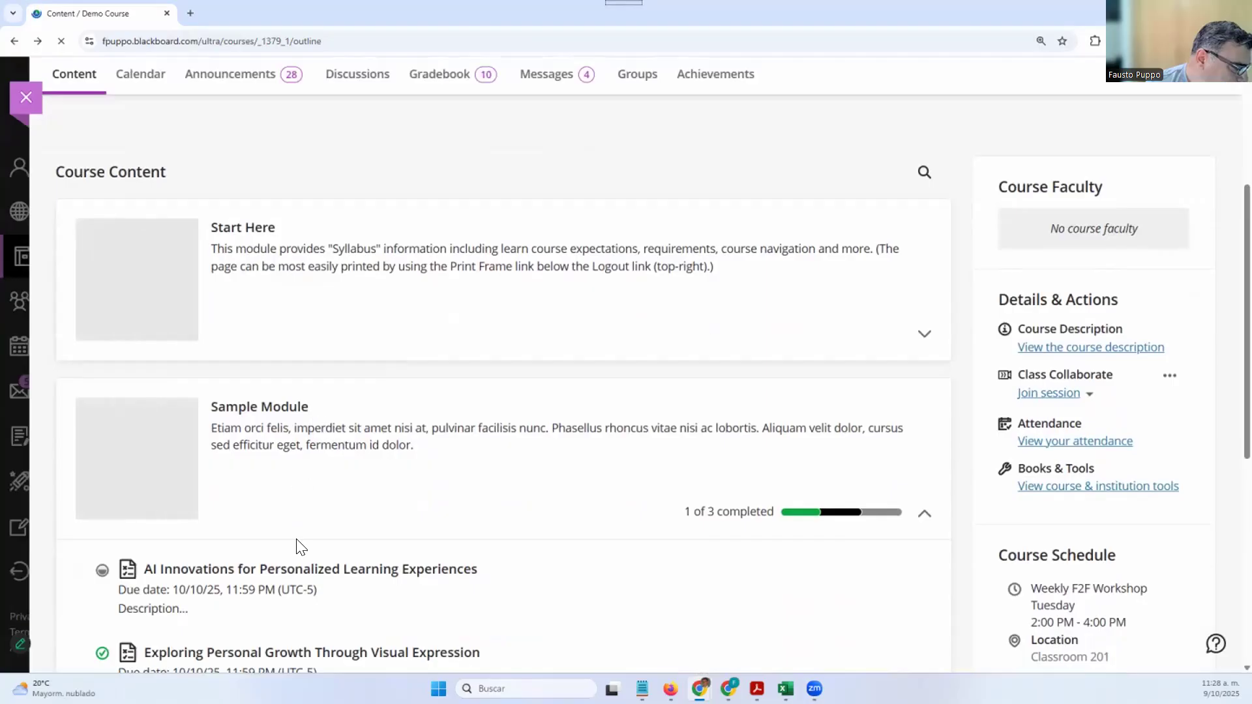
left_click(311, 574)
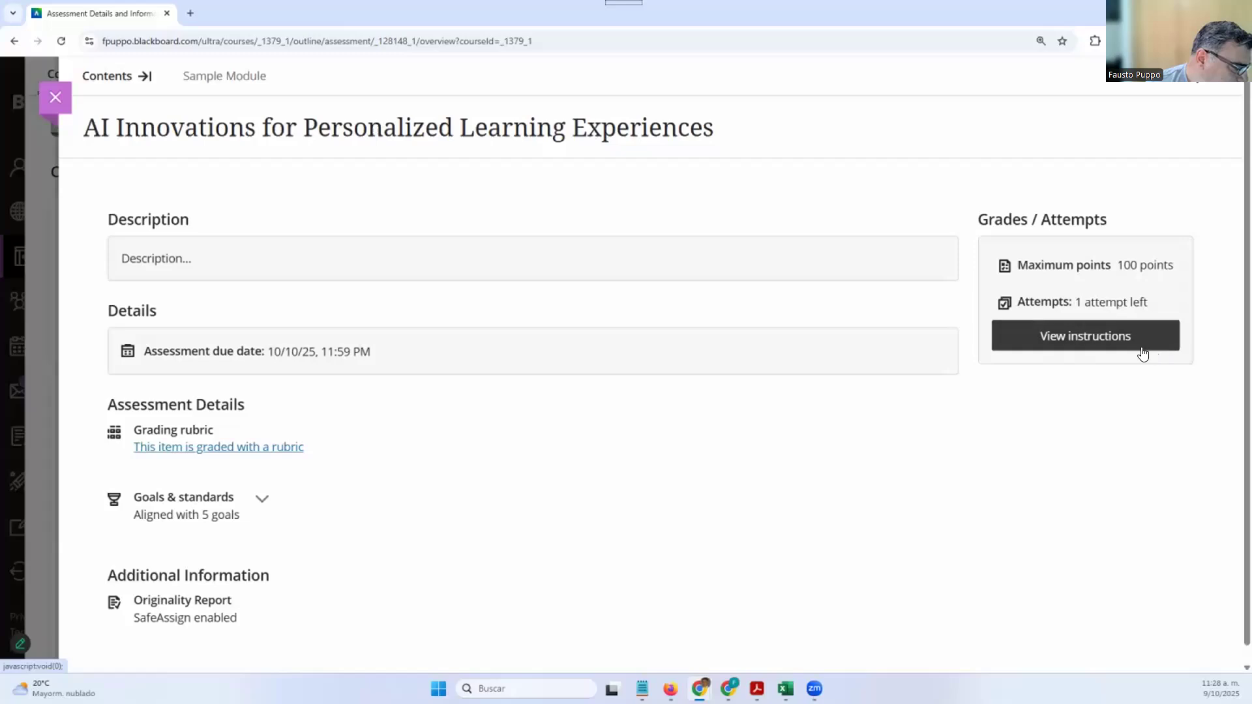
left_click(1082, 339)
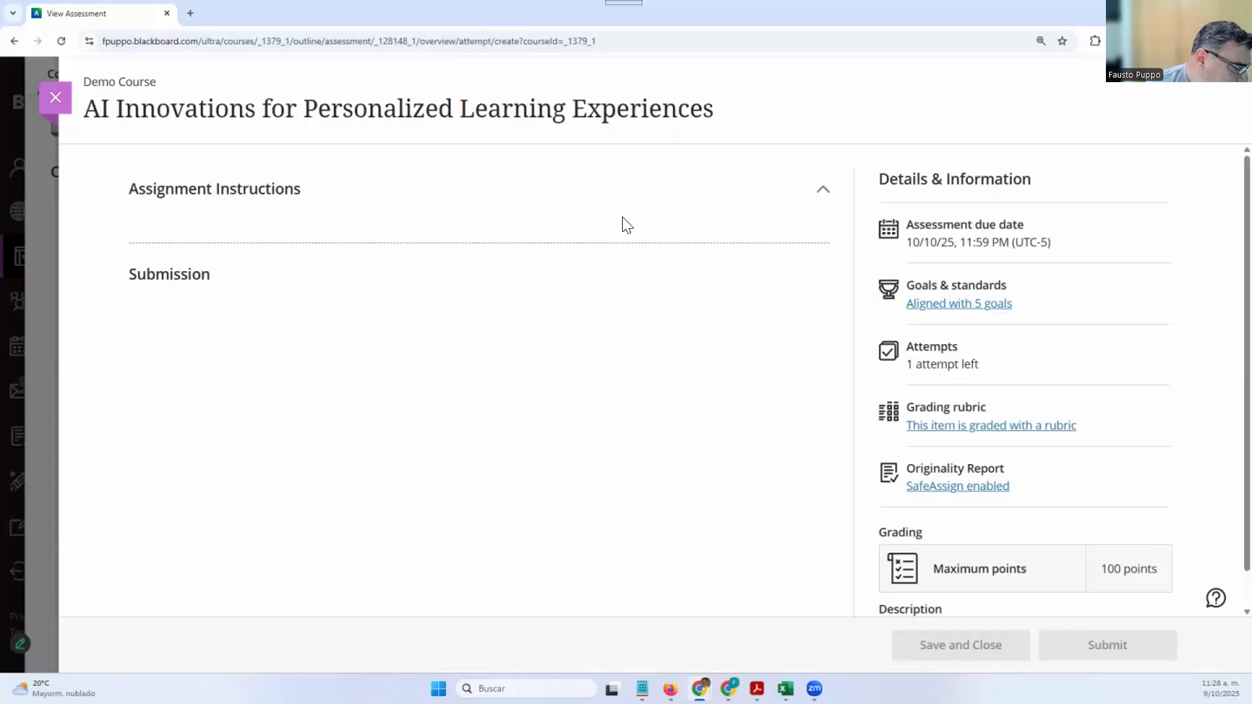
left_click(644, 215)
left_click(643, 214)
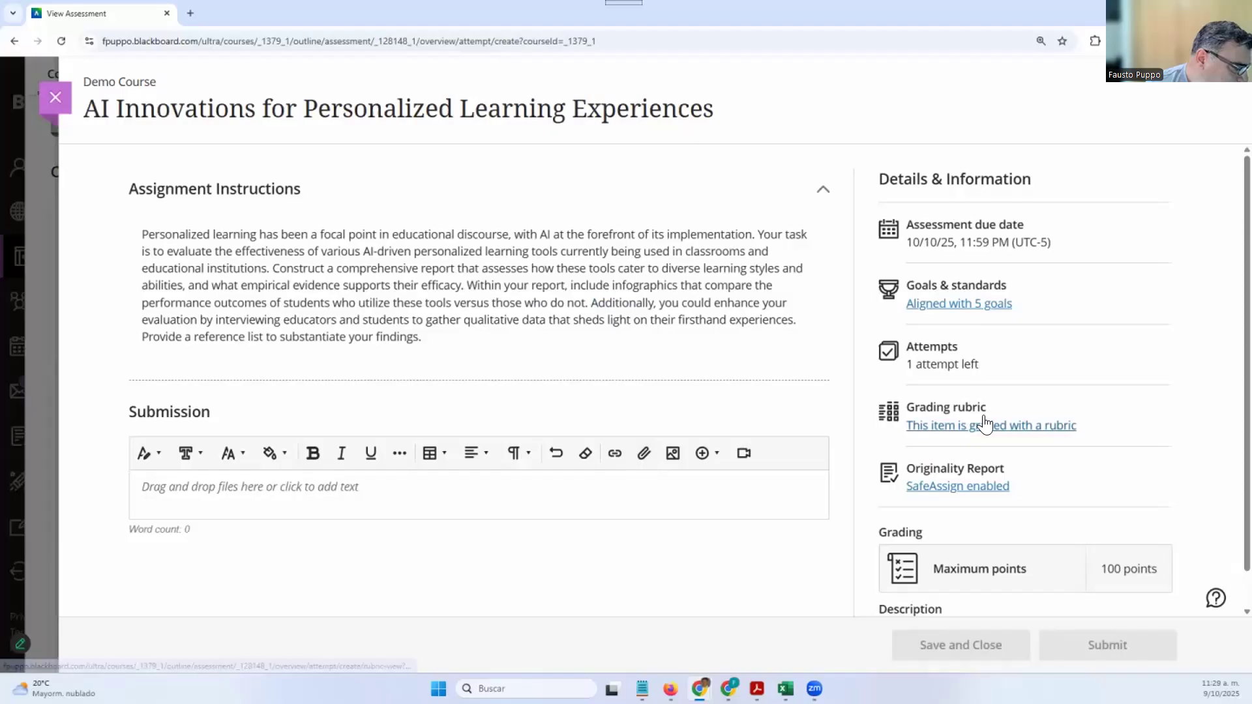
scroll(978, 461, "down", 1)
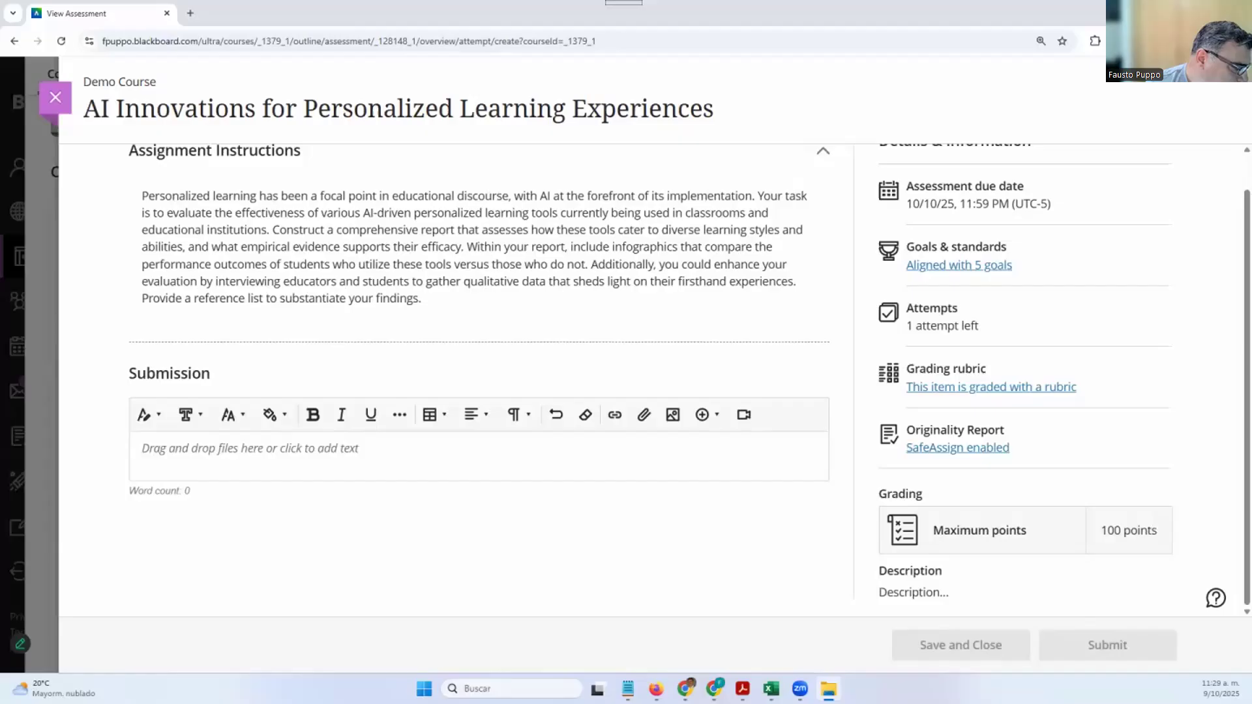
Attach the PDF 'The potential of artificial intelligence' and remove .pdf from its display name
left_click(193, 478)
left_click_drag(274, 455, 467, 449)
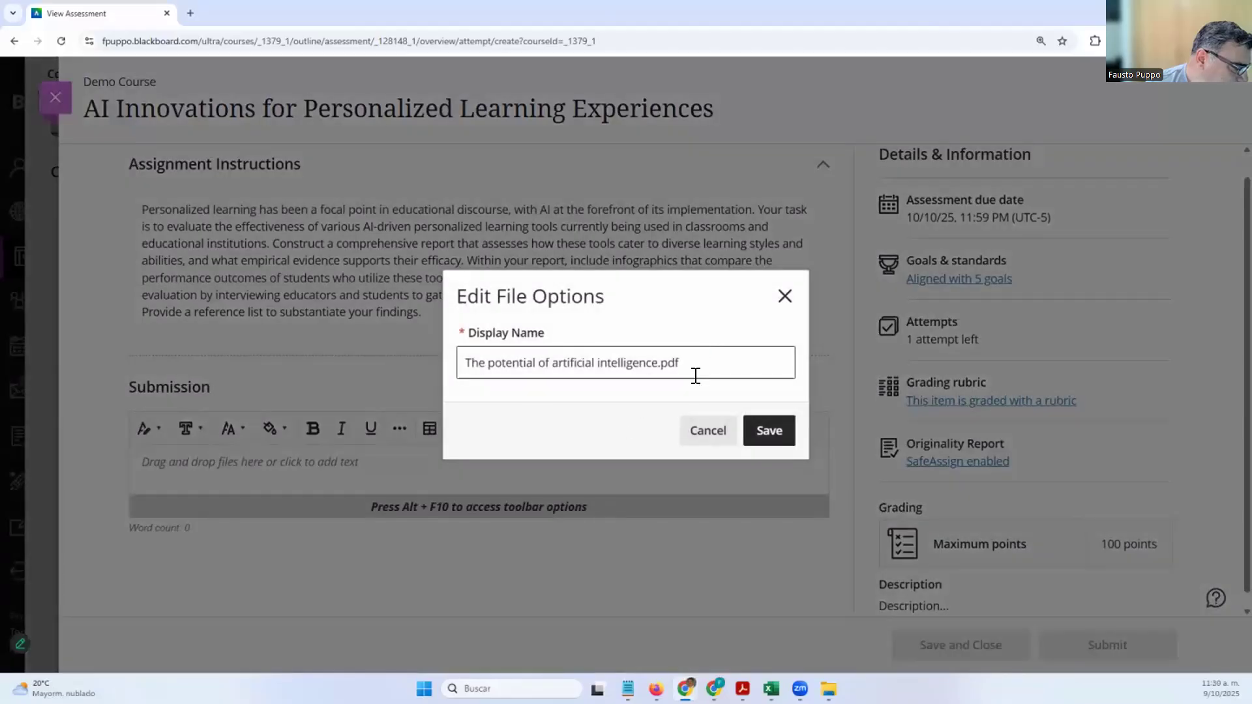
left_click(696, 366)
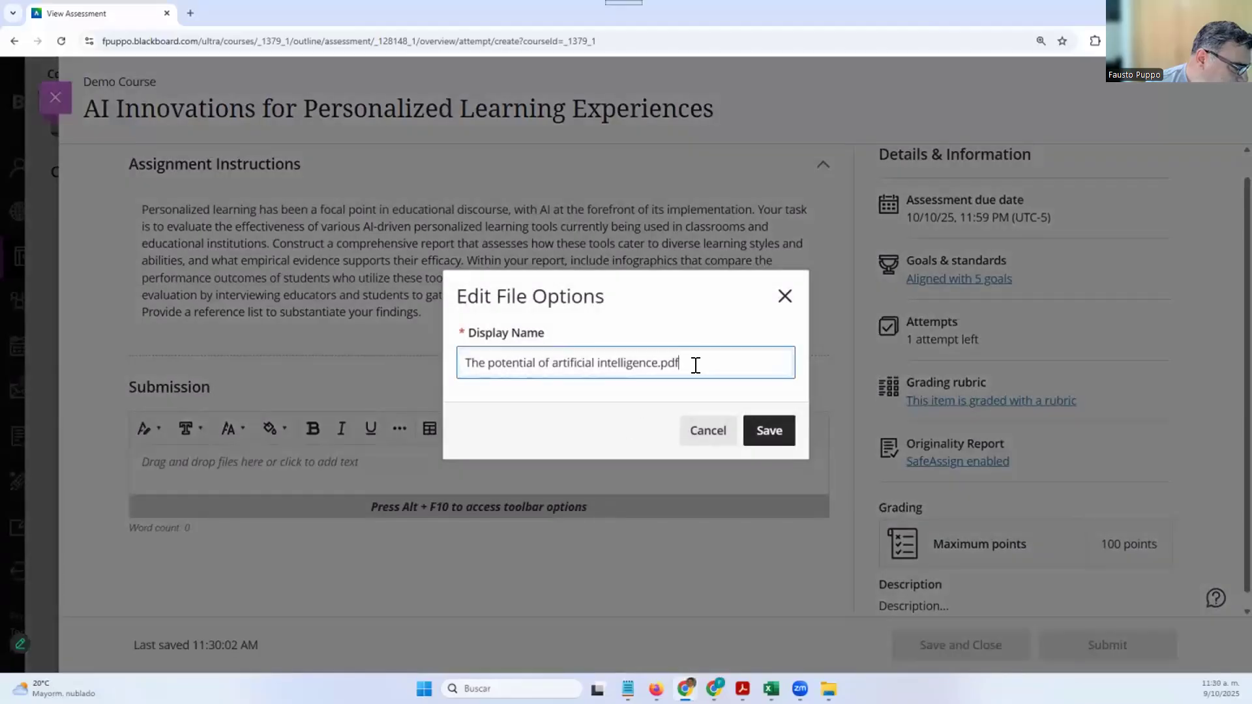
key("BackSpace")
key("BackSpace")
key("BackSpace")
key("BackSpace")
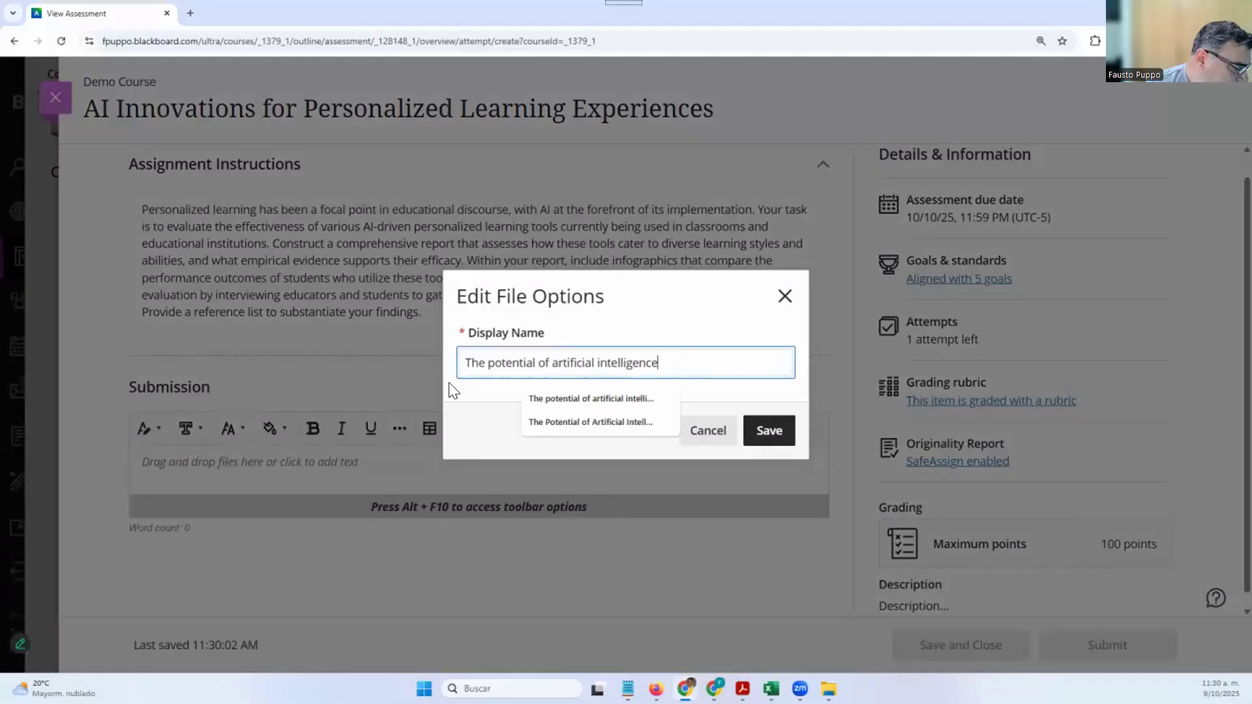
left_click(740, 399)
left_click(764, 432)
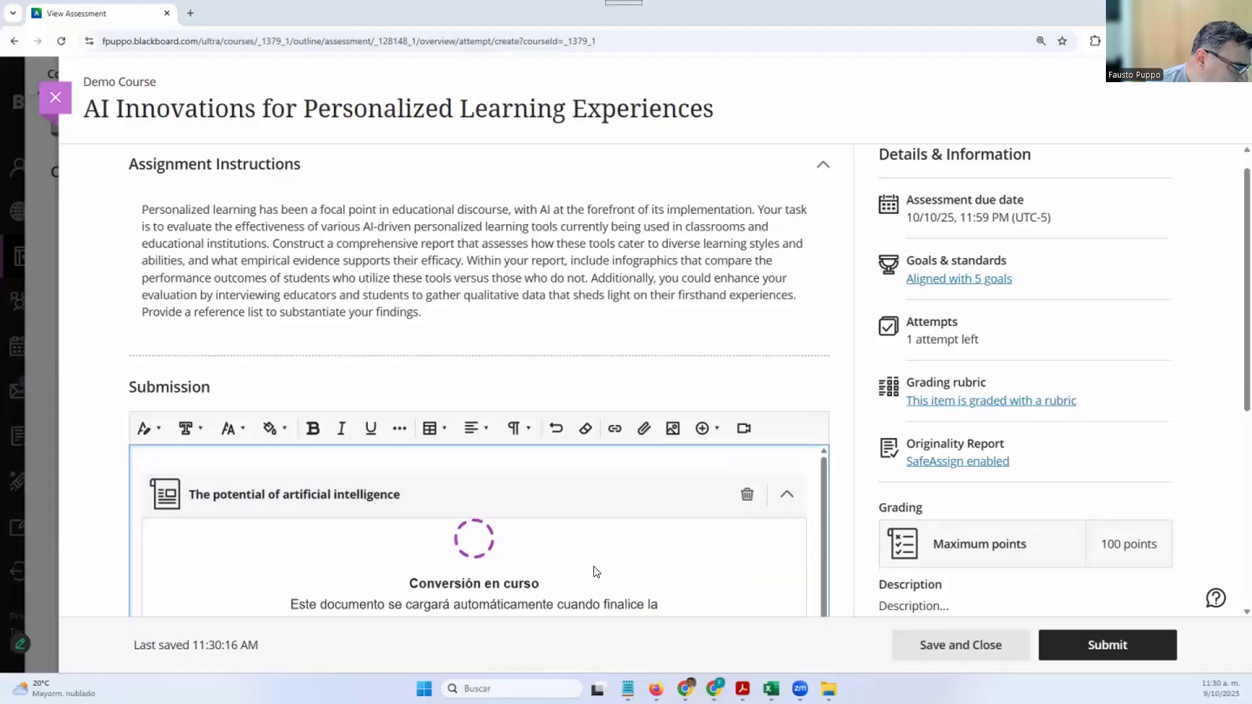
scroll(522, 552, "down", 1)
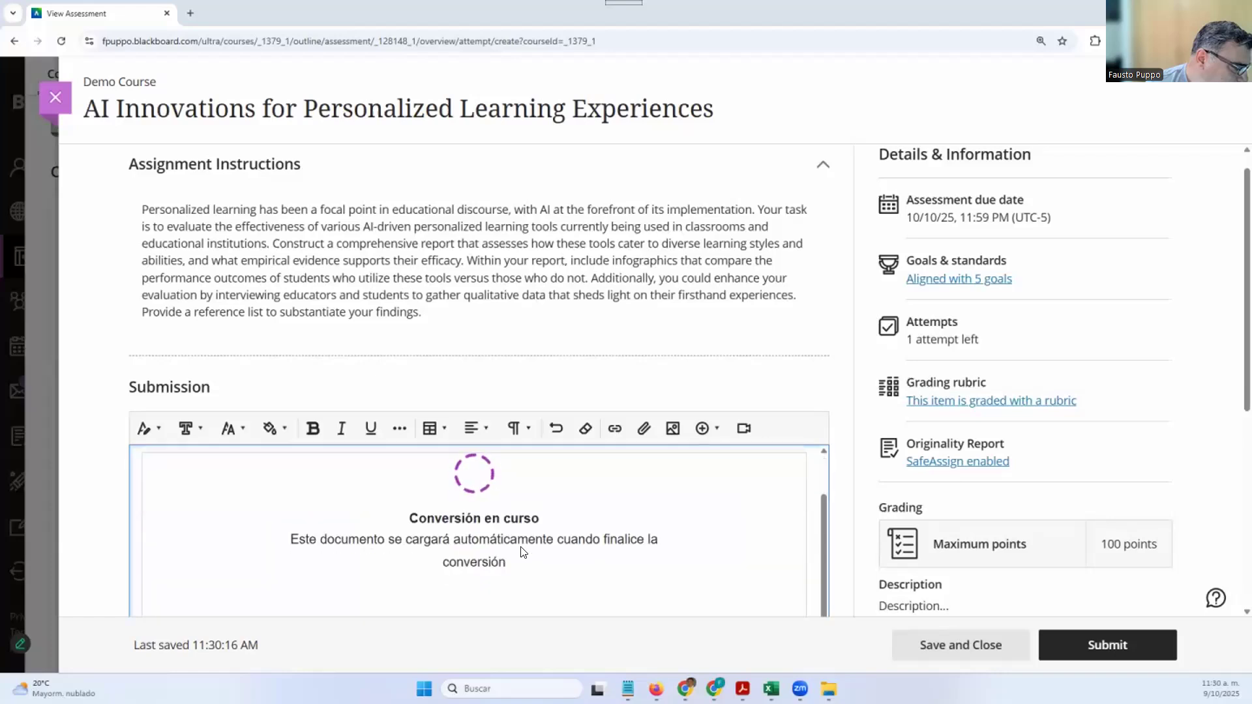
scroll(522, 552, "up", 1)
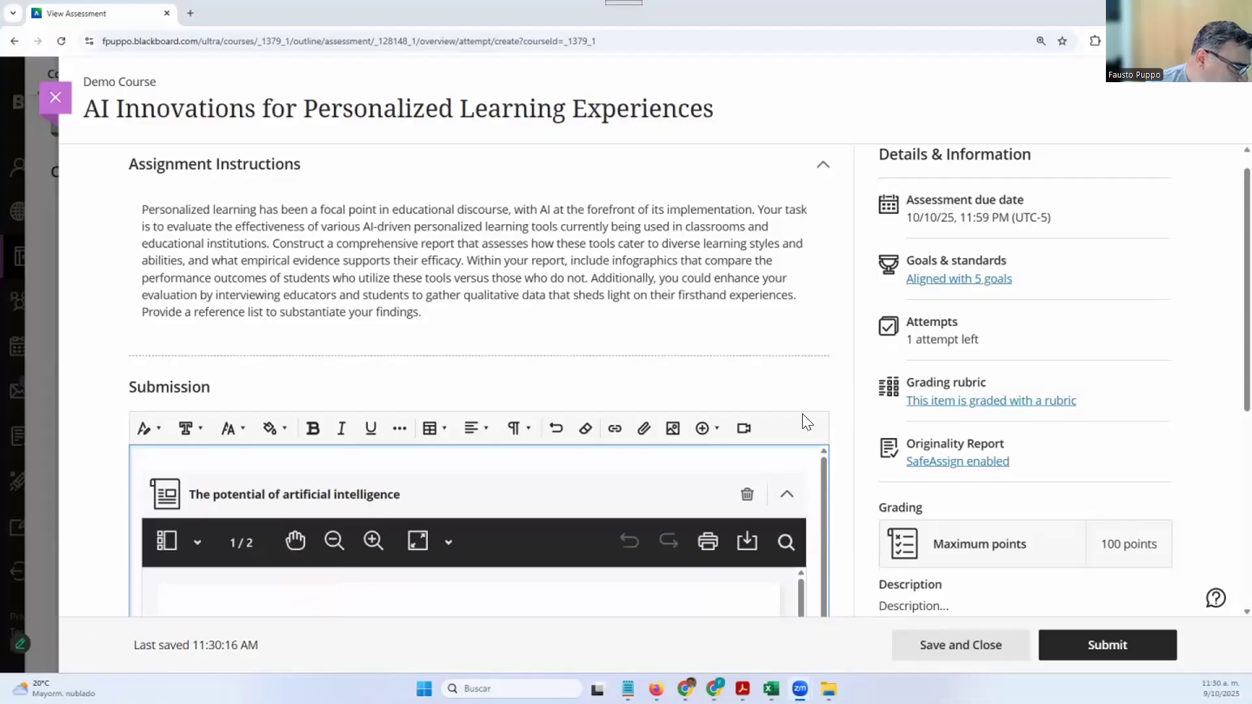
scroll(806, 422, "down", 3)
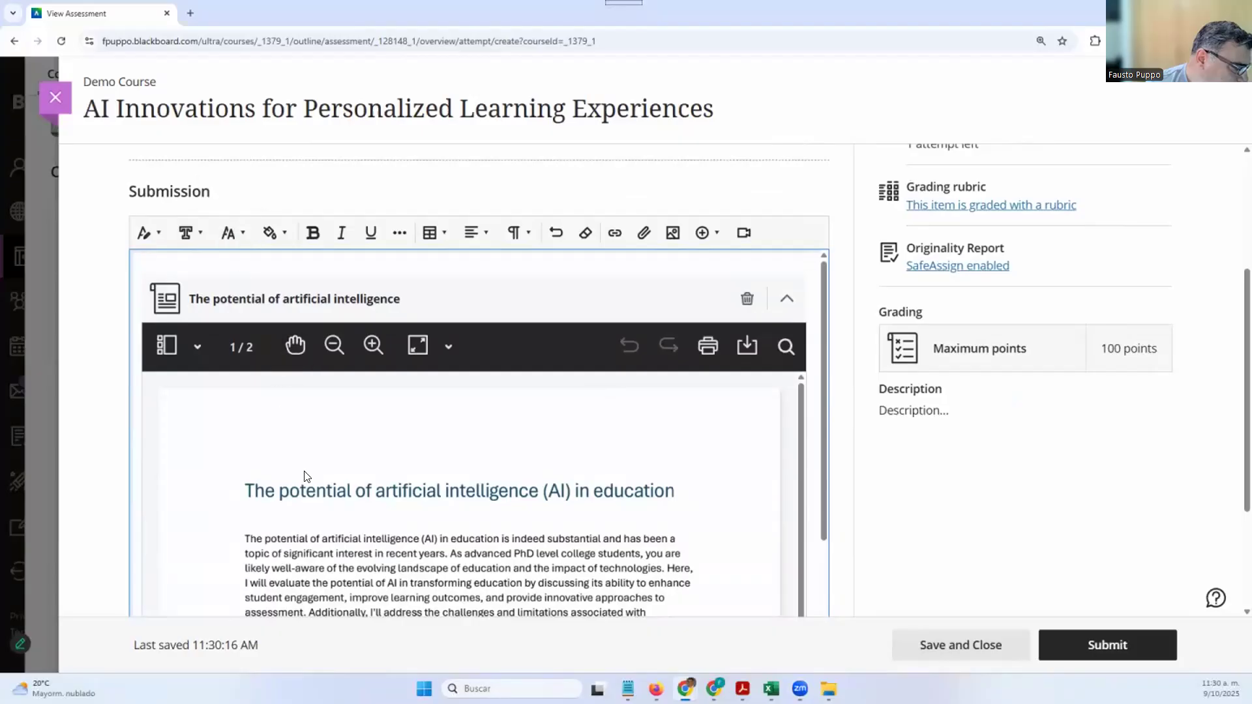
scroll(302, 476, "down", 6)
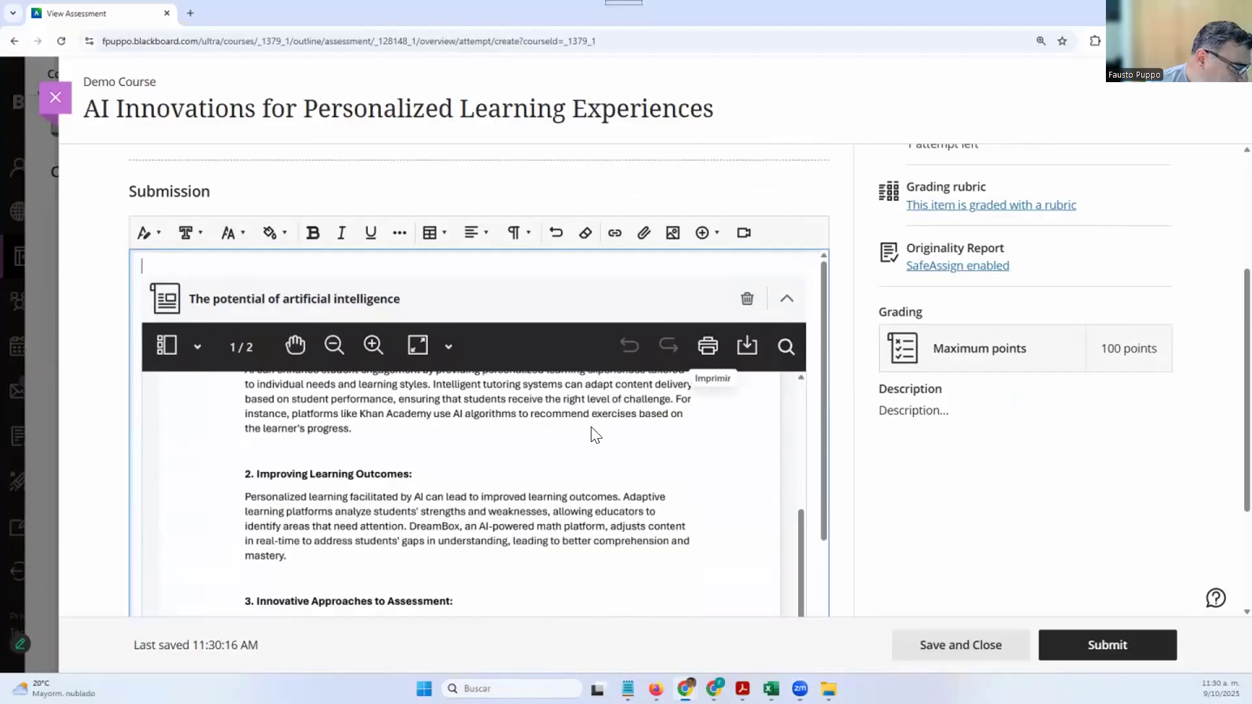
scroll(592, 426, "up", 1)
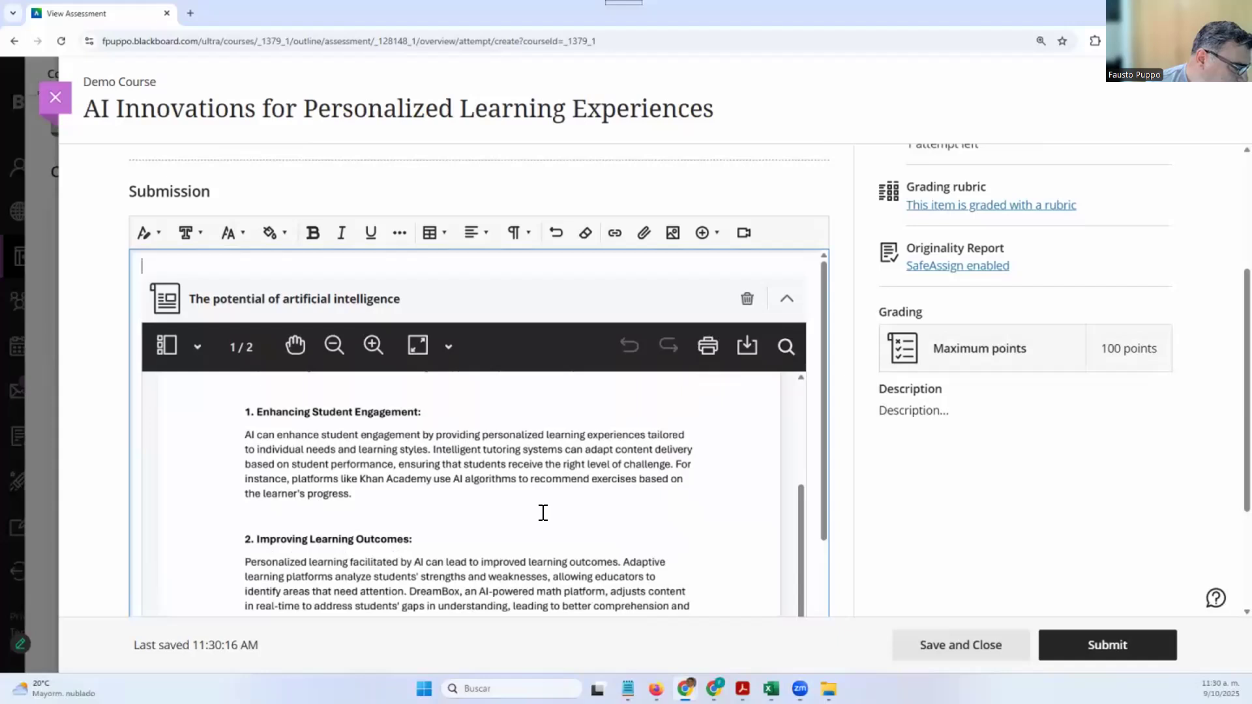
scroll(544, 515, "down", 1)
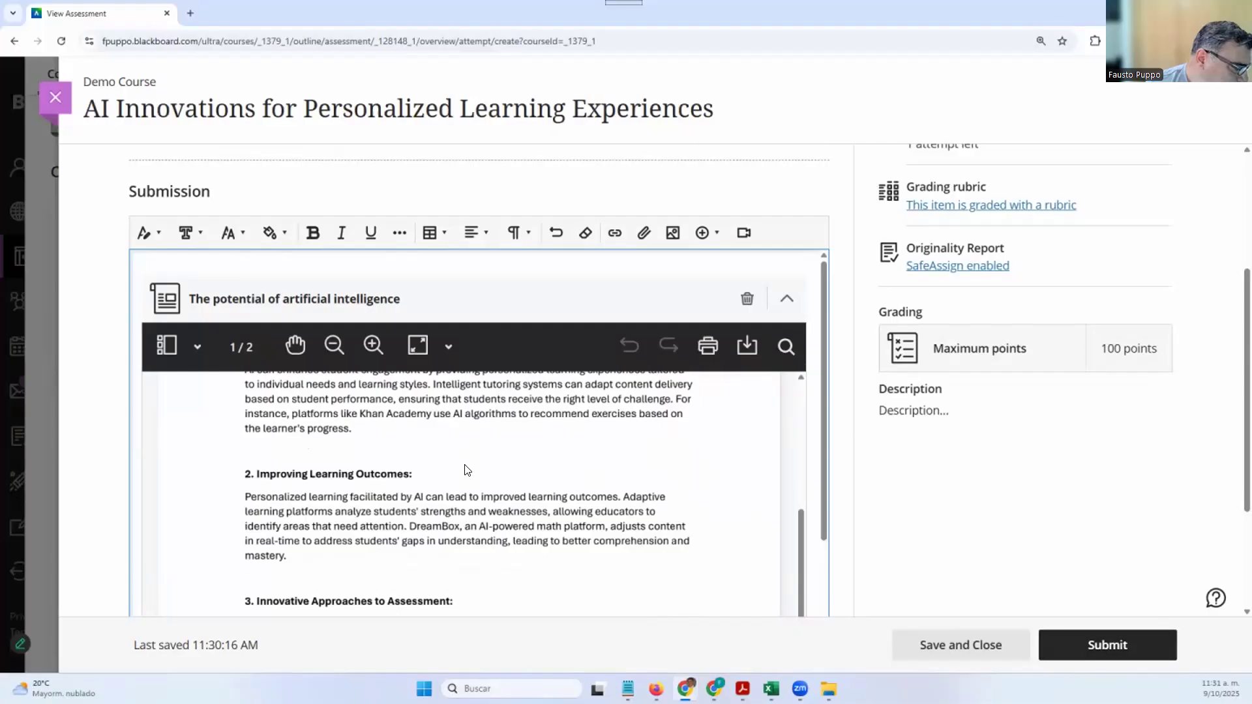
scroll(466, 466, "down", 3)
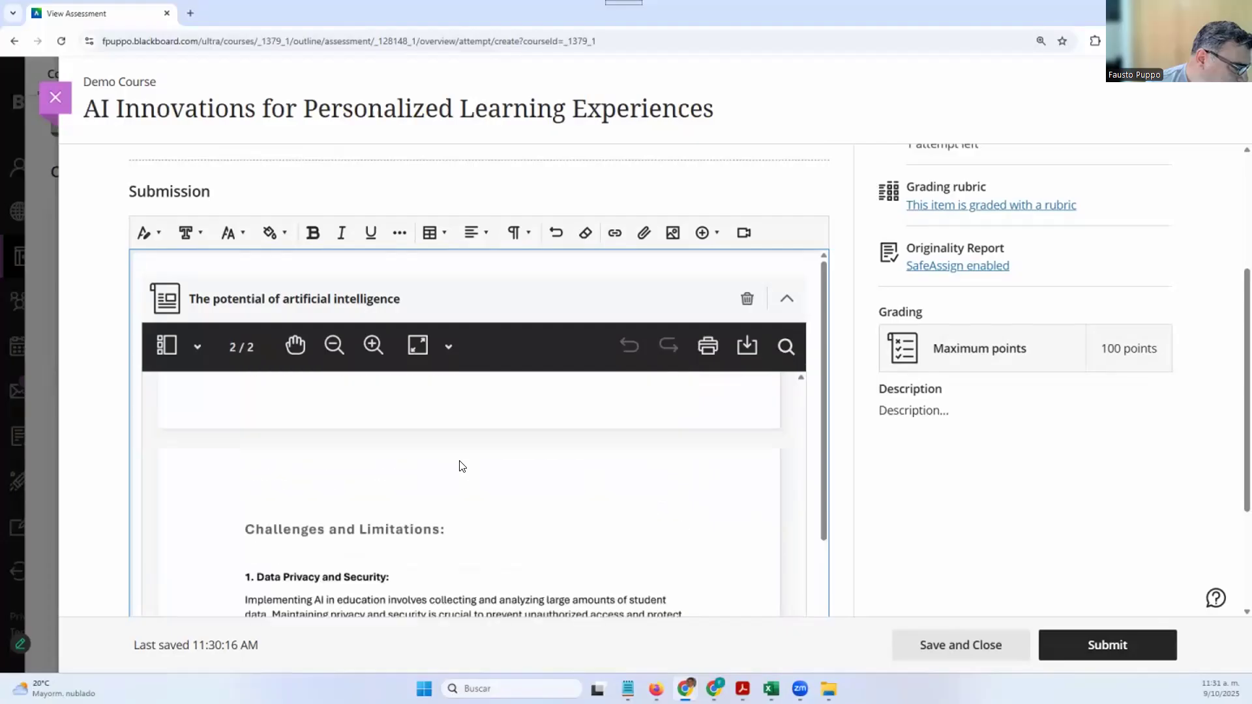
scroll(460, 461, "up", 5)
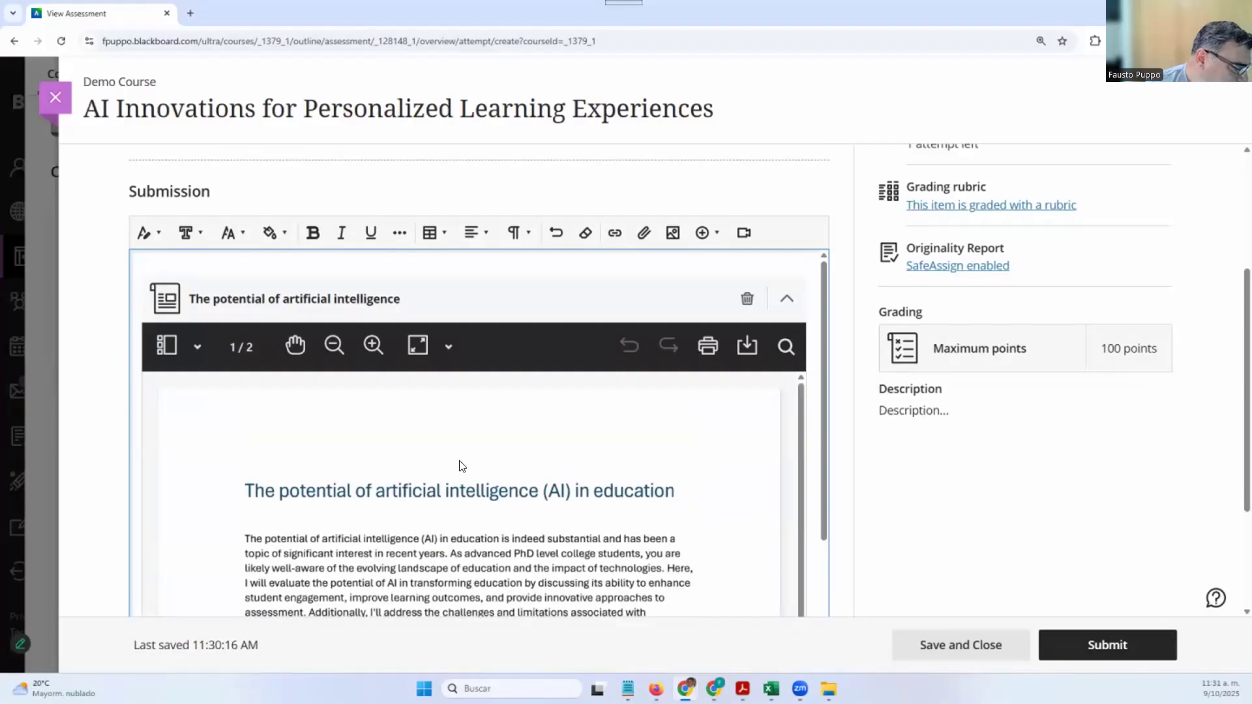
scroll(462, 466, "down", 8)
scroll(460, 461, "up", 4)
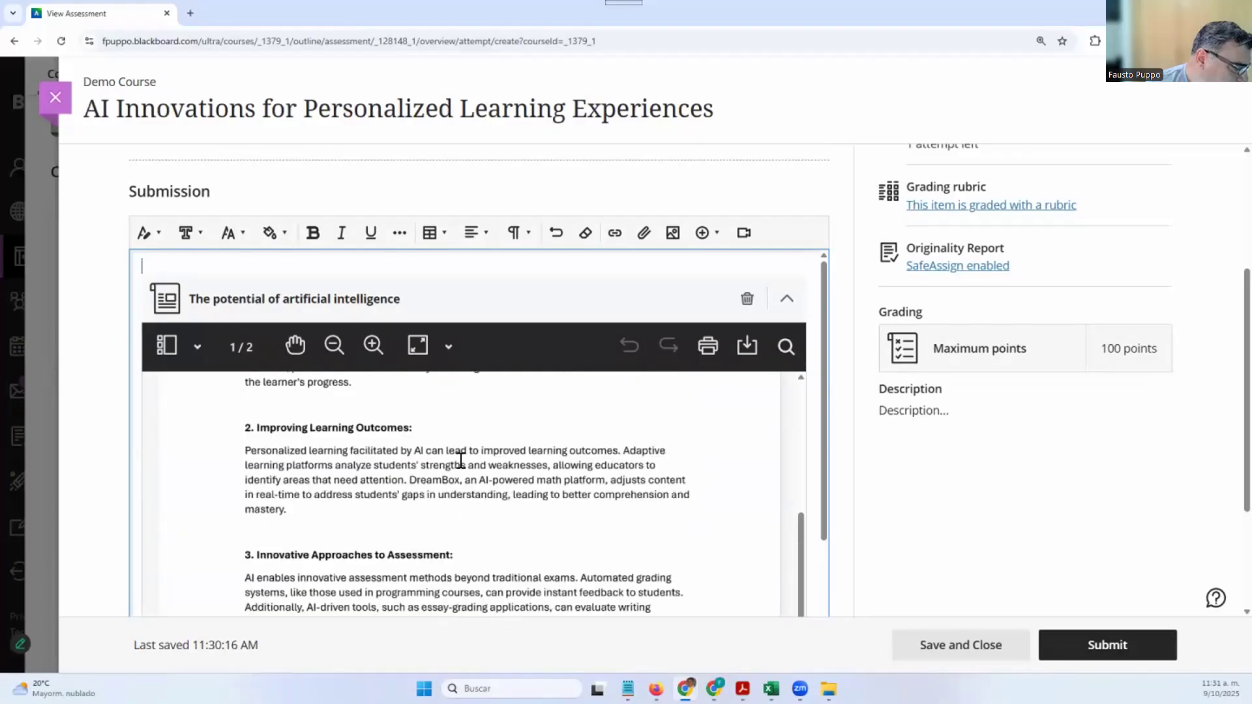
scroll(461, 460, "up", 3)
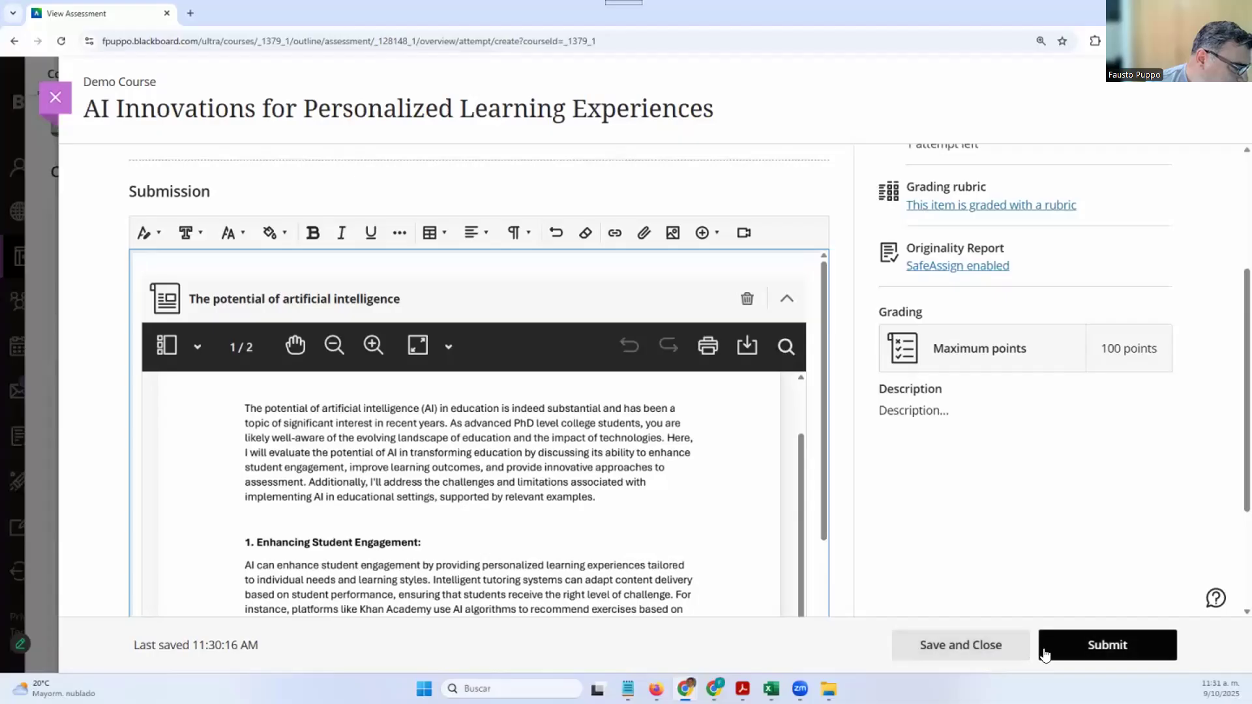
Submit the assignment and confirm in the Submit Assignment? dialog
left_click(1079, 652)
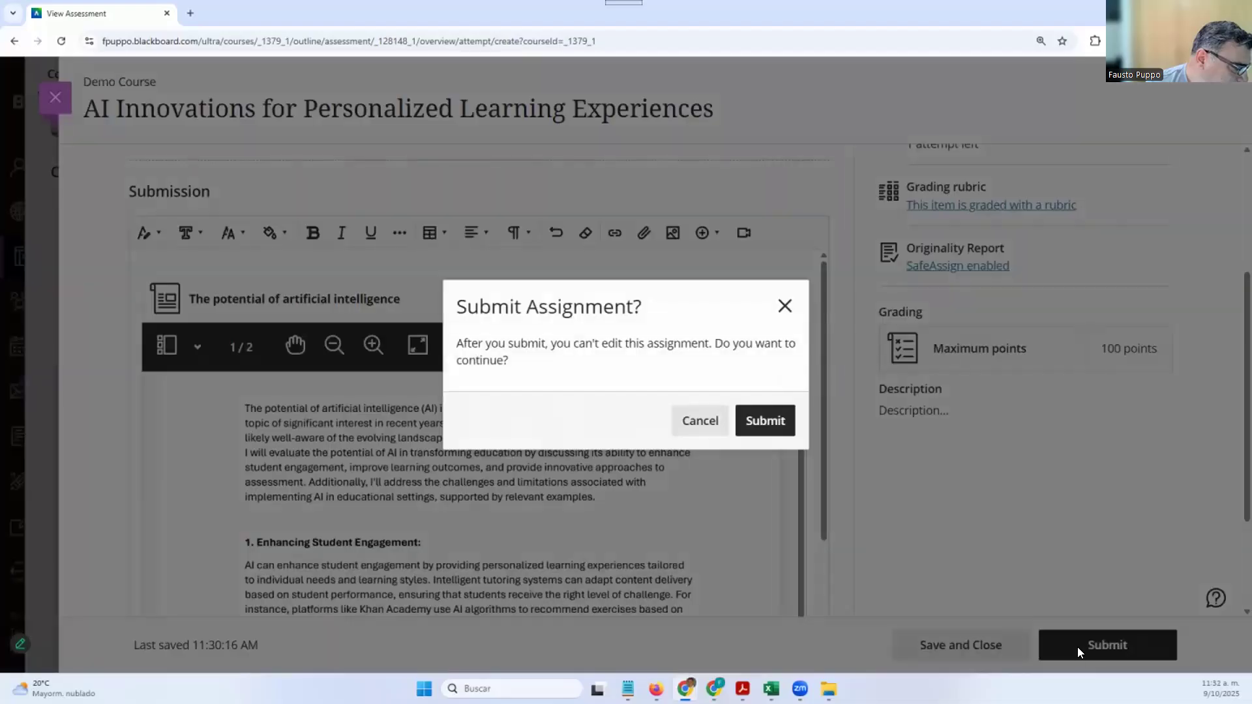
left_click(765, 420)
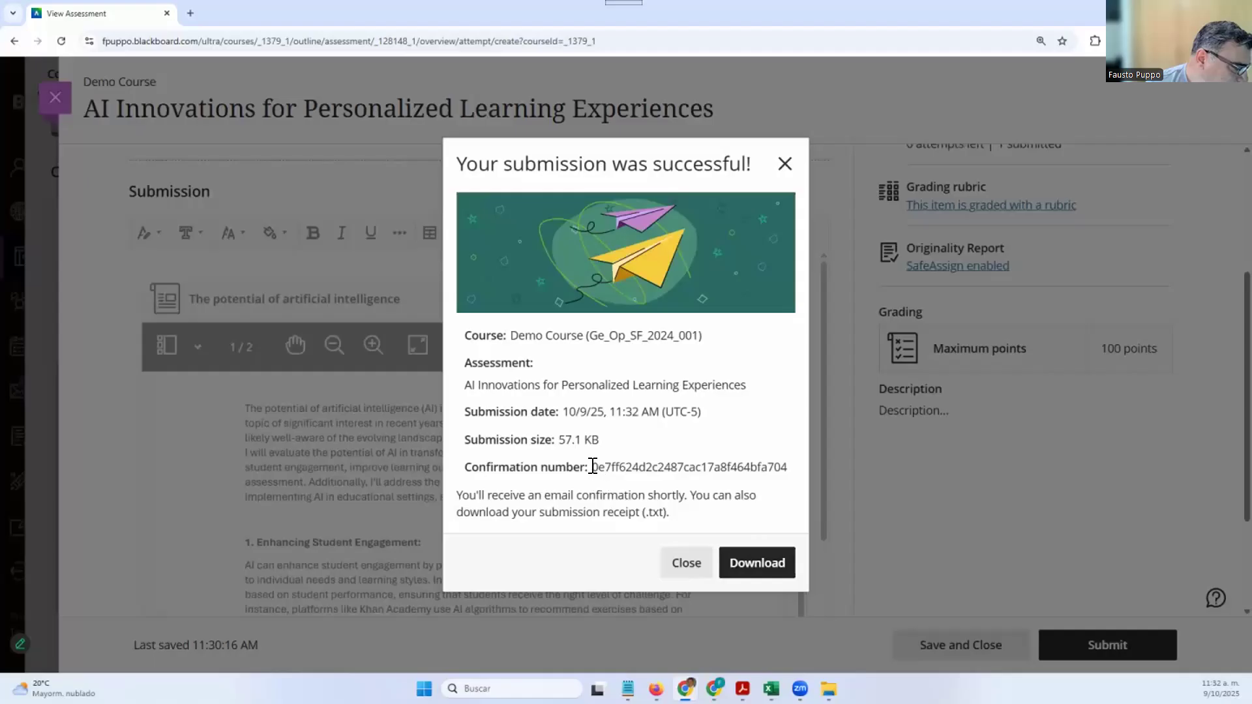
Select the submission's confirmation number, then close the submission-successful dialog
left_click_drag(594, 467, 784, 461)
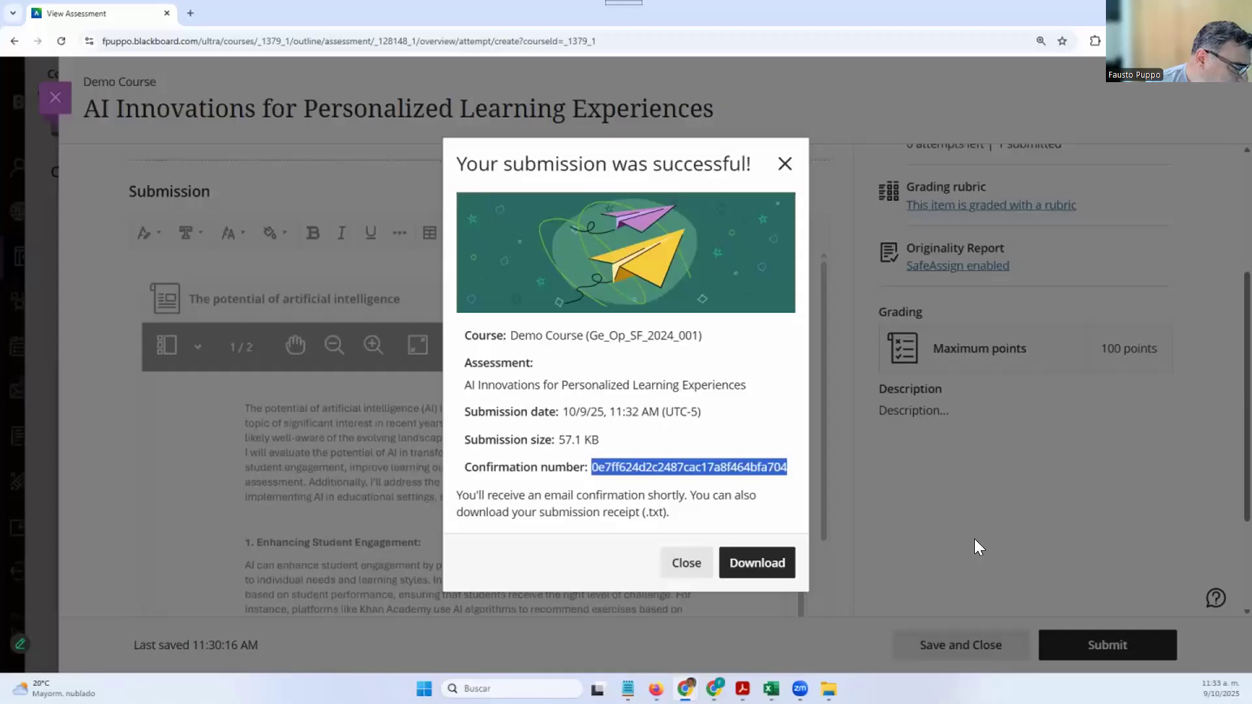
left_click(666, 572)
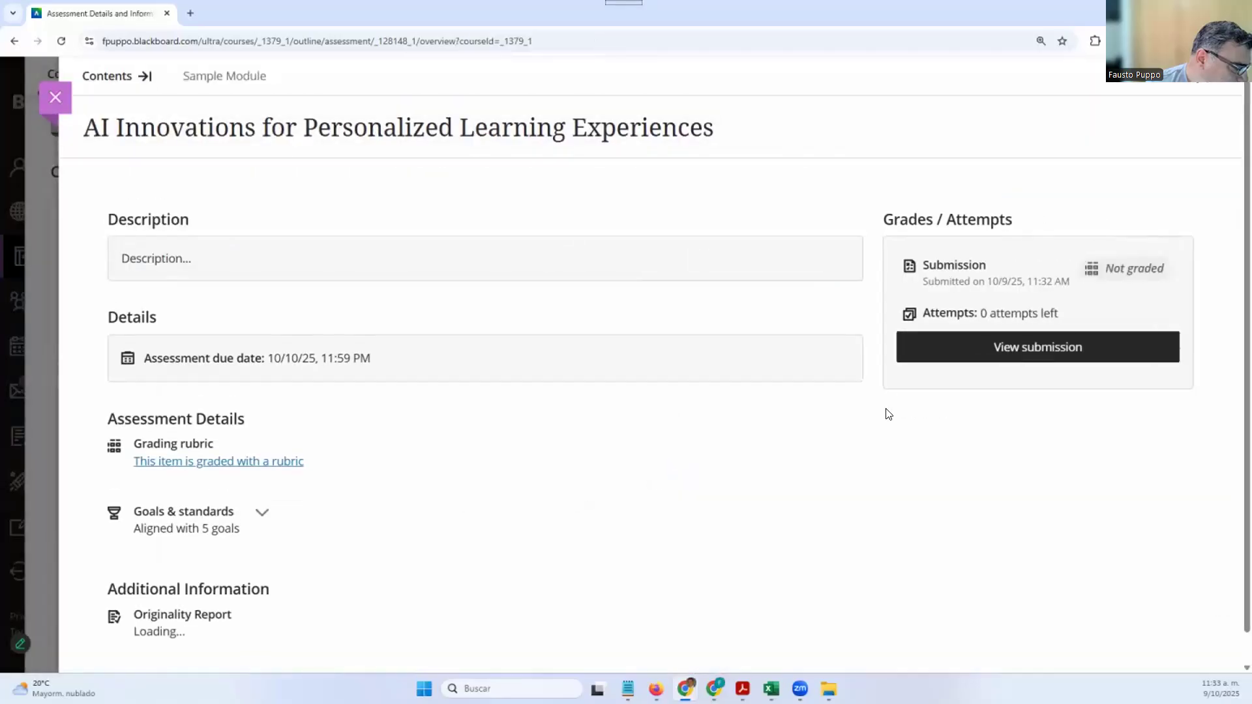
Open the submitted paper, glance at the Instructions, and check its High Risk originality details
left_click(1023, 357)
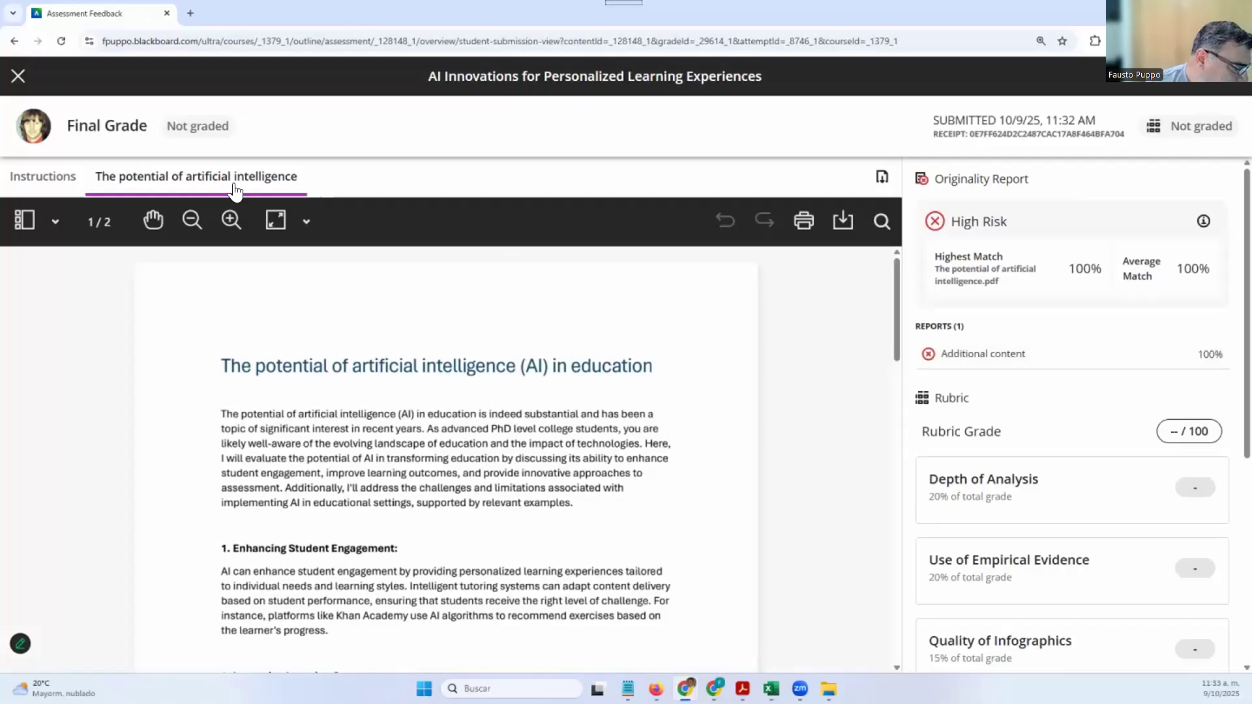
left_click(39, 183)
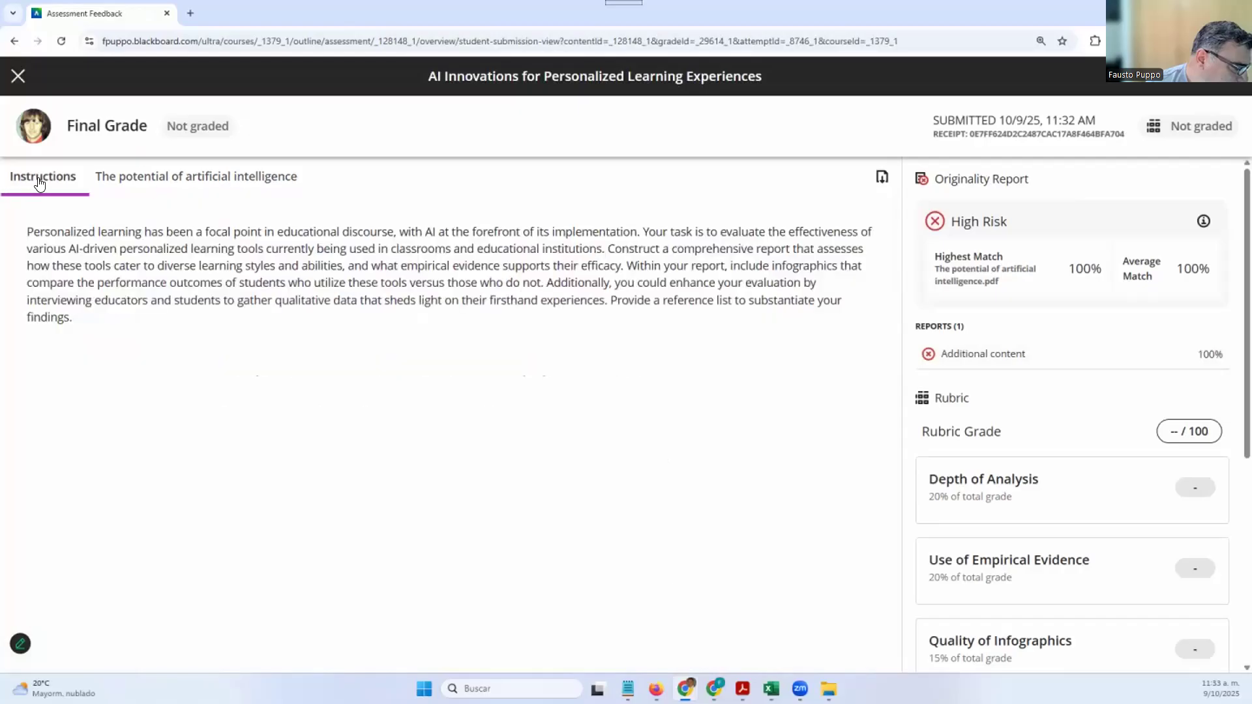
left_click(112, 184)
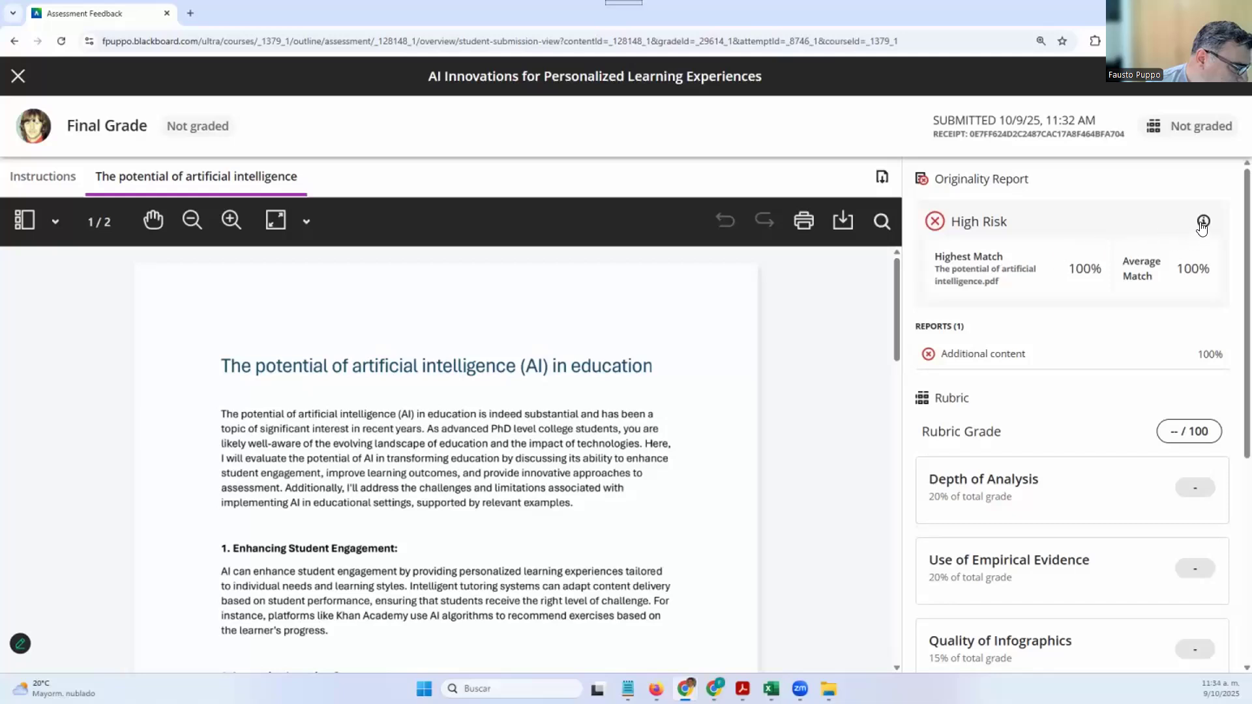
mouse_move(1203, 222)
Open the full SafeAssign report, expand the Institutional database sources, then close the report tab
left_click(1044, 352)
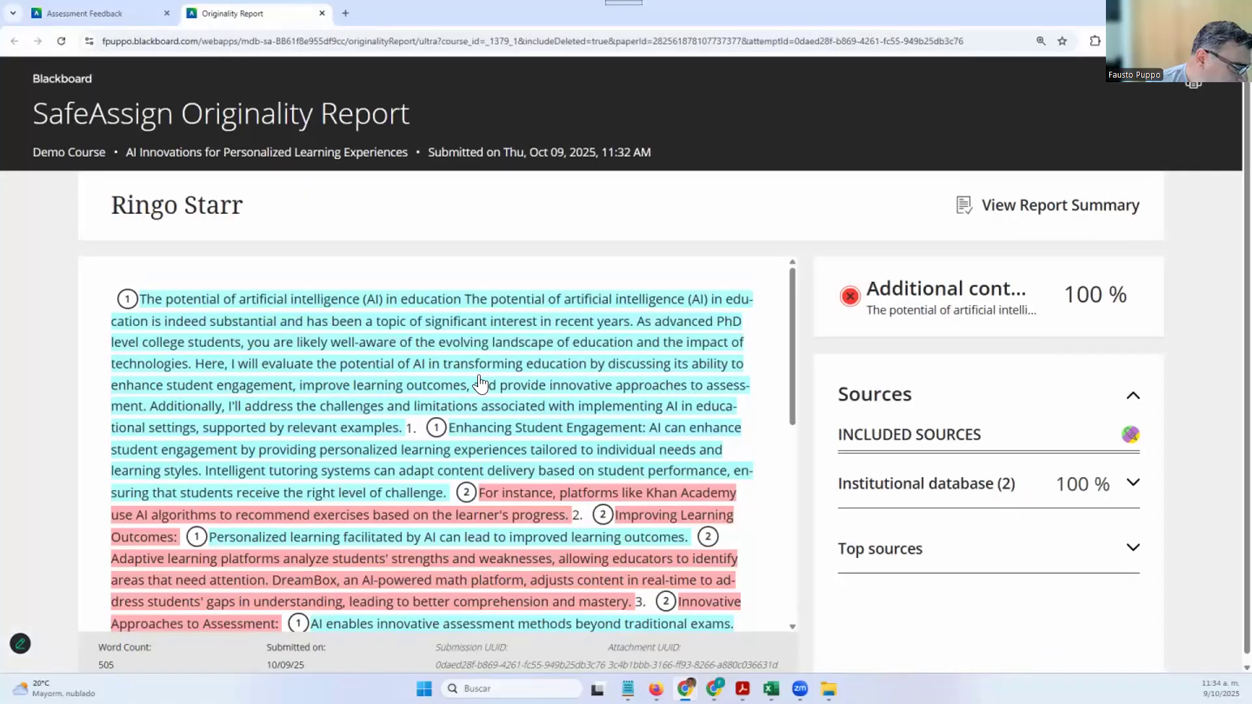
scroll(412, 475, "down", 7)
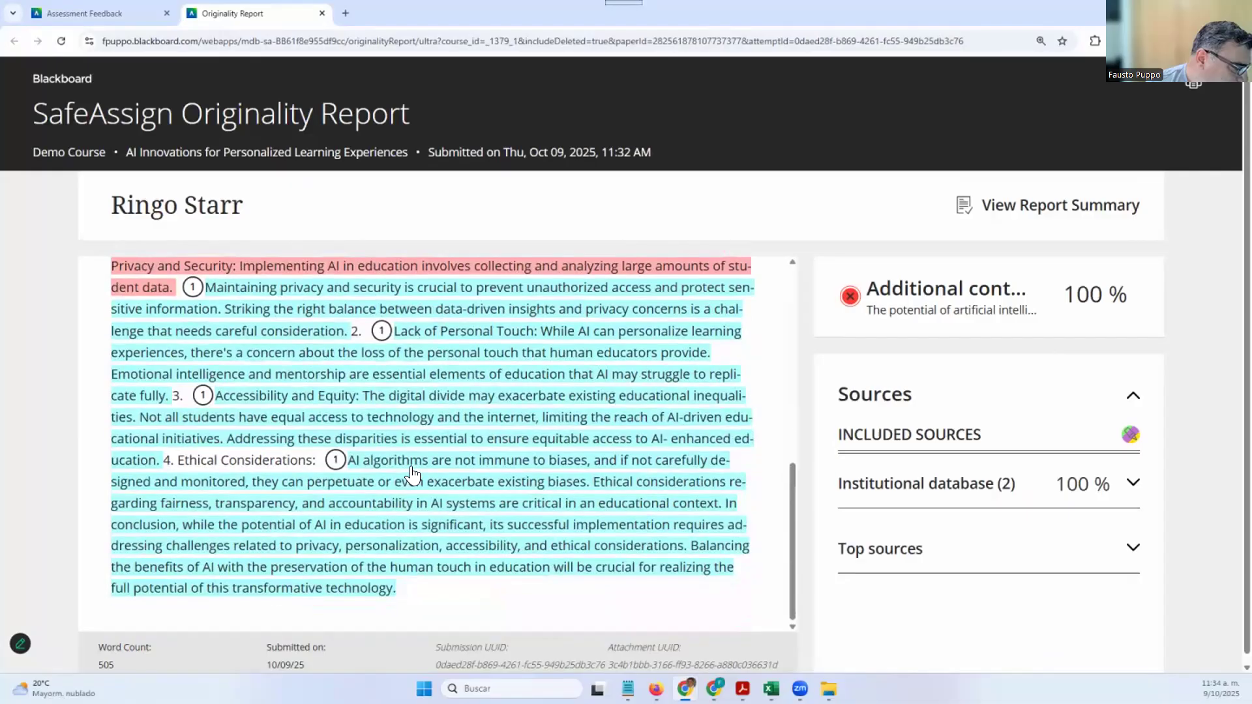
scroll(418, 470, "up", 5)
scroll(425, 460, "up", 2)
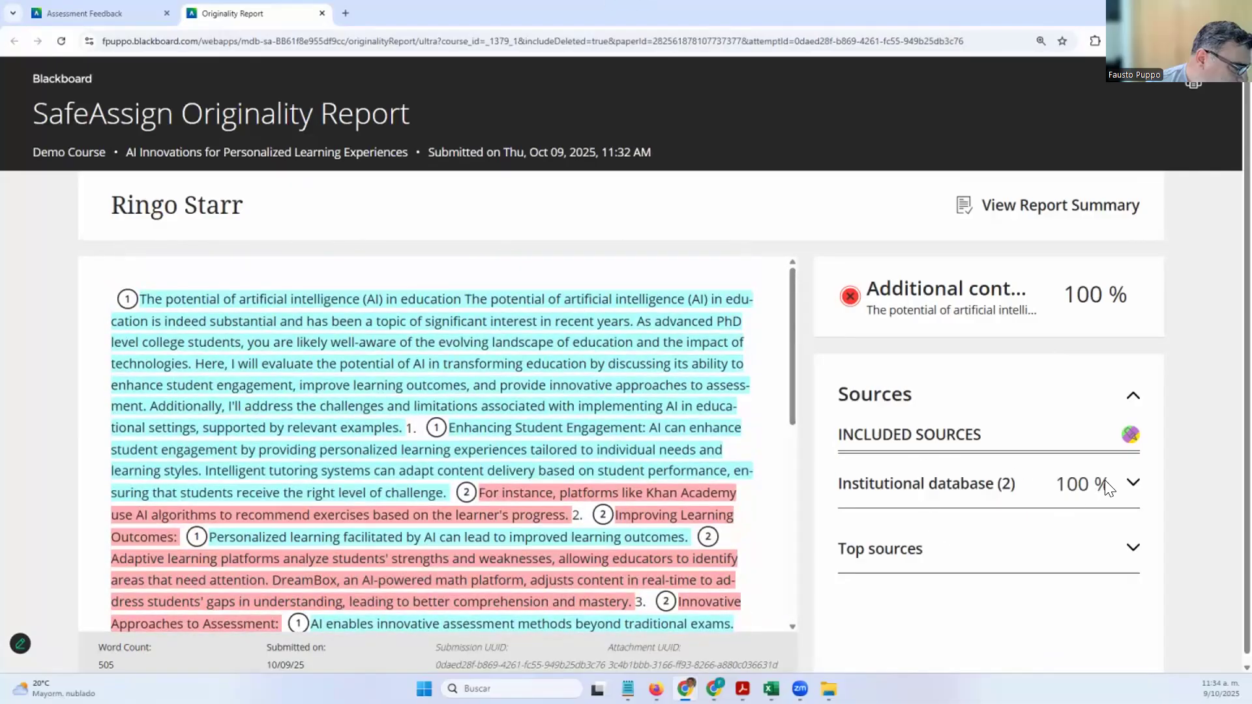
left_click(1126, 489)
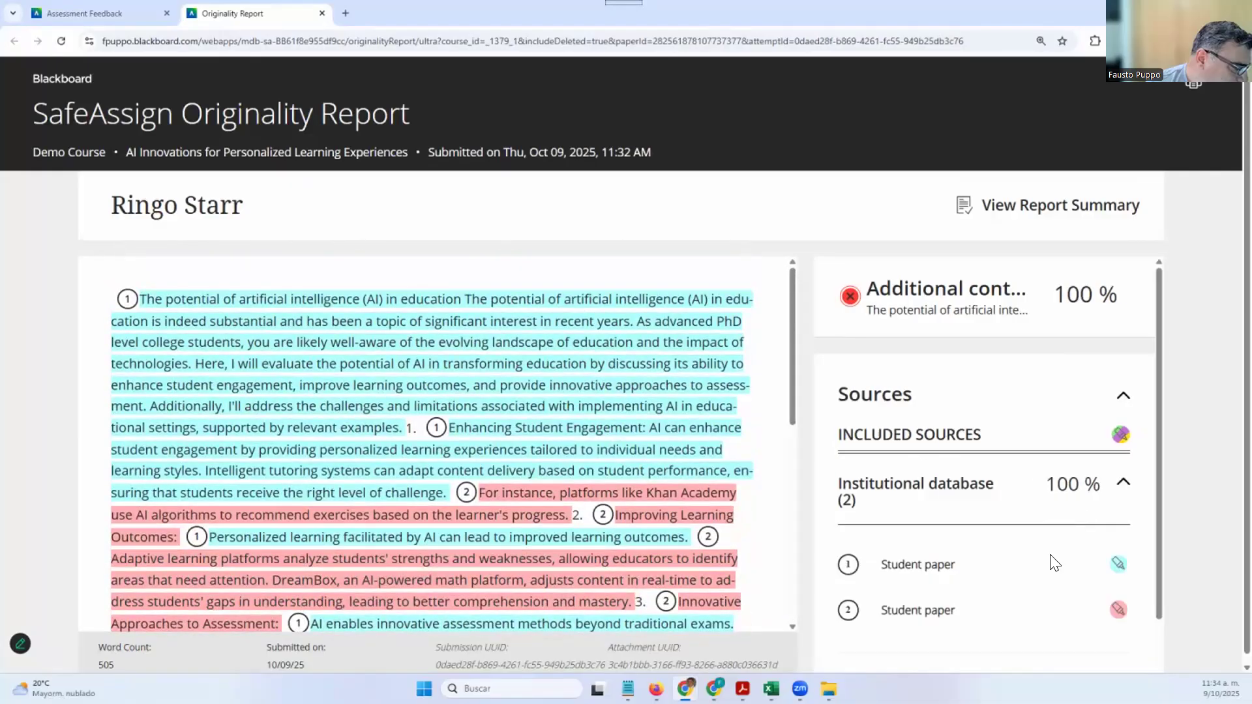
scroll(1051, 560, "down", 1)
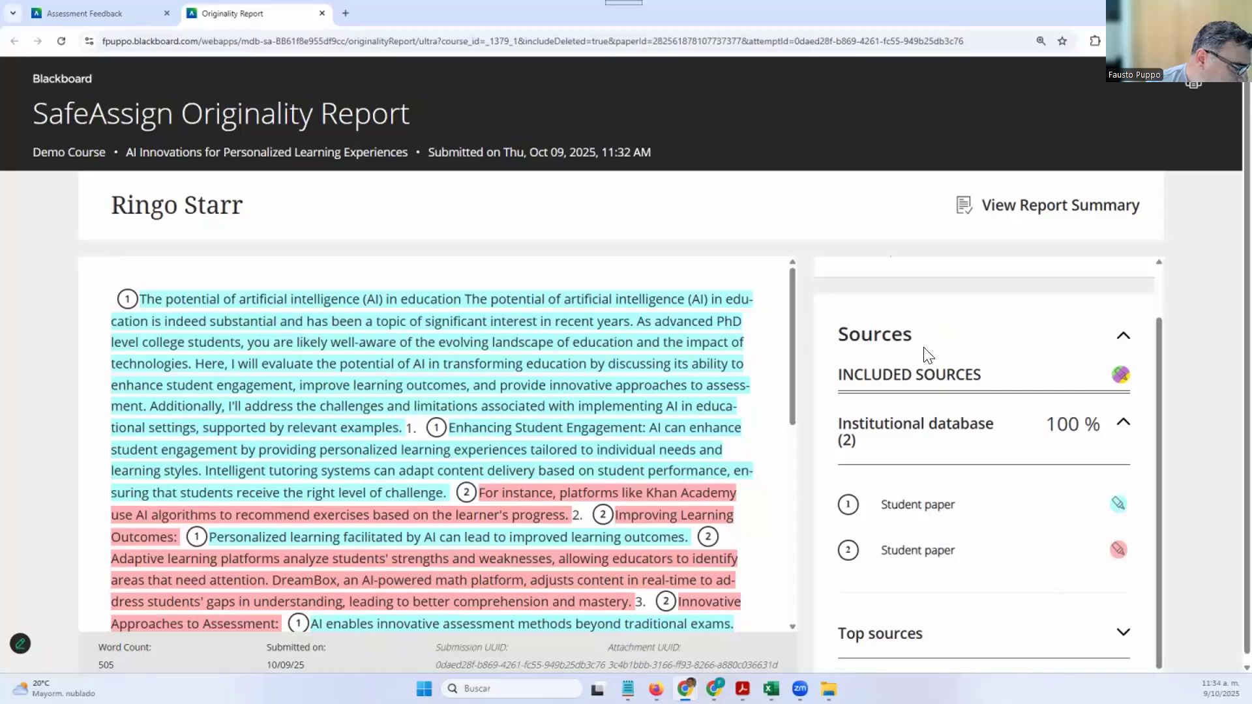
left_click(321, 13)
Close the submission viewer with its top-left X, returning to AI Innovations details
scroll(952, 450, "down", 2)
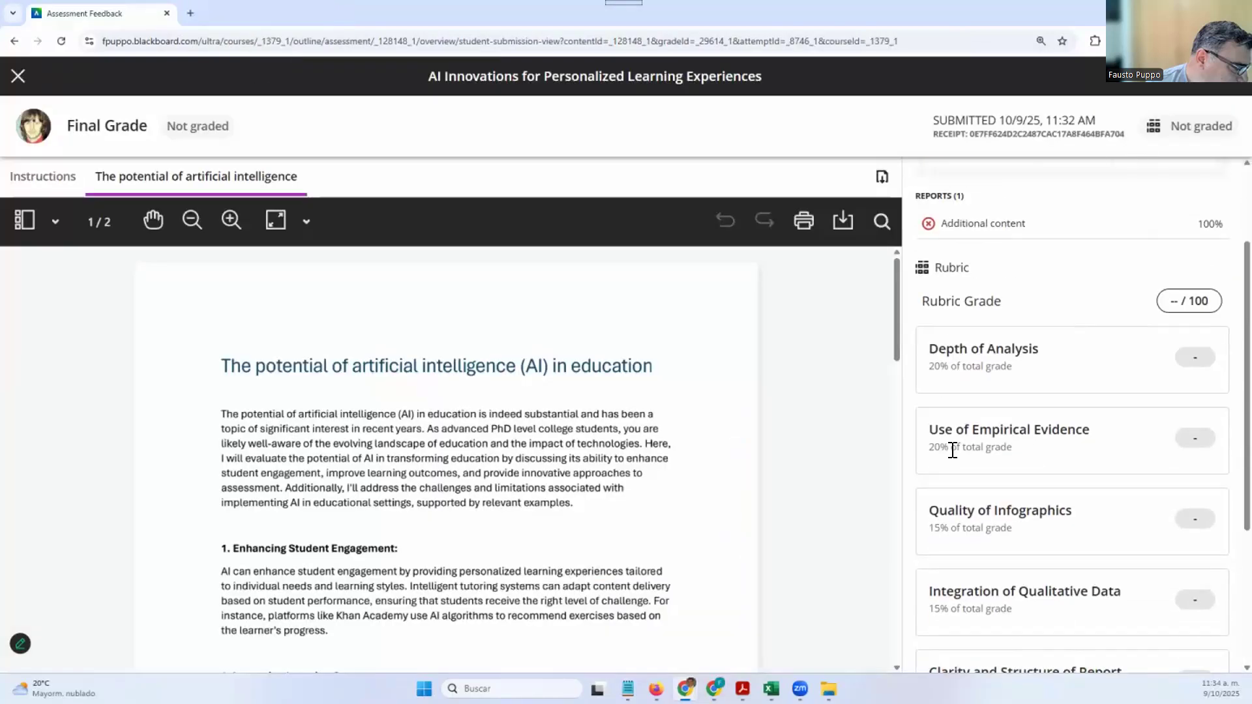
scroll(1056, 455, "down", 4)
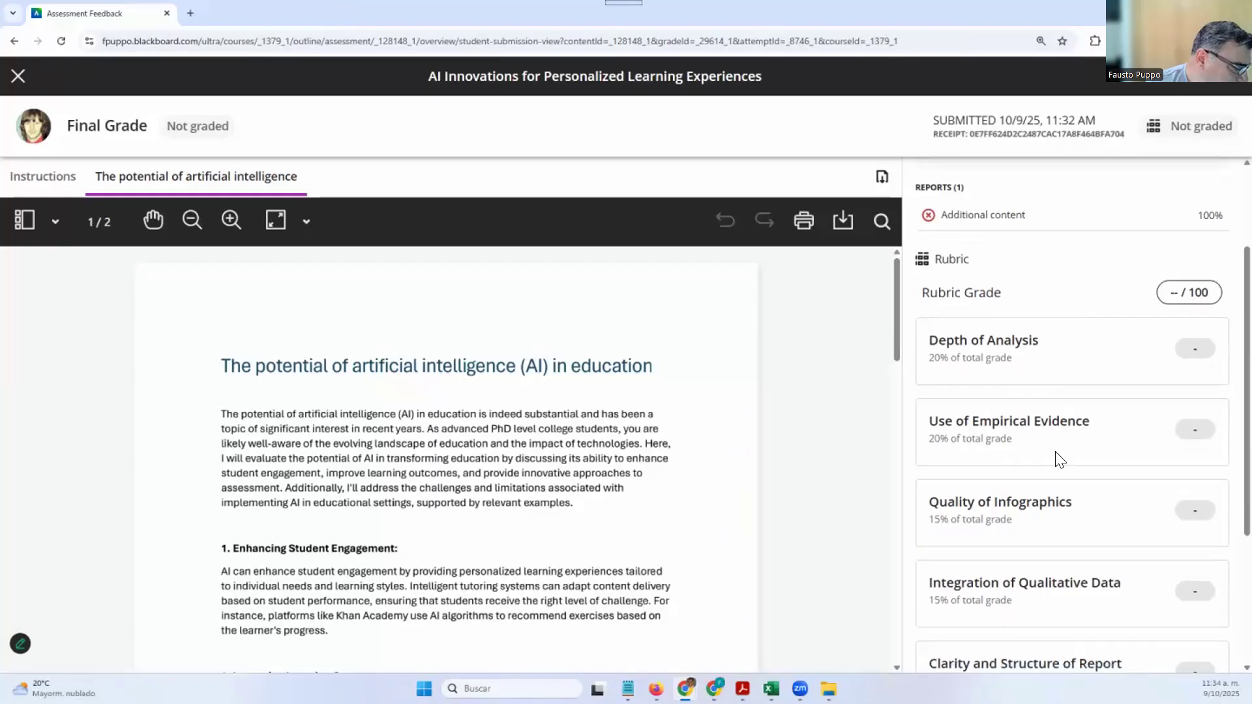
scroll(1057, 460, "up", 6)
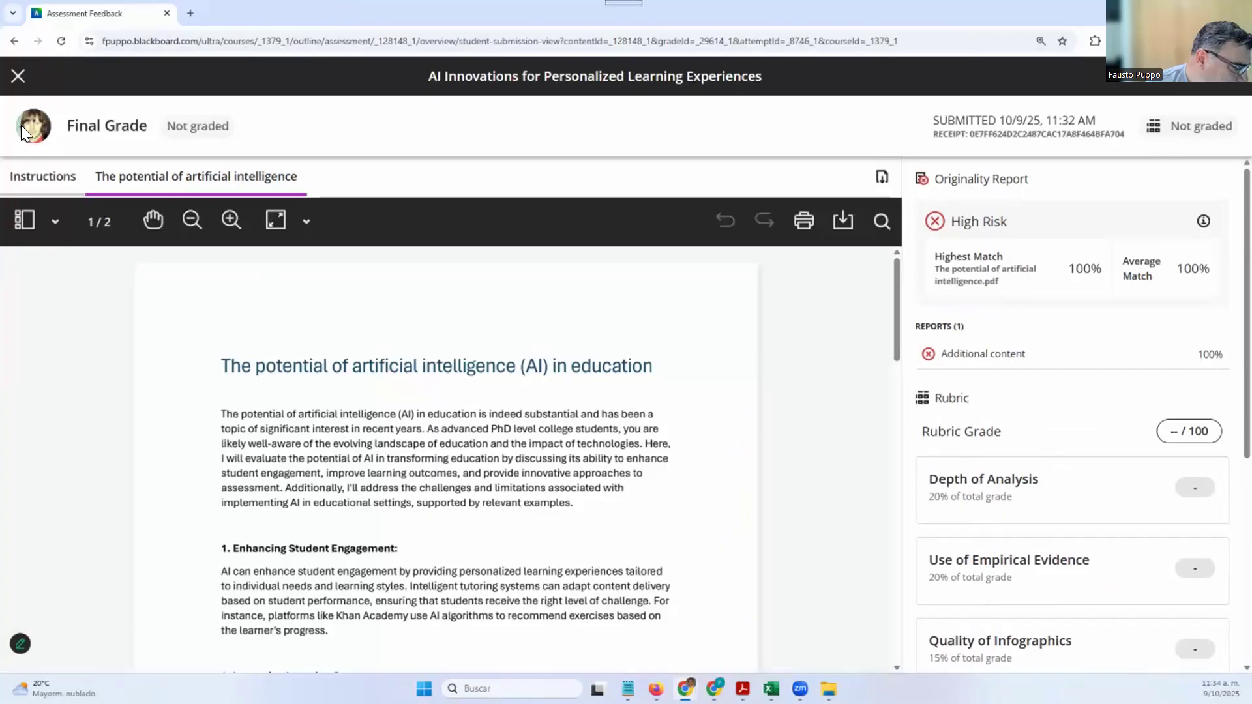
left_click(18, 77)
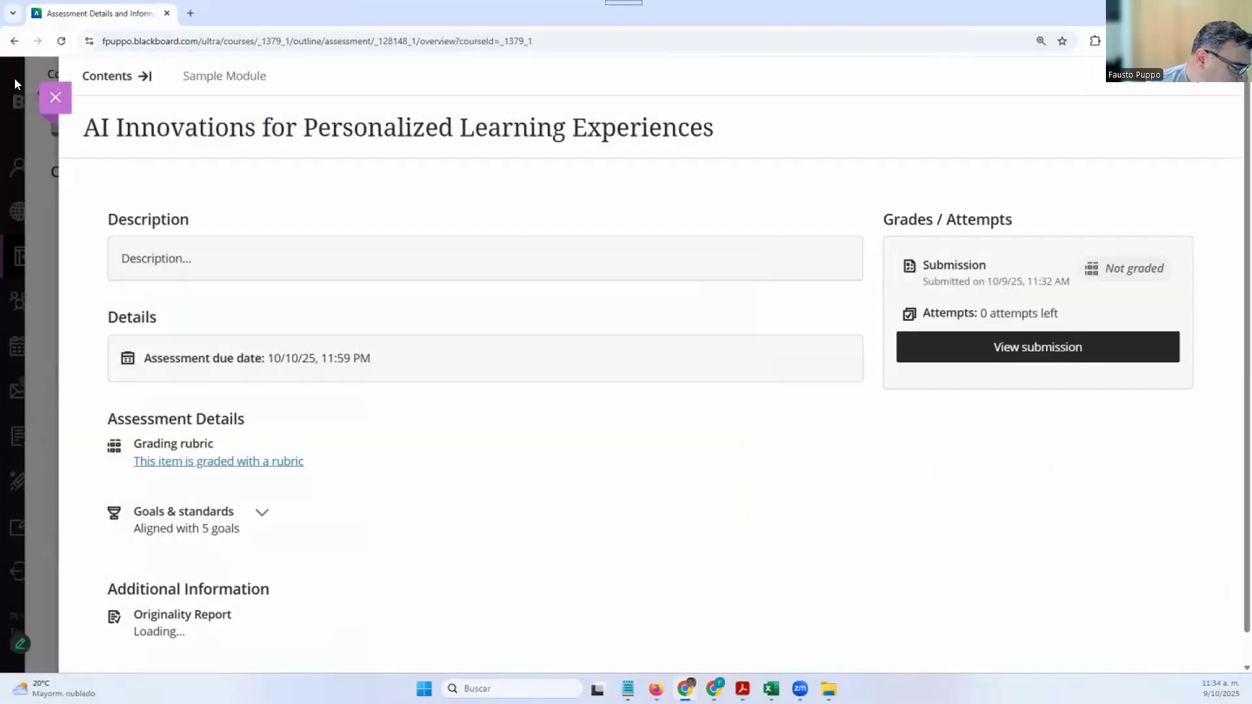
Switch to the Firefox course window, reload it, and open the Gradebook
mouse_move(655, 689)
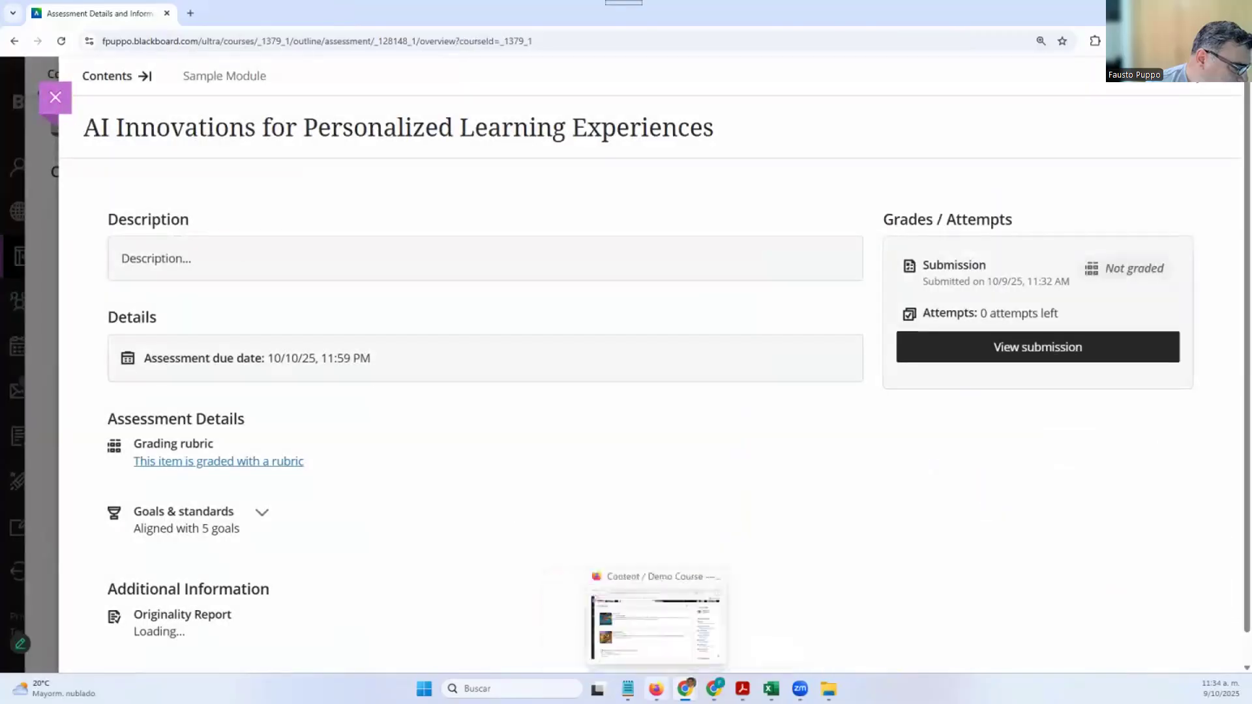
left_click(670, 615)
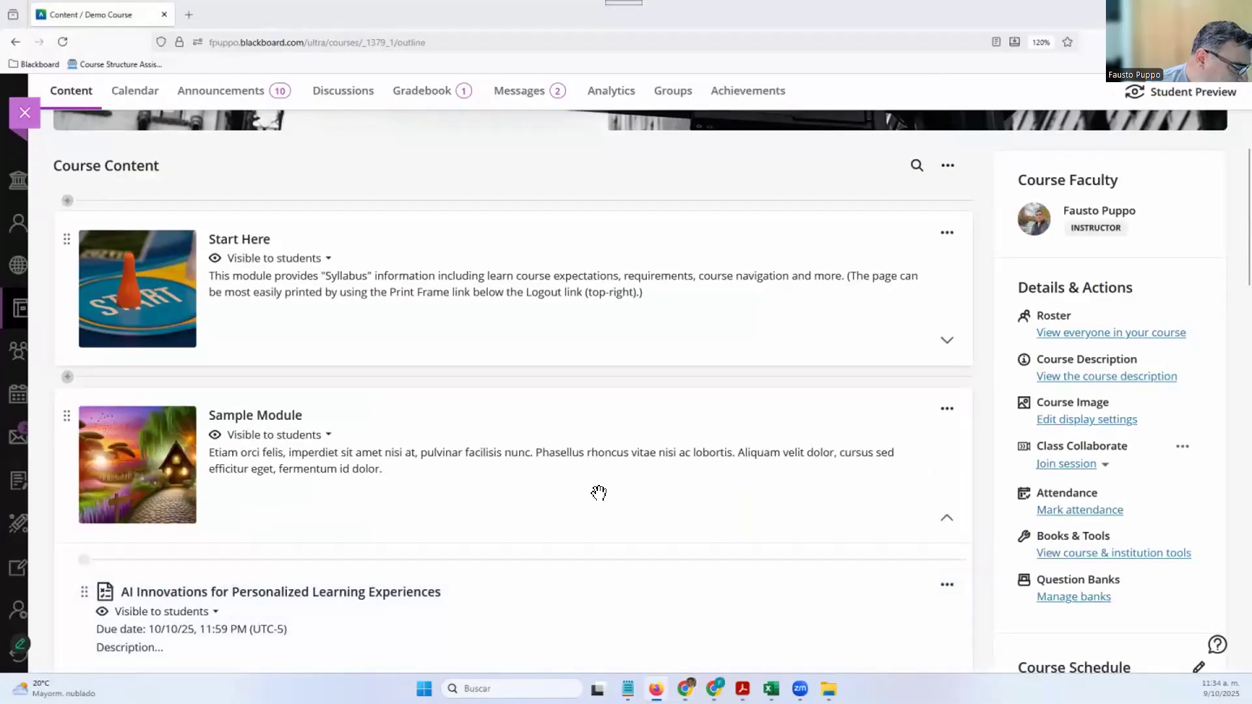
scroll(522, 472, "up", 4)
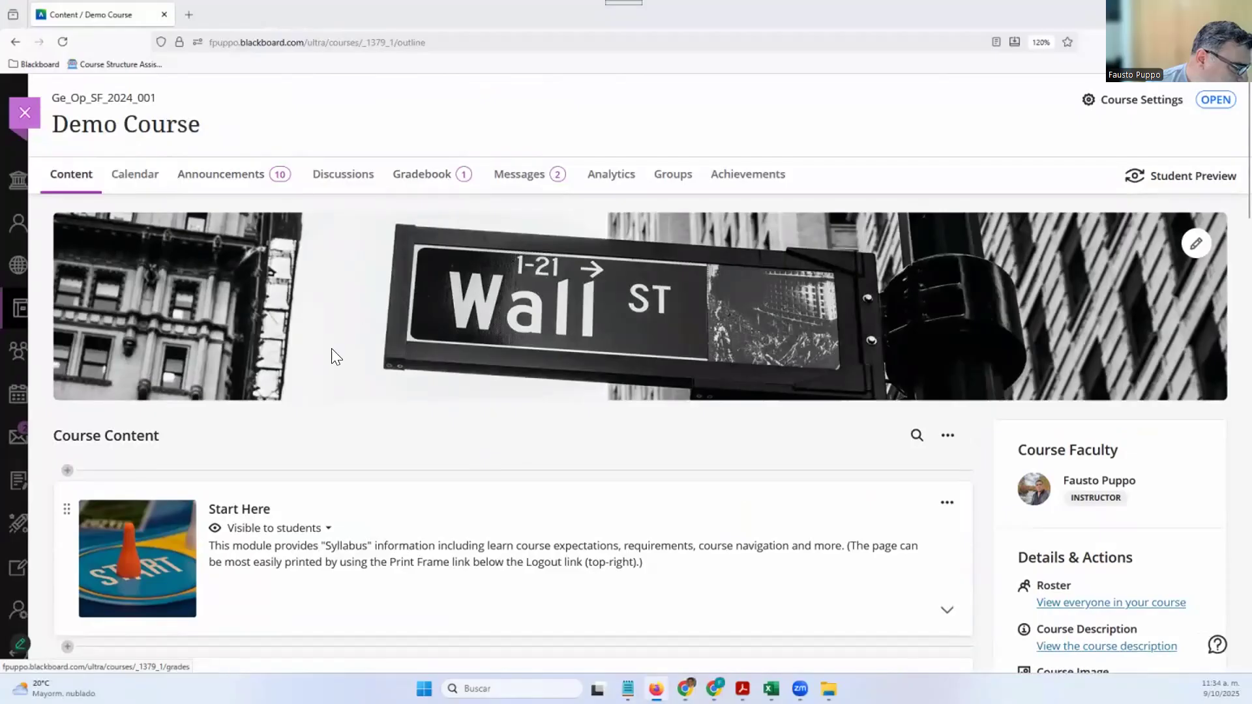
left_click(62, 41)
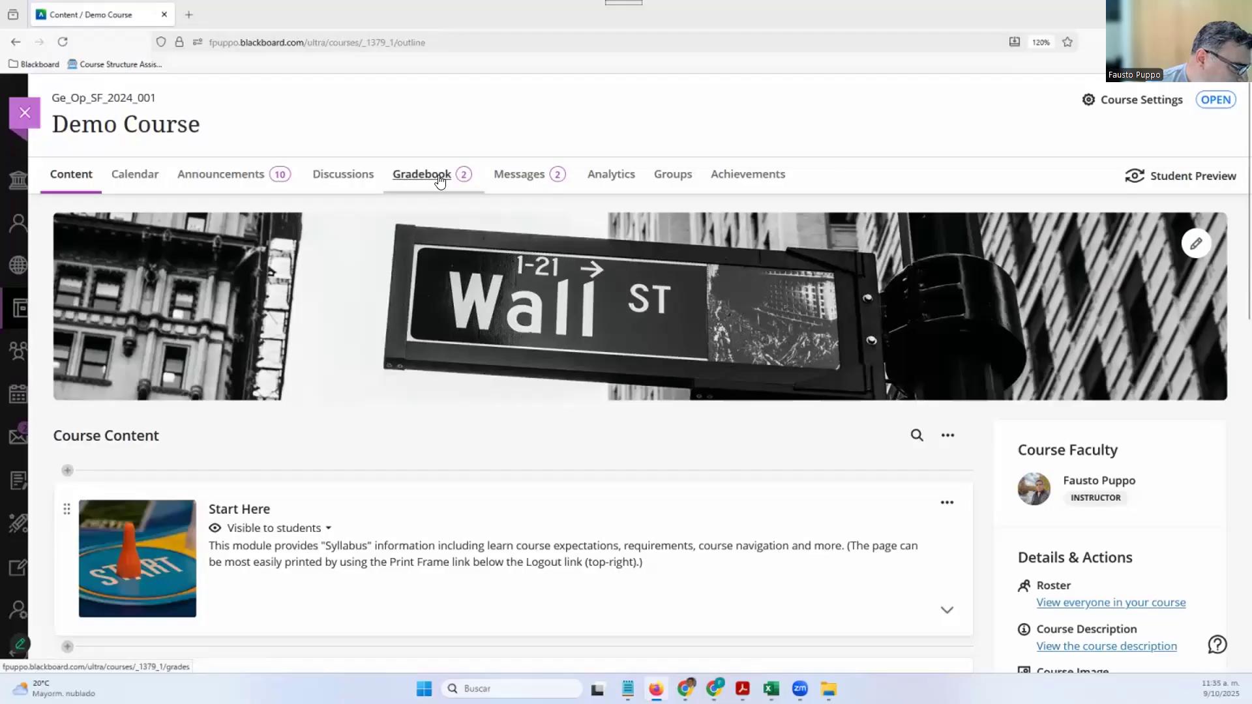
left_click(440, 182)
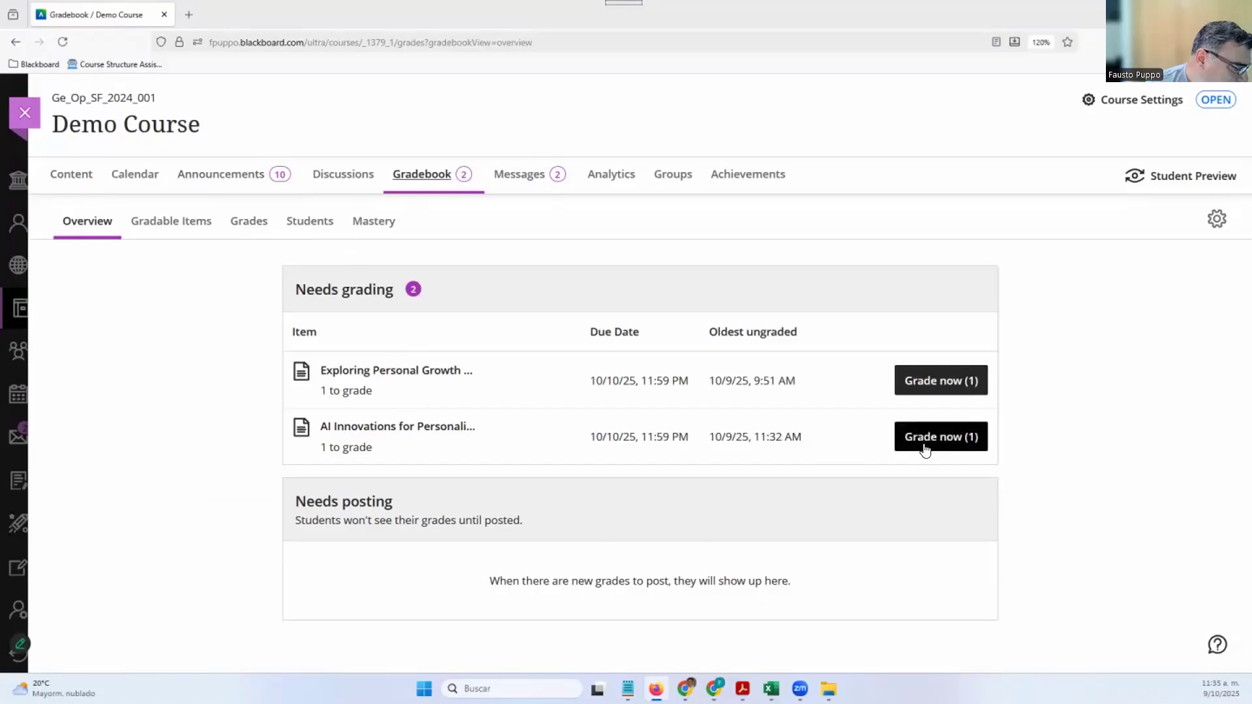
Expand Sample Module, open and close the AI Innovations assessment, then return to Gradebook overview
left_click(63, 186)
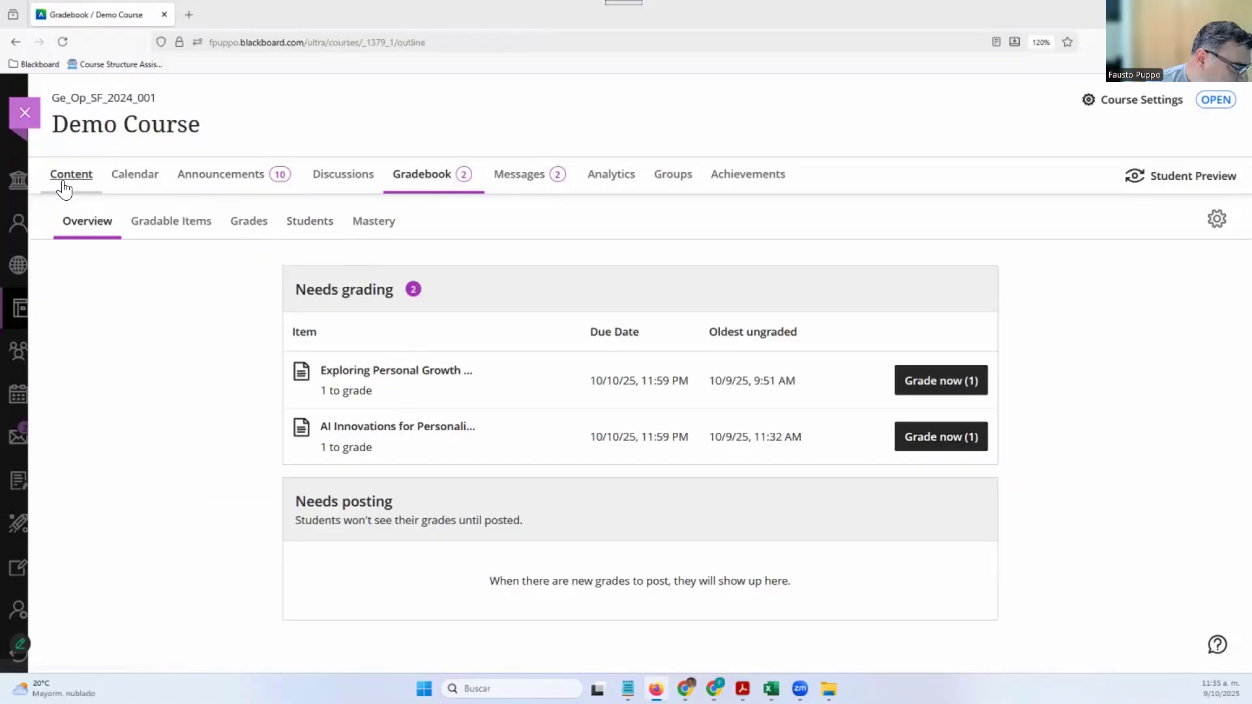
scroll(316, 557, "down", 3)
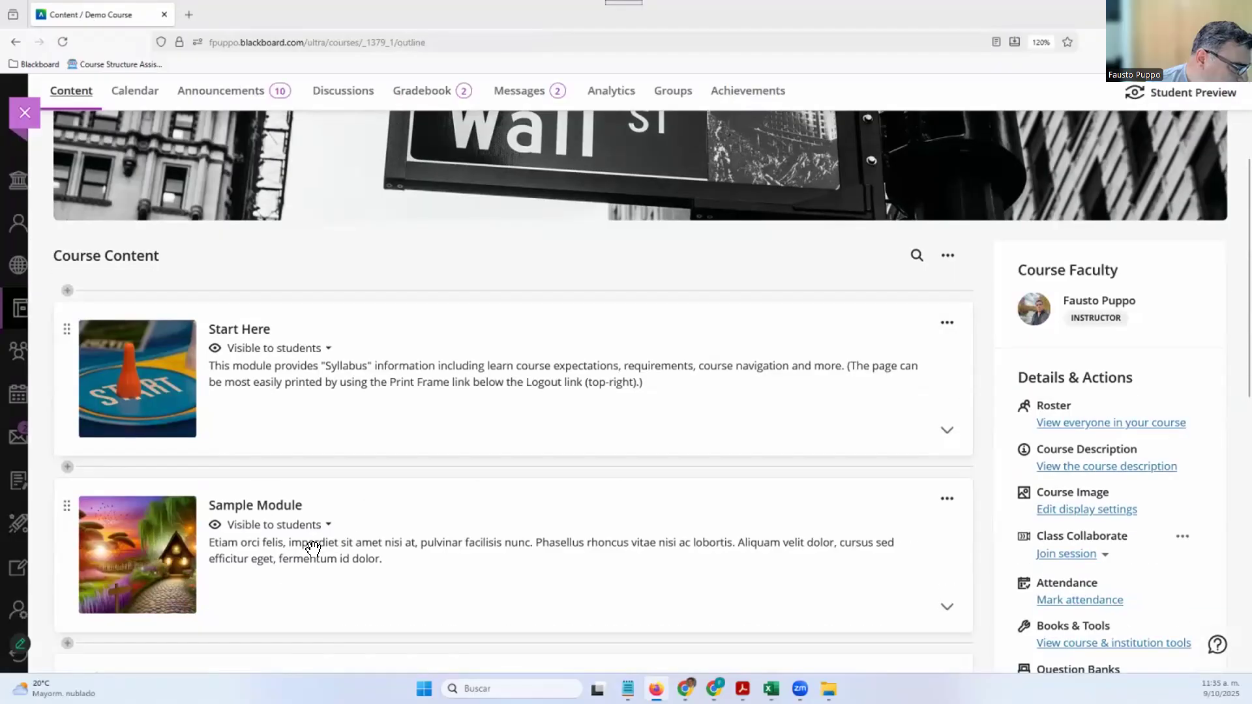
left_click(307, 547)
scroll(301, 580, "down", 2)
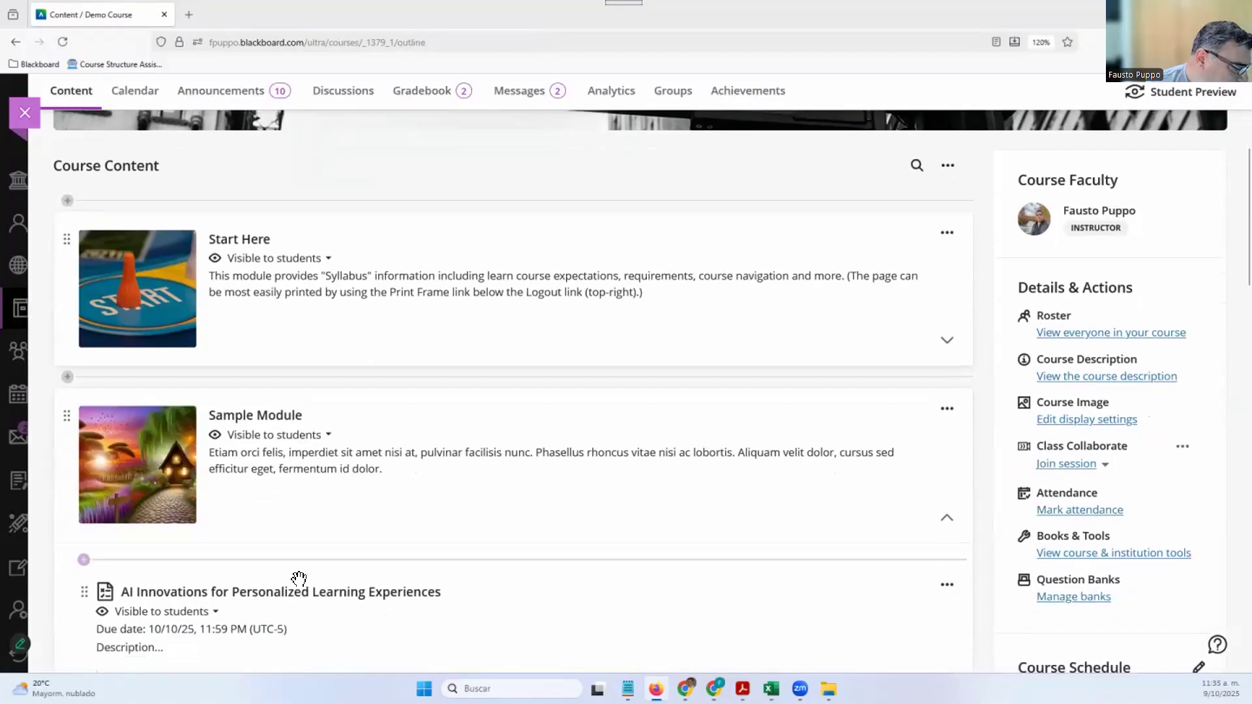
scroll(298, 578, "down", 2)
left_click(330, 498)
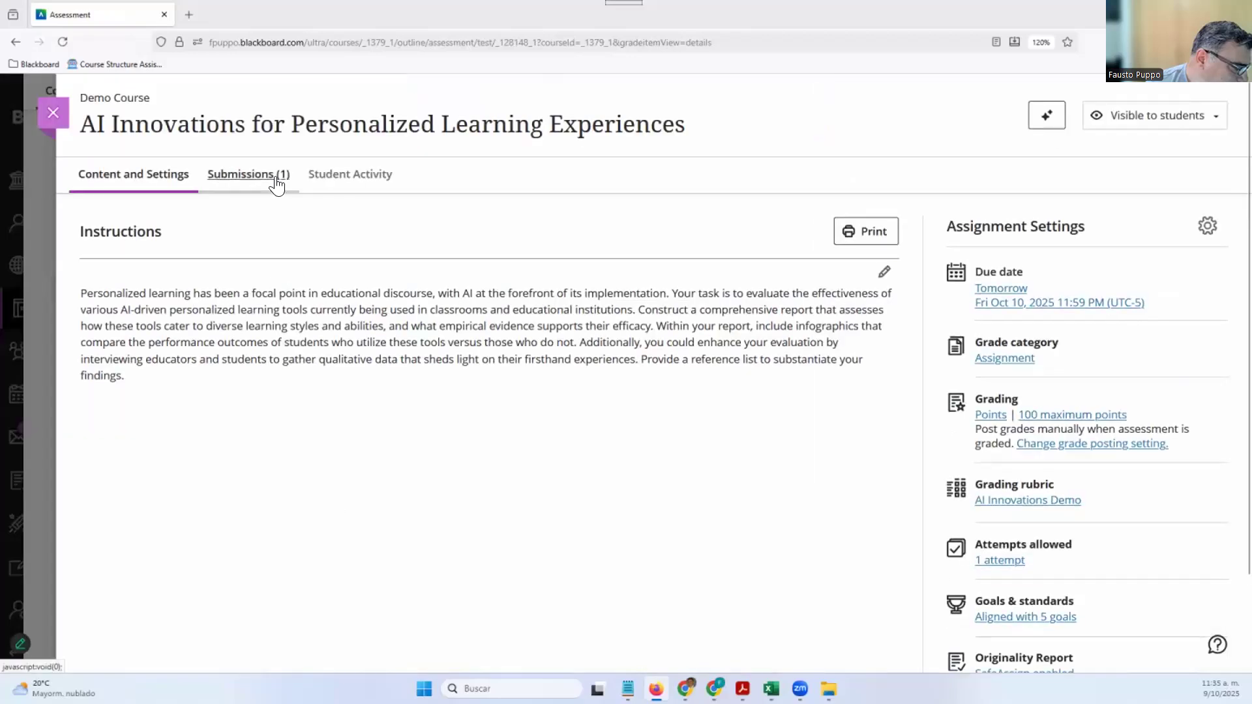
left_click(53, 115)
scroll(450, 574, "up", 5)
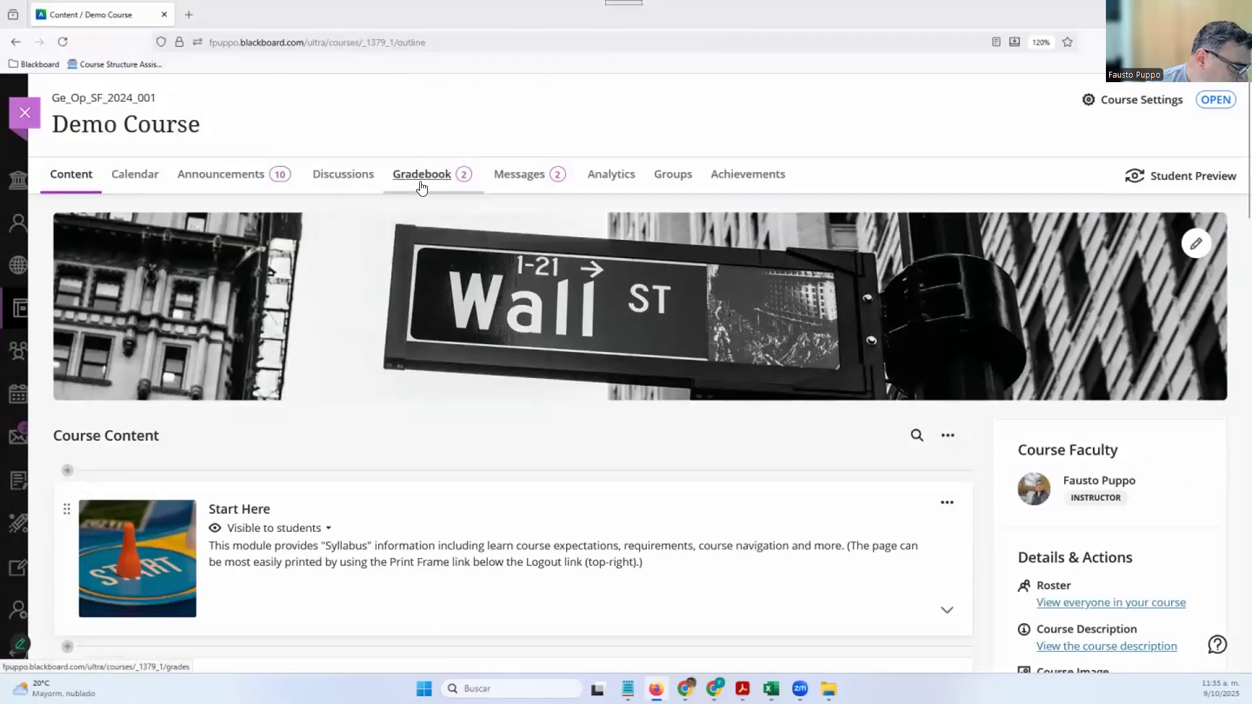
left_click(421, 187)
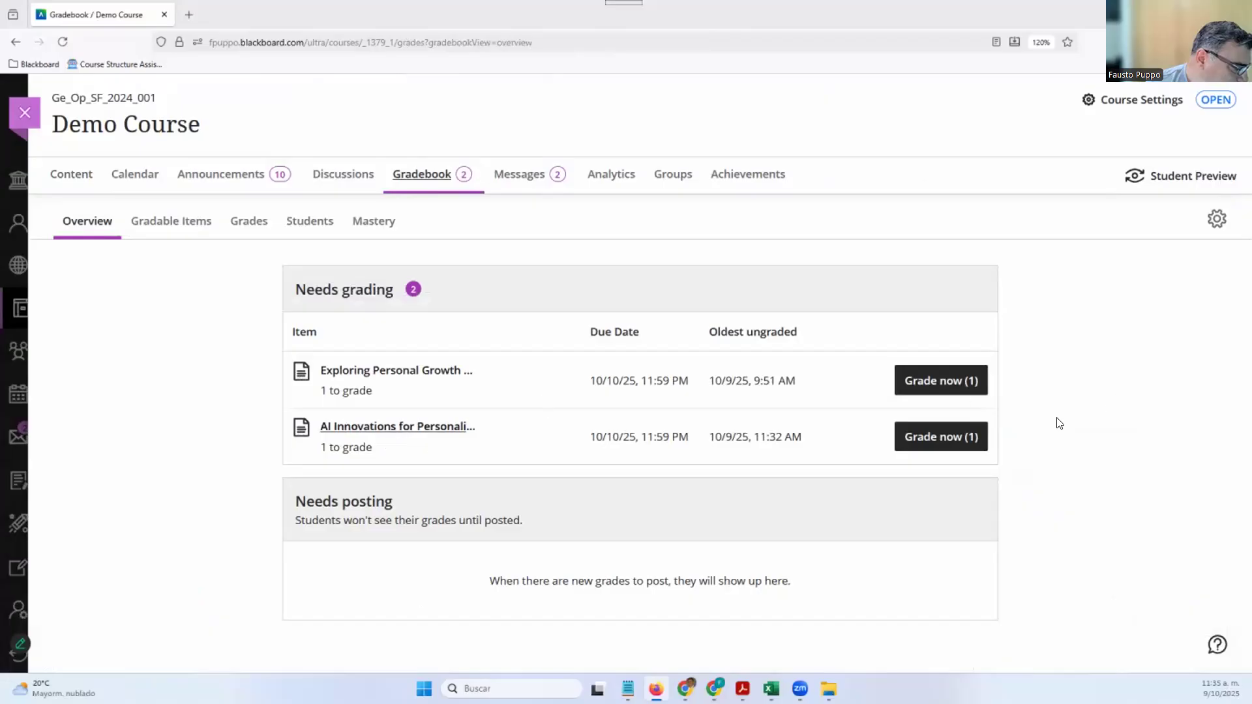
Start grading AI Innovations and check the pen tool's drawing, brush and eraser options
left_click(941, 437)
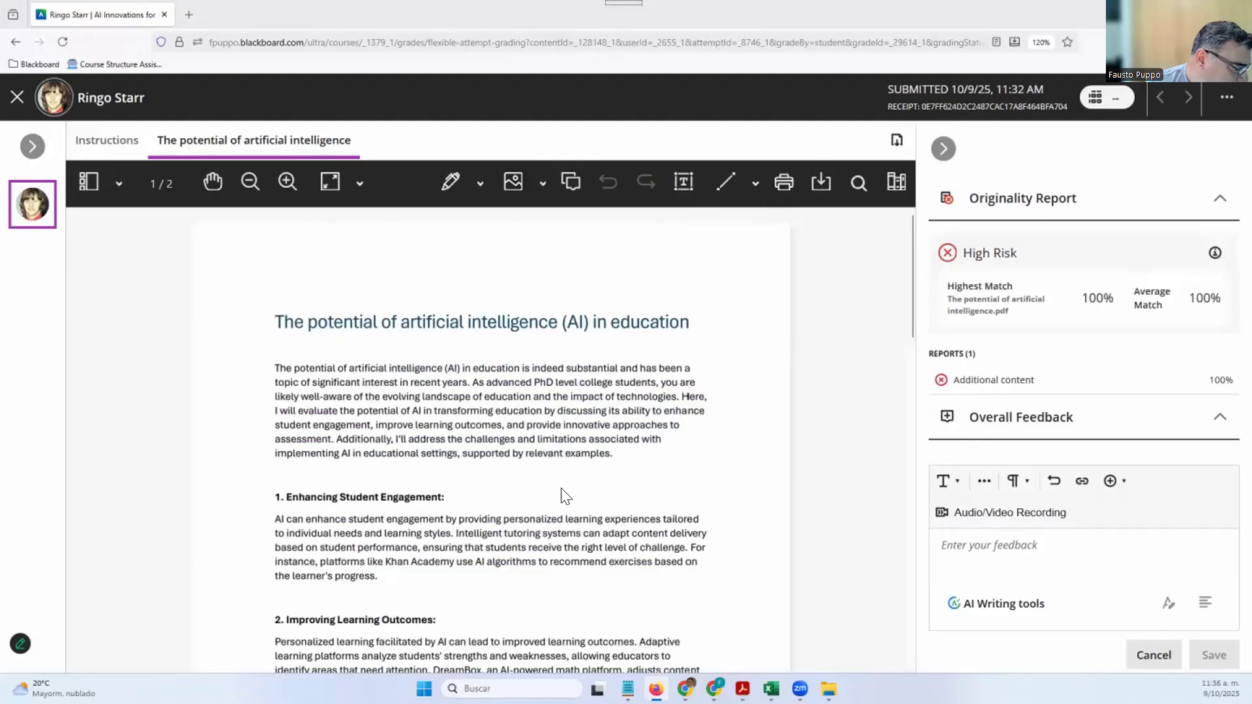
scroll(554, 486, "down", 5)
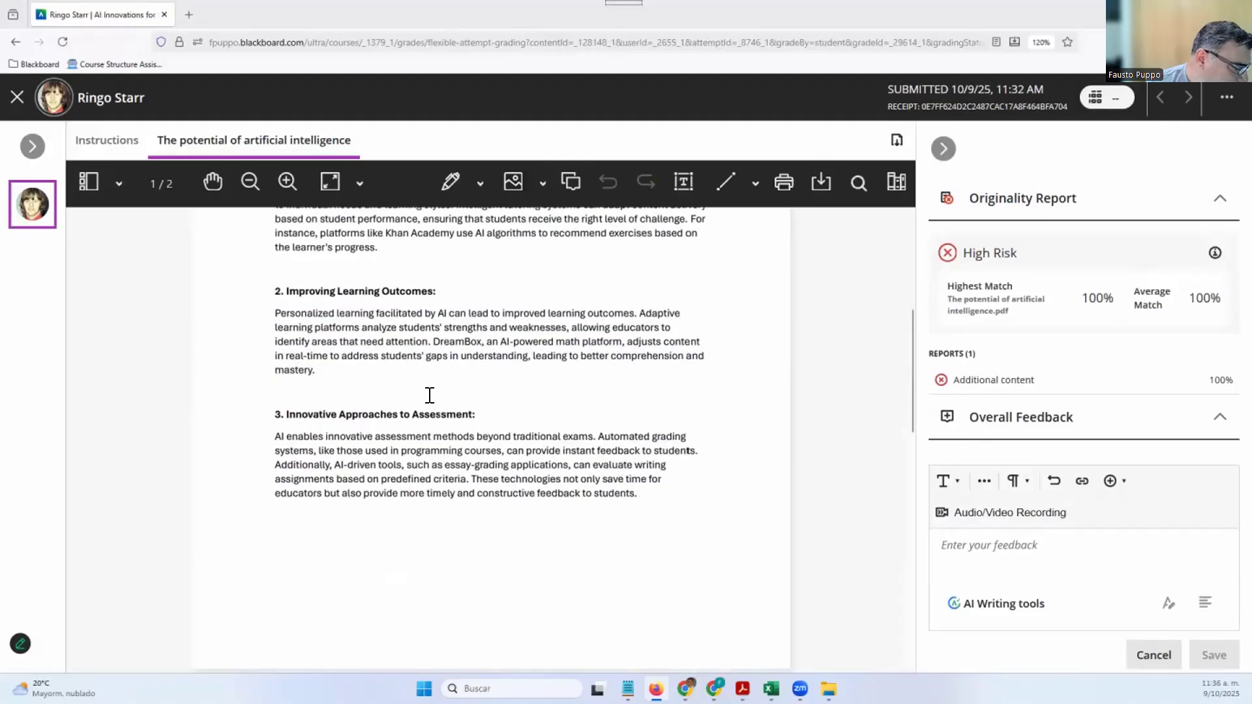
scroll(430, 395, "up", 5)
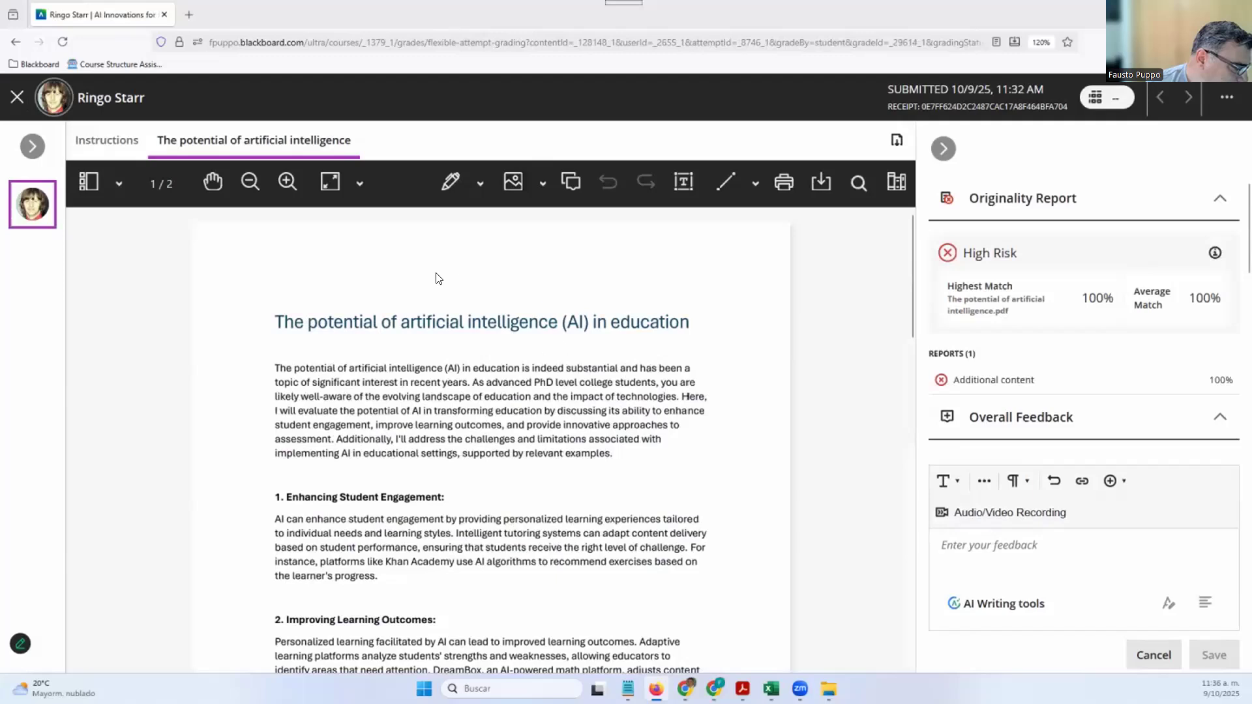
left_click(481, 189)
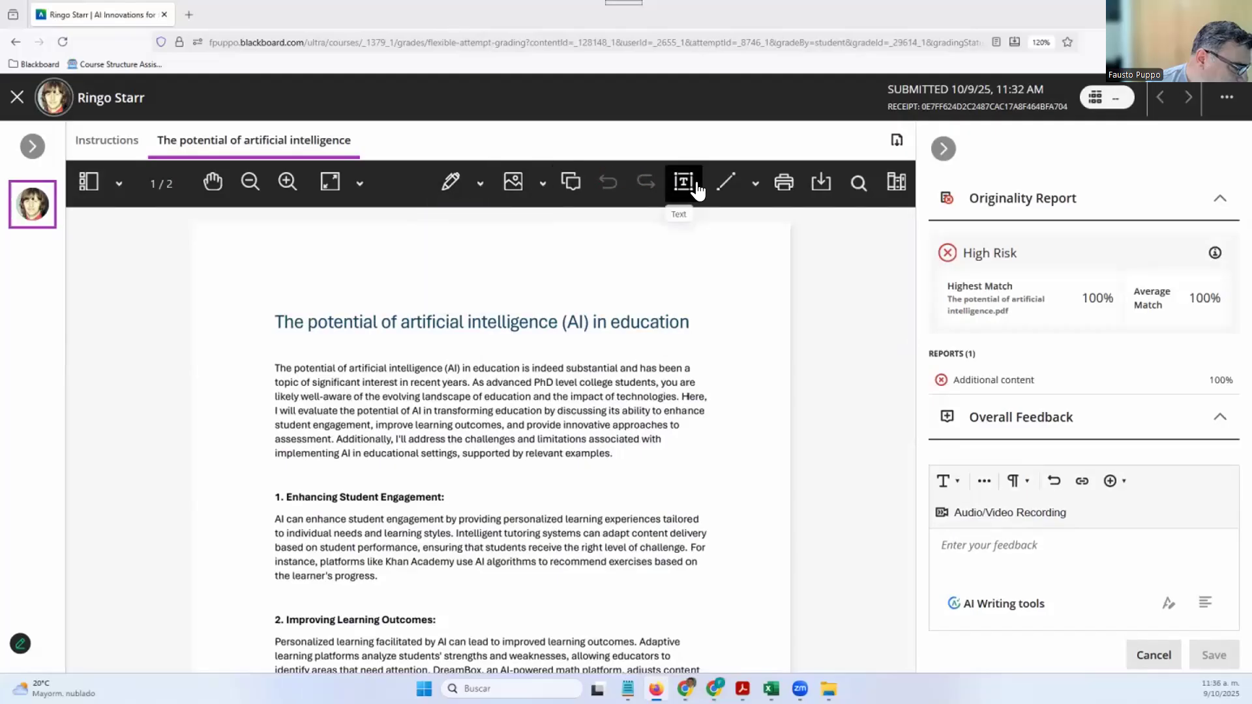
left_click(479, 186)
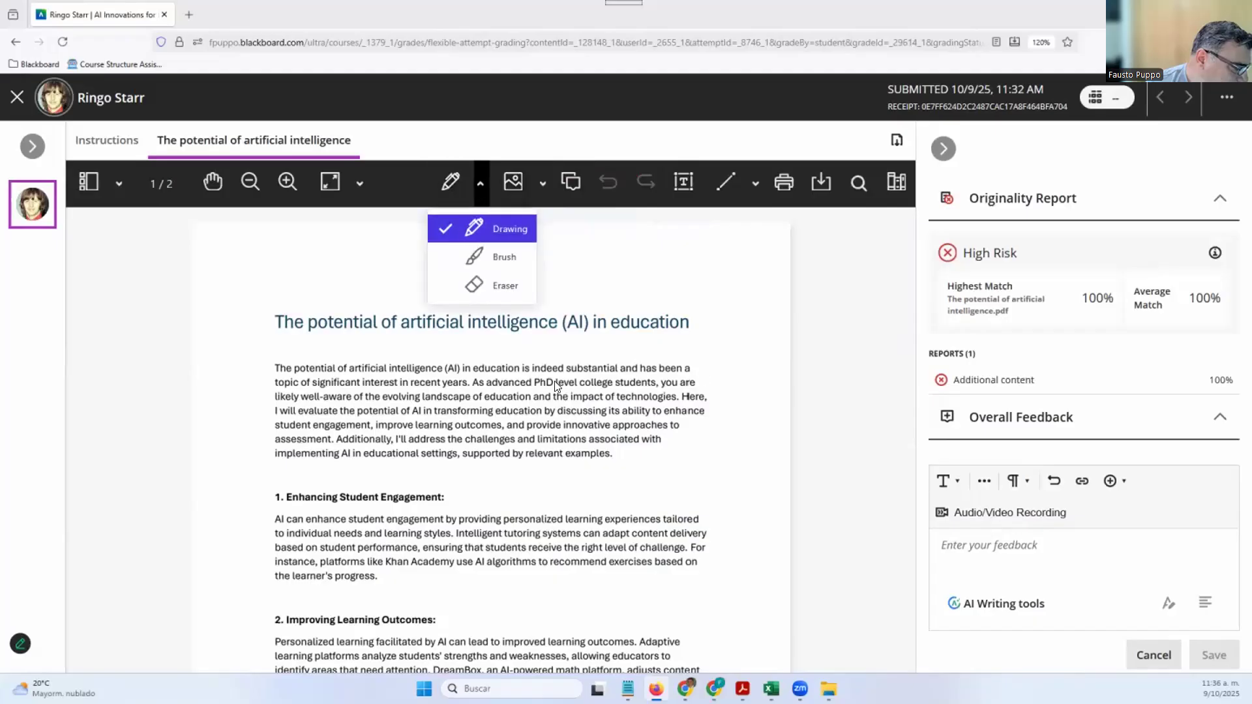
left_click(713, 299)
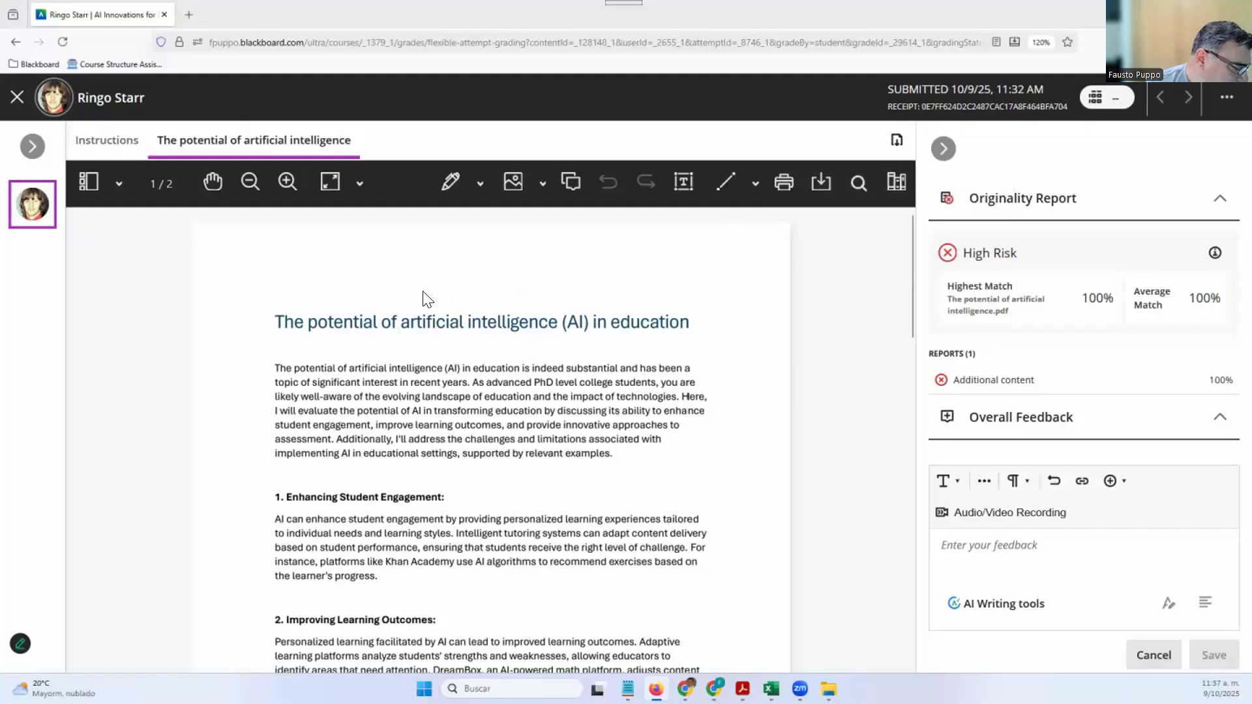
Scroll through the student's essay beside its originality report and --/100 rubric
scroll(465, 394, "down", 5)
scroll(464, 394, "up", 5)
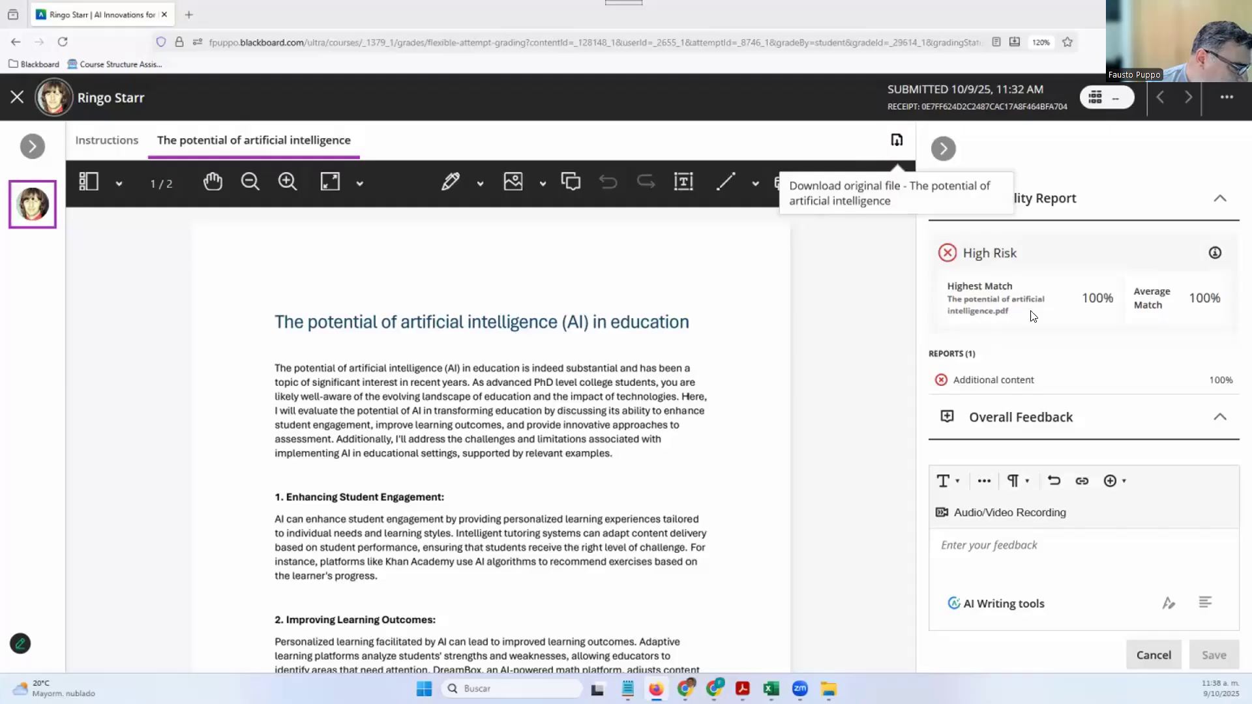
scroll(880, 390, "down", 3)
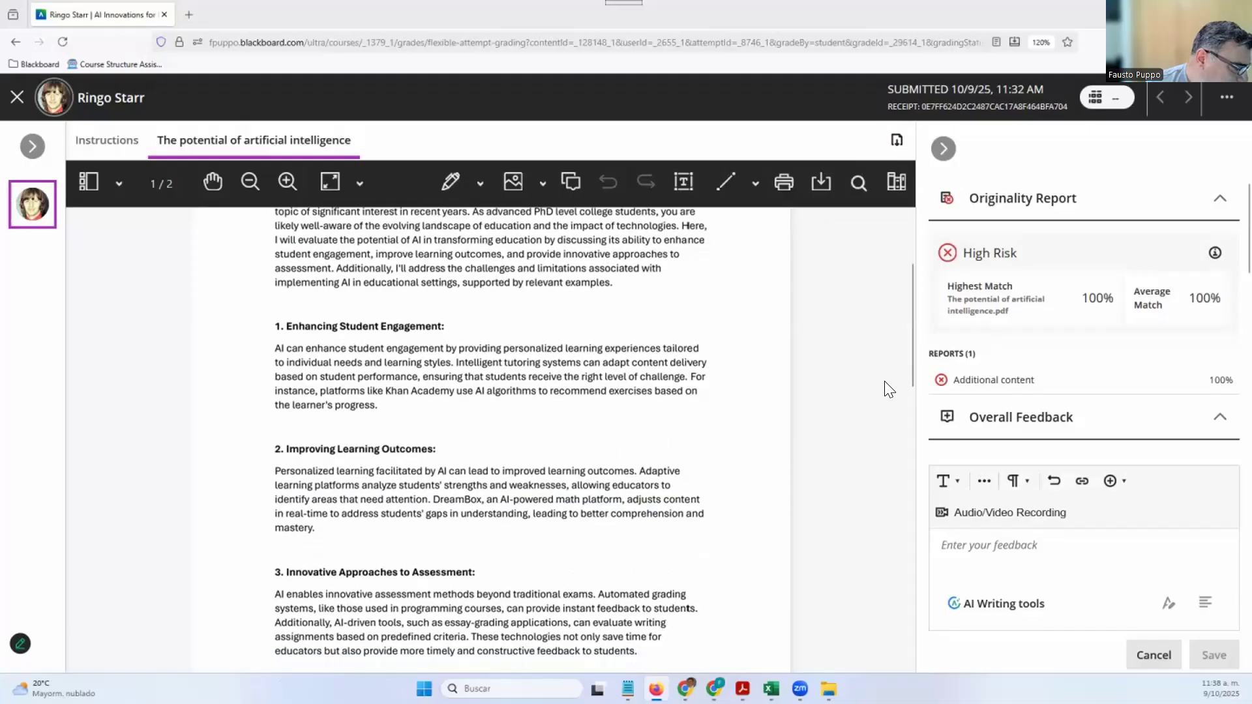
scroll(885, 381, "down", 4)
scroll(910, 338, "up", 6)
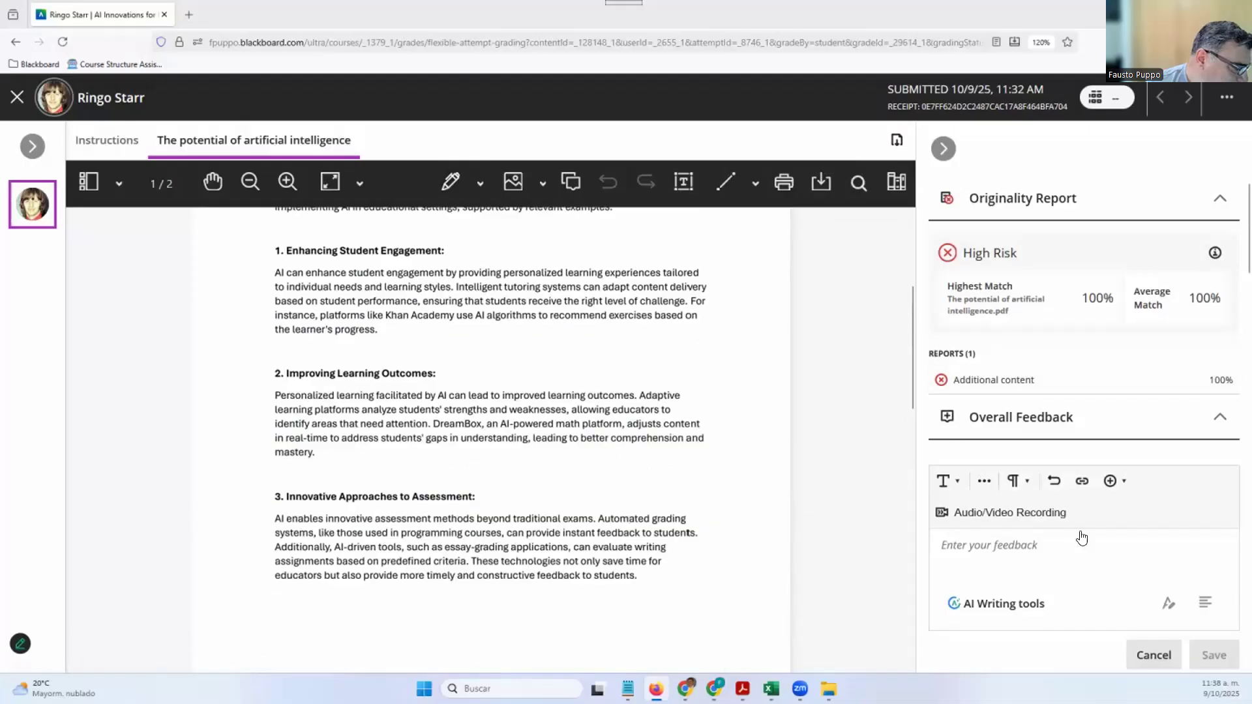
scroll(1135, 570, "down", 3)
scroll(1139, 464, "up", 3)
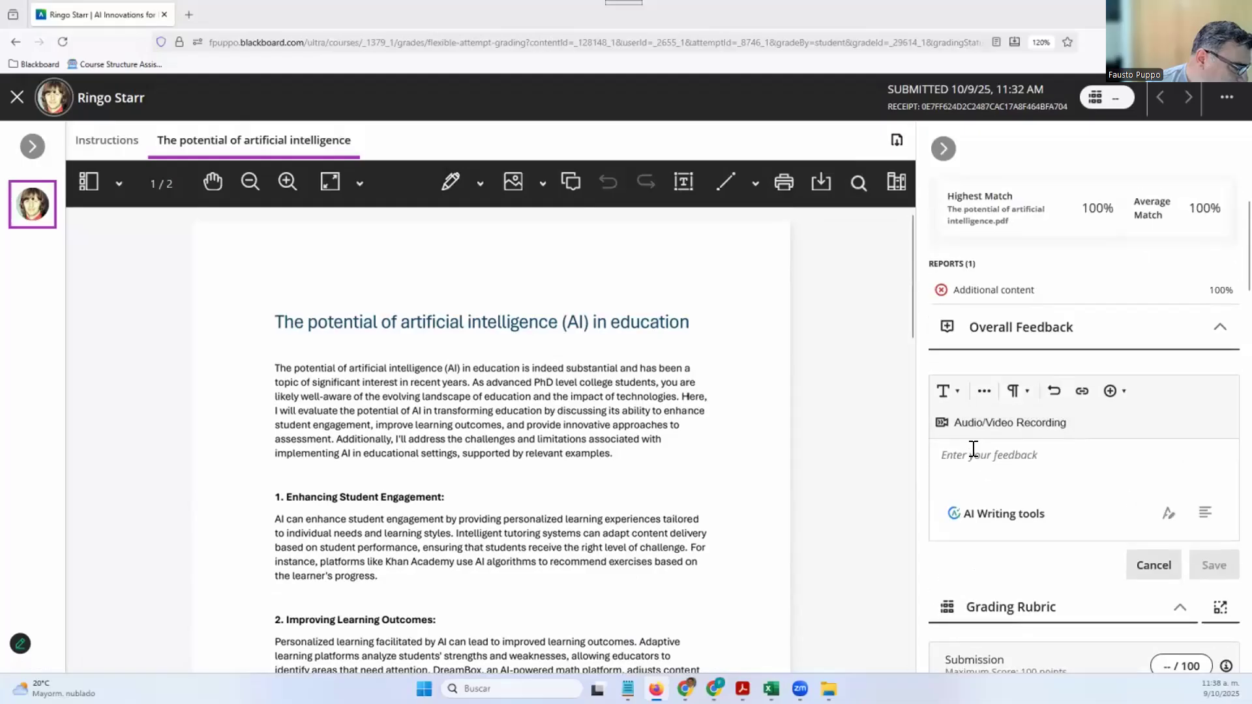
scroll(695, 458, "down", 6)
scroll(696, 458, "up", 6)
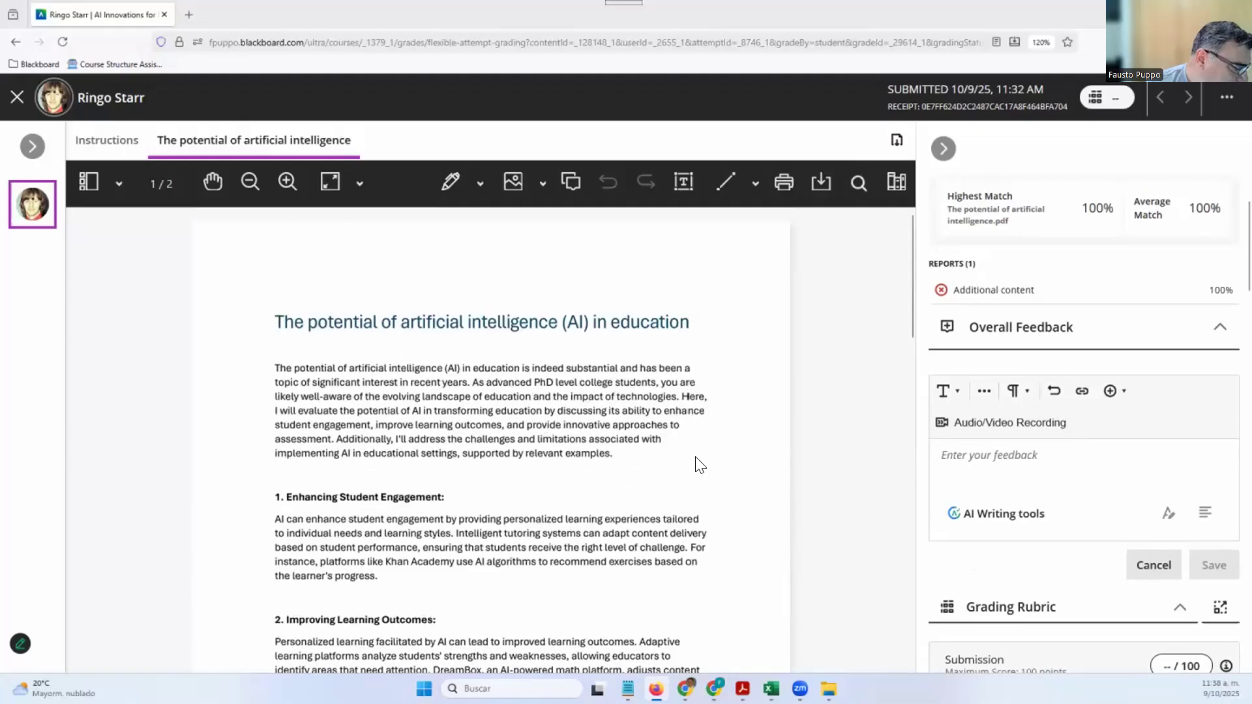
Start an Audio/Video Recording for overall feedback, enlarge its window, and turn the camera on
left_click(994, 452)
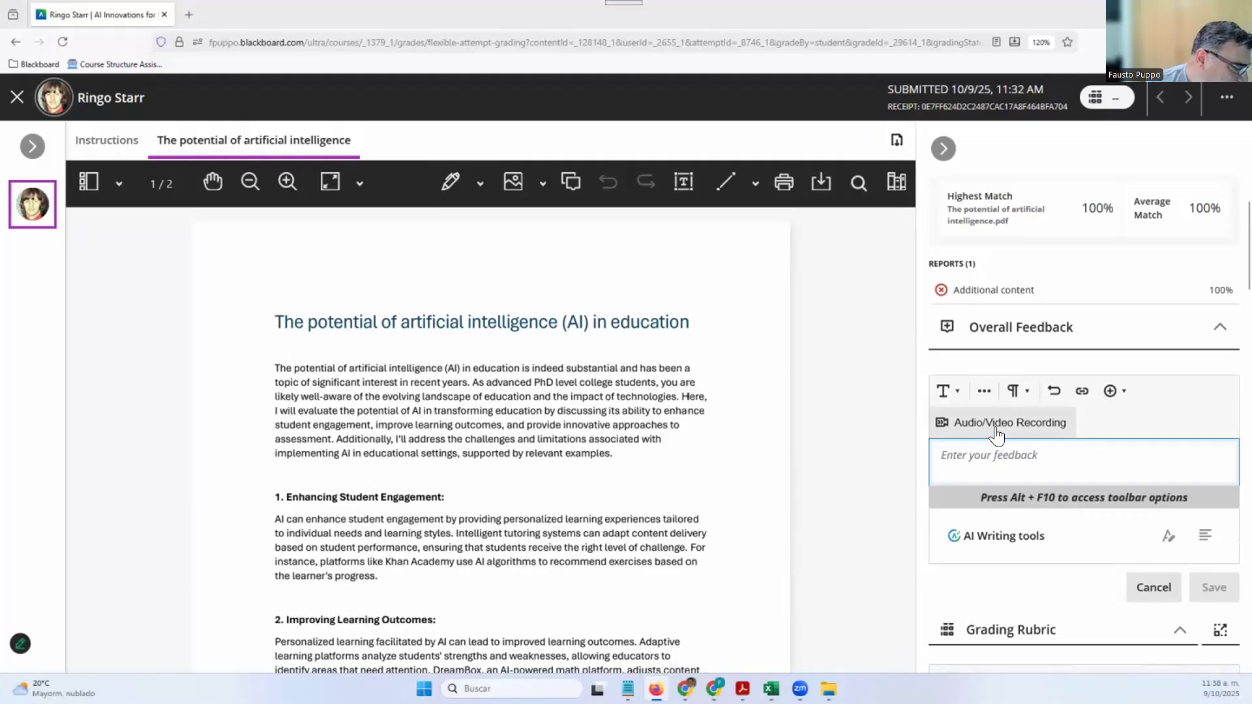
left_click(995, 423)
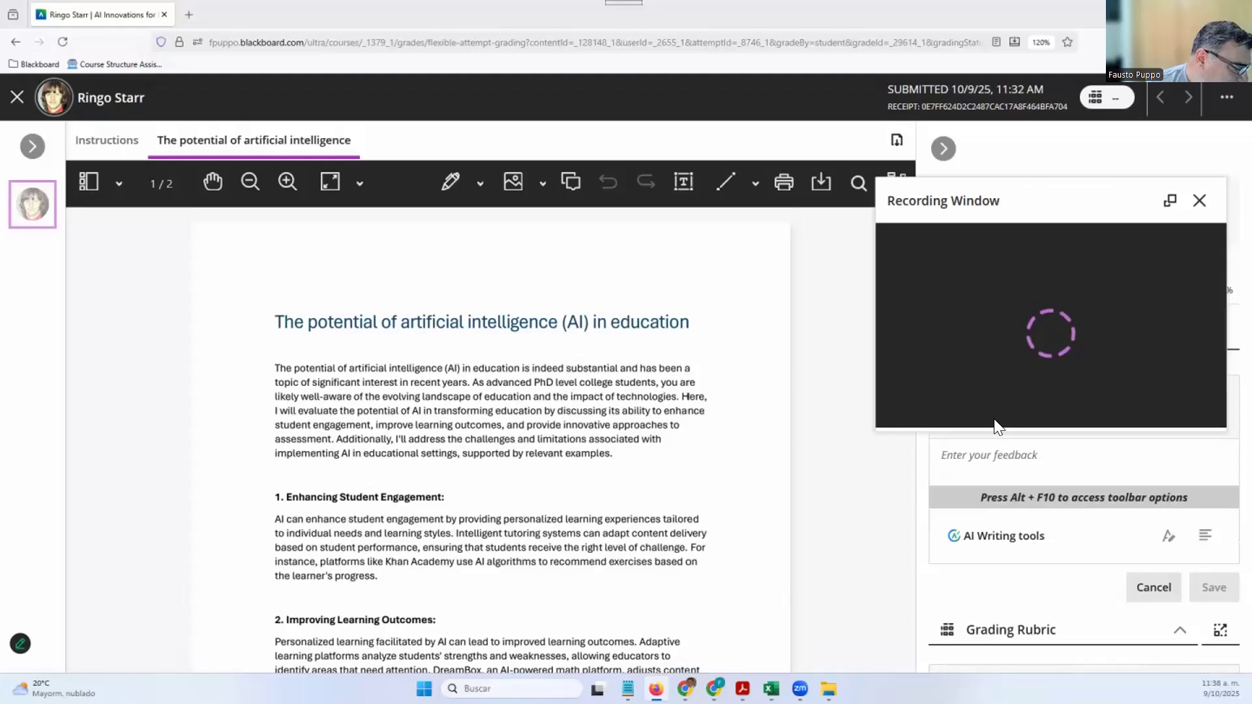
left_click(1170, 201)
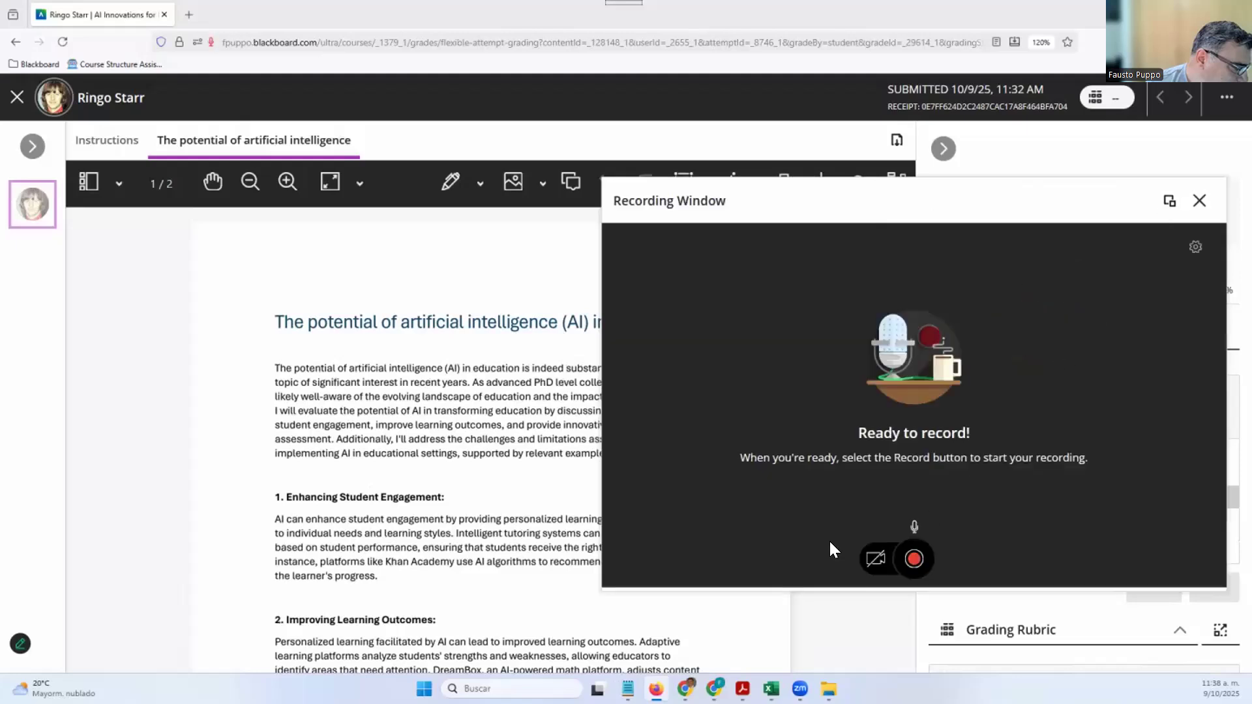
left_click(873, 558)
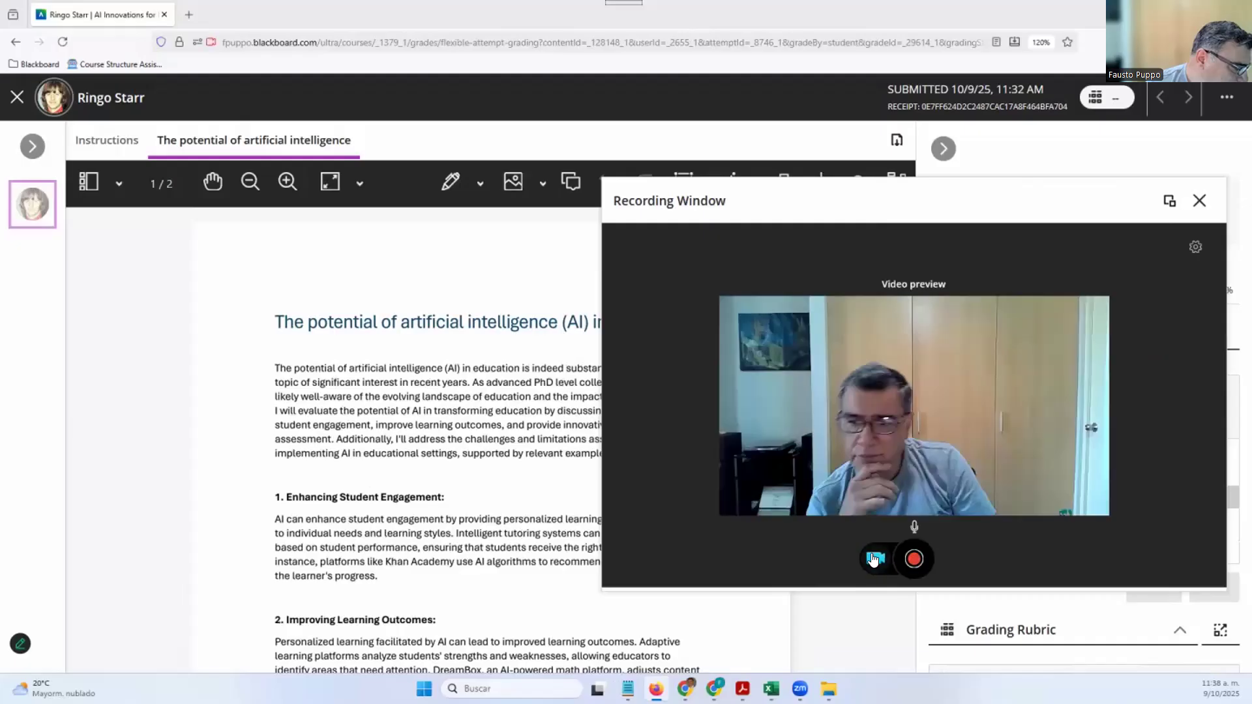
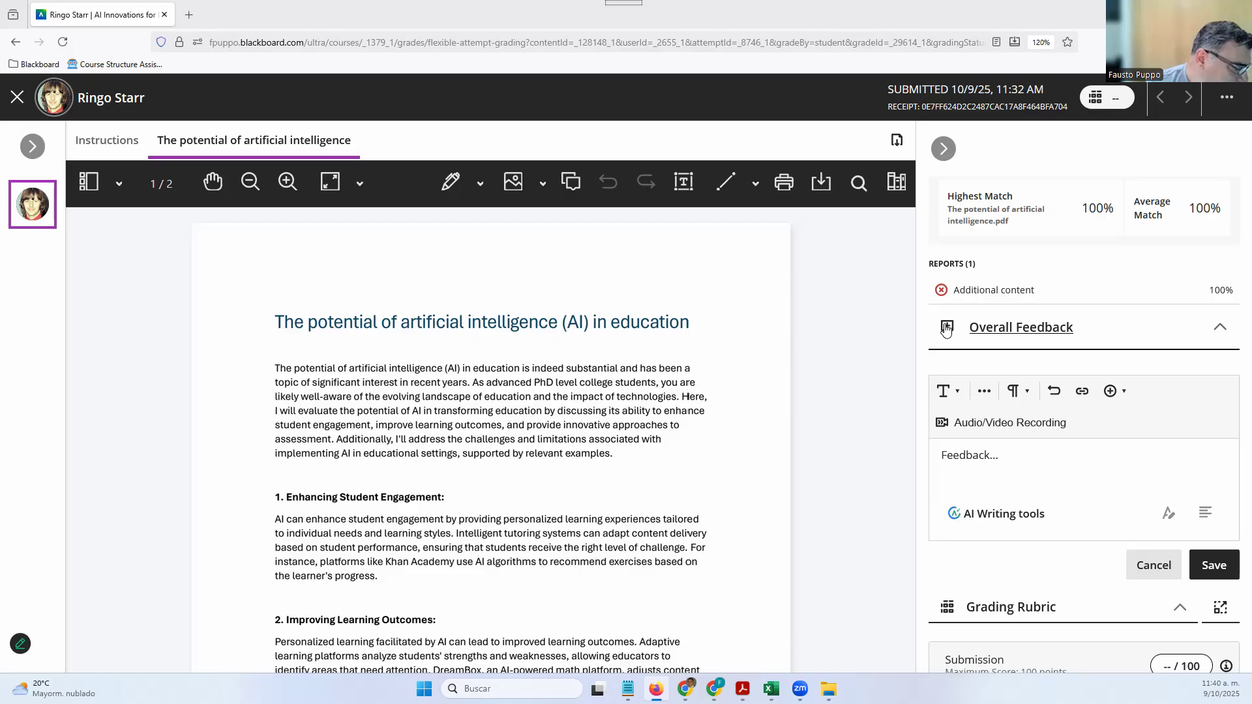
Show and then hide the rubric level descriptions in the grading panel
scroll(1056, 482, "down", 5)
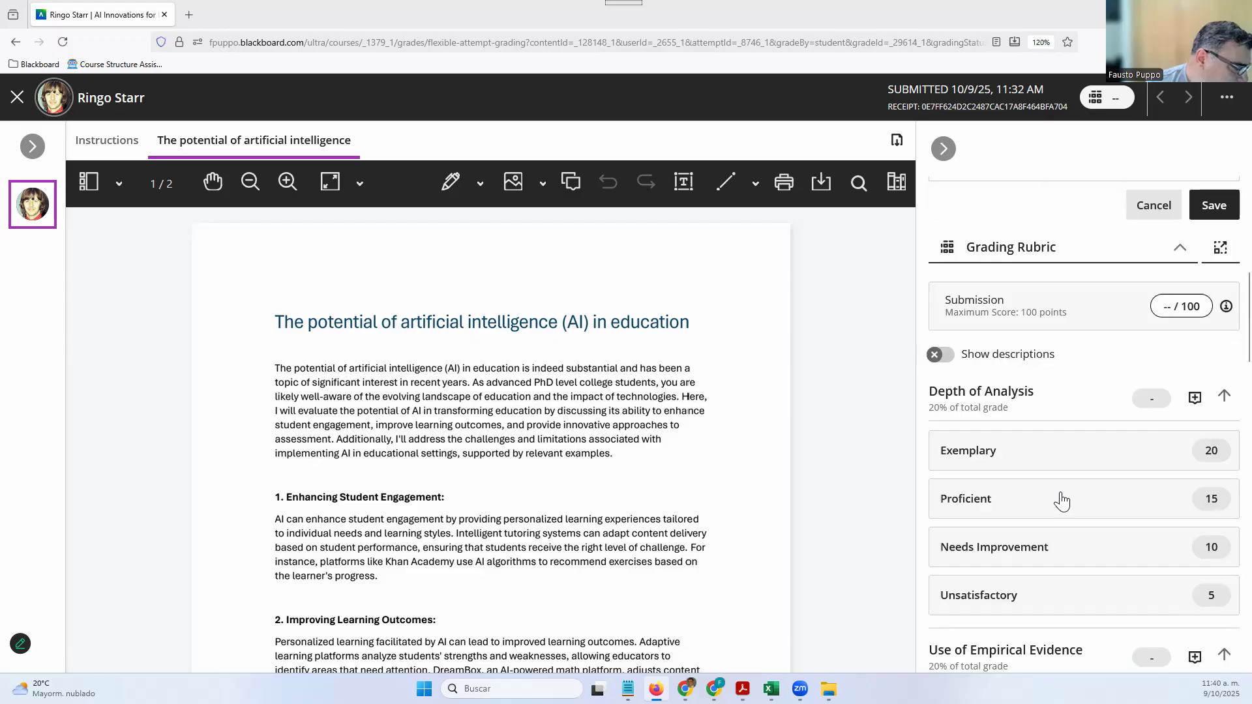
left_click(947, 361)
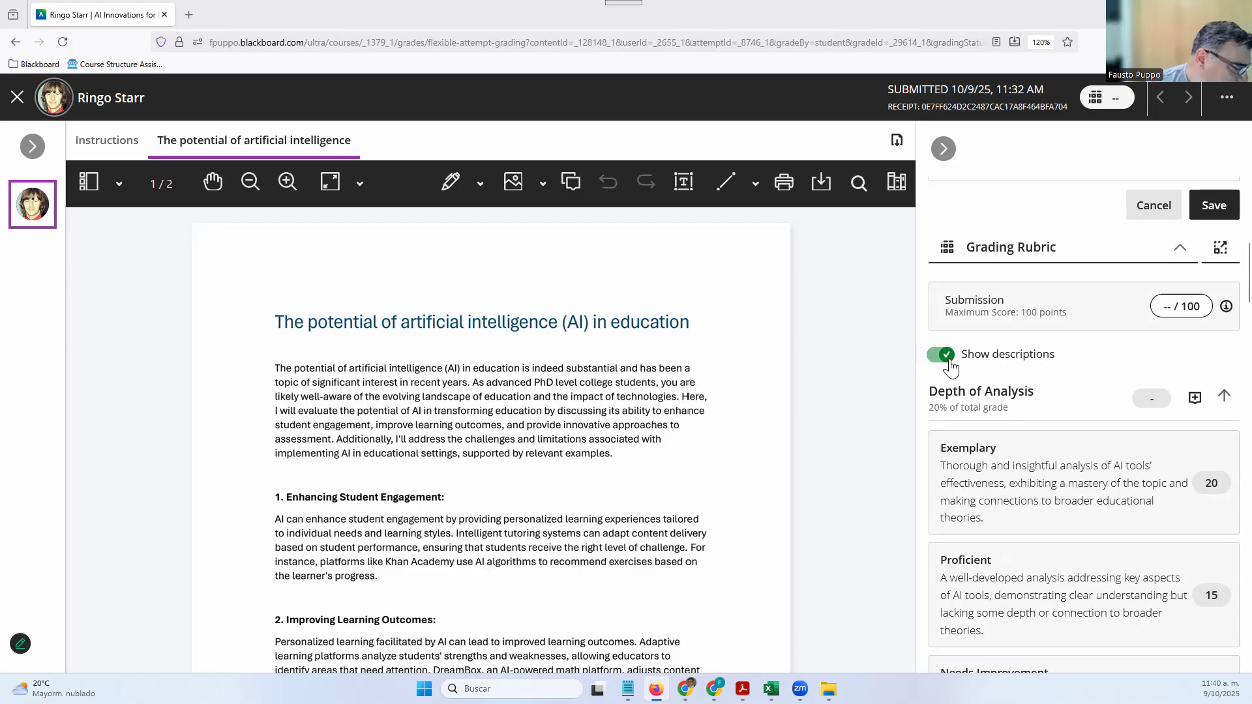
left_click(945, 360)
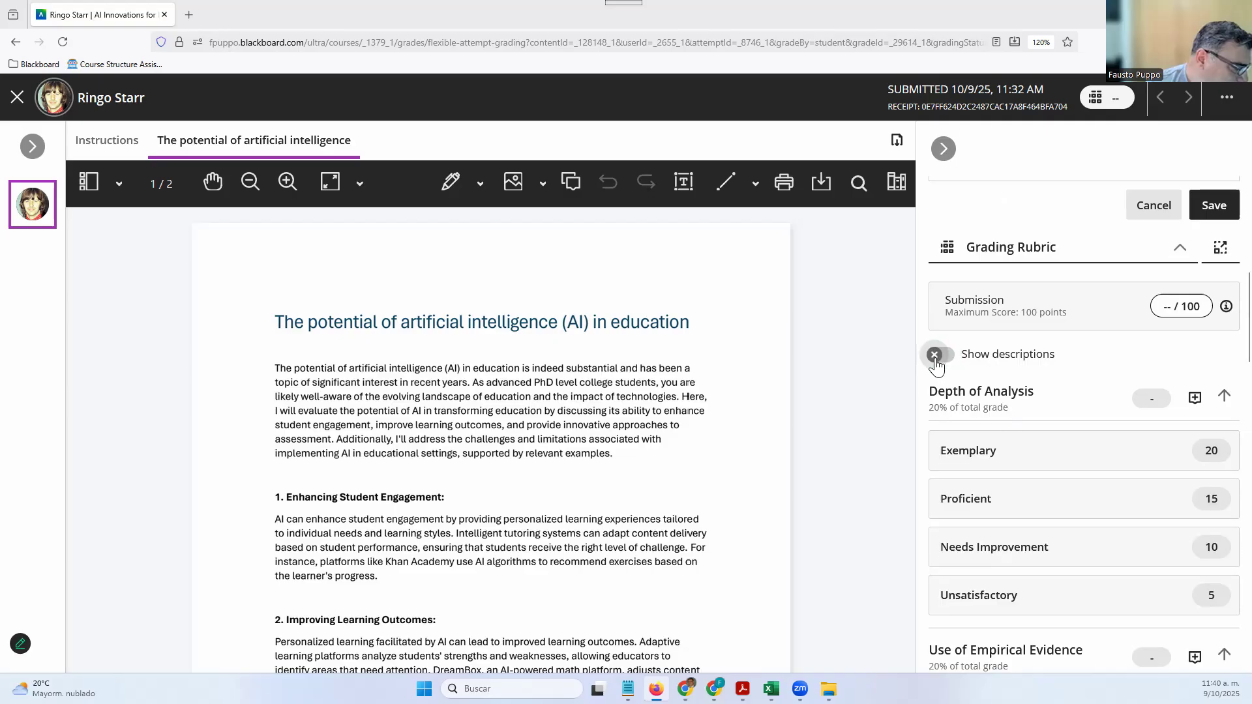
scroll(1054, 391, "up", 1)
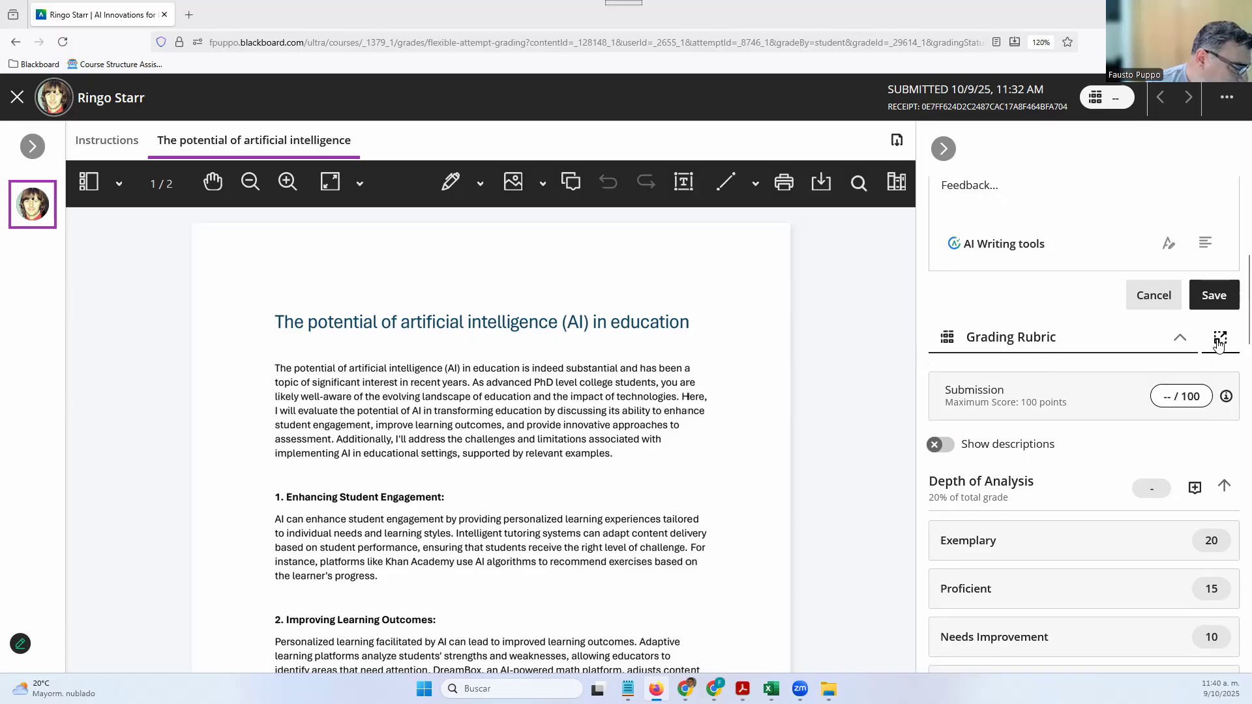
Choose Continue Working, then save and close the empty overall feedback editor
left_click(1218, 339)
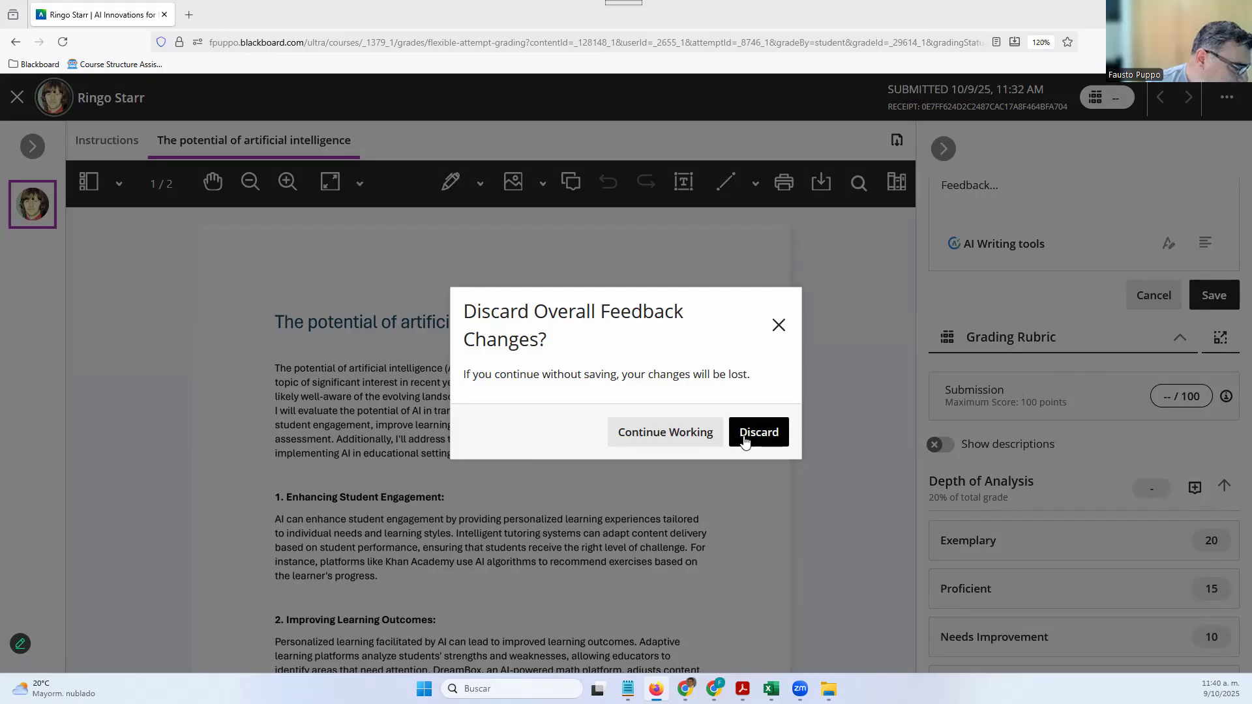
left_click(693, 433)
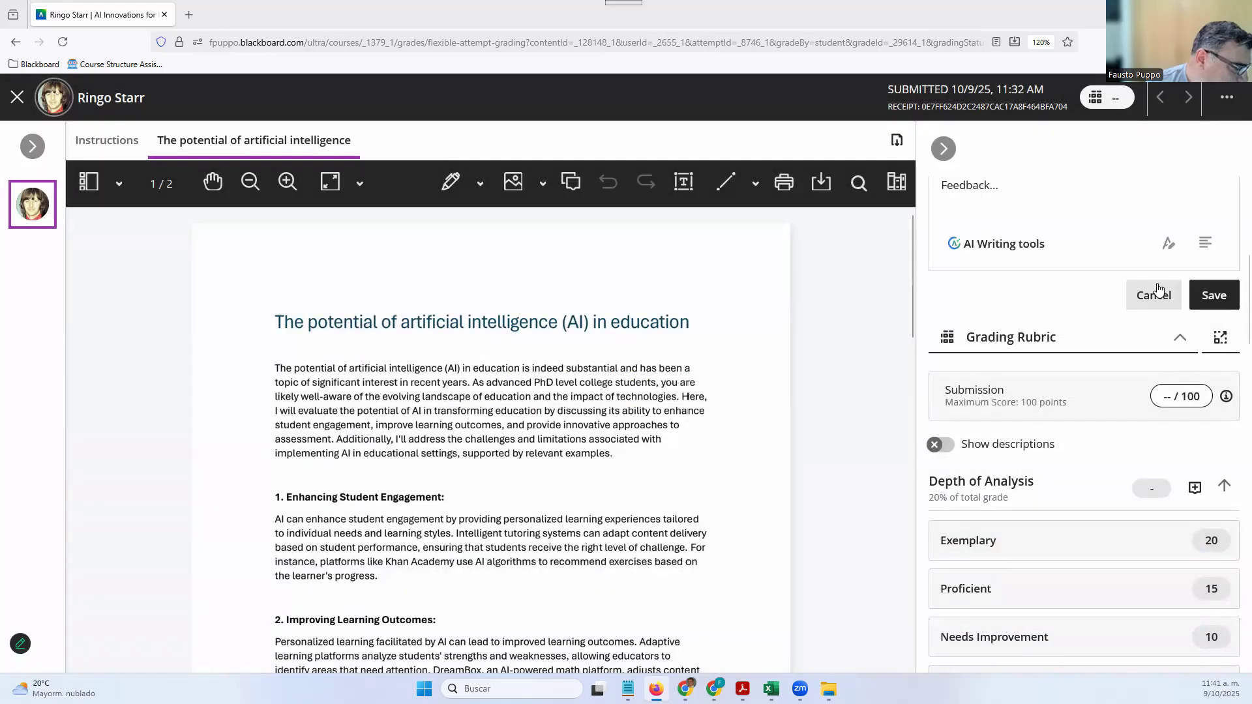
left_click(1213, 295)
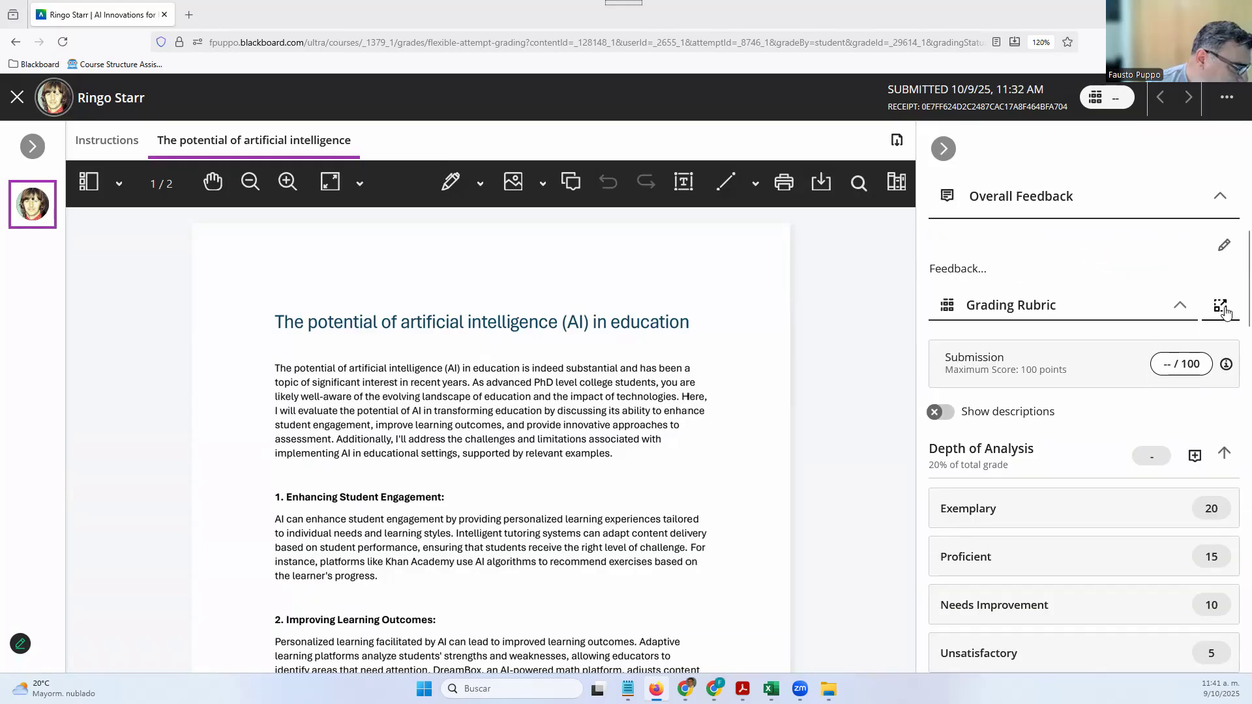
Open the rubric in a full-screen window with full level descriptions shown
left_click(1221, 305)
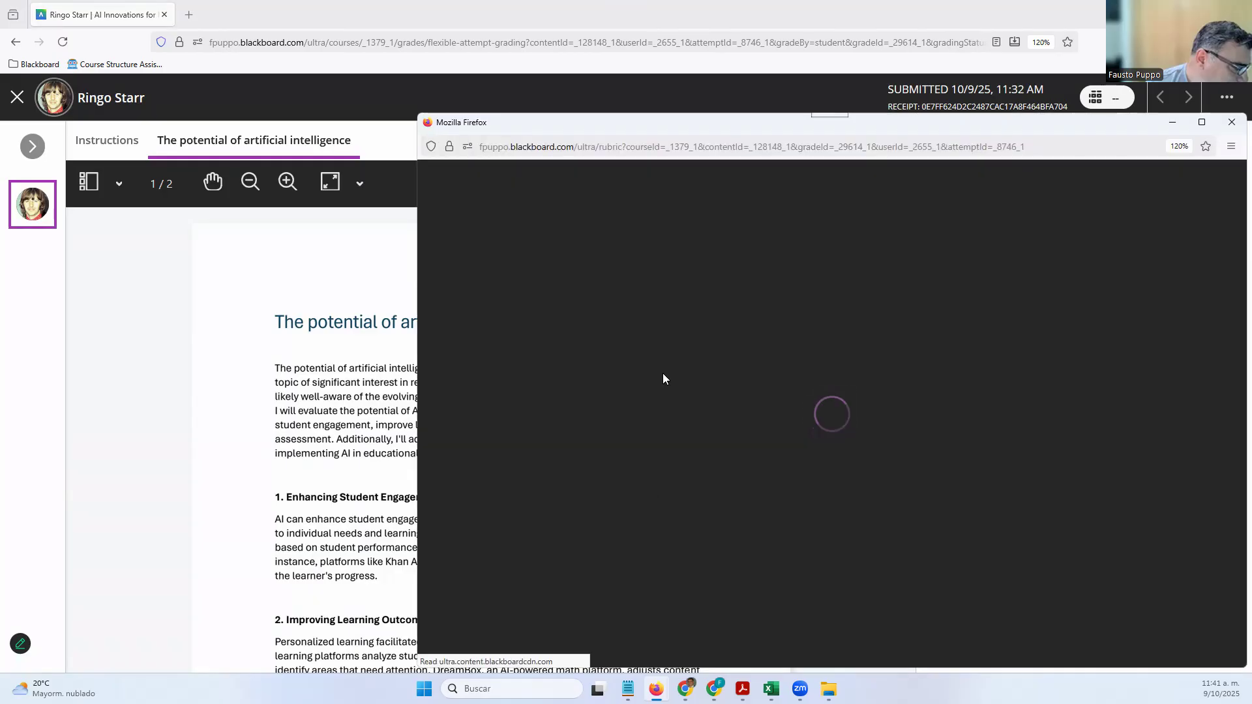
left_click(1207, 120)
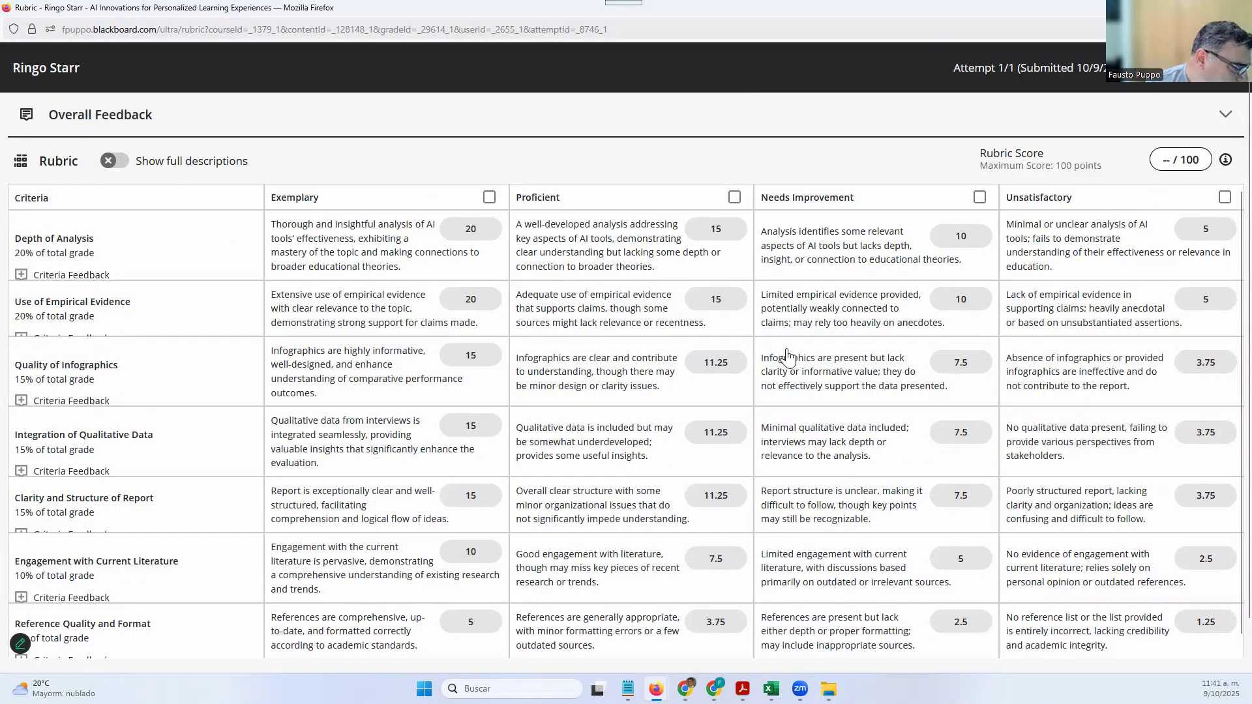
scroll(808, 447, "down", 1)
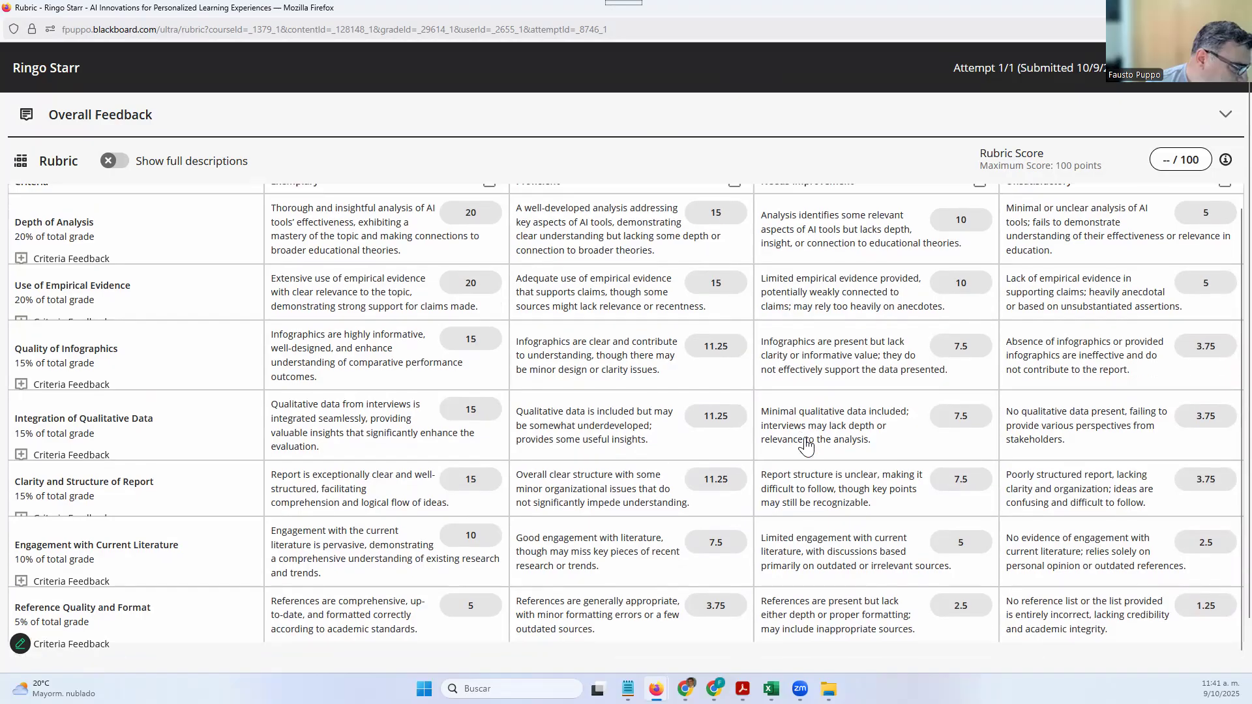
scroll(808, 447, "up", 1)
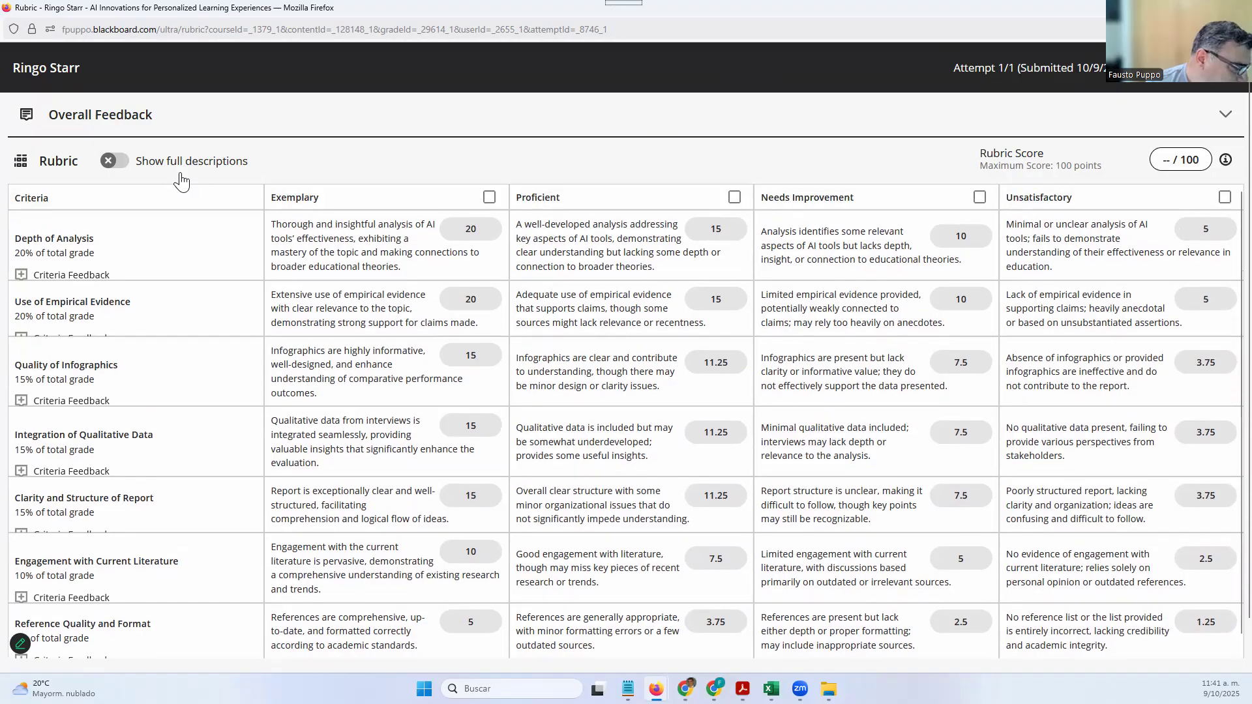
left_click(122, 164)
Score the seven criteria 20, 15, 15, 11.25, 7.5, 7.5 and 5, totalling 81.25/100
left_click(352, 255)
left_click(661, 323)
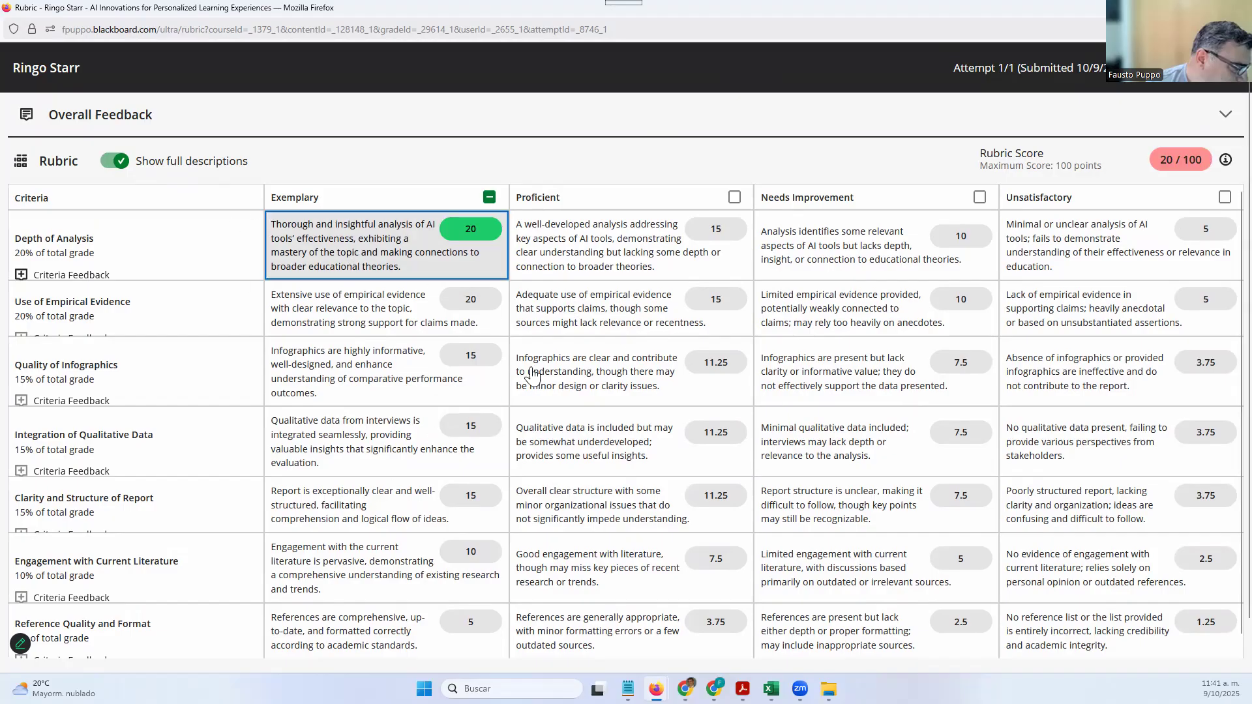
left_click(404, 391)
left_click(590, 460)
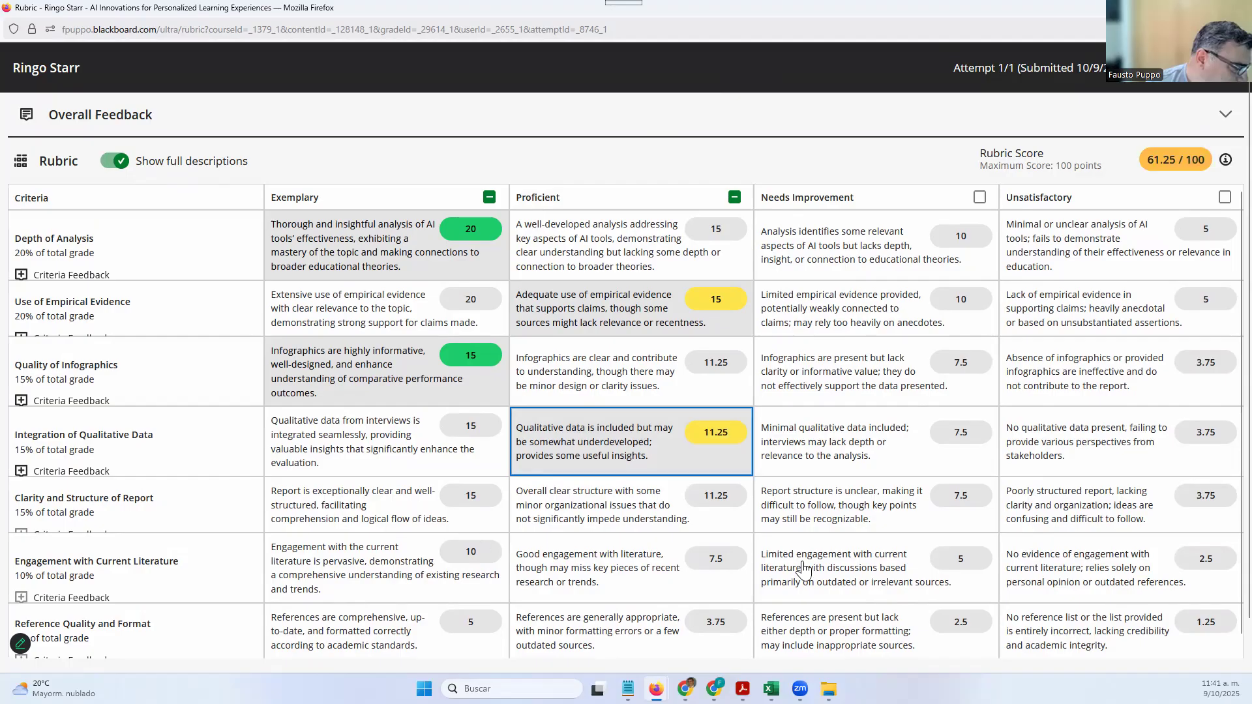
left_click(811, 517)
left_click_drag(600, 555, 607, 555)
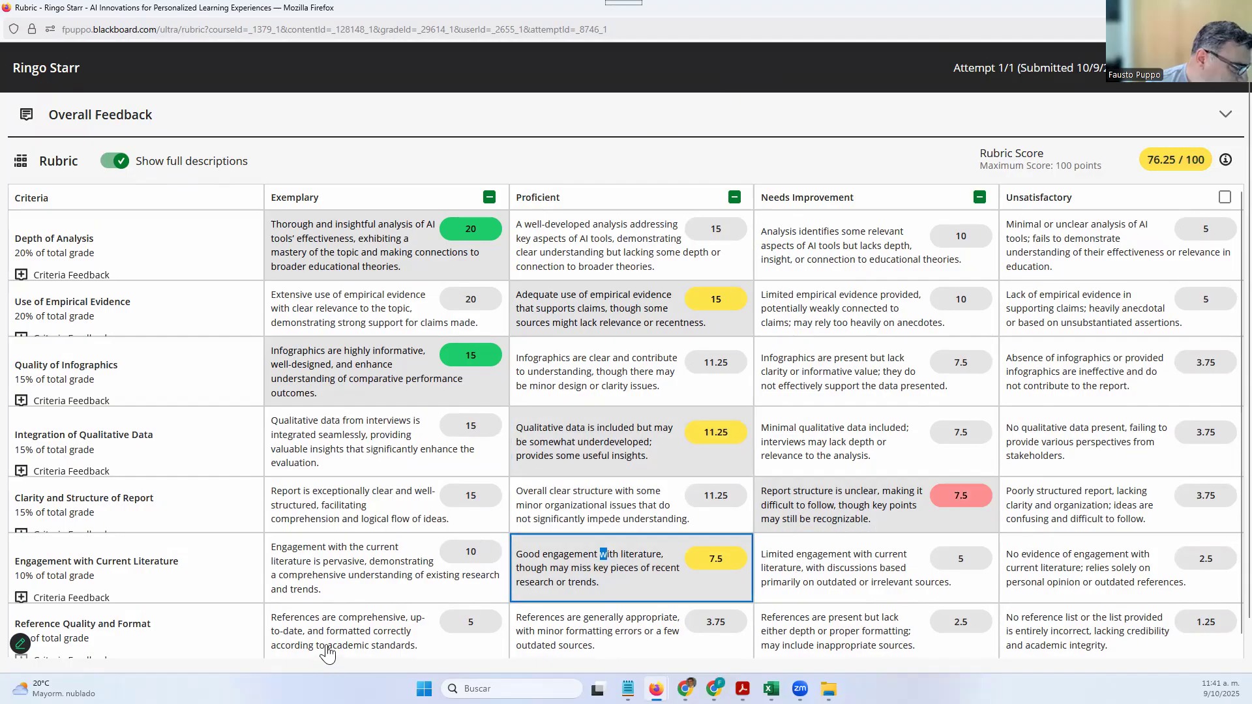
left_click(327, 652)
scroll(399, 500, "up", 1)
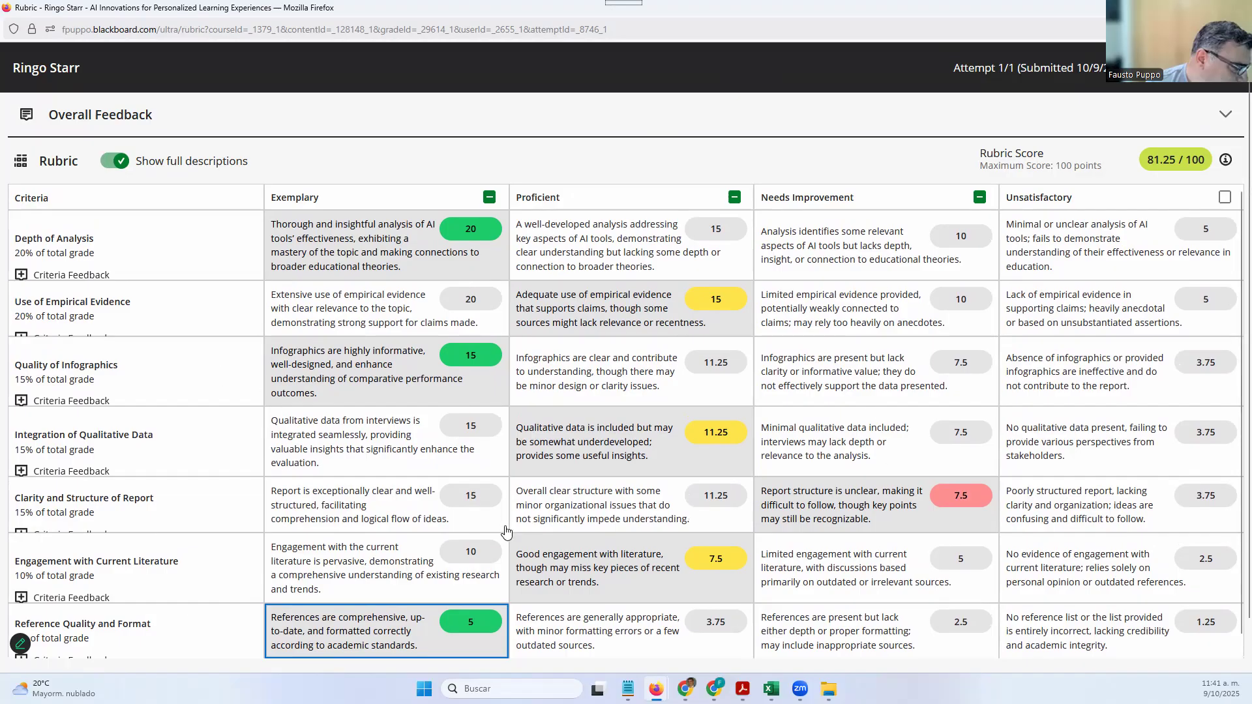
scroll(506, 532, "down", 1)
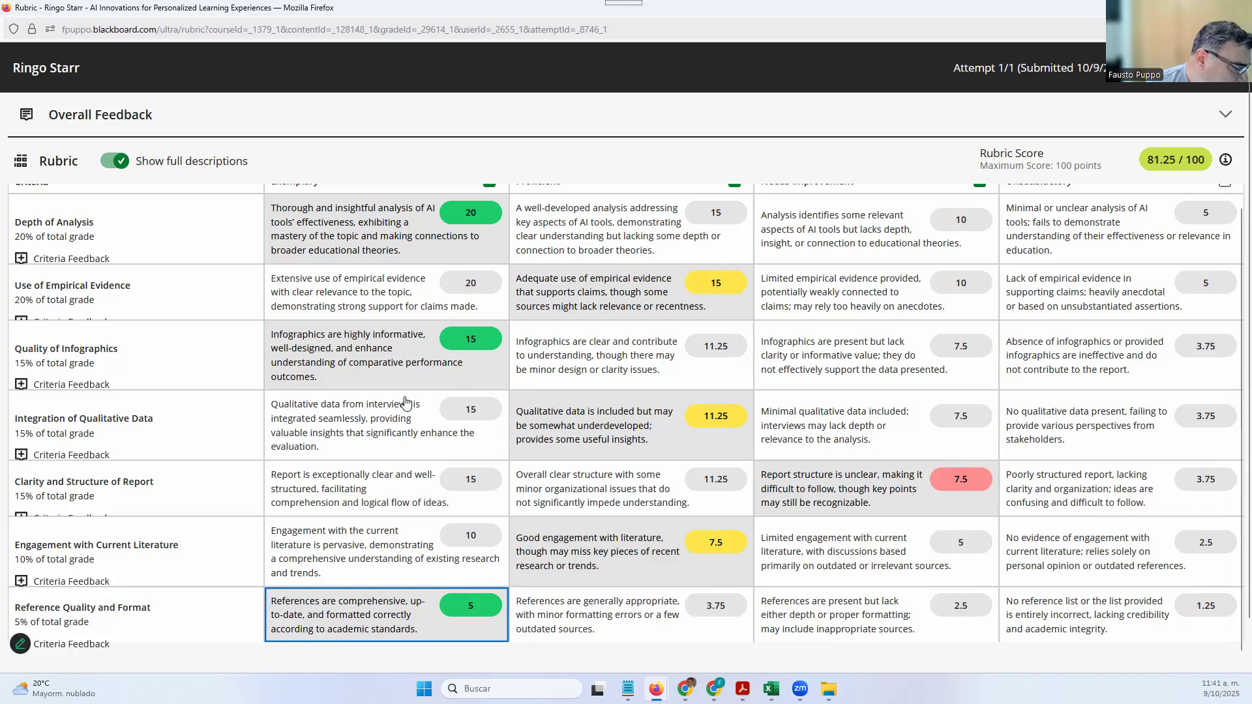
scroll(405, 403, "down", 1)
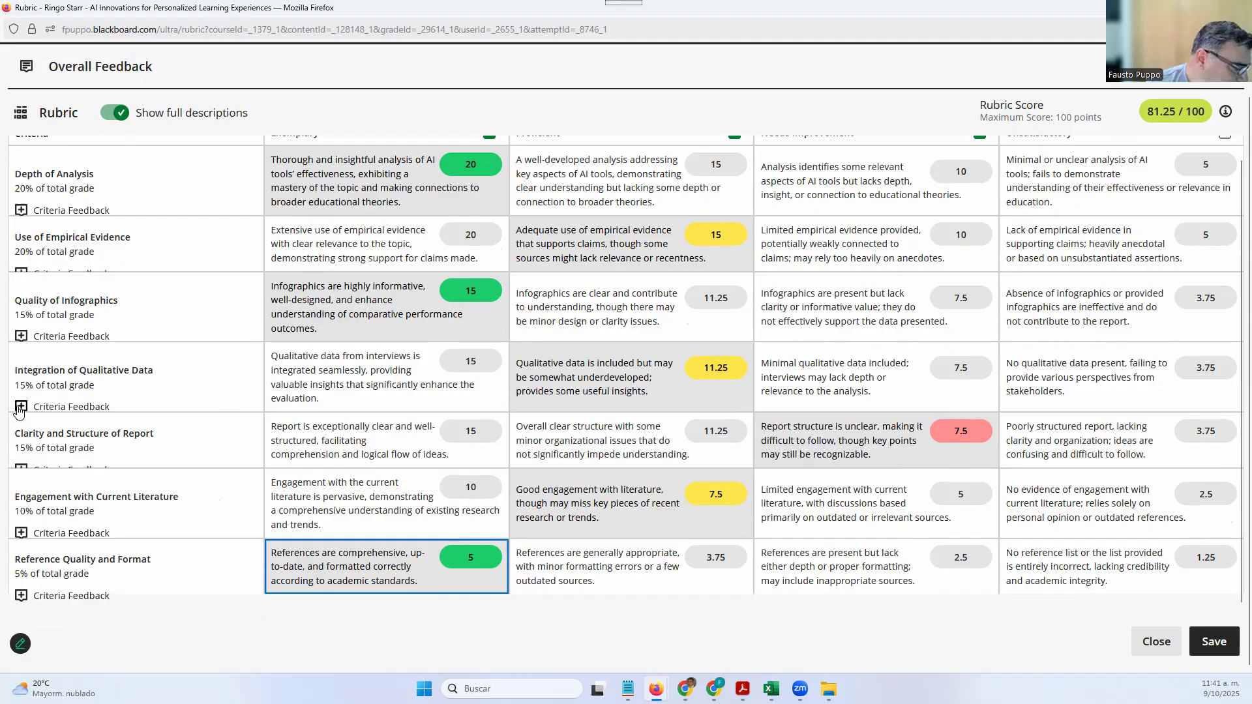
Add 'The structure of your report...' as Clarity and Structure of Report feedback and save the rubric
left_click(22, 467)
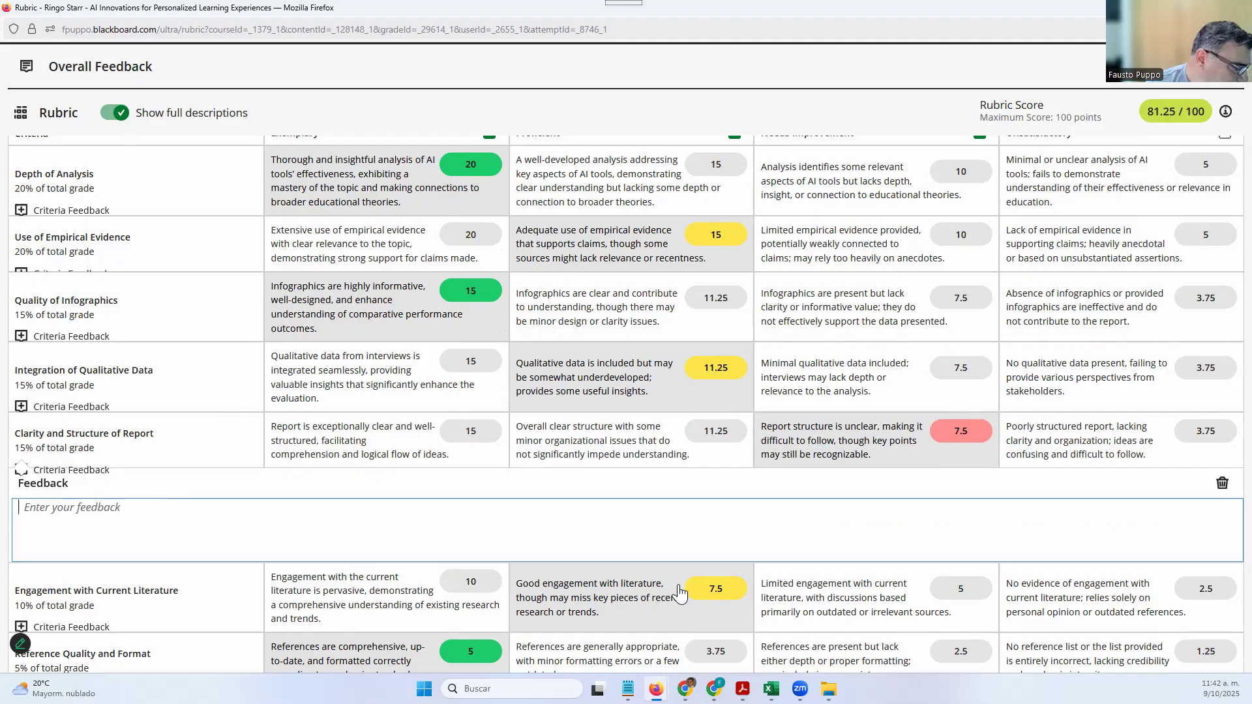
type("The st")
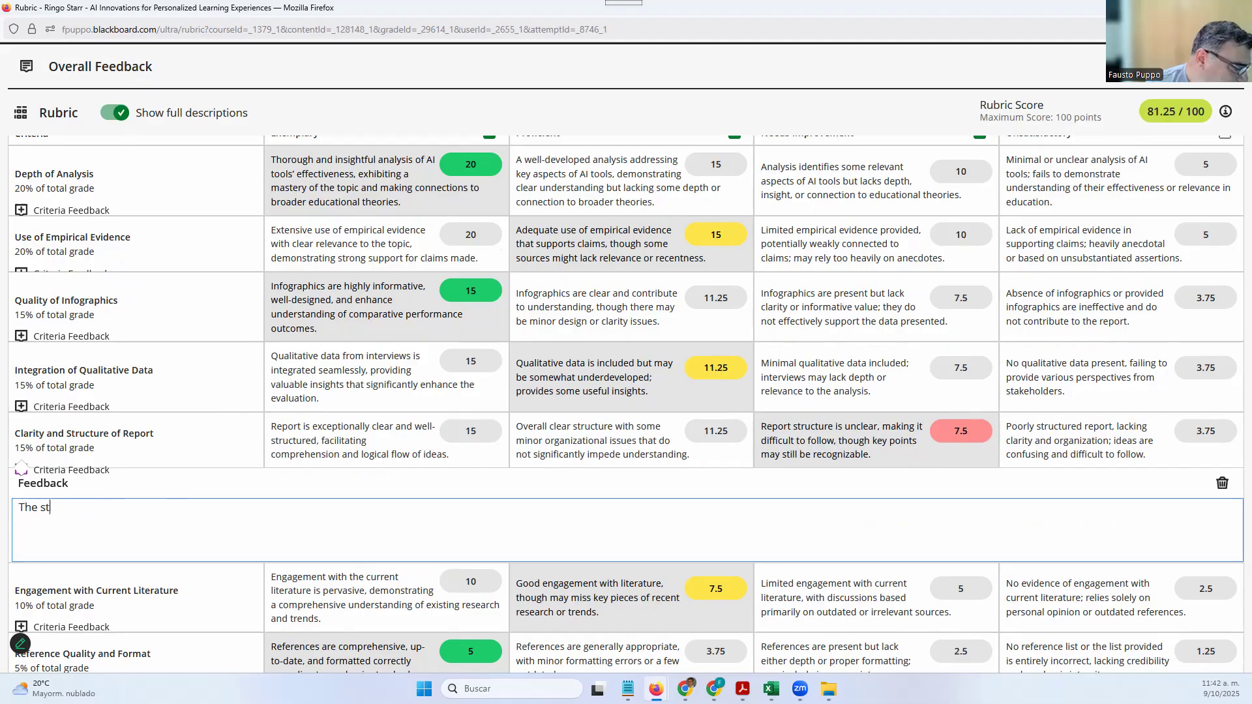
type("ructure of your report...")
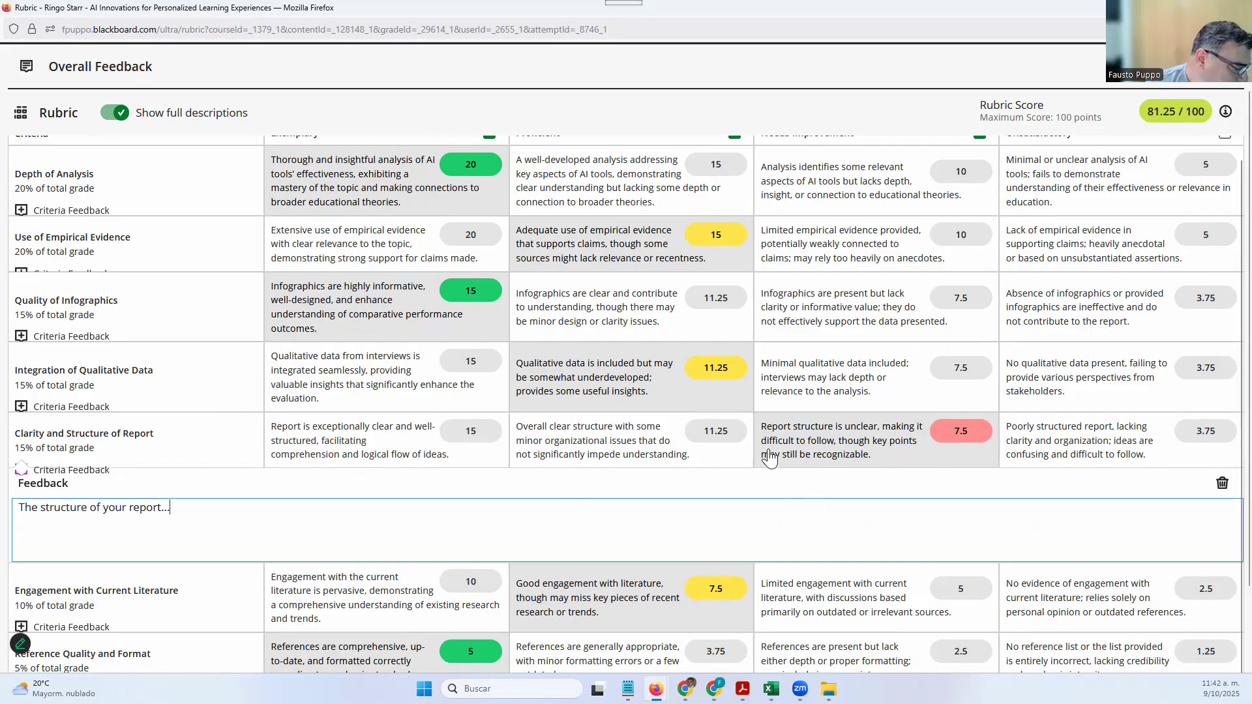
scroll(1007, 495, "down", 2)
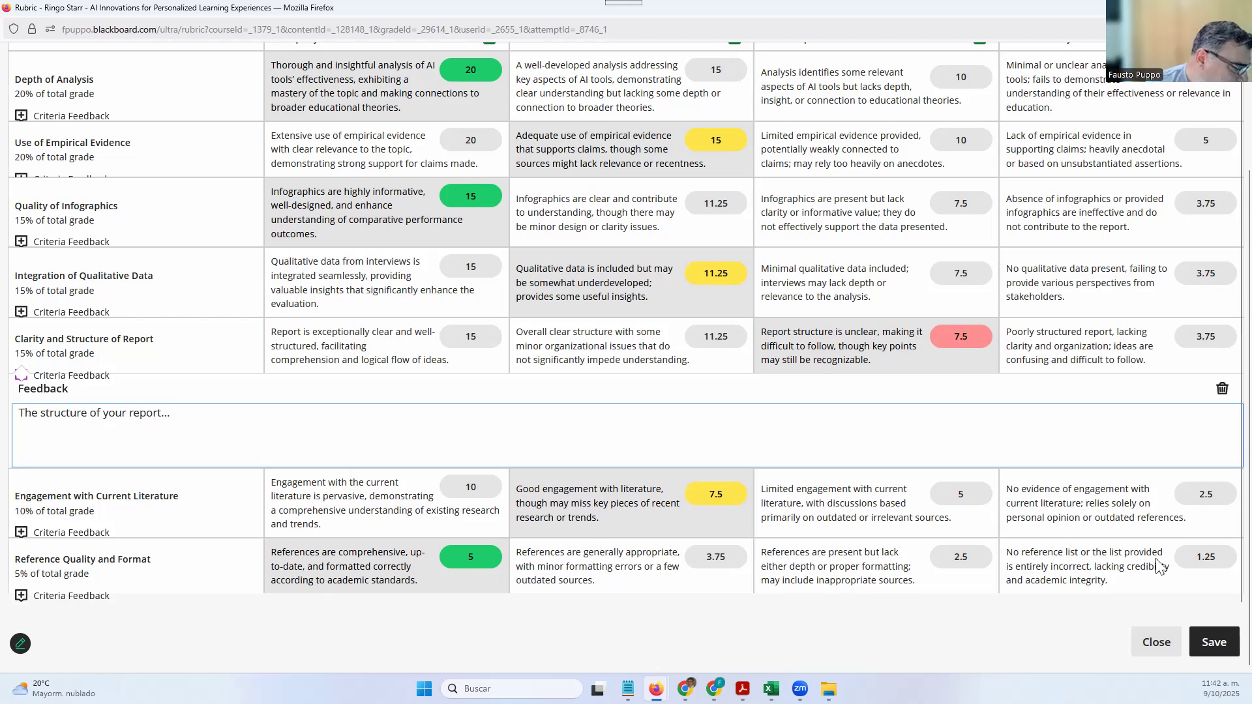
left_click(1207, 644)
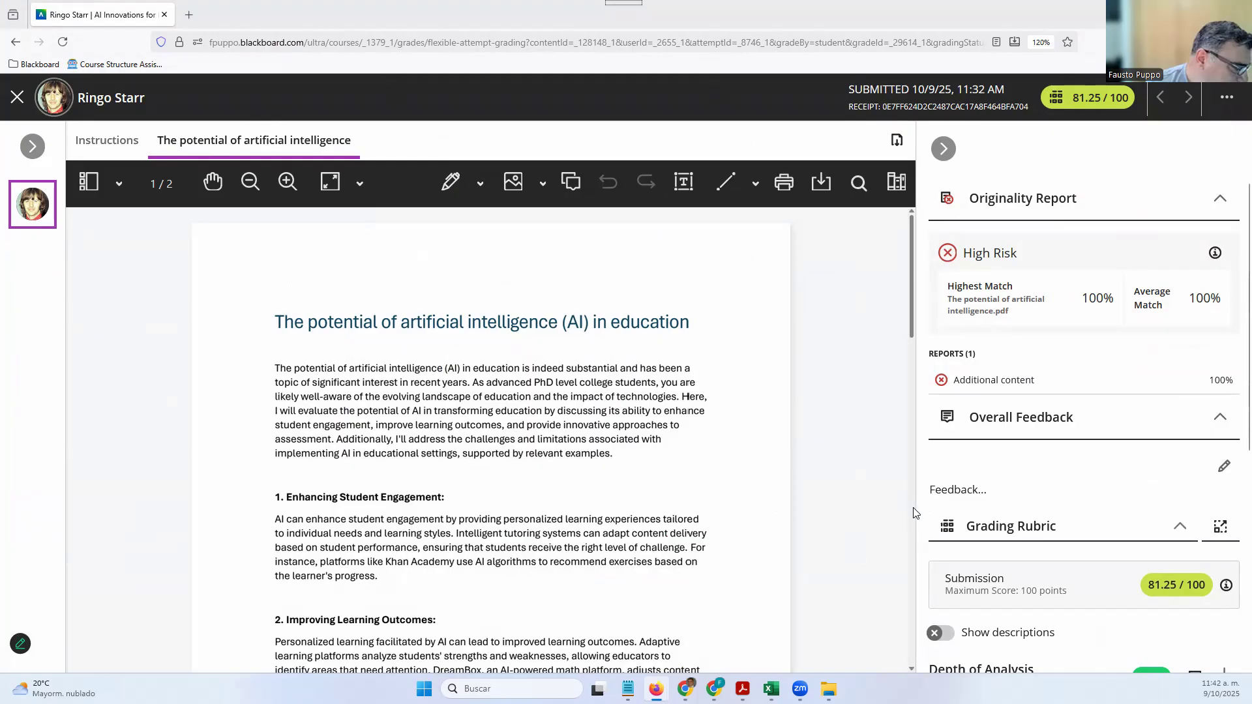
Return to the top of the grading panel and bring up the attempt's '...' actions menu
scroll(1014, 548, "down", 5)
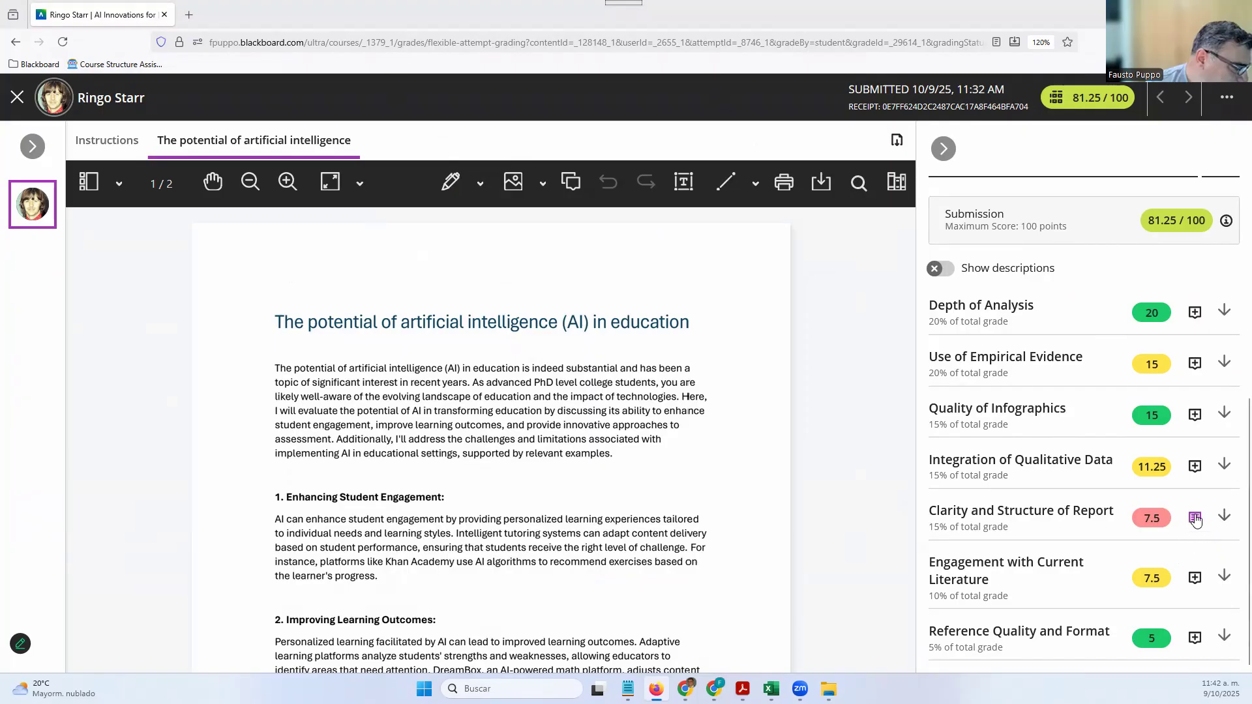
scroll(1196, 526, "up", 5)
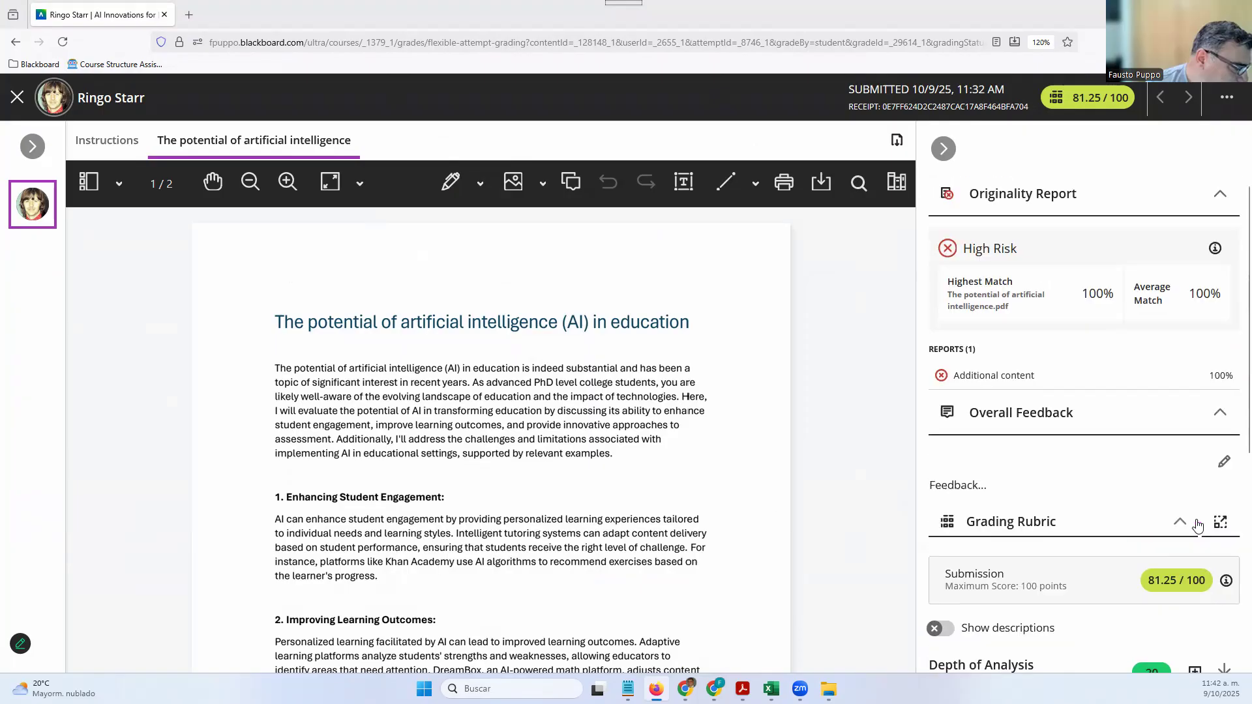
mouse_move(1228, 586)
scroll(1150, 345, "up", 1)
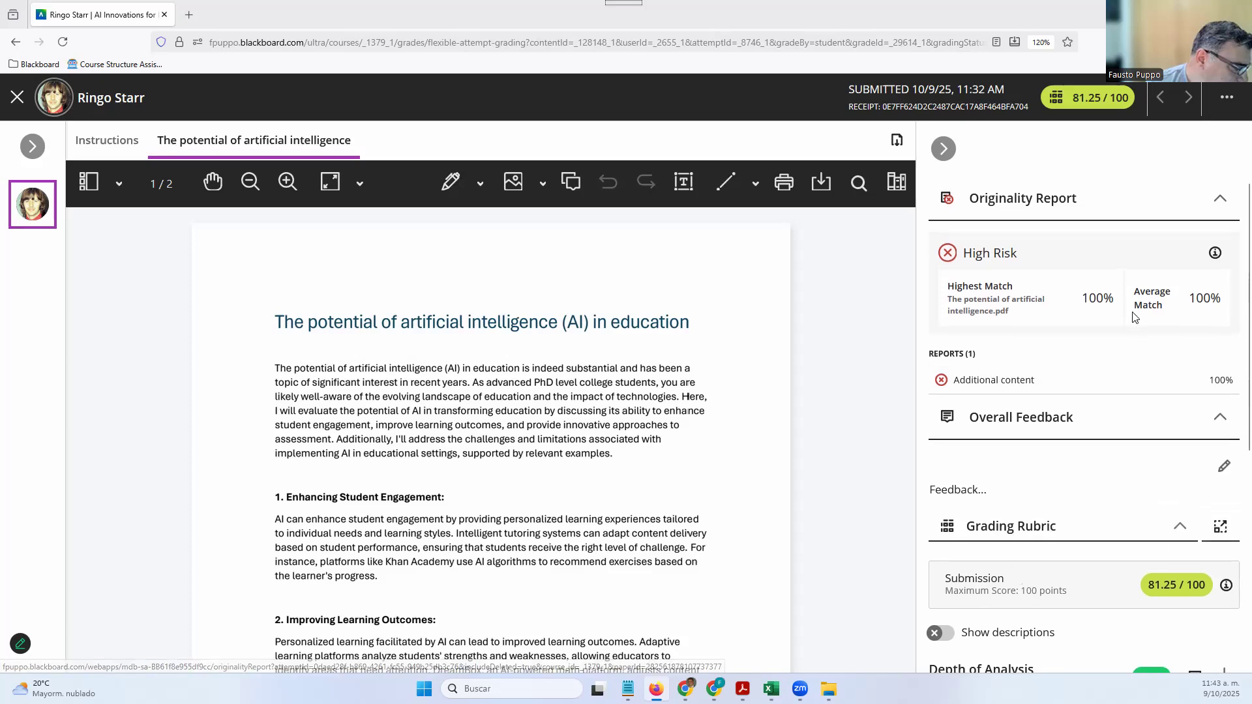
left_click(1227, 99)
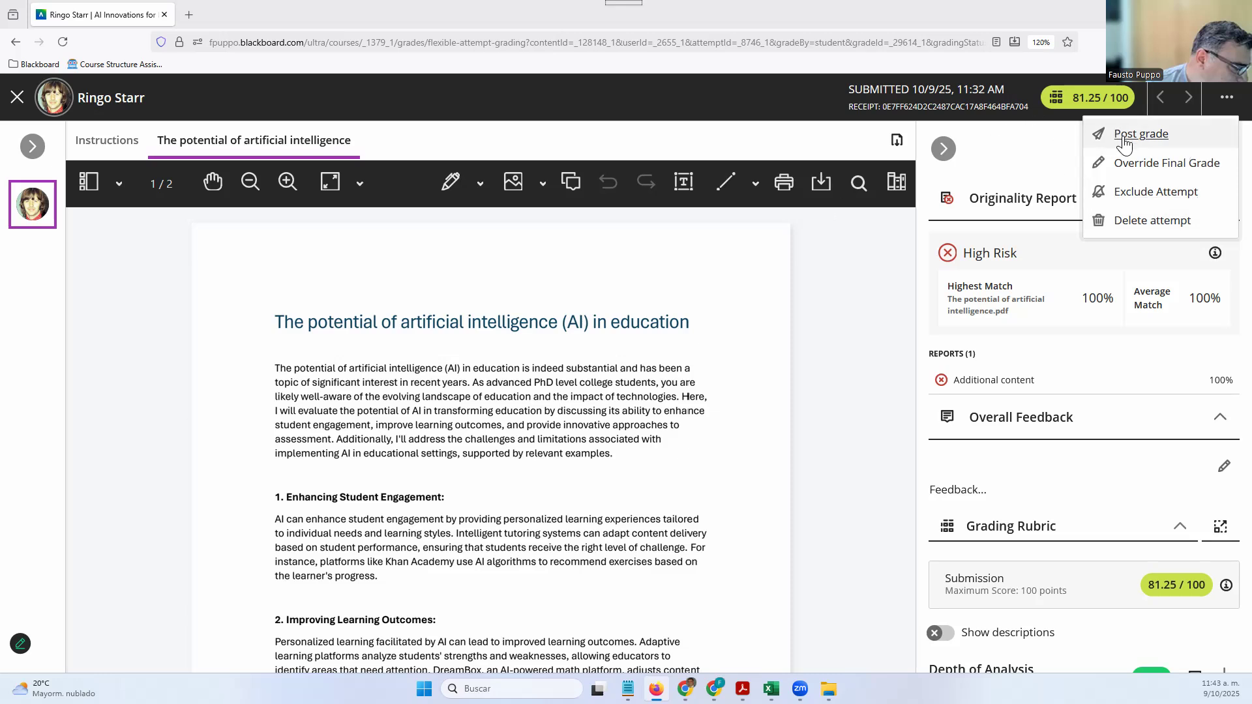
Post the 81.25/100 grade to students, close the grader, and switch to the student's Chrome window
left_click(1088, 145)
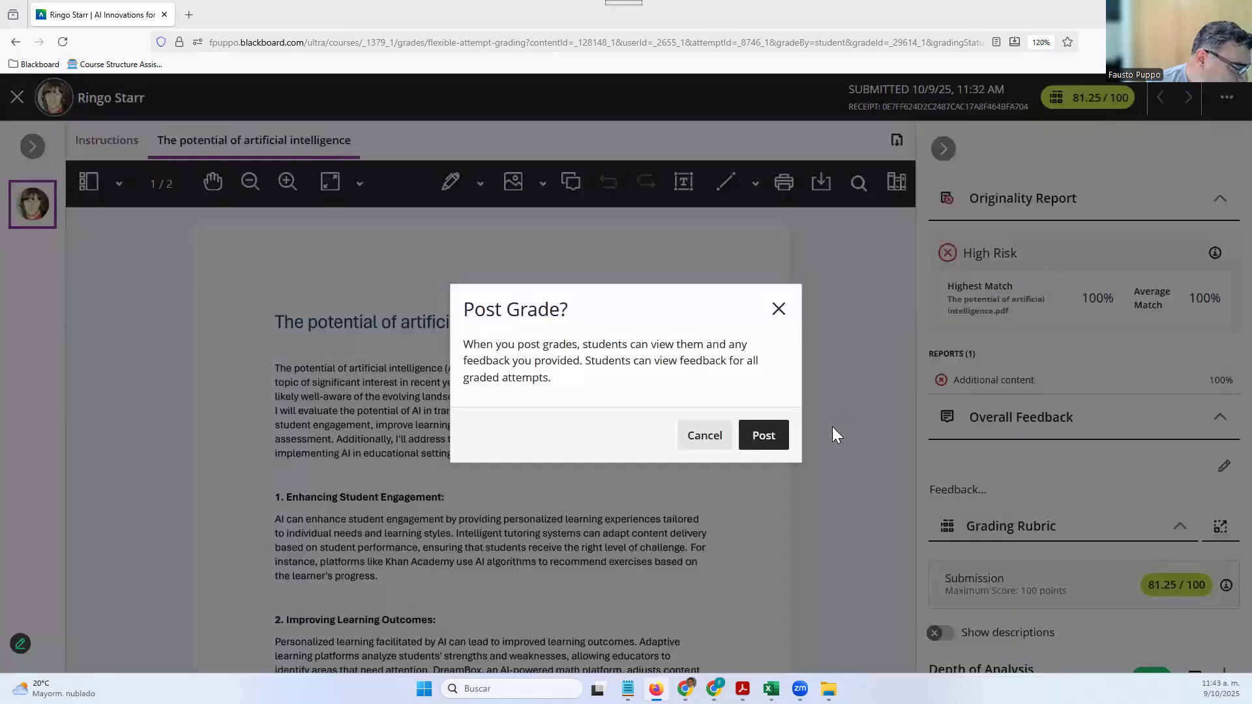
left_click(764, 434)
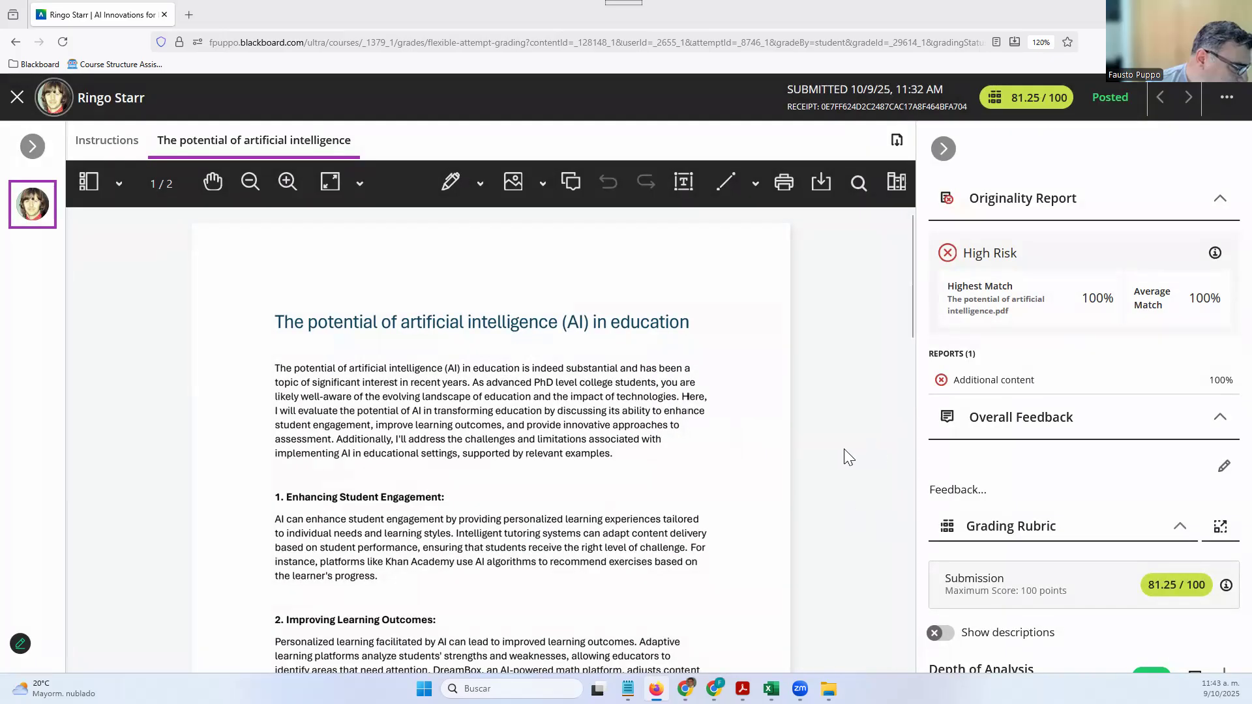
scroll(843, 459, "down", 15)
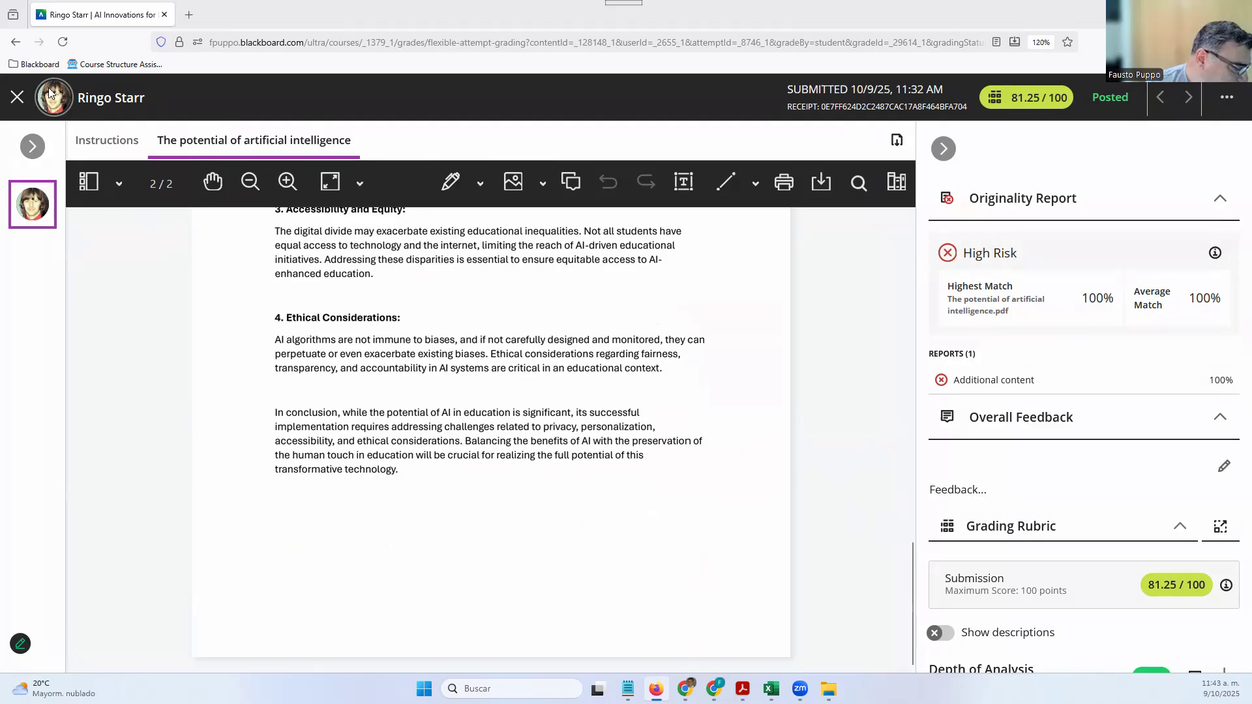
left_click(18, 101)
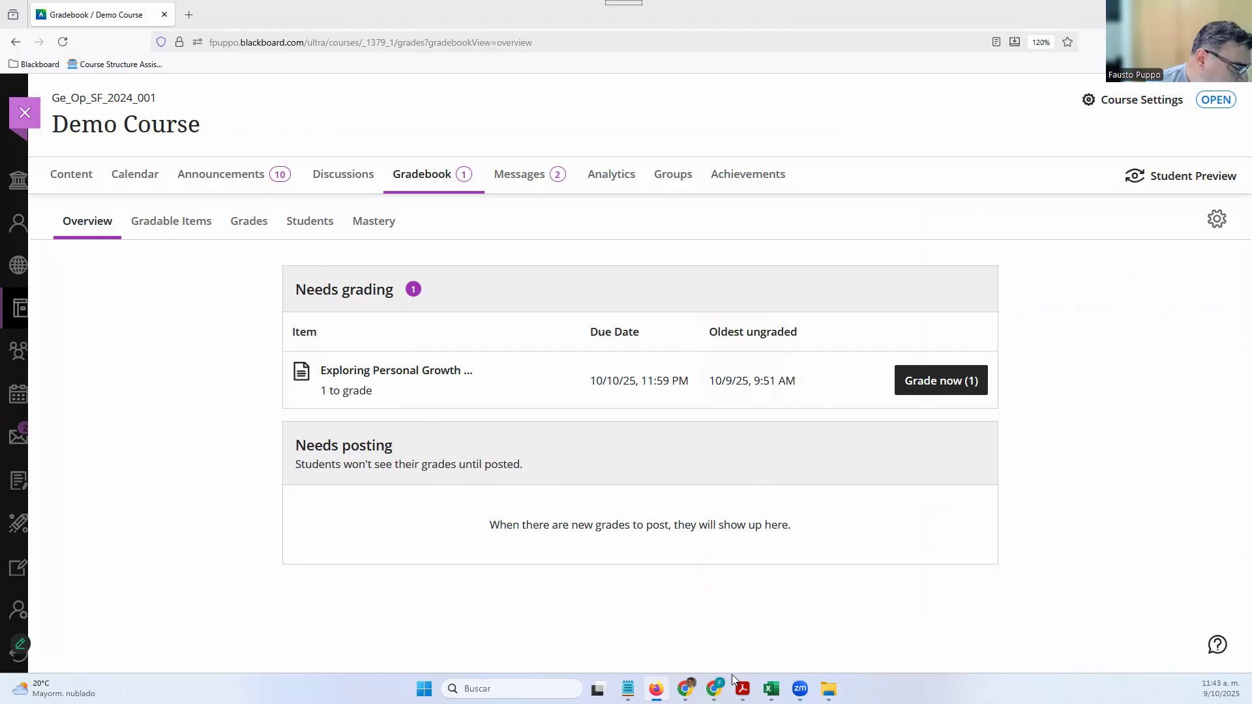
mouse_move(684, 688)
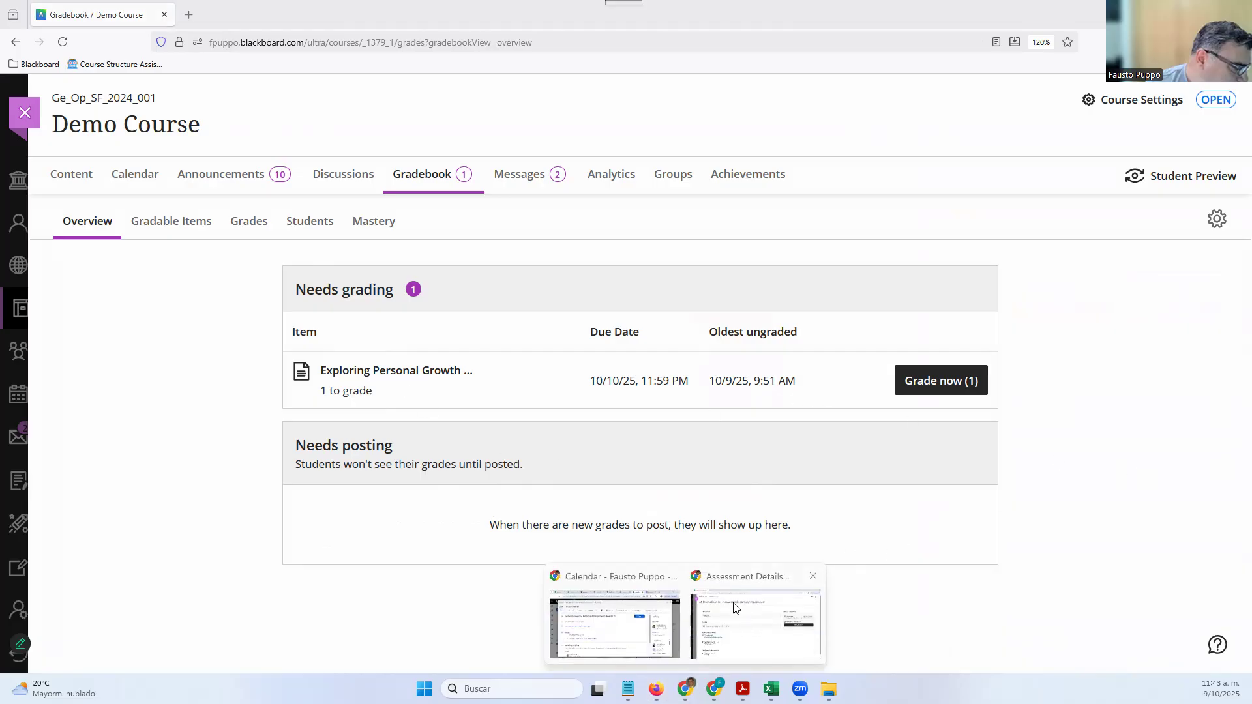
left_click(736, 608)
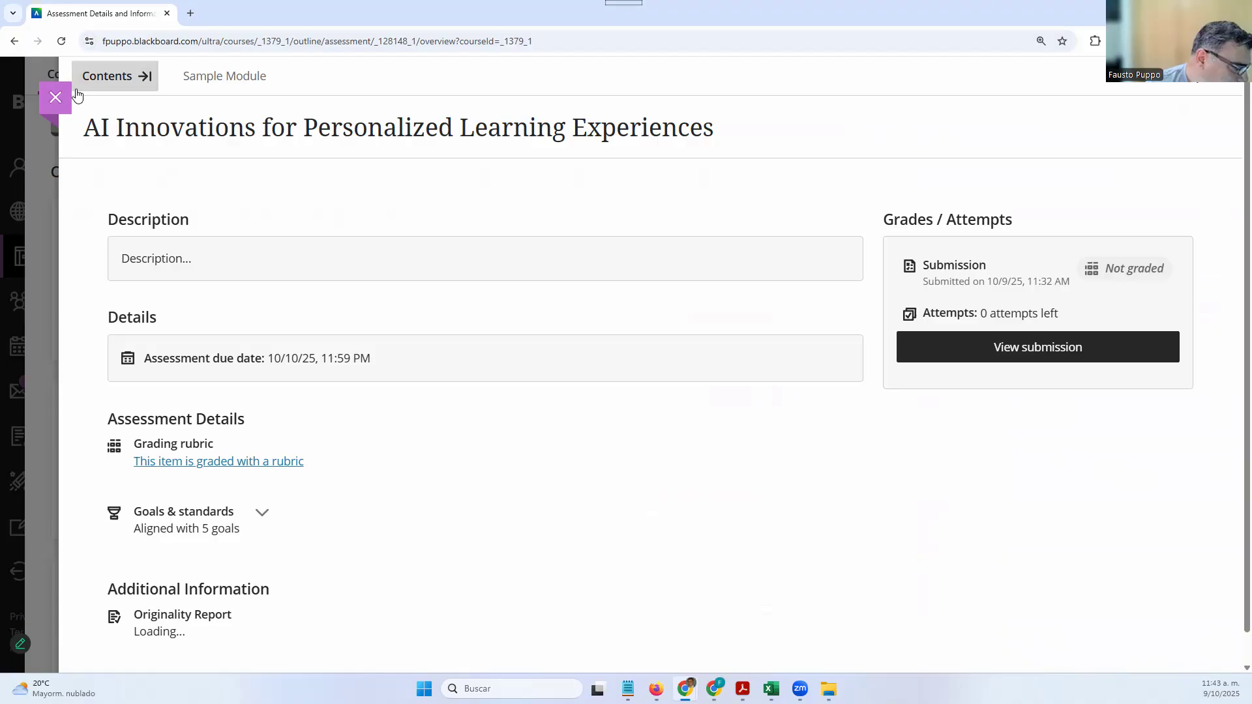
As the student, open AI Innovations for Personalized Learning Experiences from Sample Module and view the graded submission
left_click(105, 76)
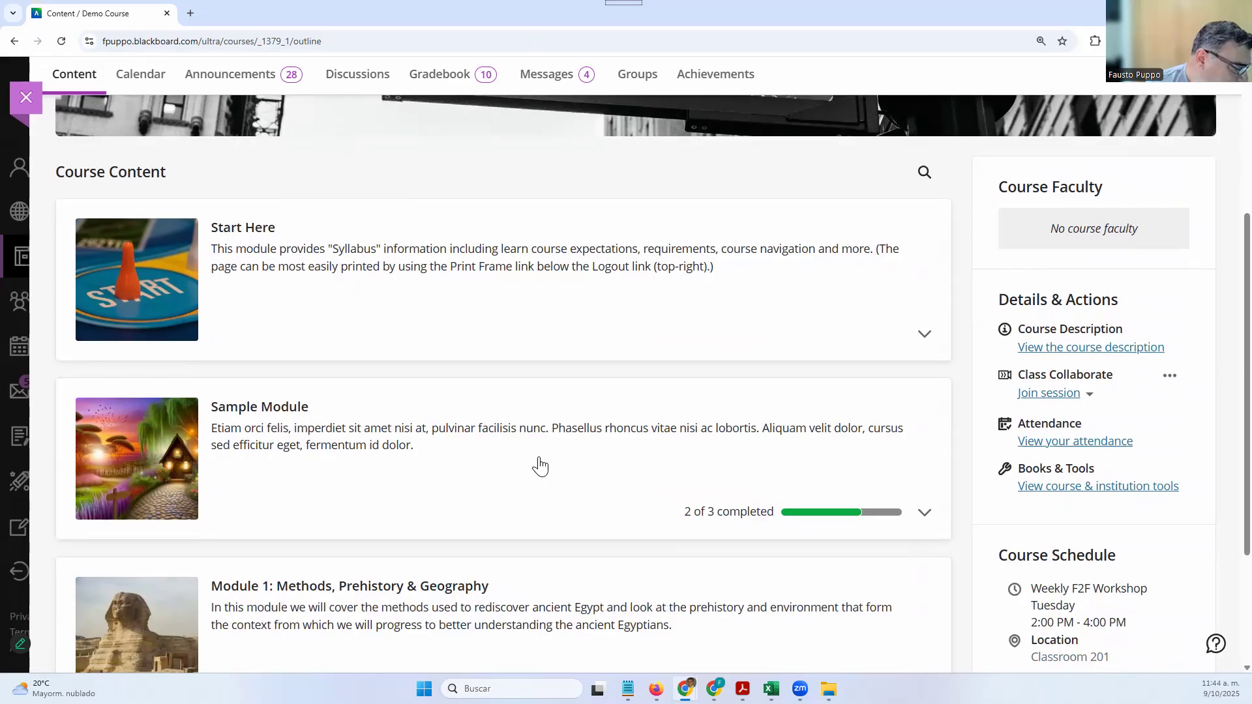
left_click(539, 465)
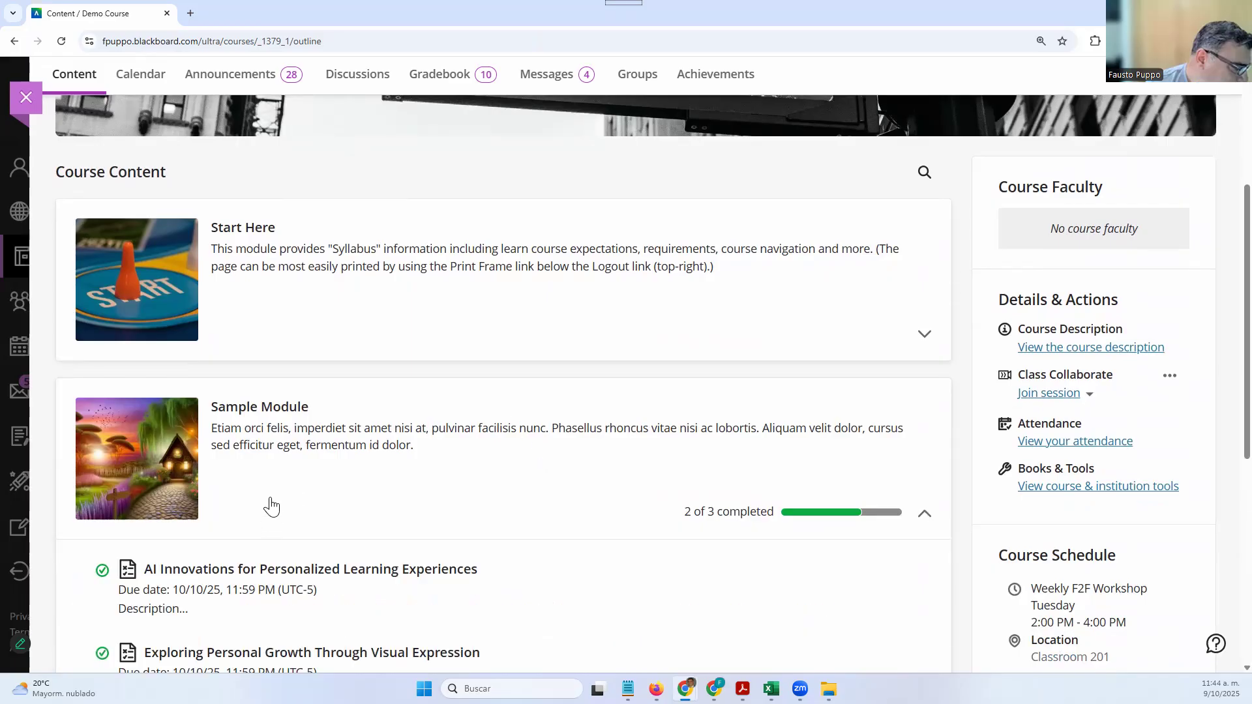
scroll(268, 506, "down", 1)
left_click(272, 505)
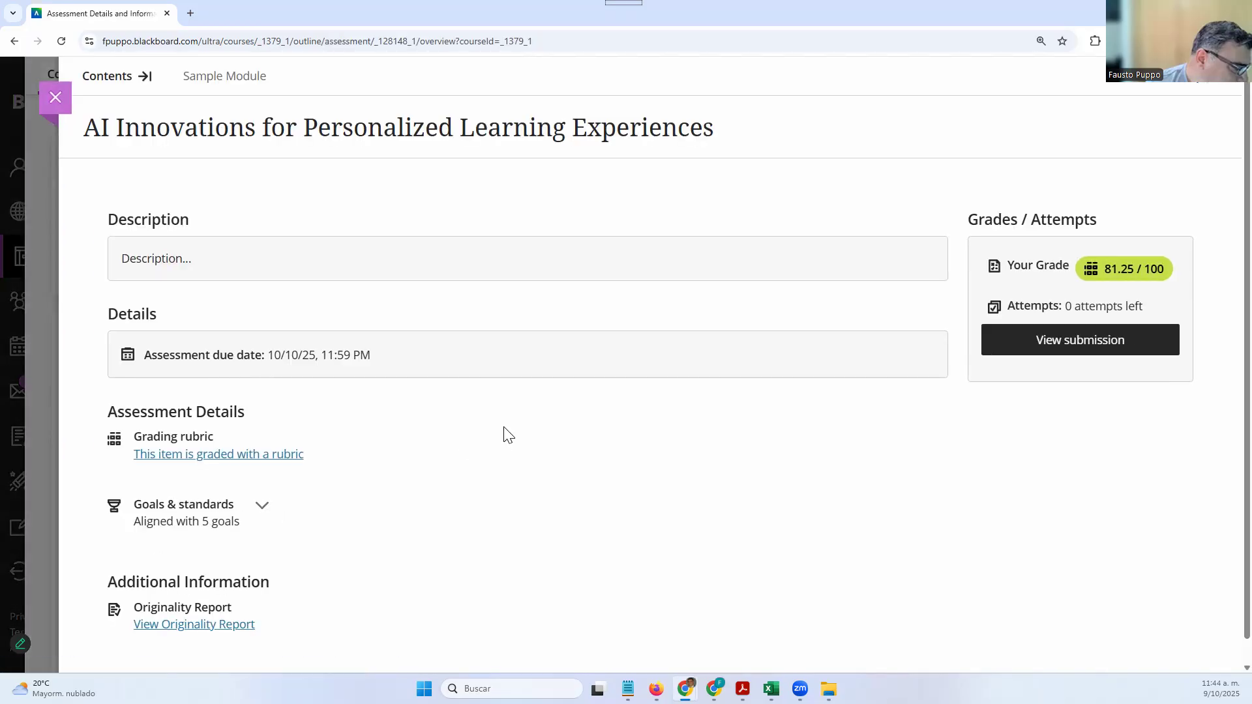
scroll(524, 459, "down", 1)
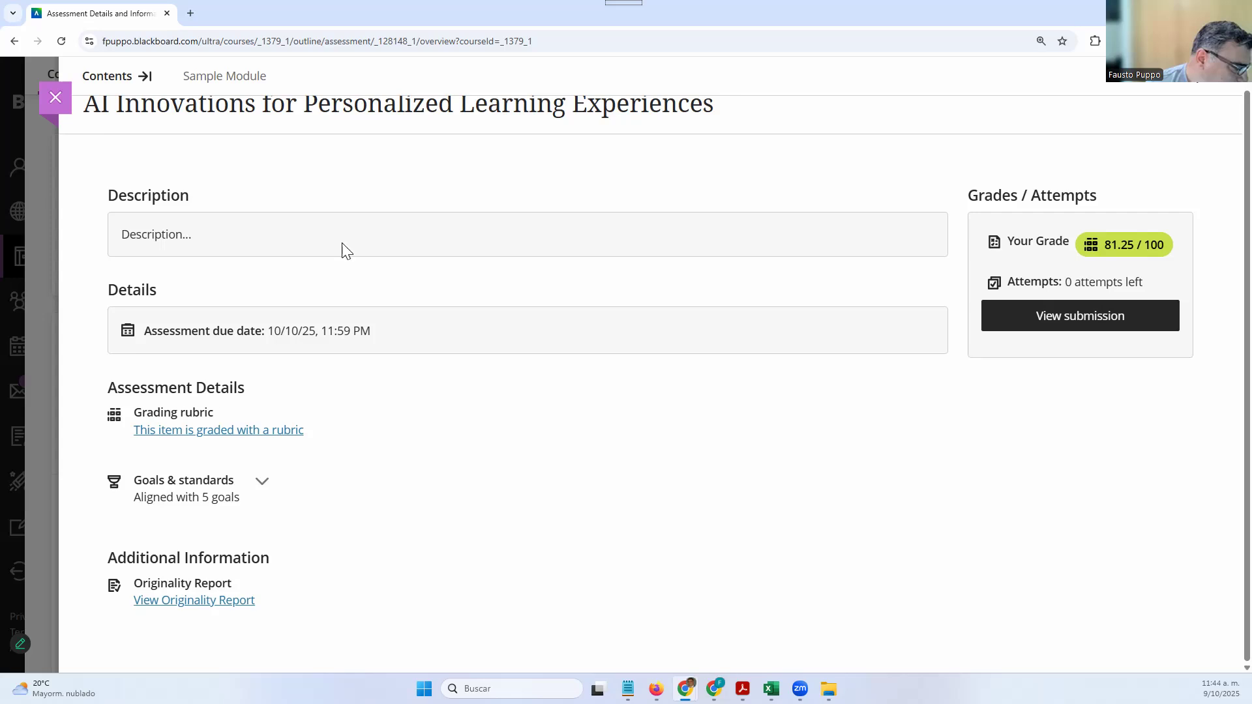
left_click(1058, 319)
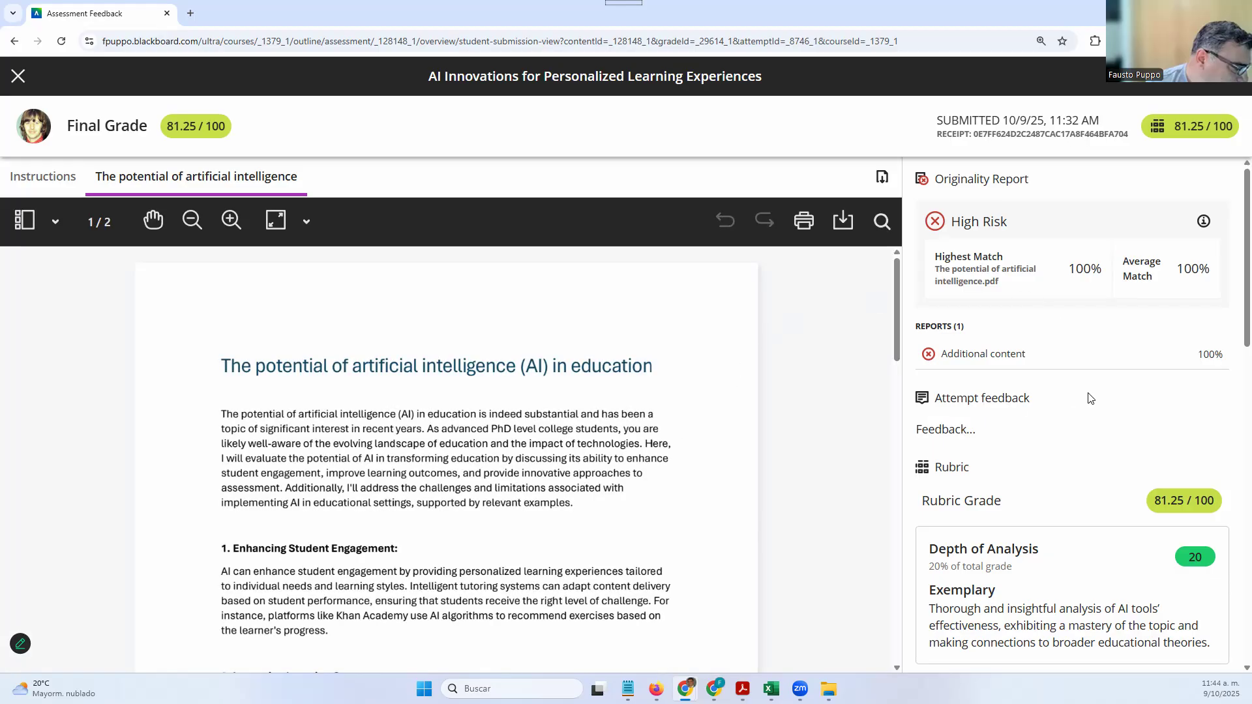
Scroll through the posted rubric scores and criterion feedback, then close the submission feedback view
scroll(1087, 398, "down", 15)
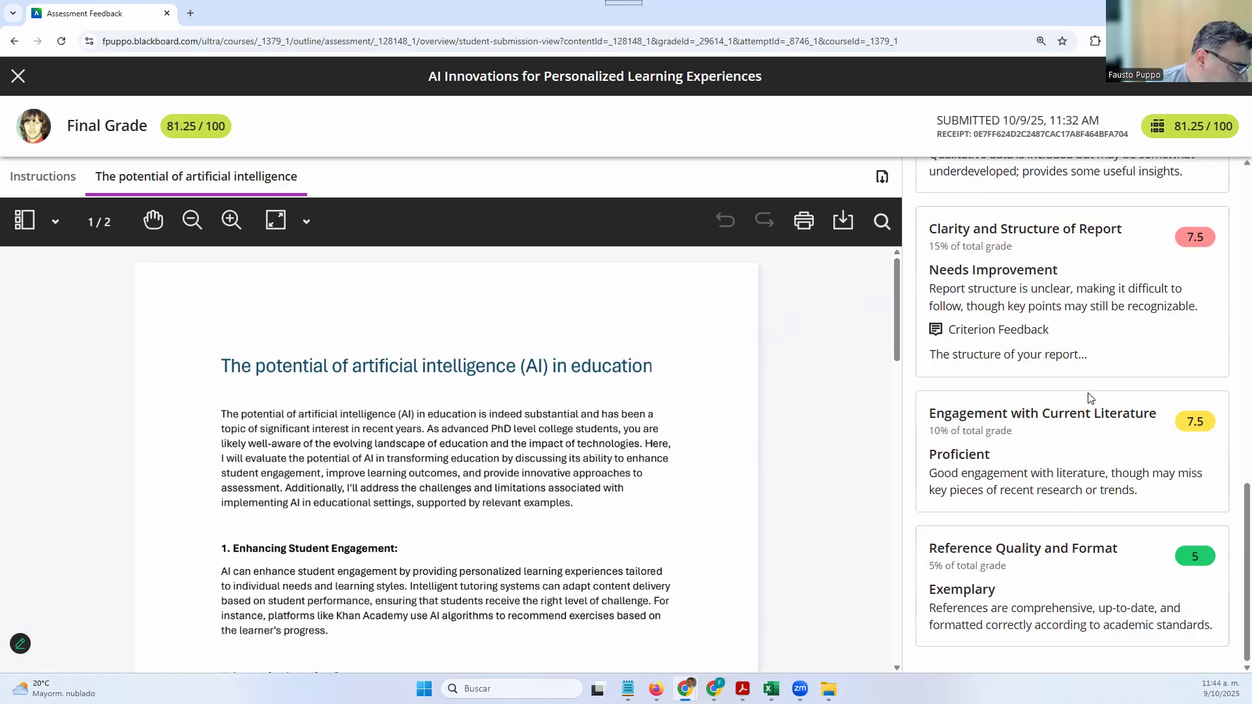
scroll(1086, 387, "up", 10)
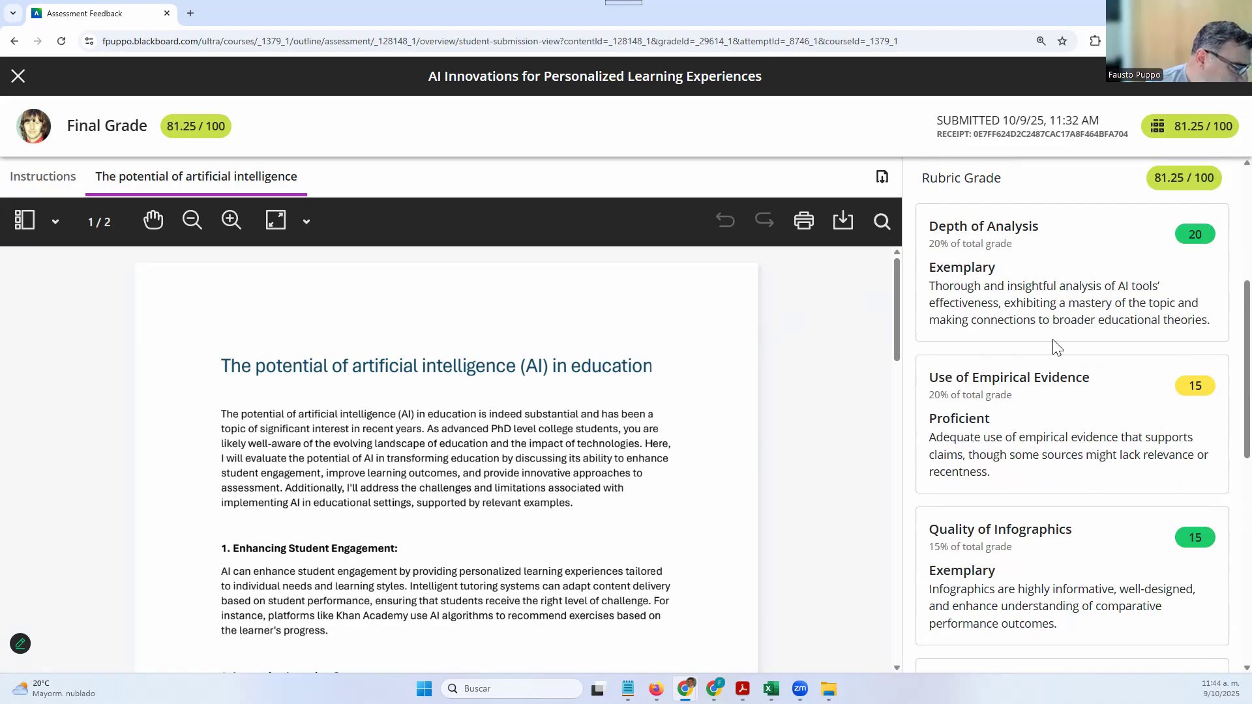
scroll(1043, 438, "down", 1)
scroll(1044, 398, "up", 1)
scroll(1030, 502, "down", 2)
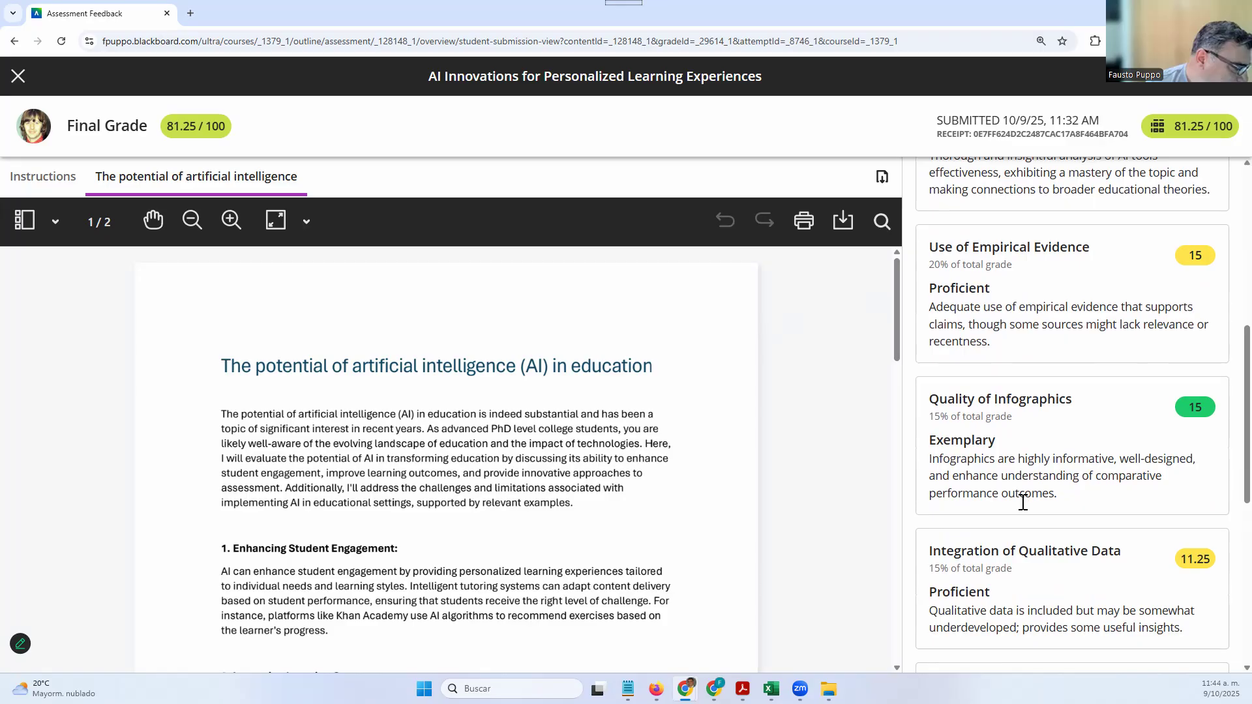
scroll(1023, 502, "down", 4)
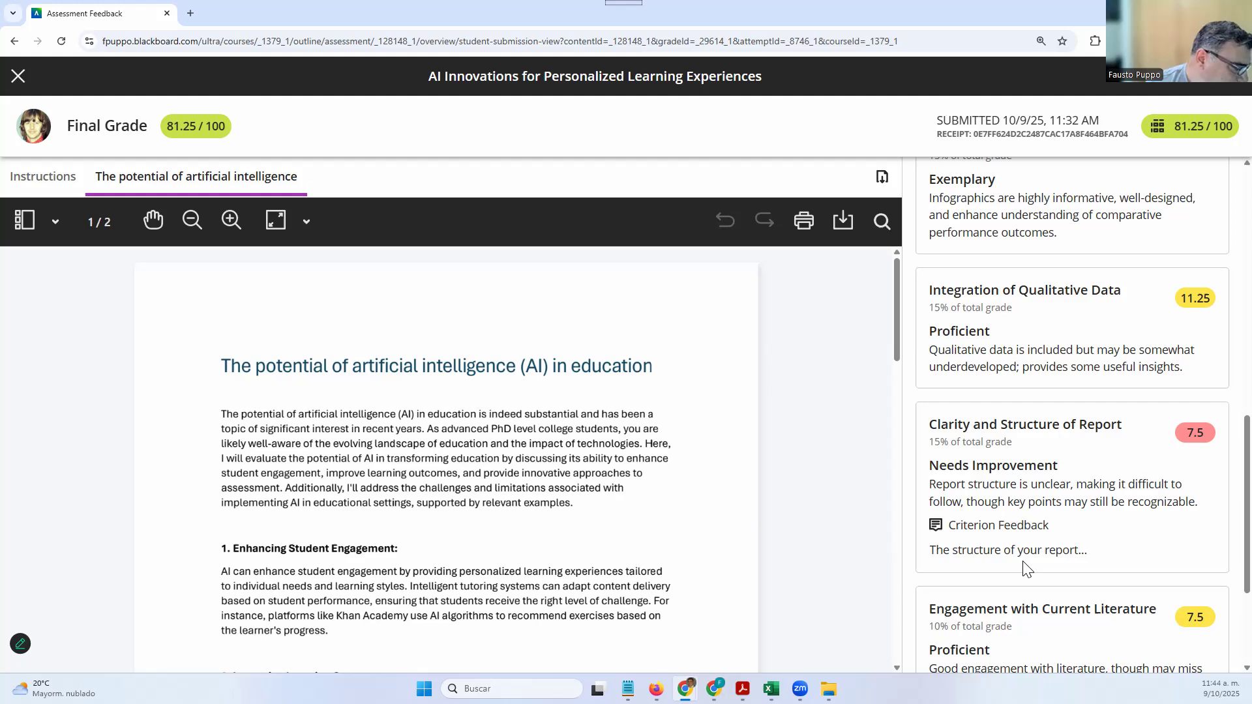
scroll(1082, 389, "down", 3)
scroll(1081, 388, "up", 15)
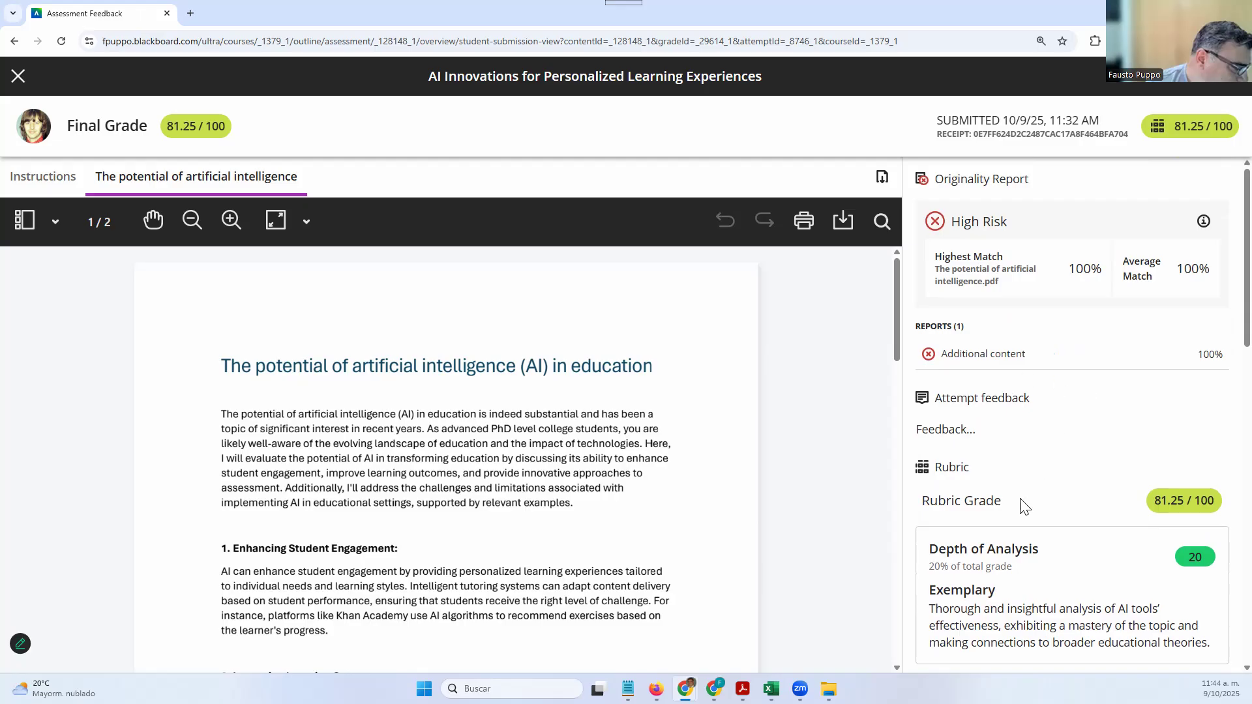
scroll(1022, 506, "down", 9)
scroll(1021, 505, "down", 5)
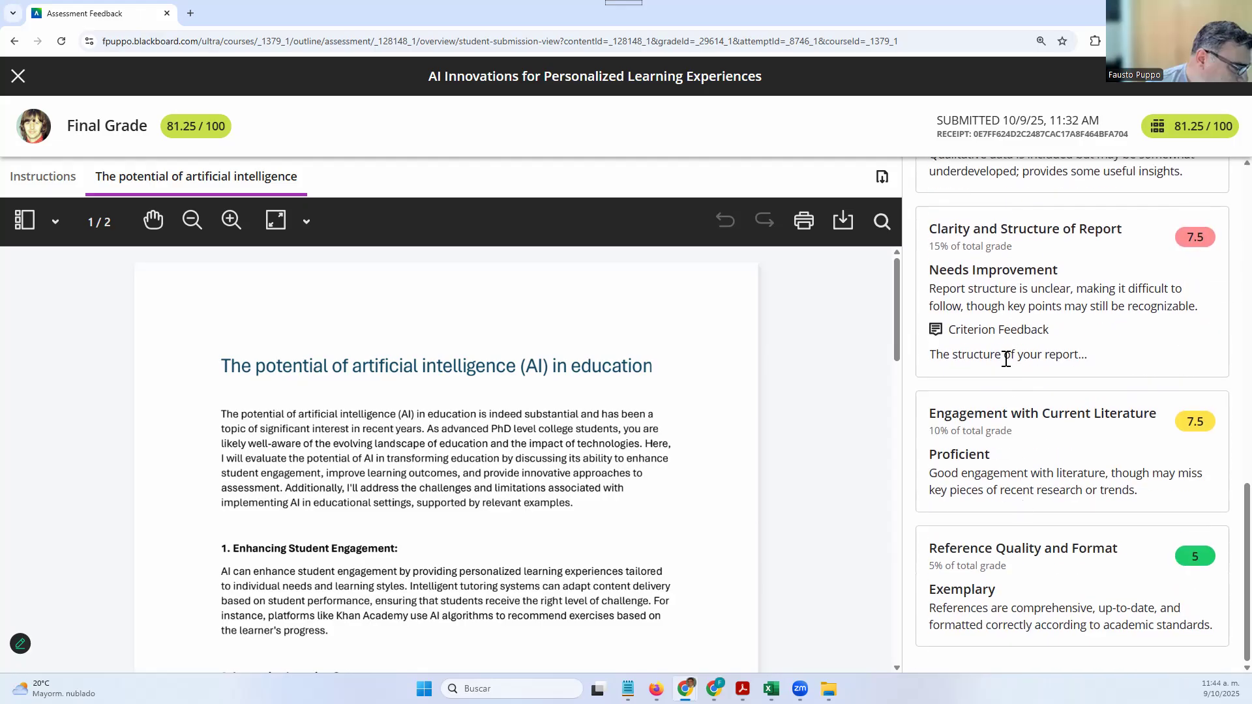
scroll(1006, 358, "up", 14)
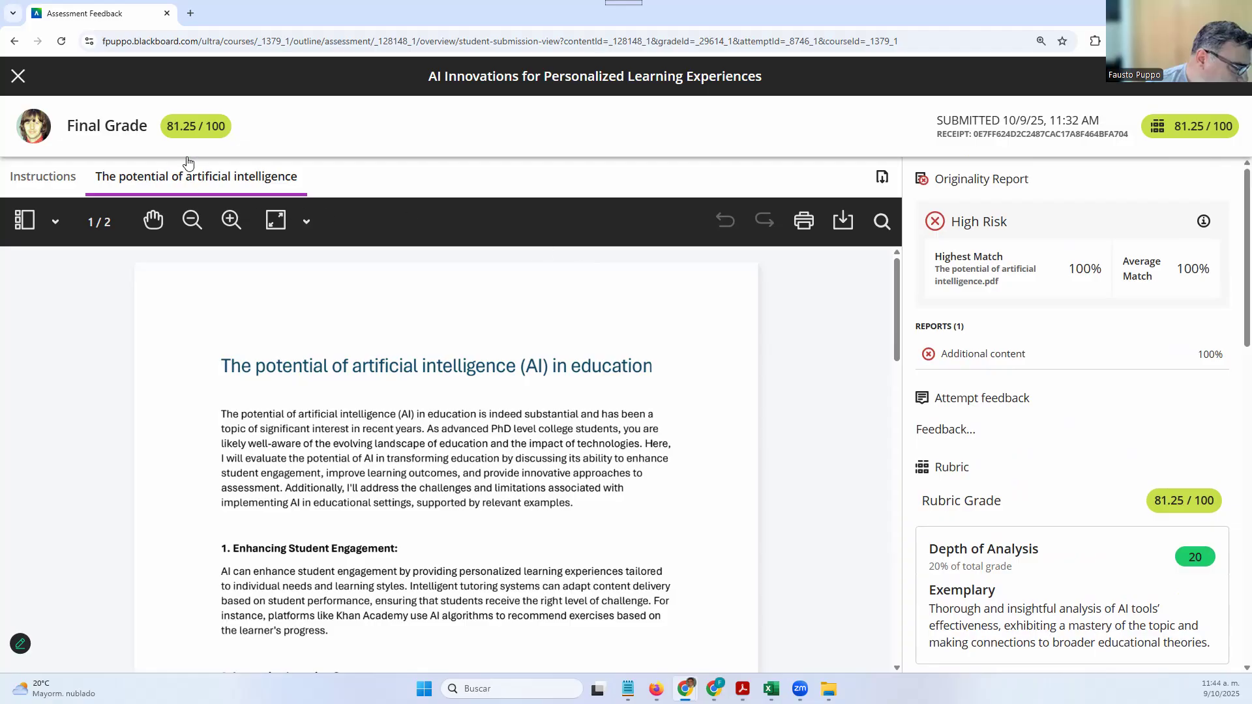
left_click(19, 77)
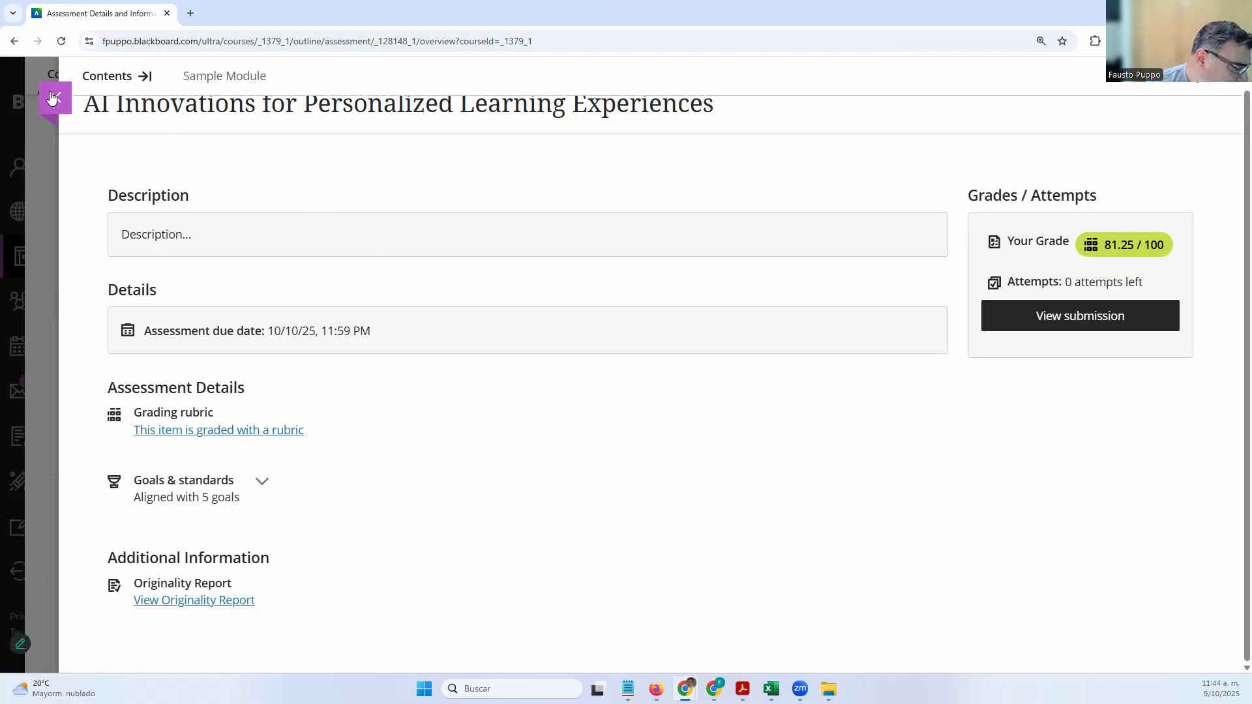
left_click(53, 99)
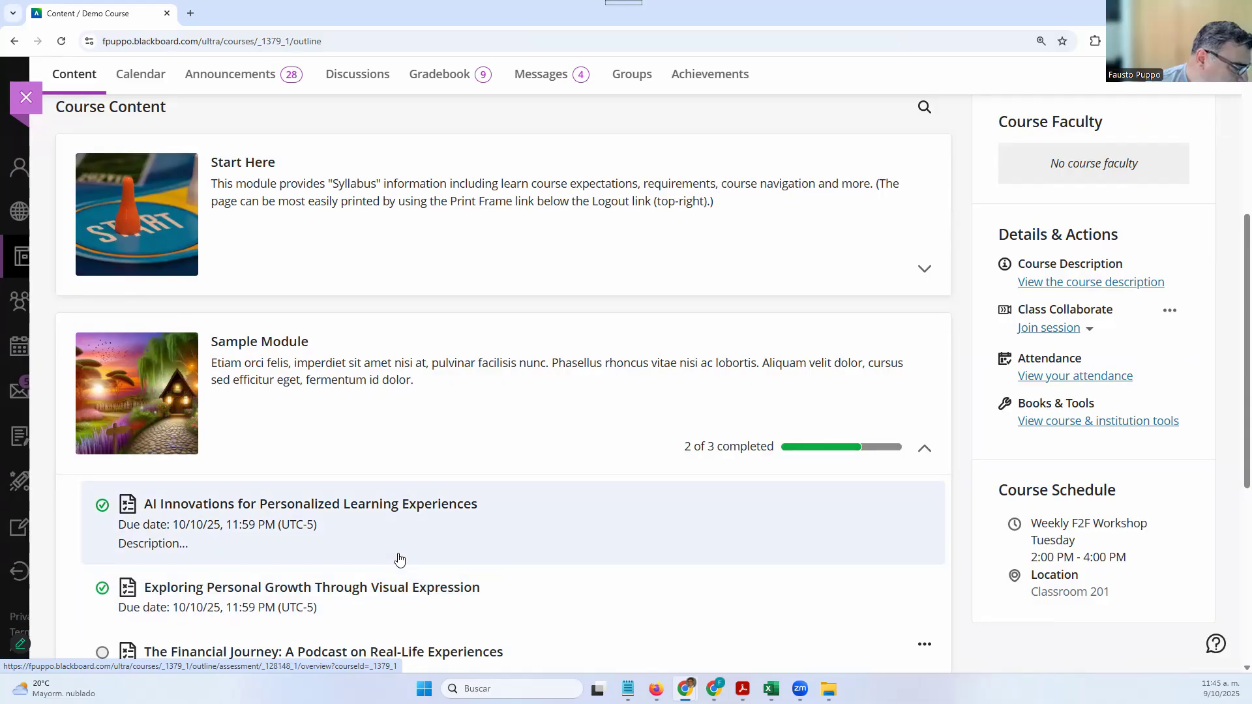
Open the student's Demo Course gradebook, look over the graded items, and switch to Goals
scroll(343, 491, "up", 5)
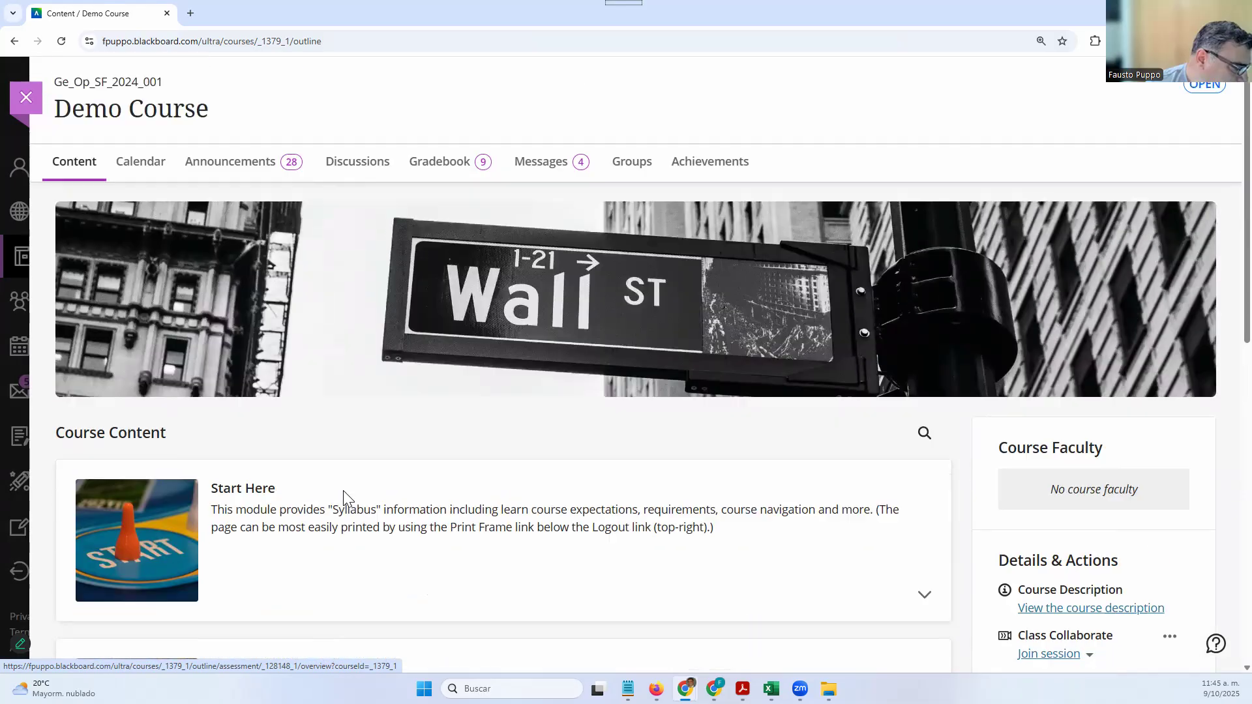
left_click(448, 172)
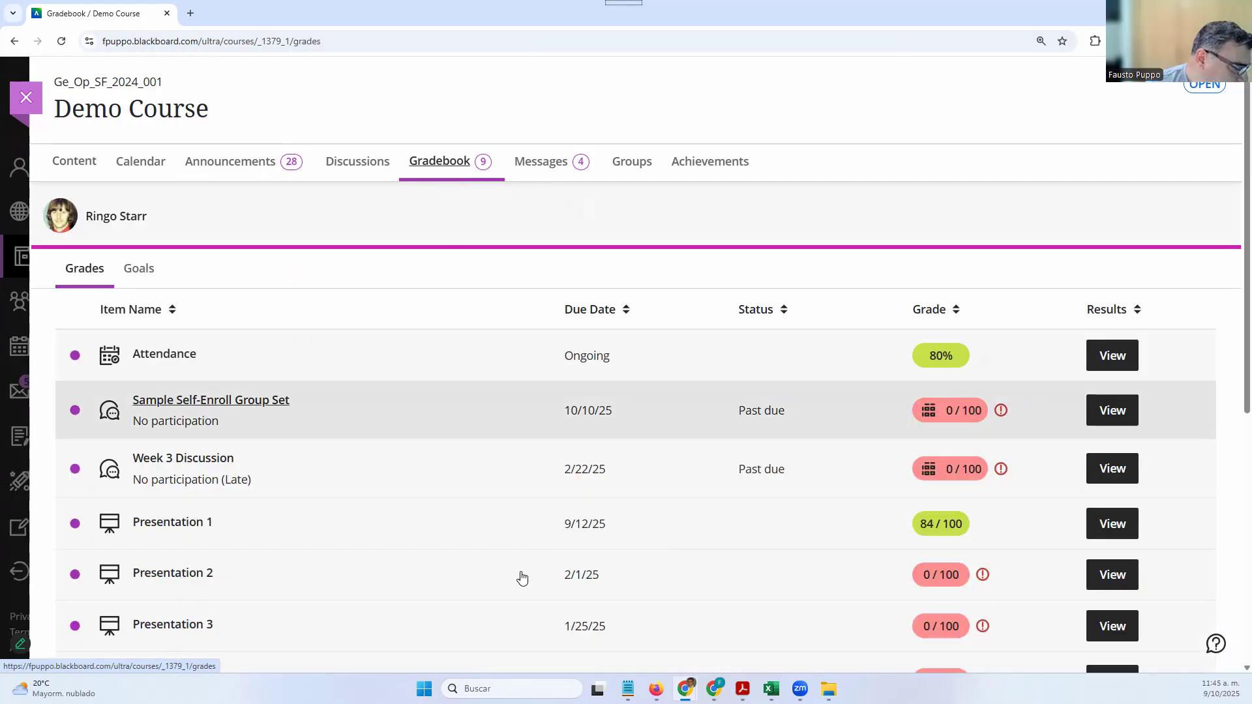
scroll(519, 580, "down", 1)
scroll(520, 580, "down", 6)
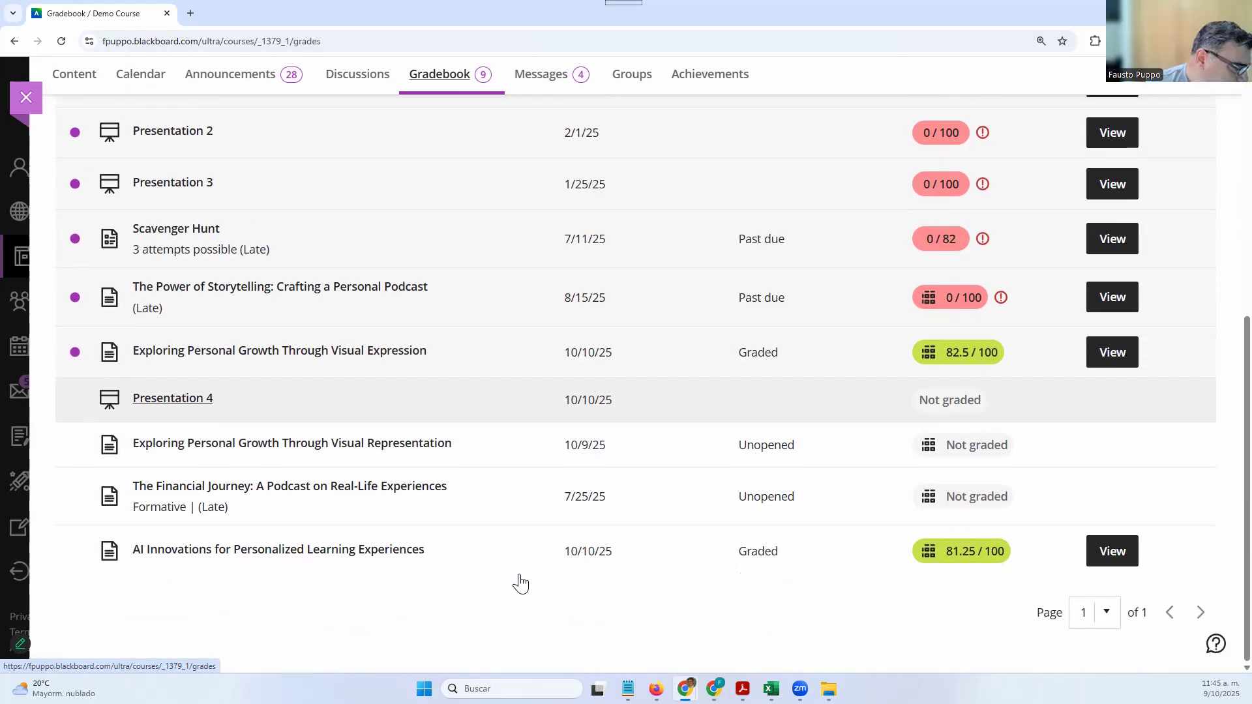
scroll(518, 582, "up", 7)
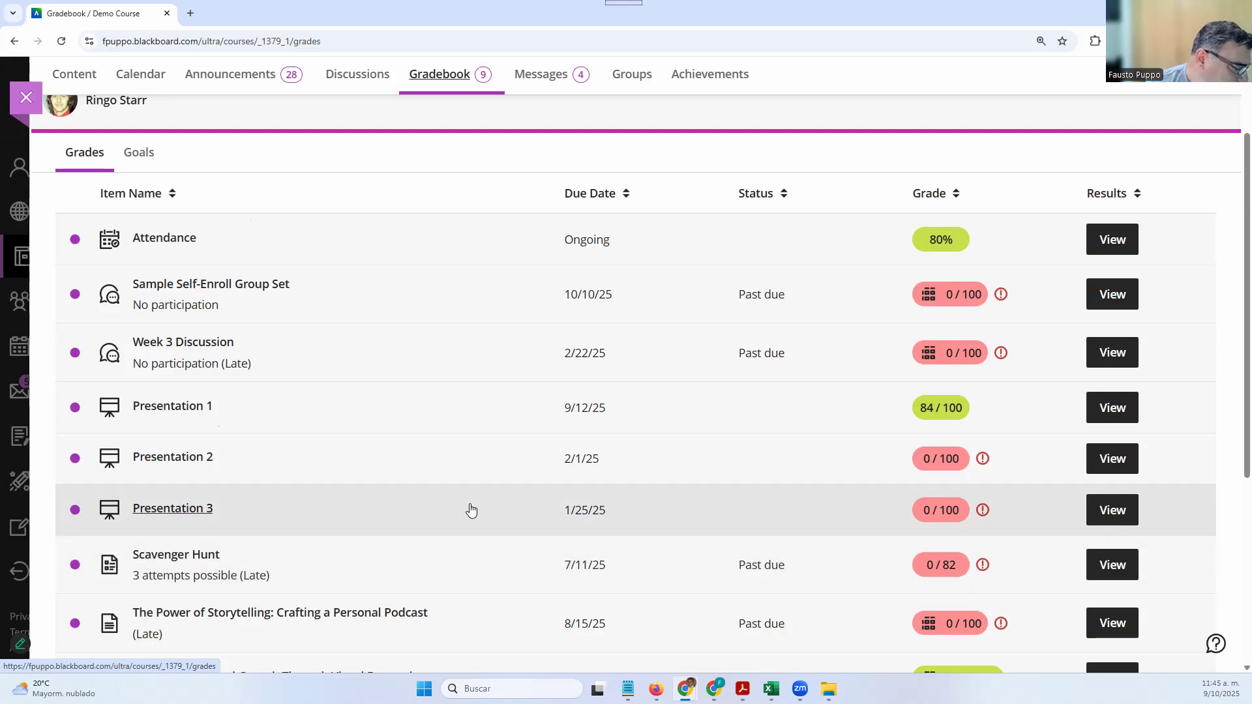
scroll(474, 512, "down", 3)
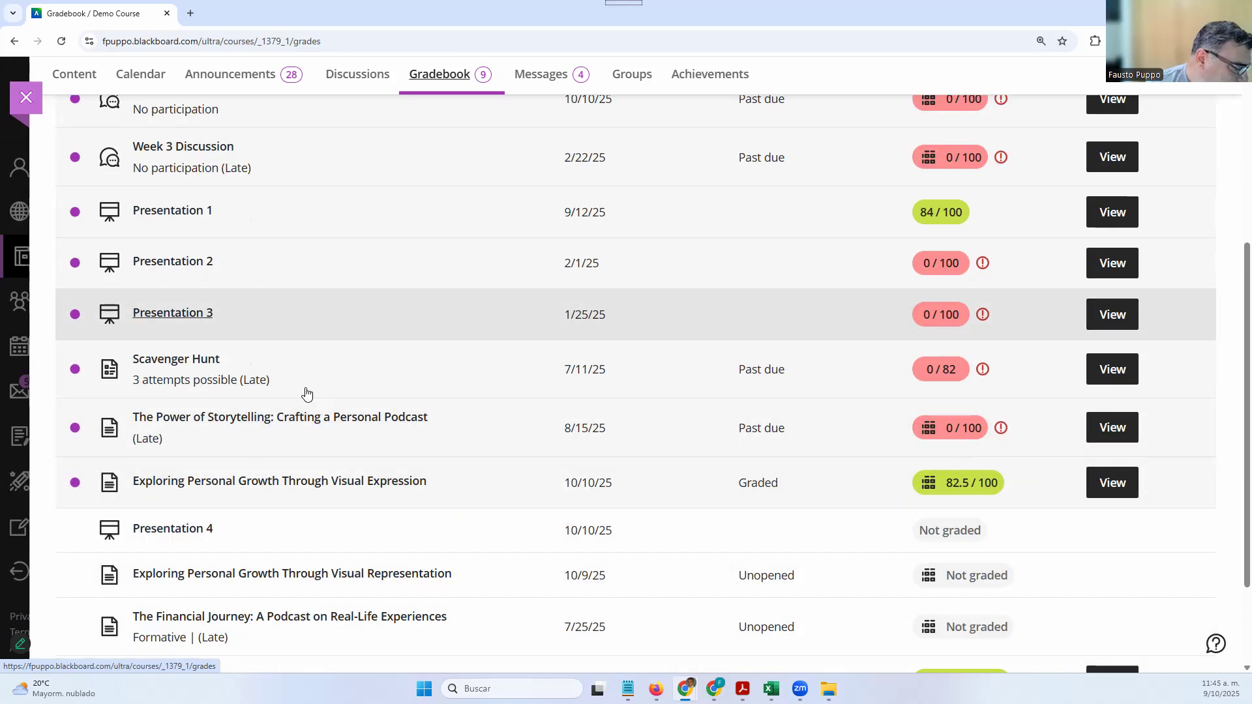
scroll(307, 394, "up", 2)
scroll(307, 394, "up", 3)
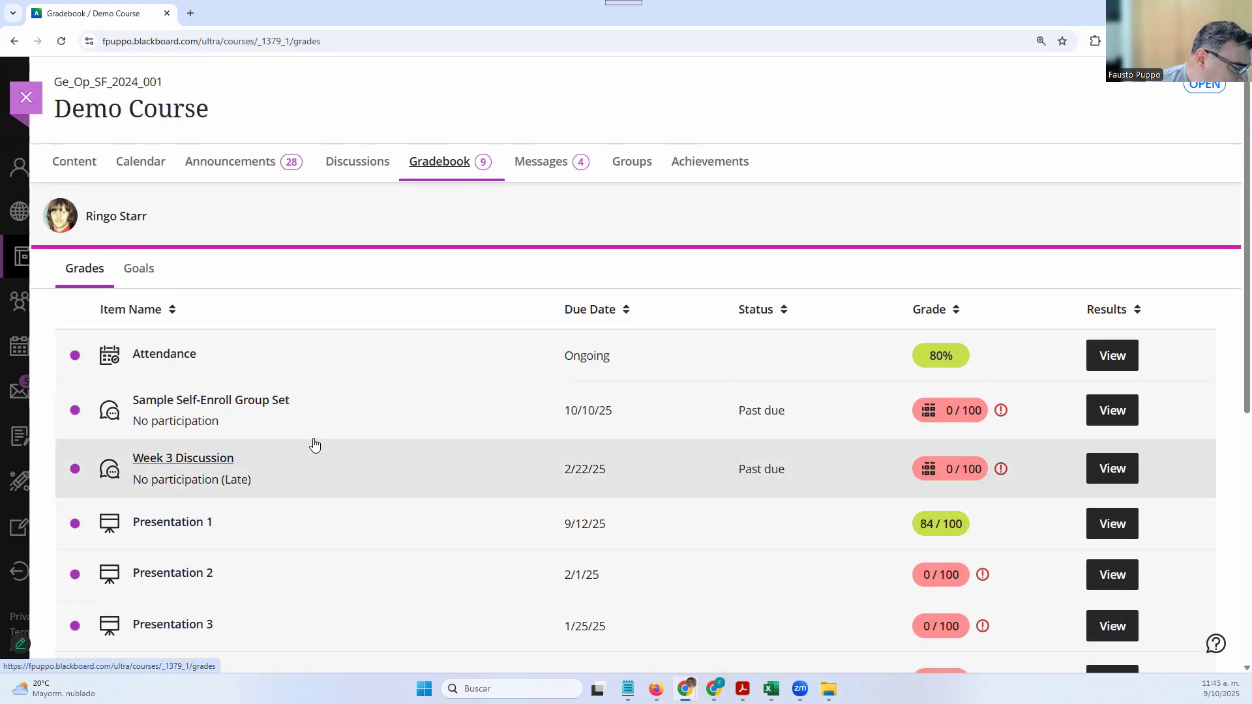
left_click(139, 269)
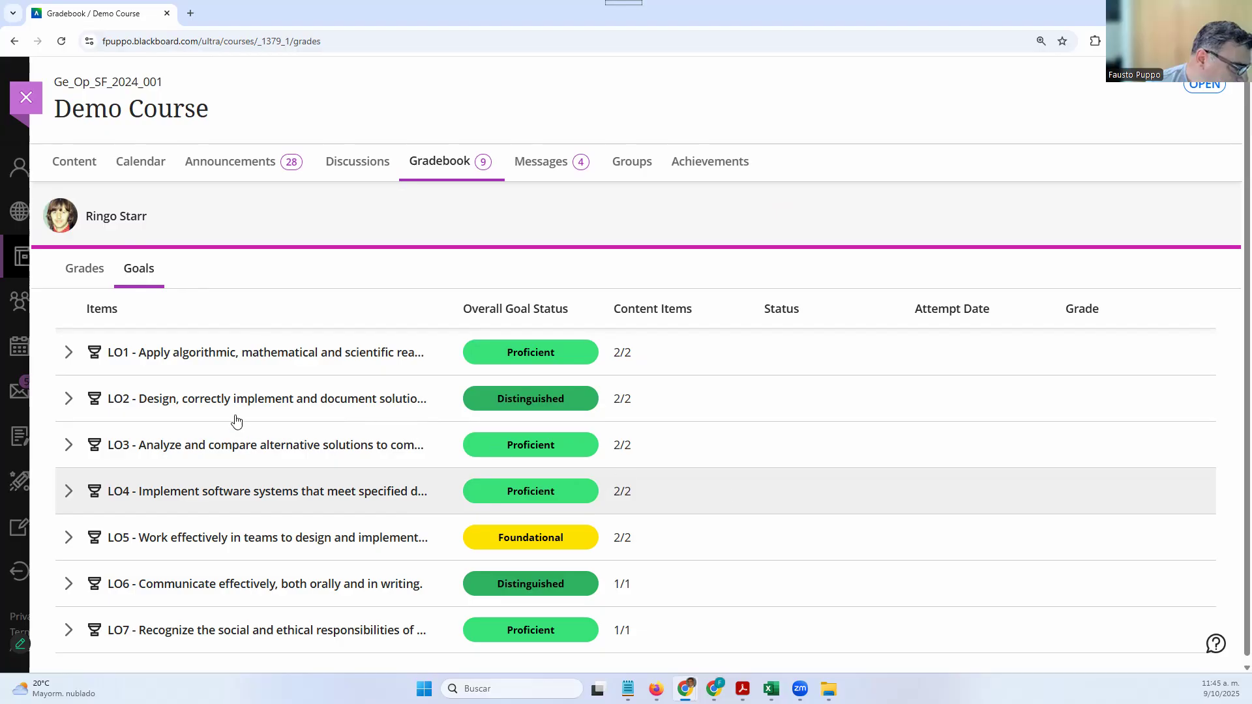
Expand goals LO1, LO2 and LO3 to show the graded items behind each
left_click(69, 352)
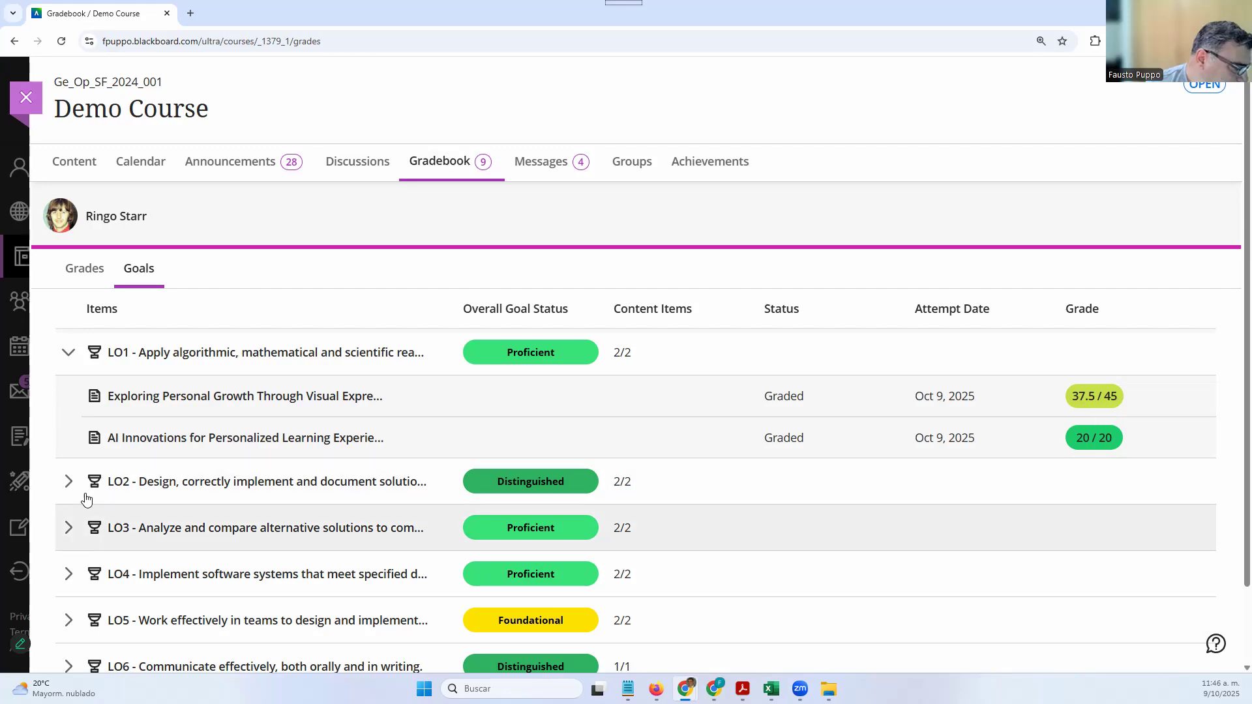
left_click(68, 481)
scroll(171, 557, "down", 2)
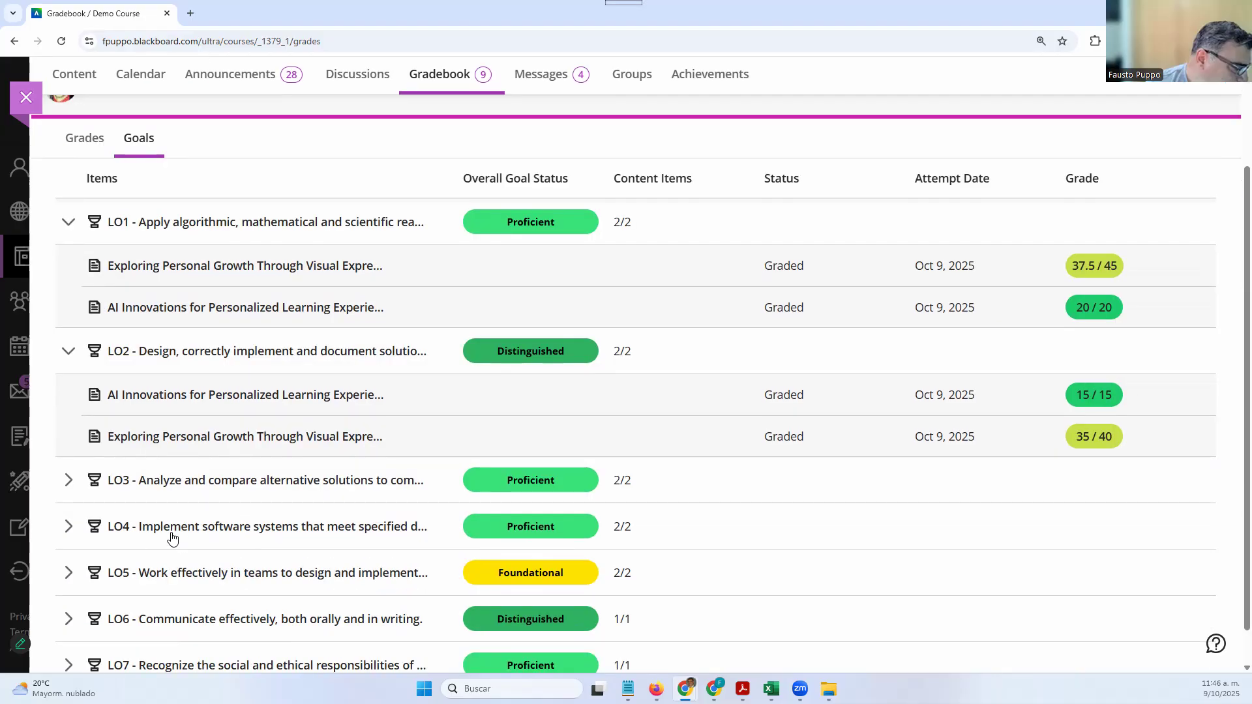
left_click(68, 481)
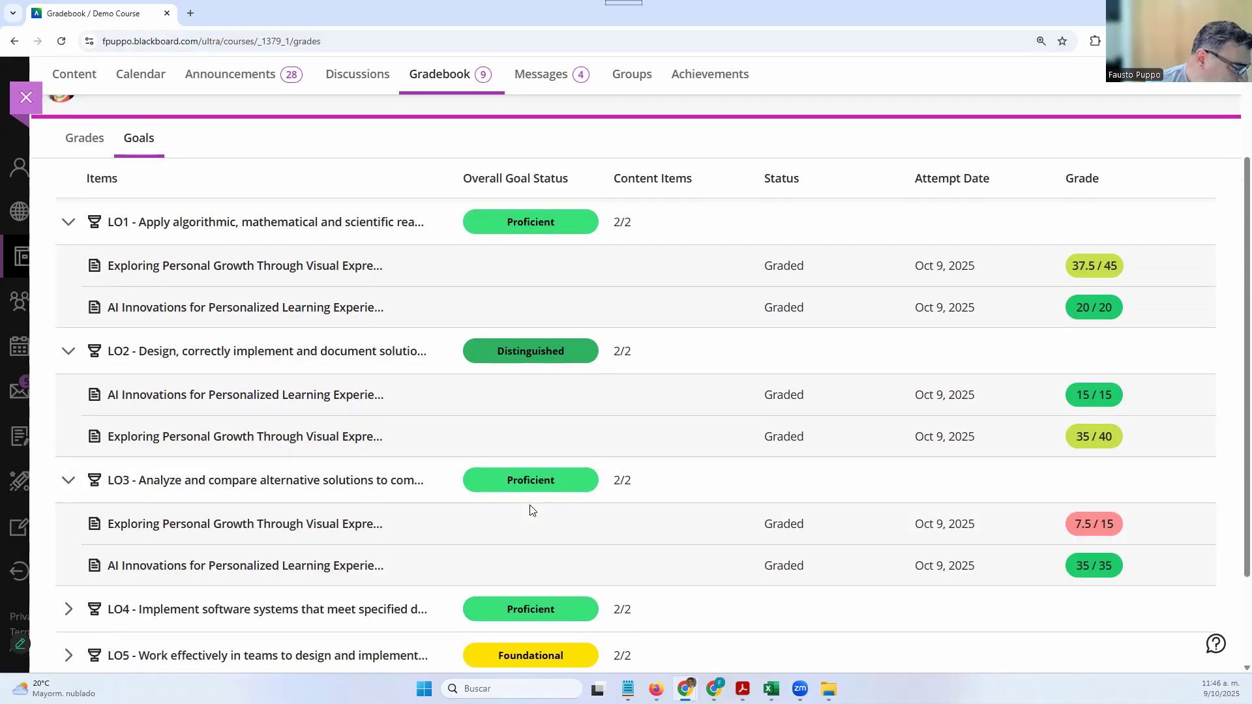
scroll(515, 515, "down", 2)
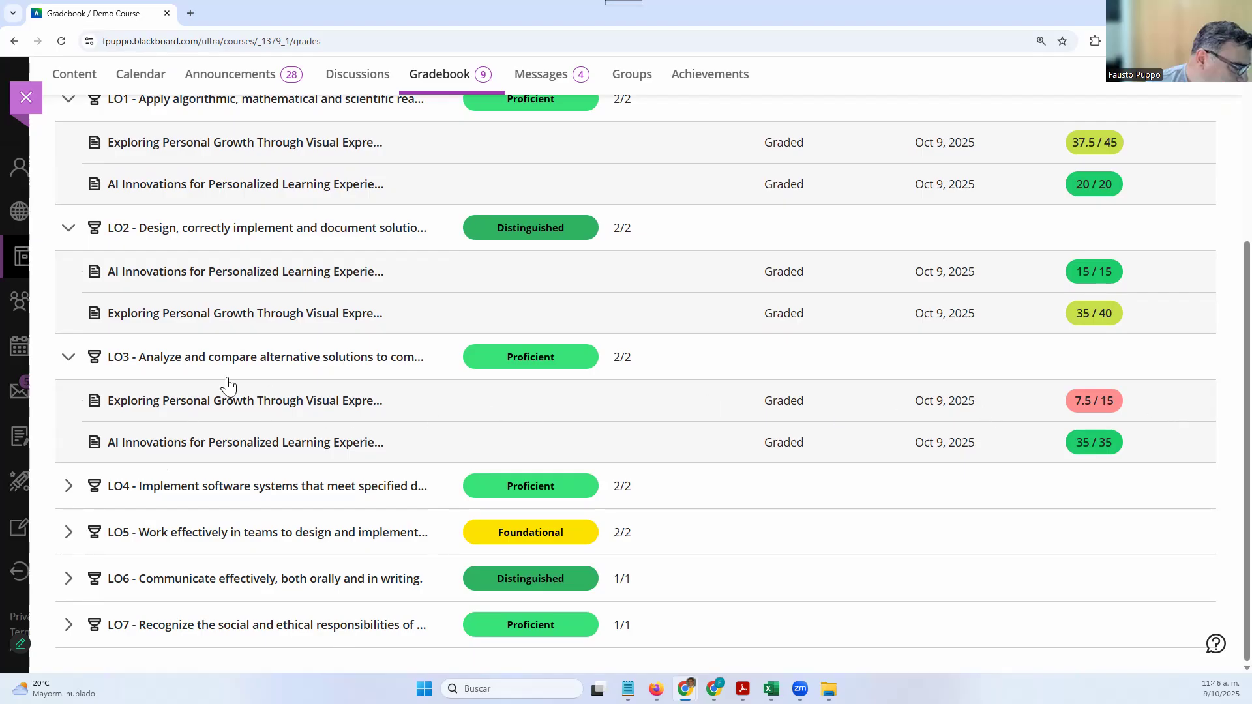
left_click(377, 364)
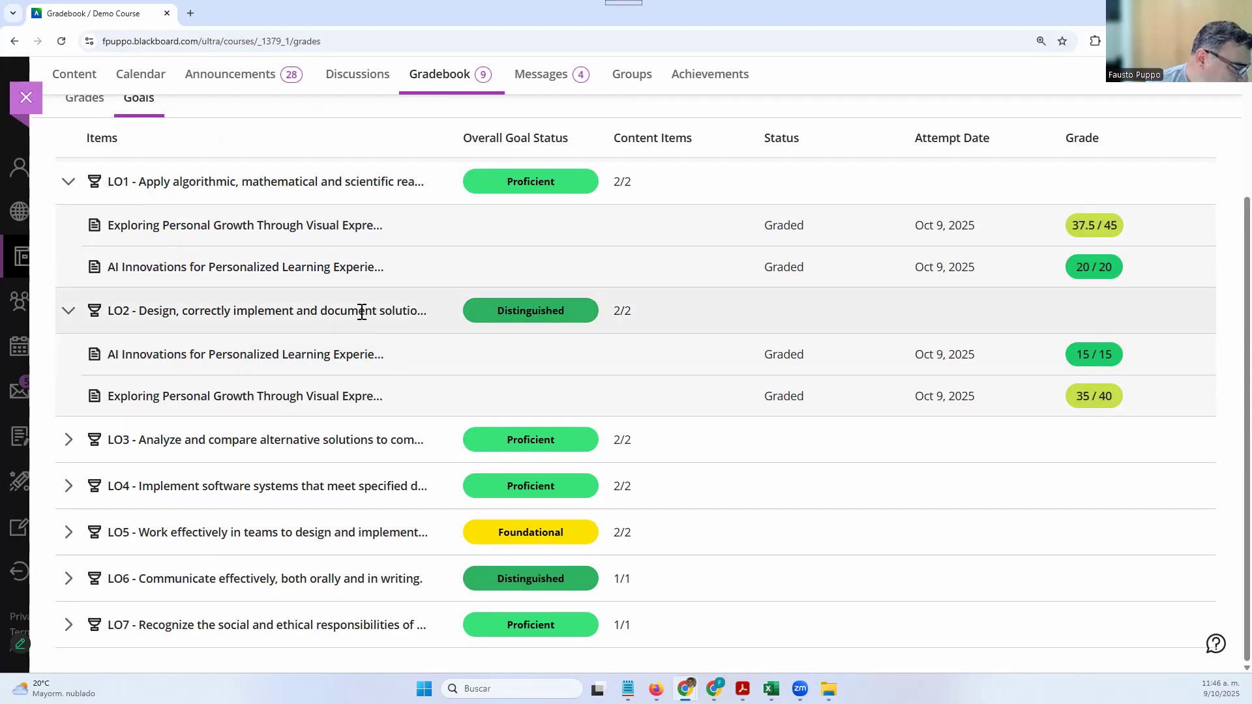
left_click(361, 311)
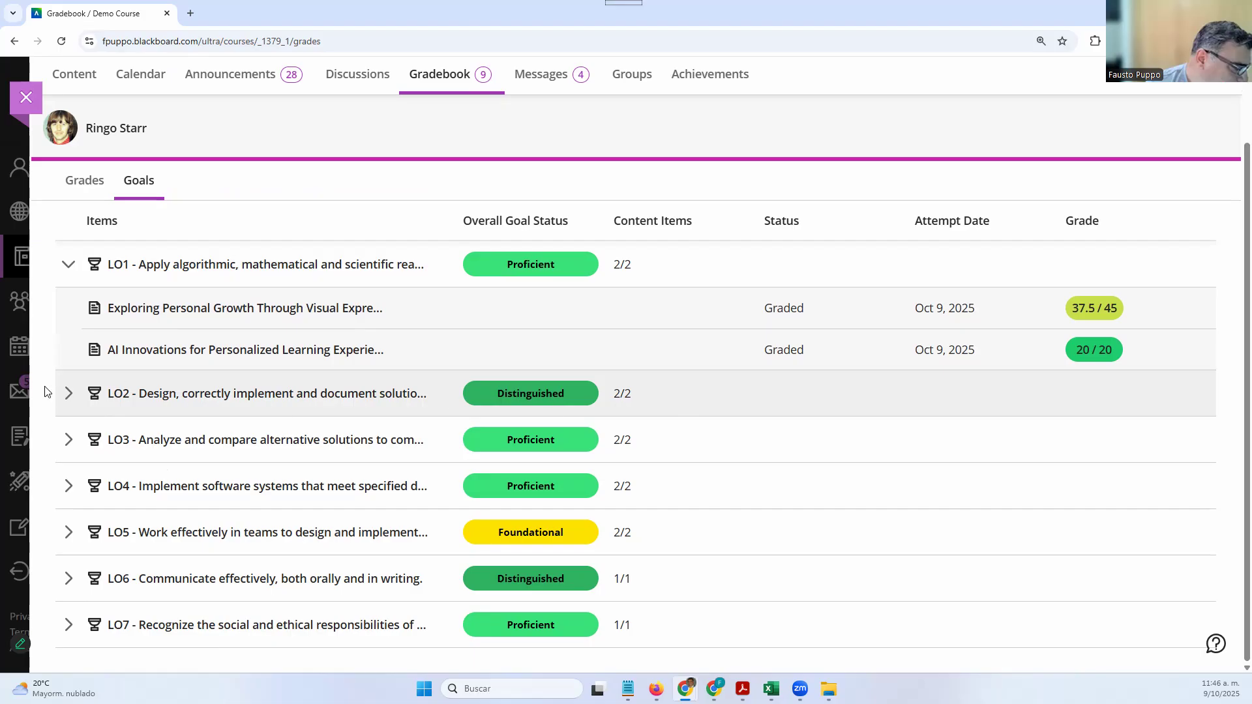
left_click(72, 394)
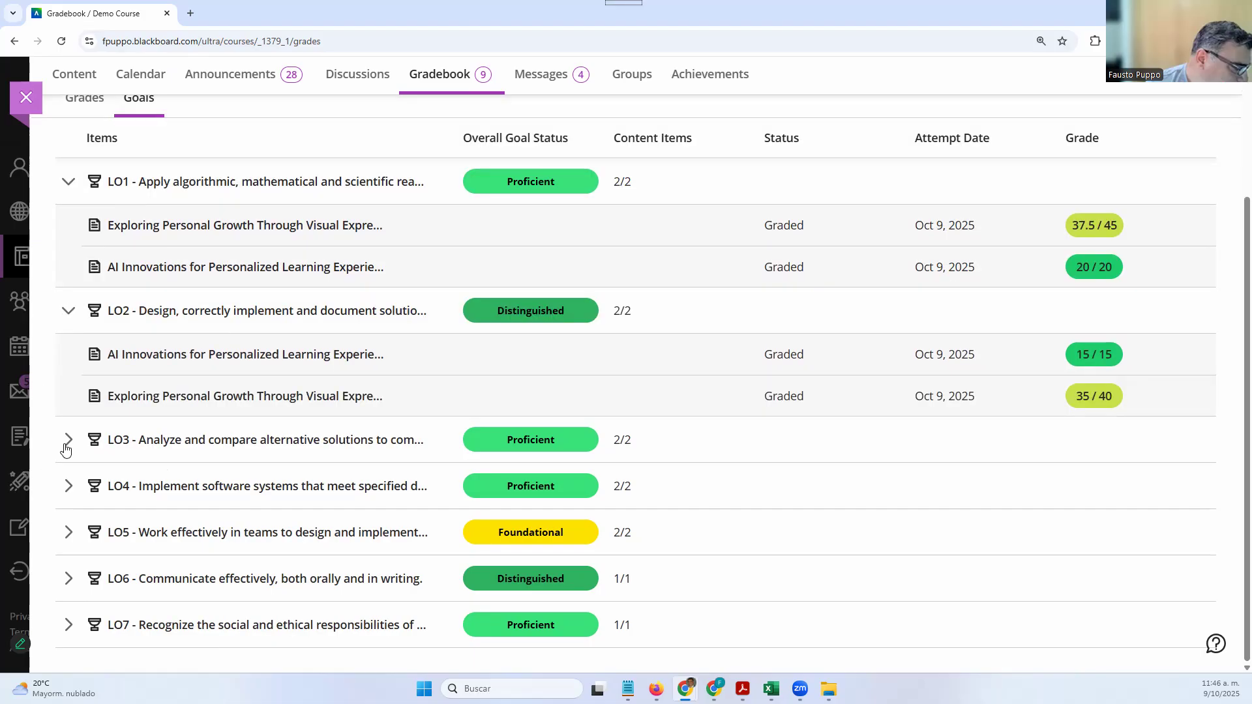
left_click(284, 455)
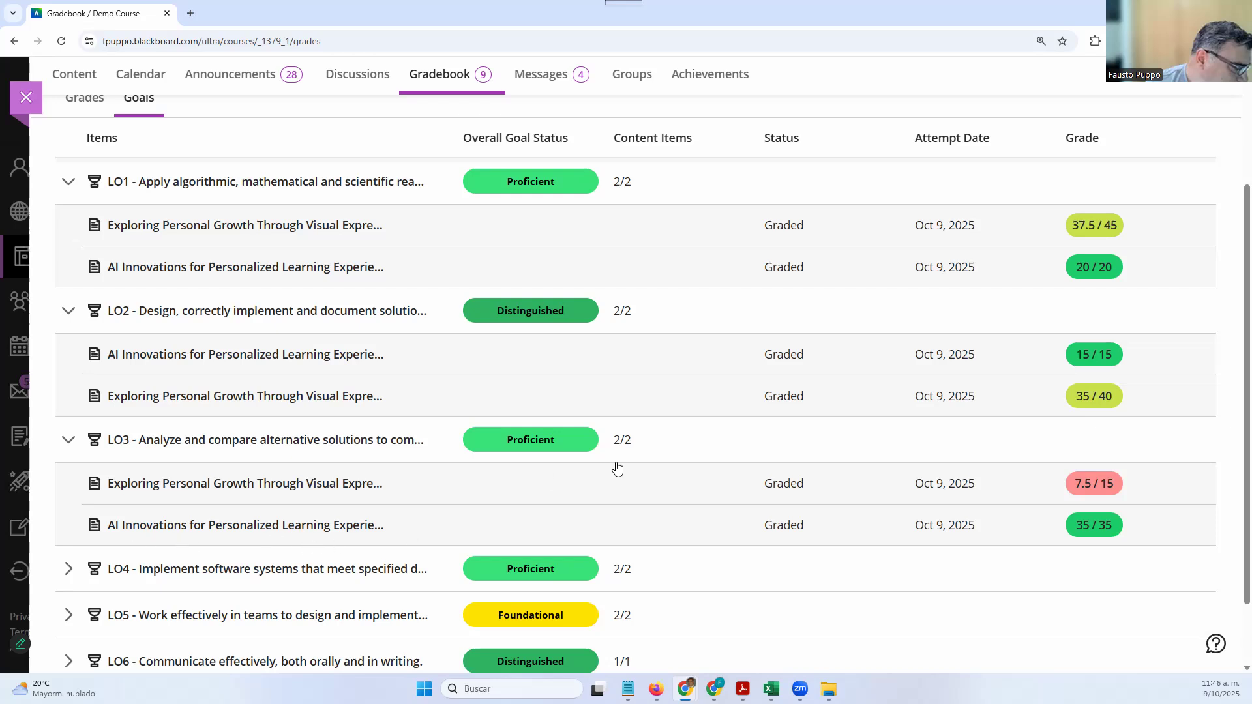
Expand LO5, return to the student's grades list, and switch to the instructor's Firefox Gradebook
scroll(195, 551, "down", 1)
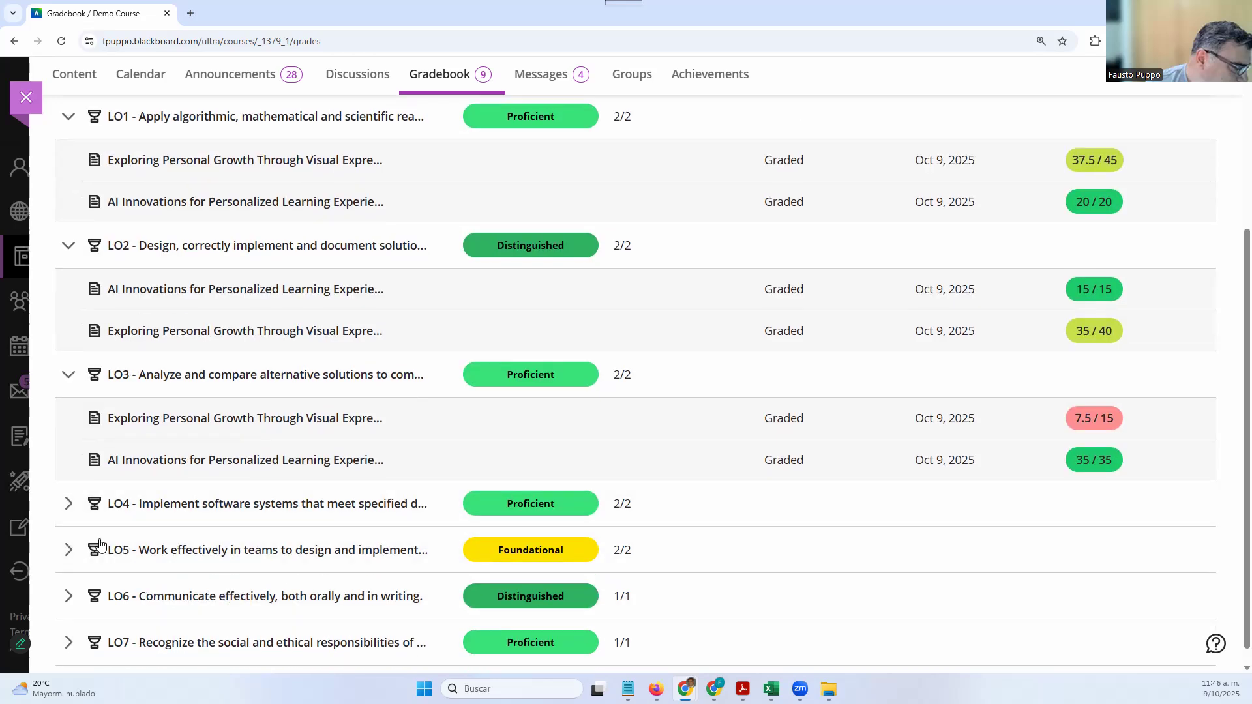
left_click(70, 549)
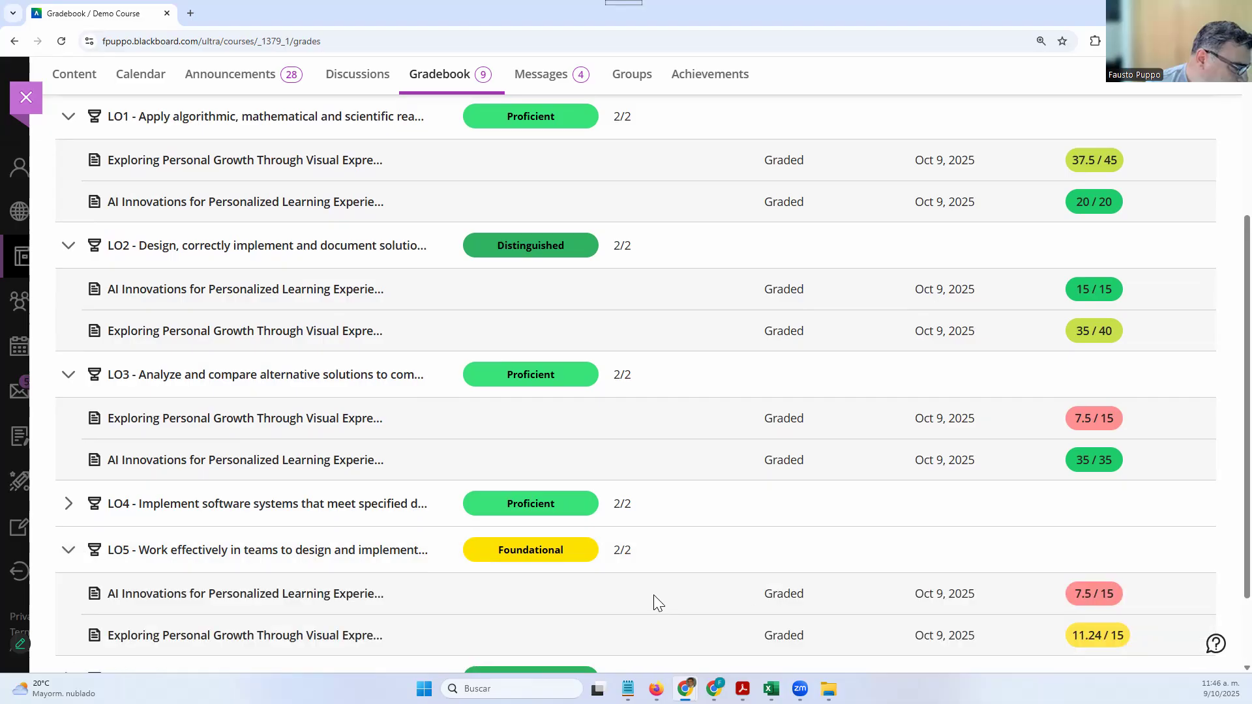
scroll(857, 506, "down", 2)
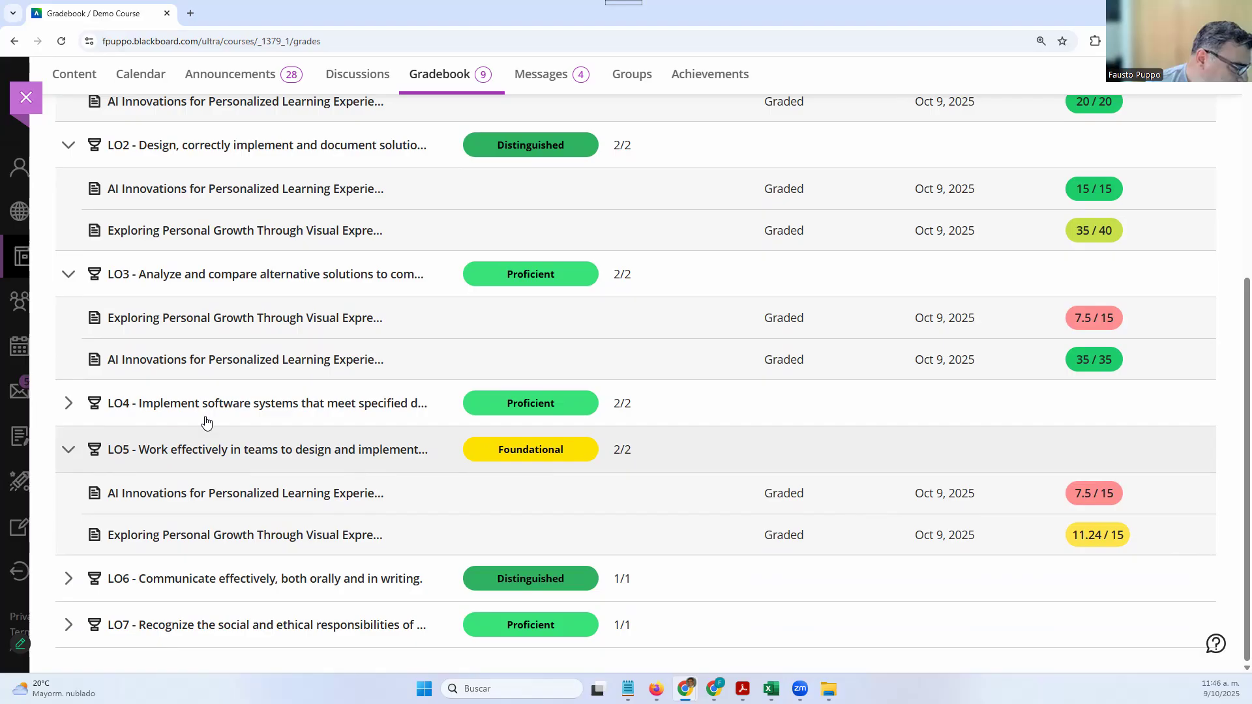
scroll(341, 399, "up", 5)
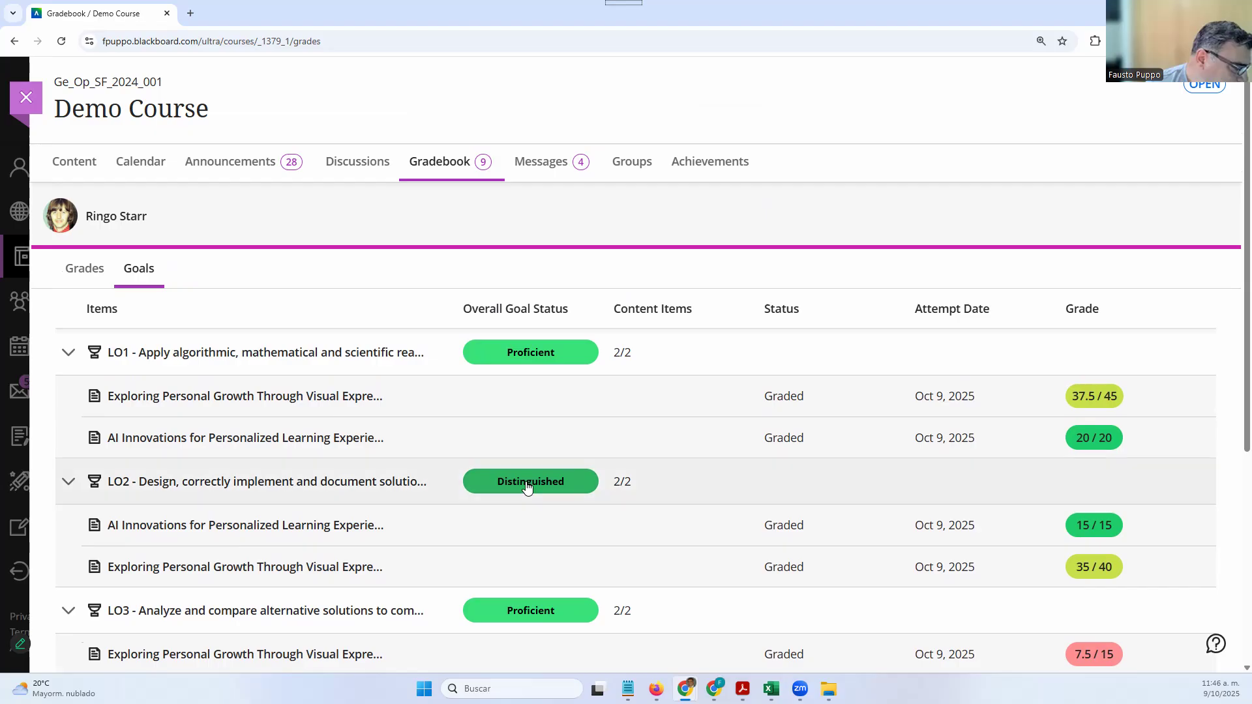
scroll(528, 486, "down", 2)
scroll(57, 339, "up", 2)
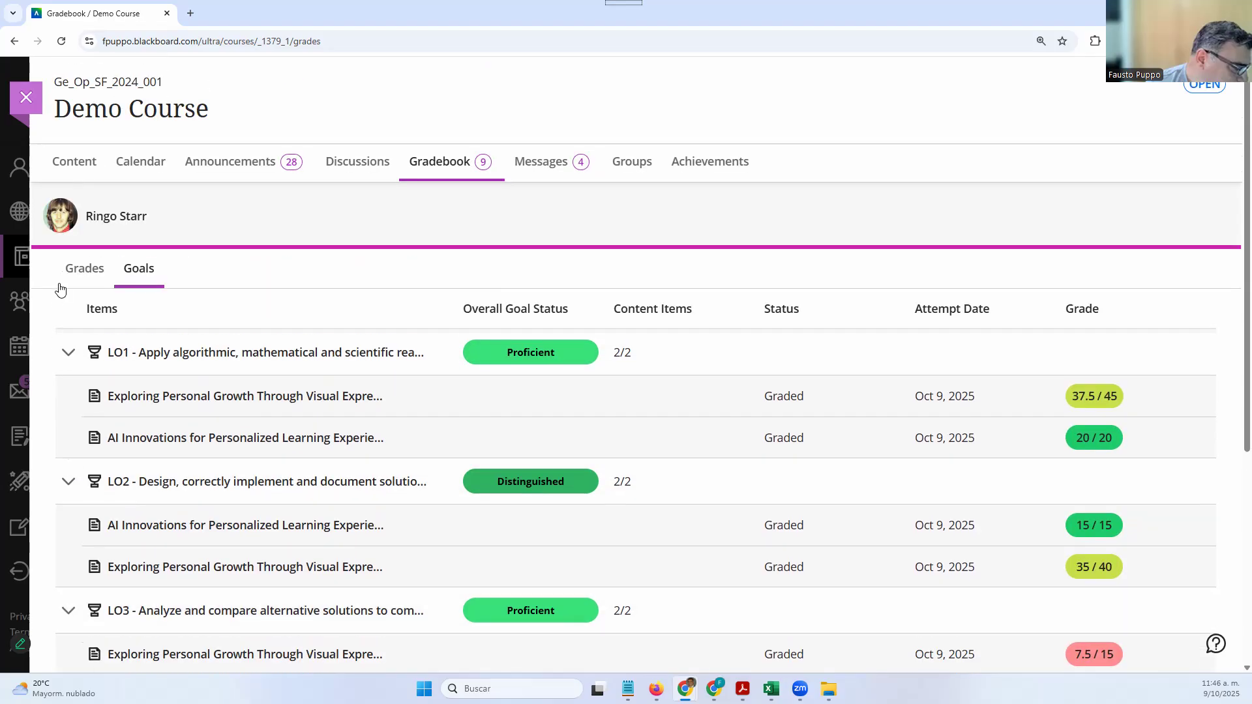
left_click(108, 270)
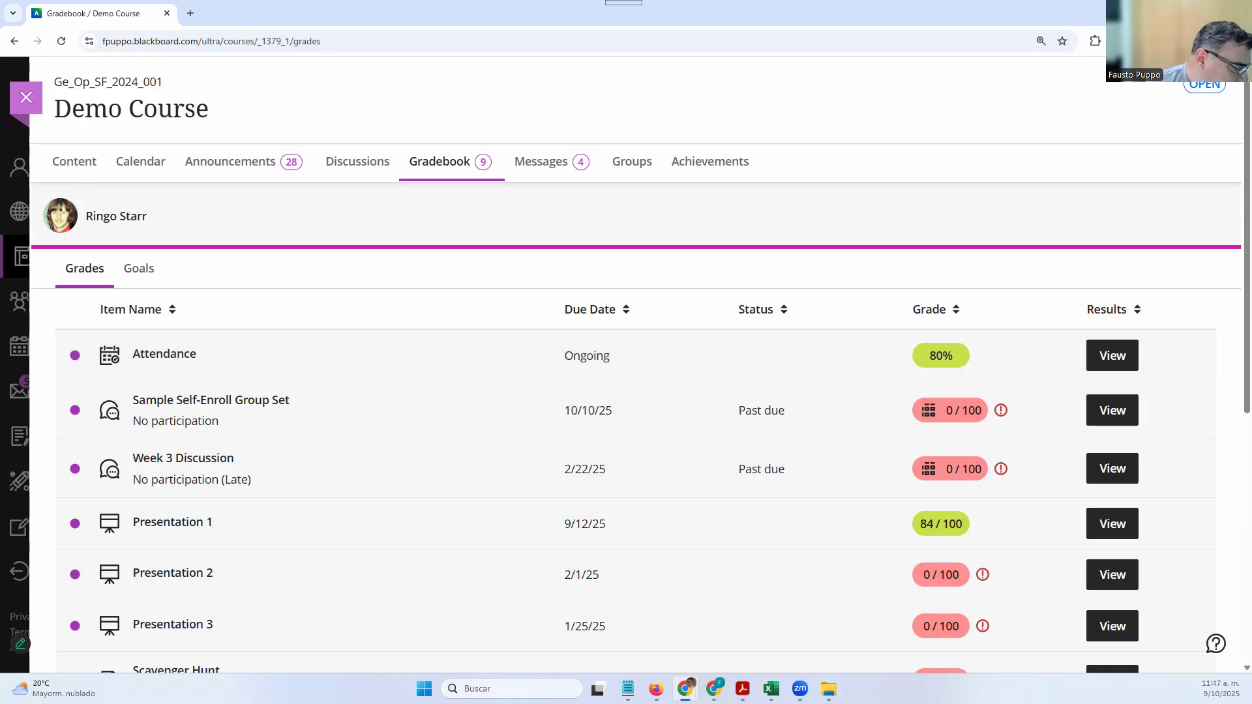
left_click(656, 688)
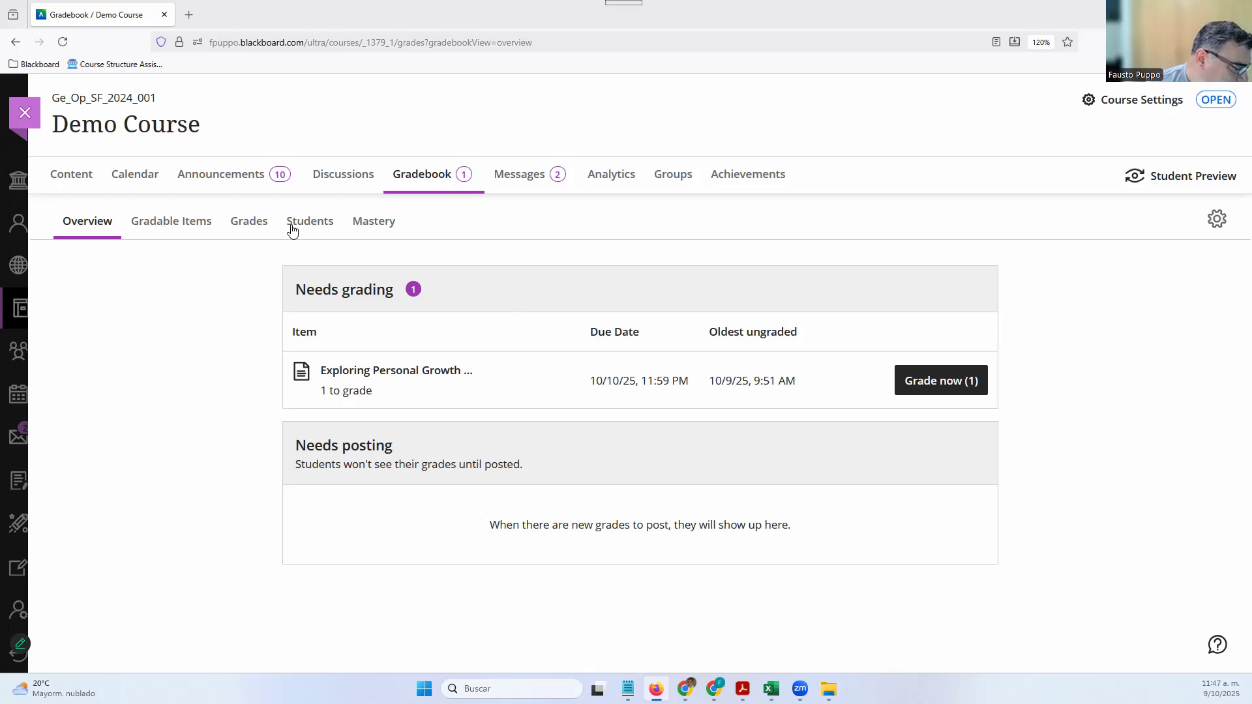
Look over the mastery grid of one student's LO1–LO7 levels, then show the student roster
left_click(386, 229)
scroll(382, 378, "down", 2)
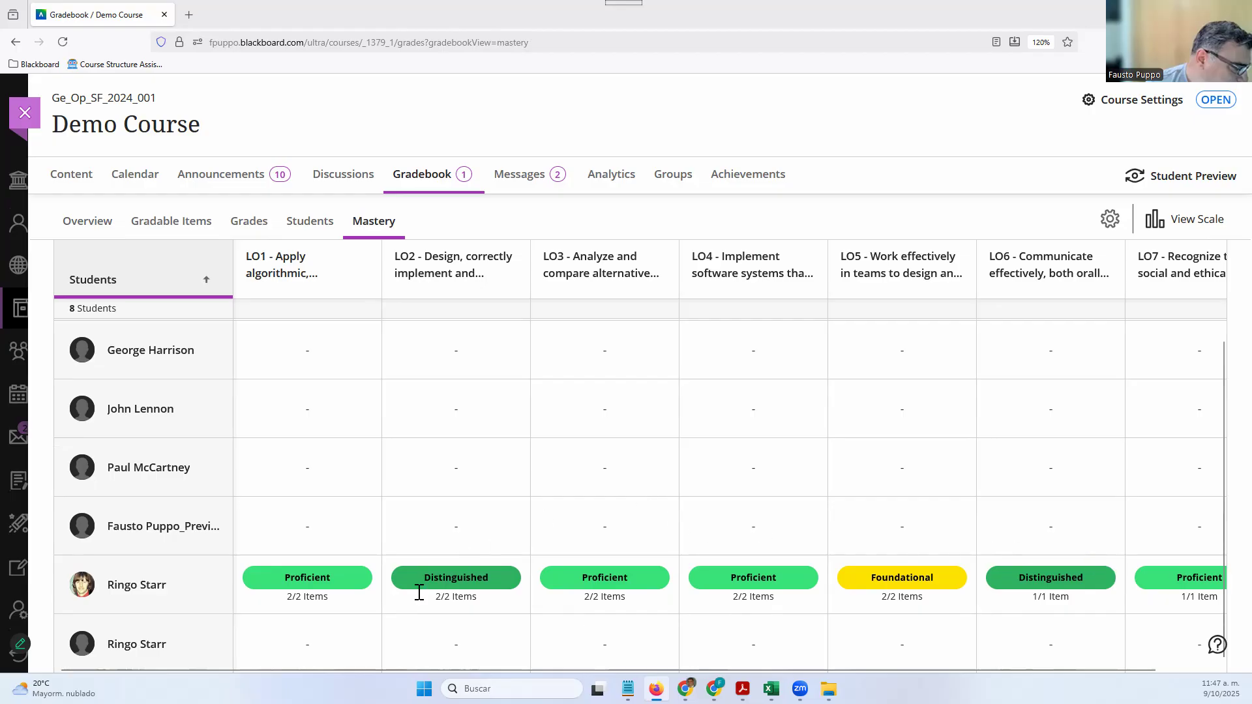
scroll(345, 423, "up", 2)
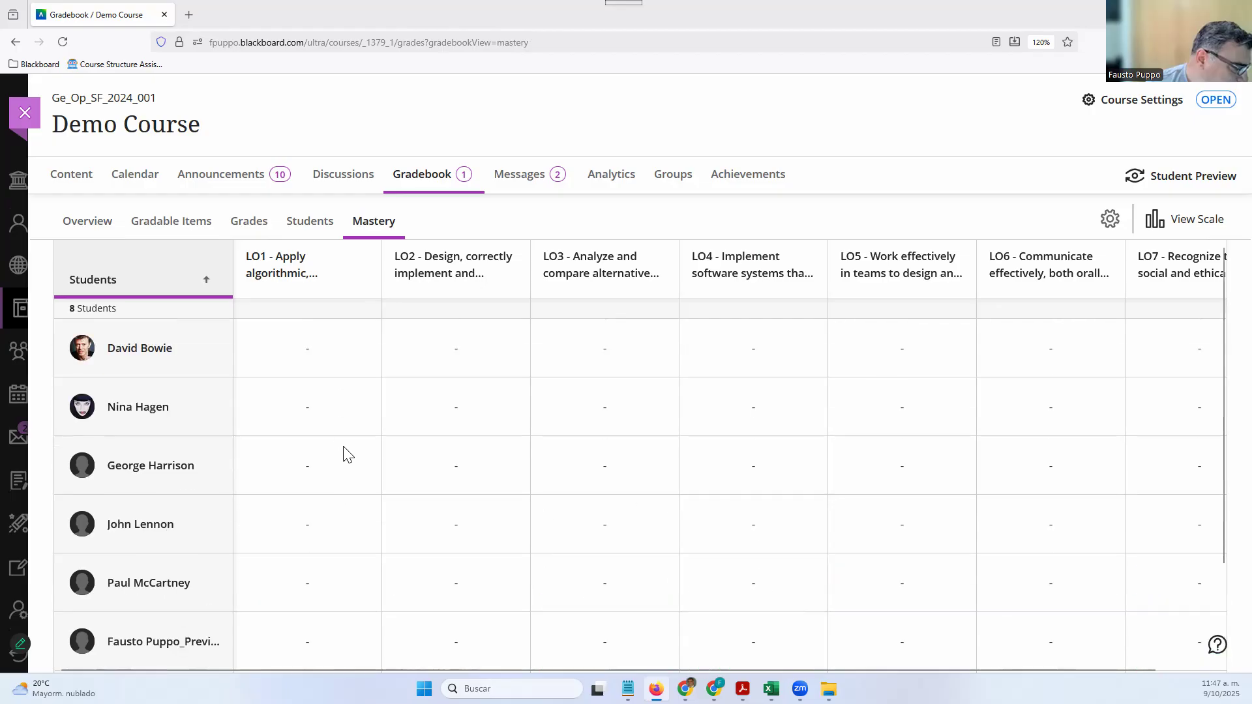
scroll(348, 460, "down", 2)
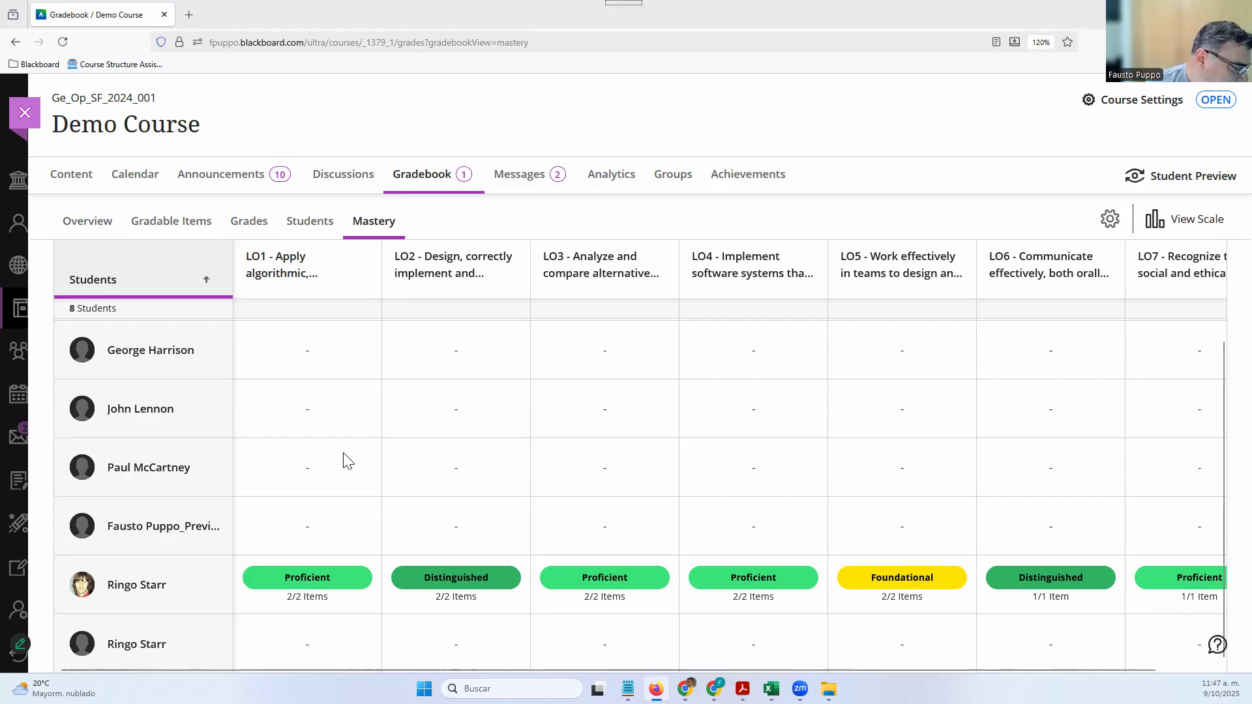
left_click(307, 223)
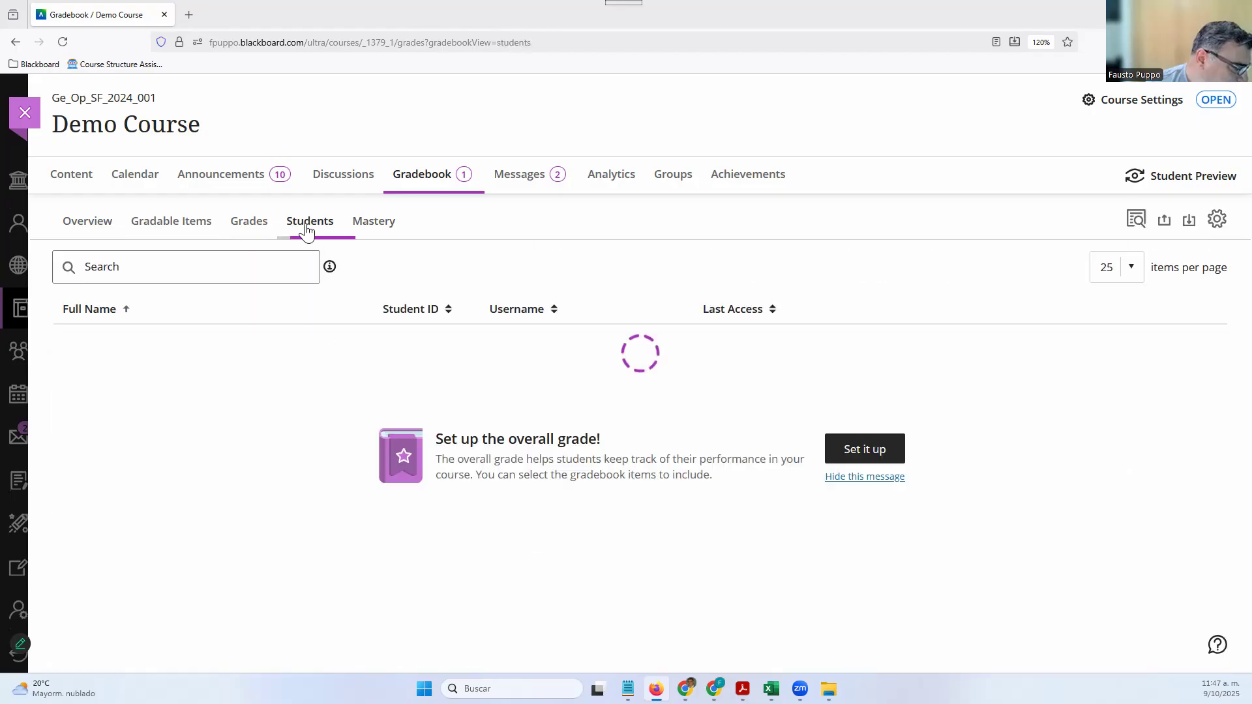
scroll(146, 587, "down", 2)
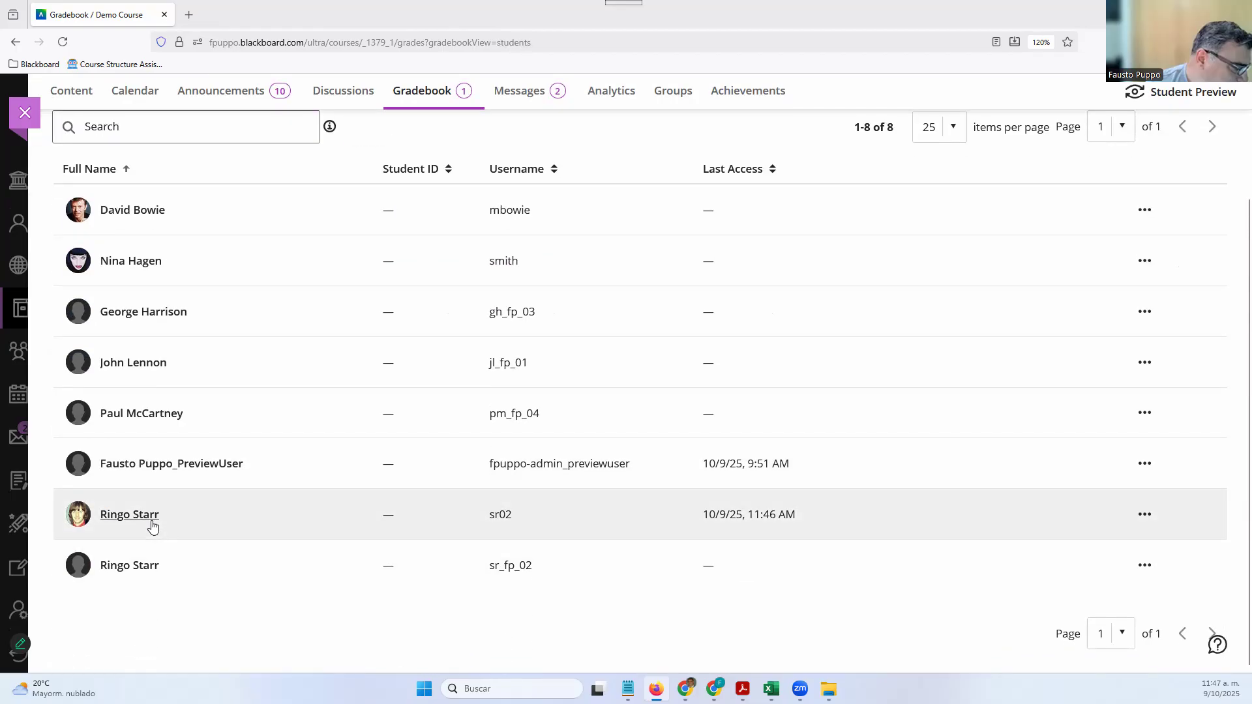
left_click(152, 526)
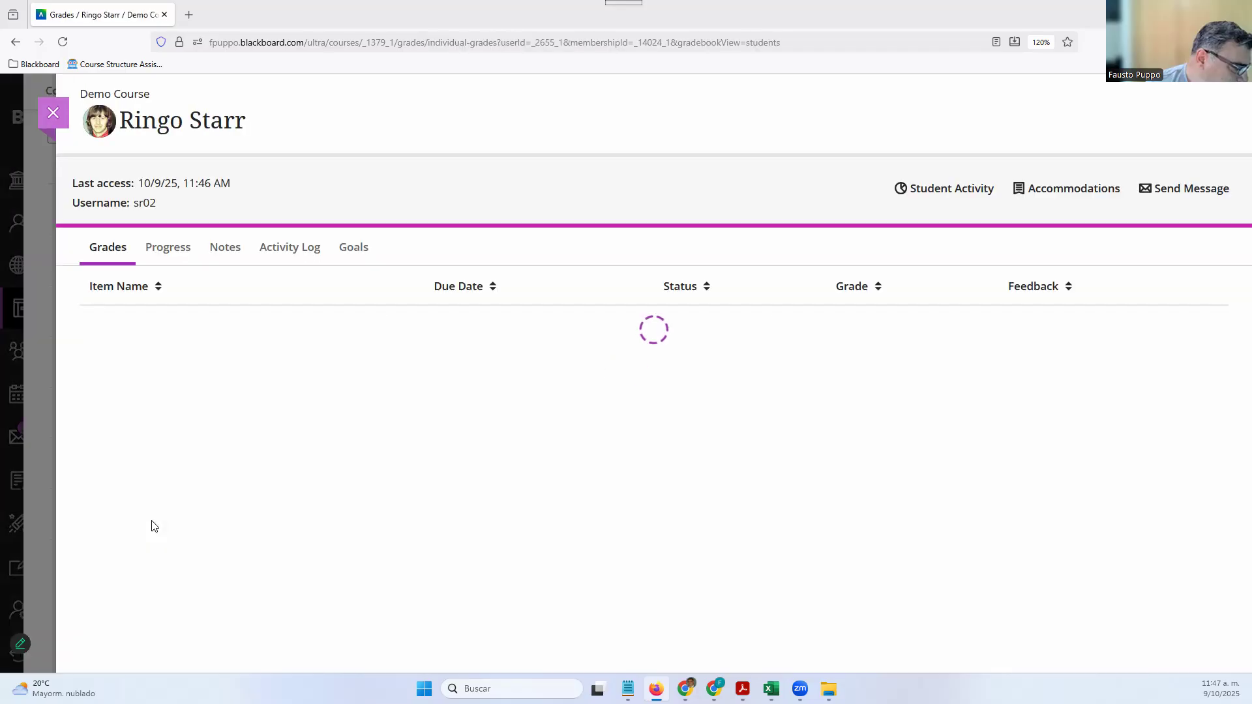
scroll(255, 579, "down", 1)
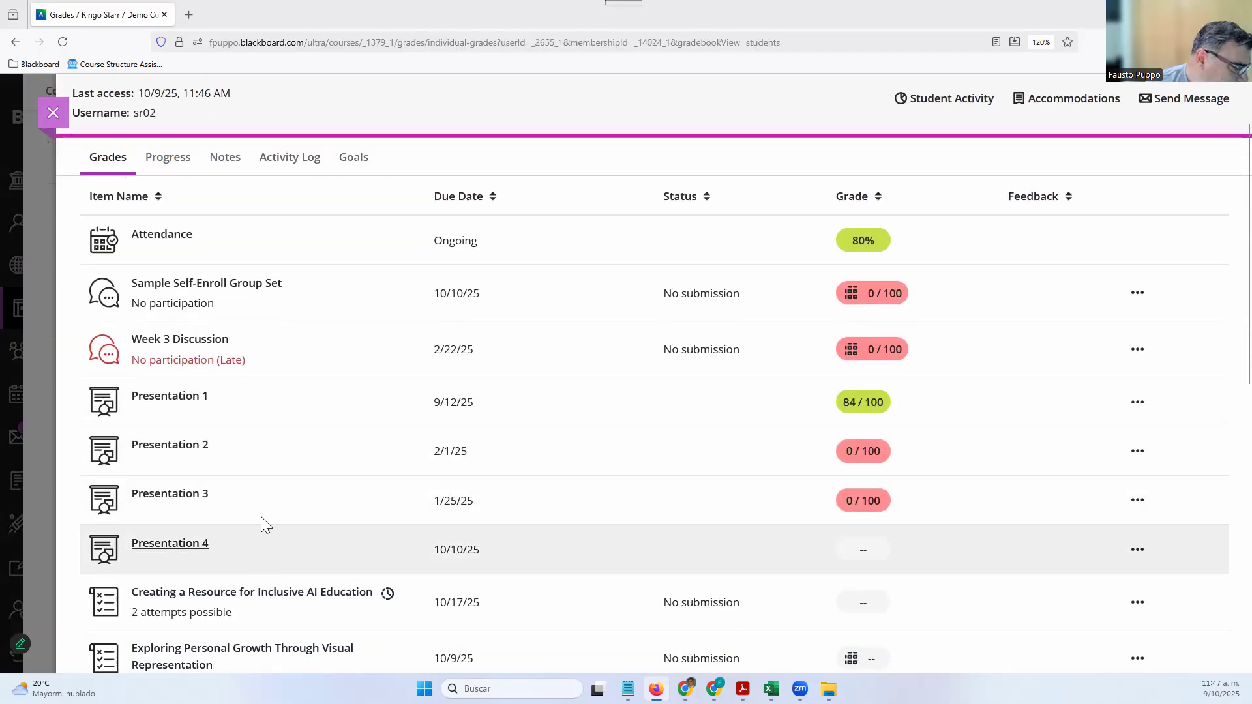
left_click(346, 161)
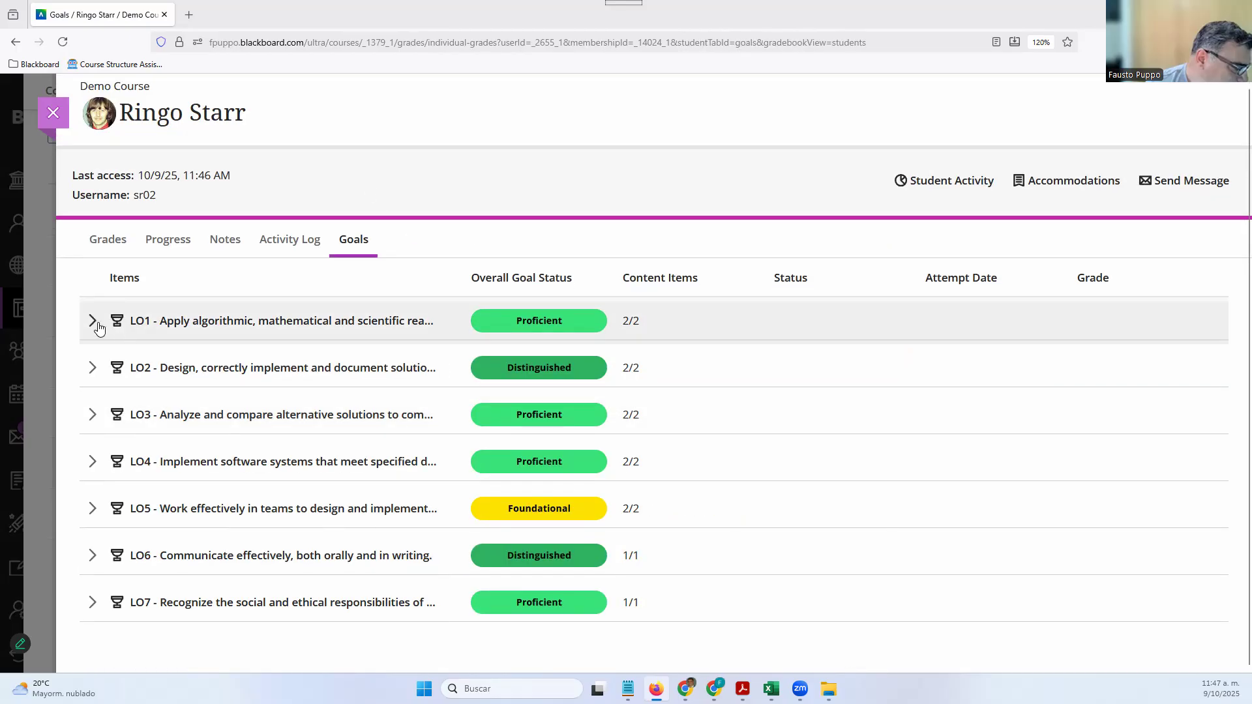
left_click(92, 321)
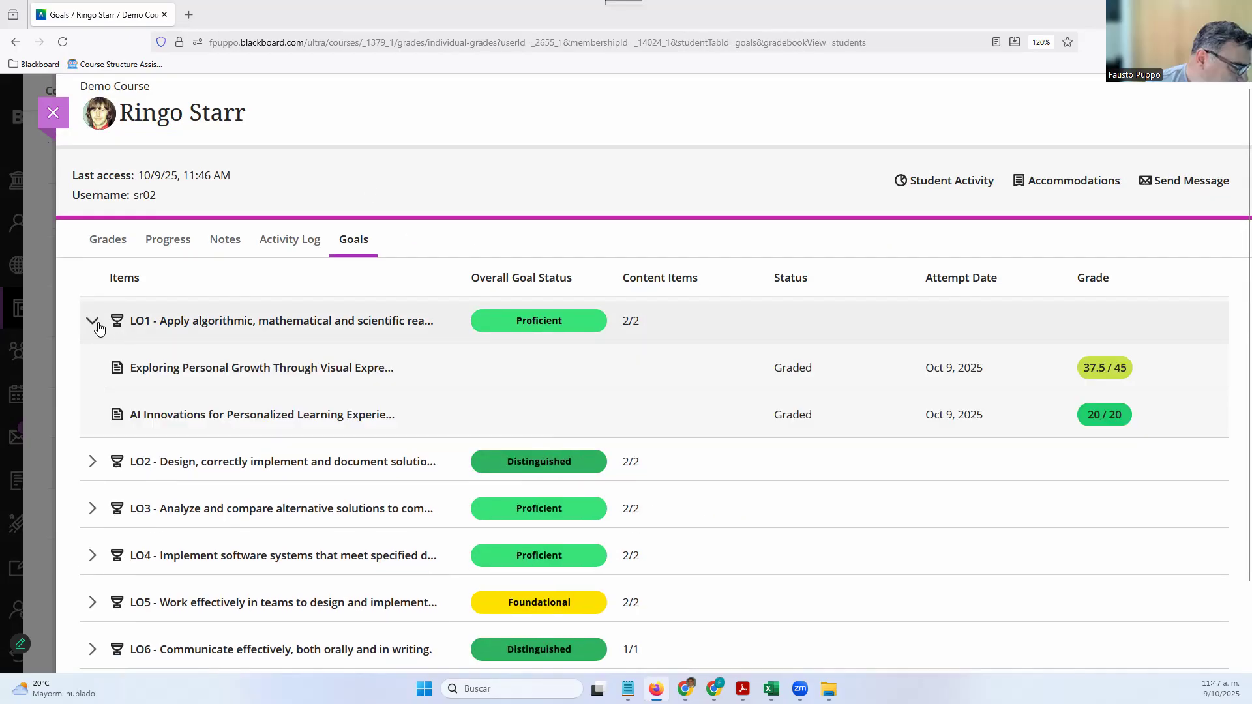
left_click(98, 324)
left_click(93, 368)
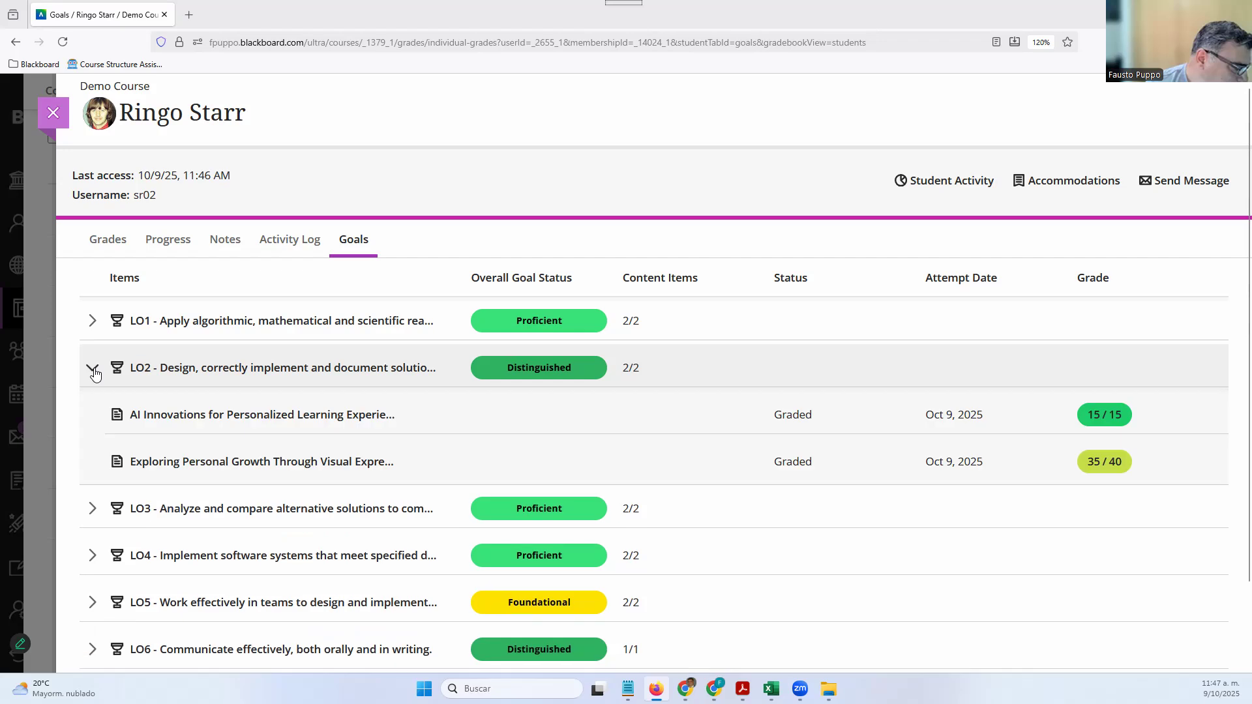
left_click(93, 371)
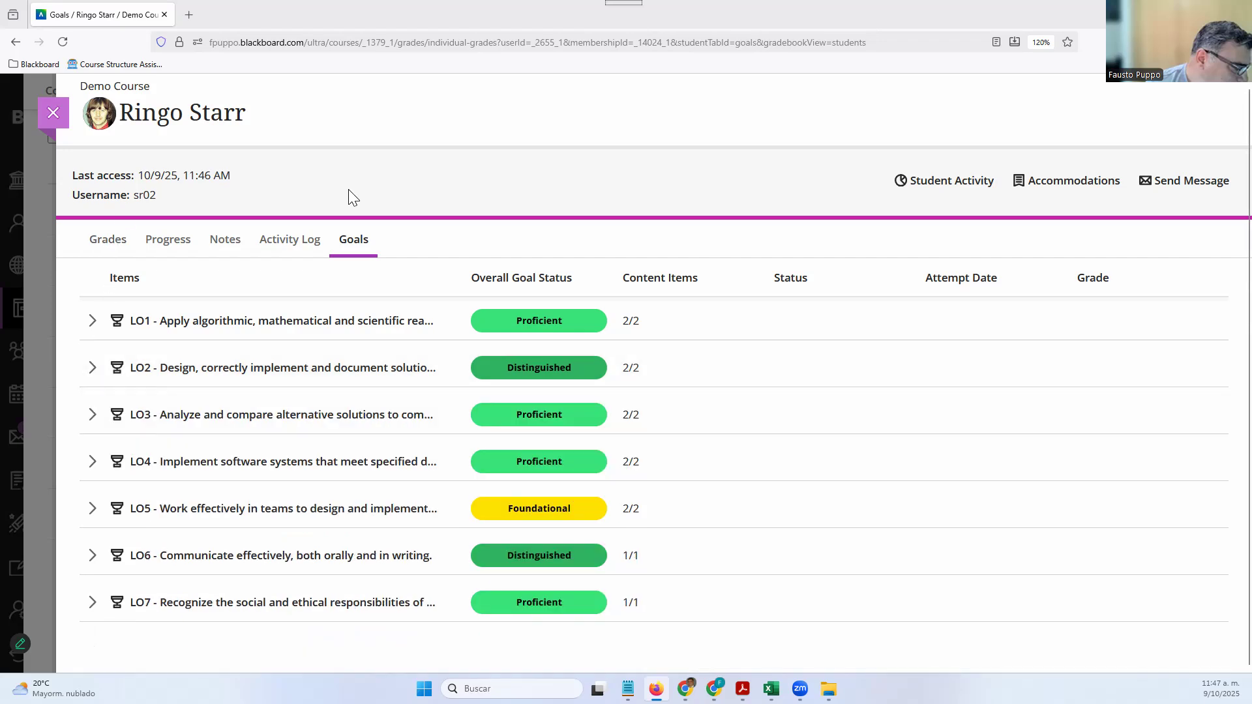
left_click(59, 127)
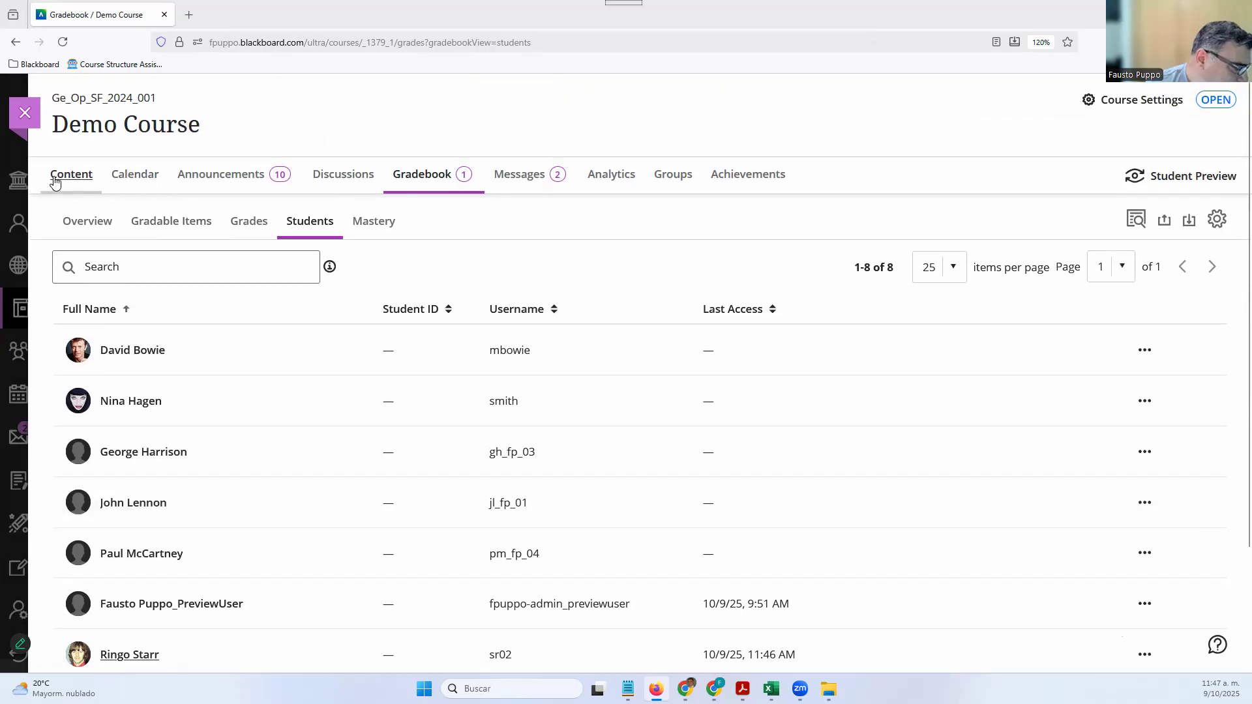
Return to the Demo Course content outline and scroll down to its modules
left_click(75, 184)
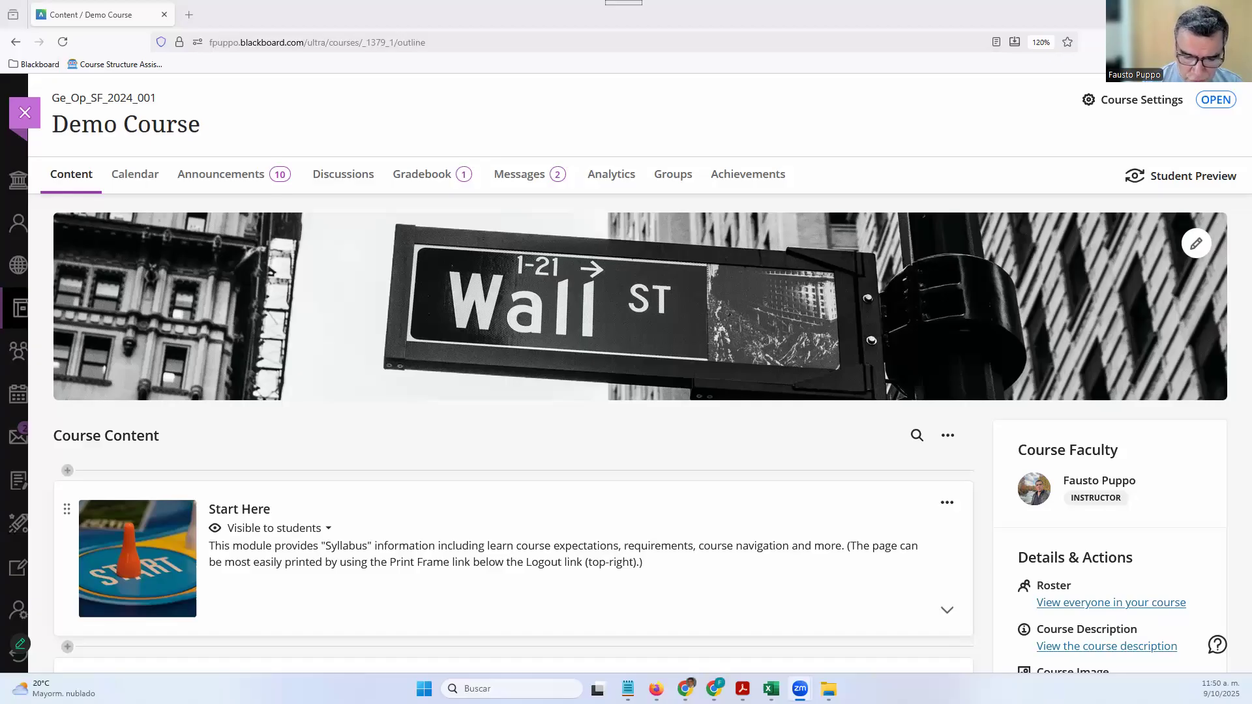
scroll(659, 553, "down", 5)
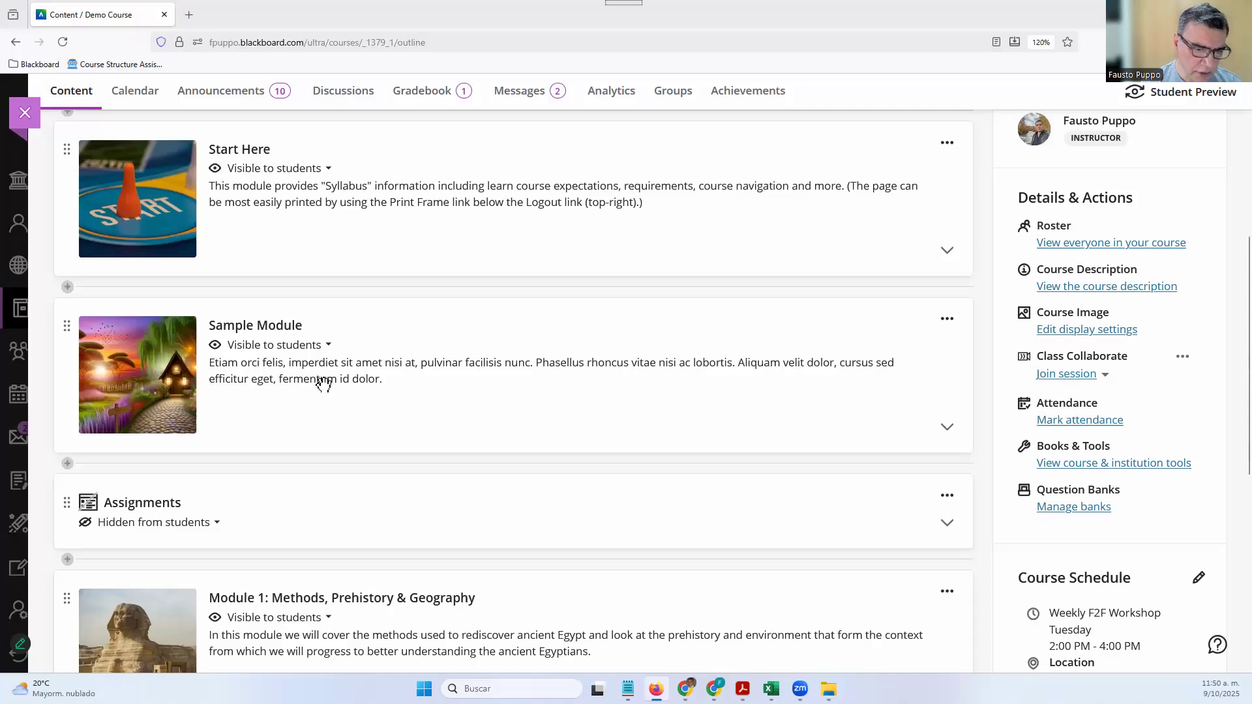
Expand Sample Module and add a new AI Conversation assessment inside it
left_click(361, 359)
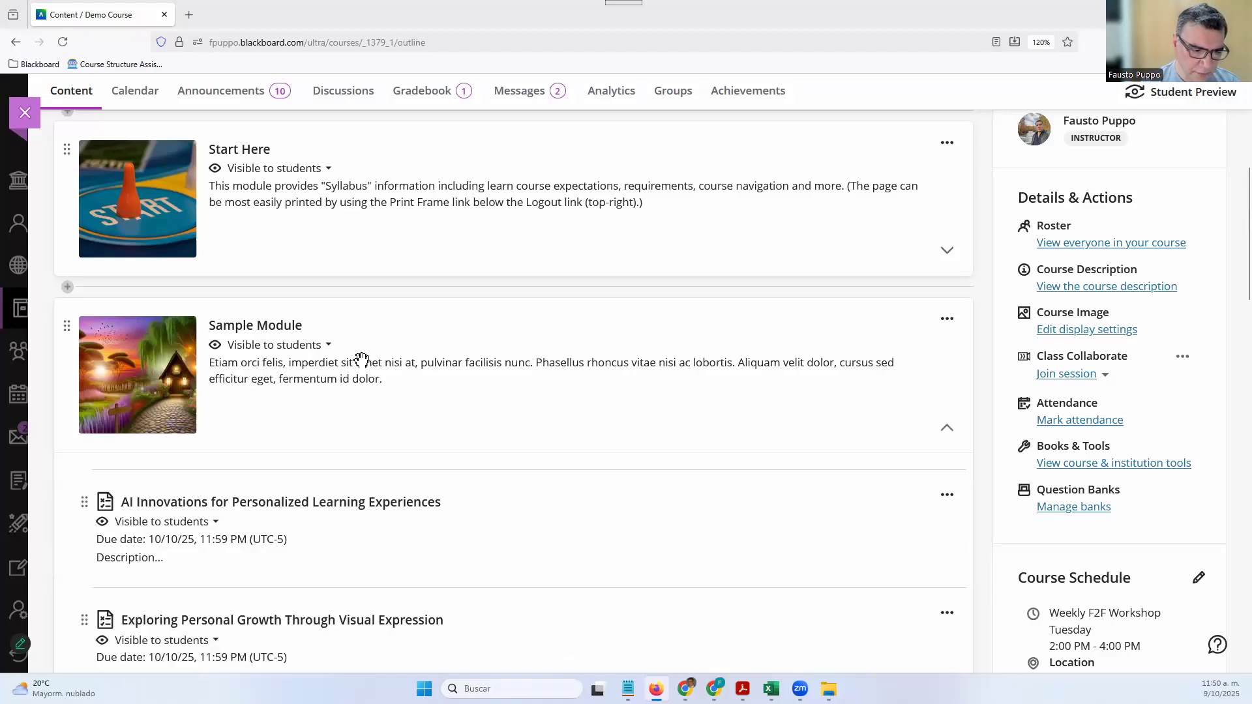
left_click(372, 471)
left_click(215, 441)
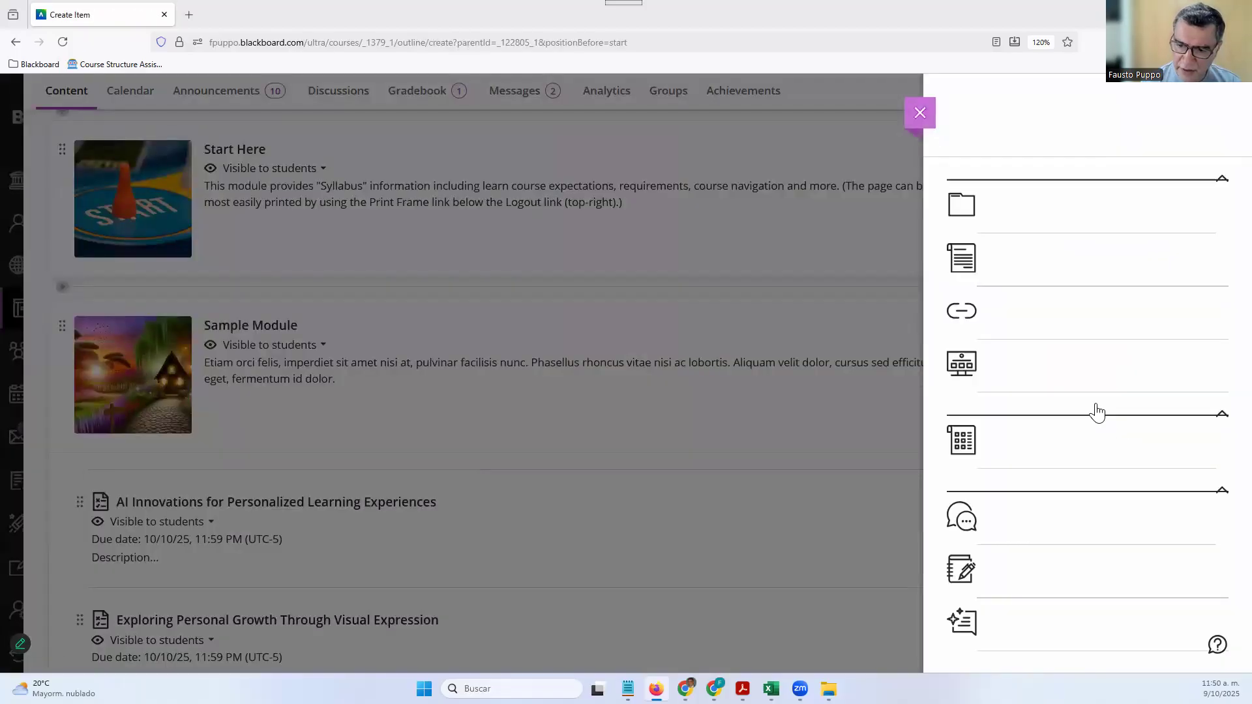
scroll(1098, 412, "down", 1)
scroll(1098, 412, "down", 2)
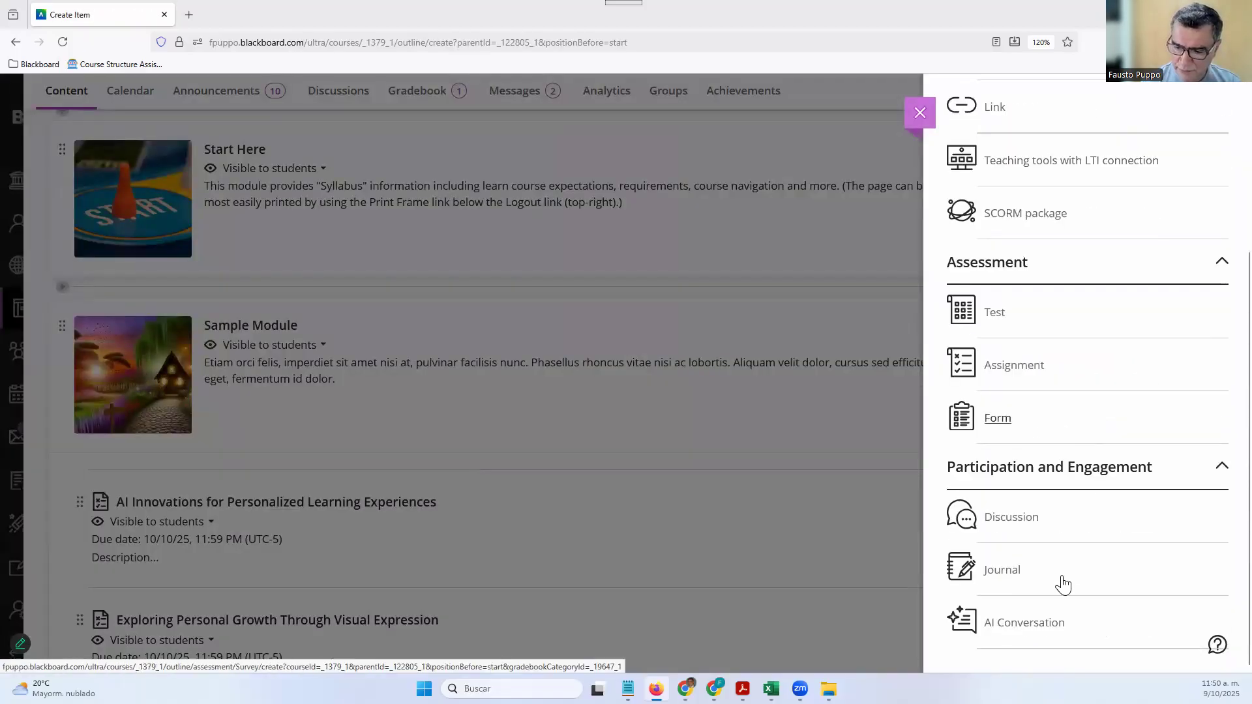
left_click(1028, 632)
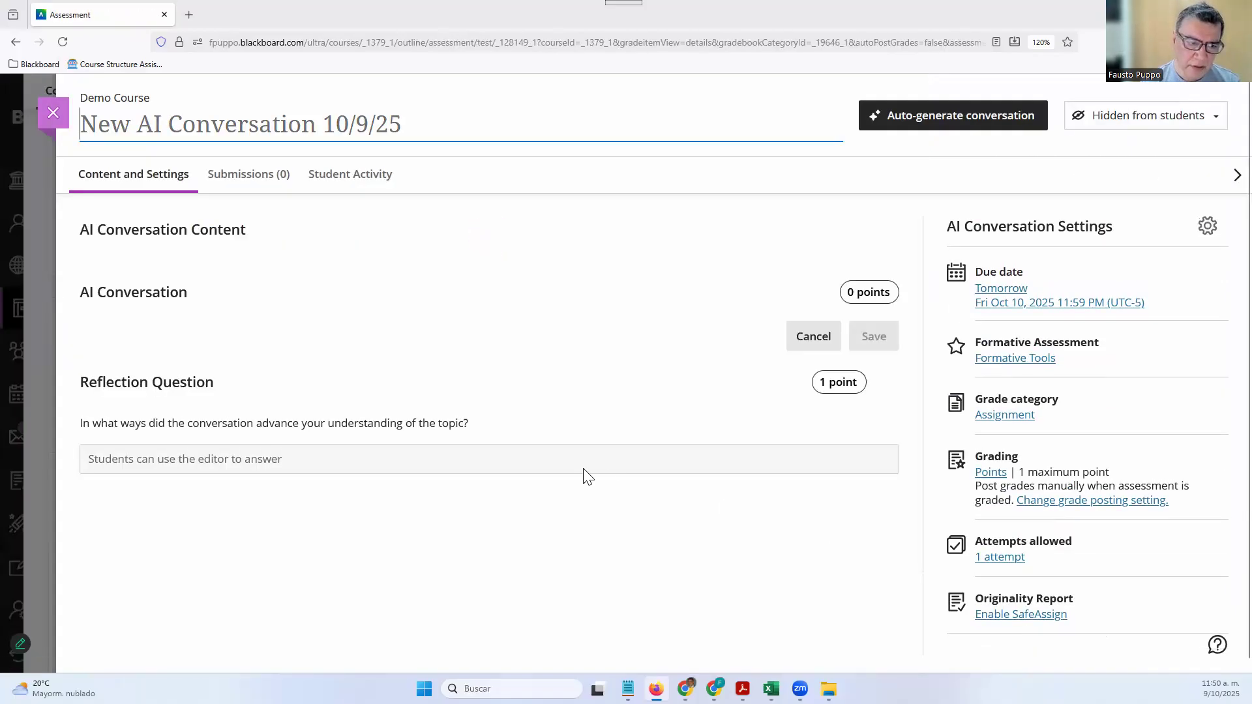
Choose Socratic Questioning as the AI Conversation's type, restarting the setup once
scroll(341, 319, "down", 2)
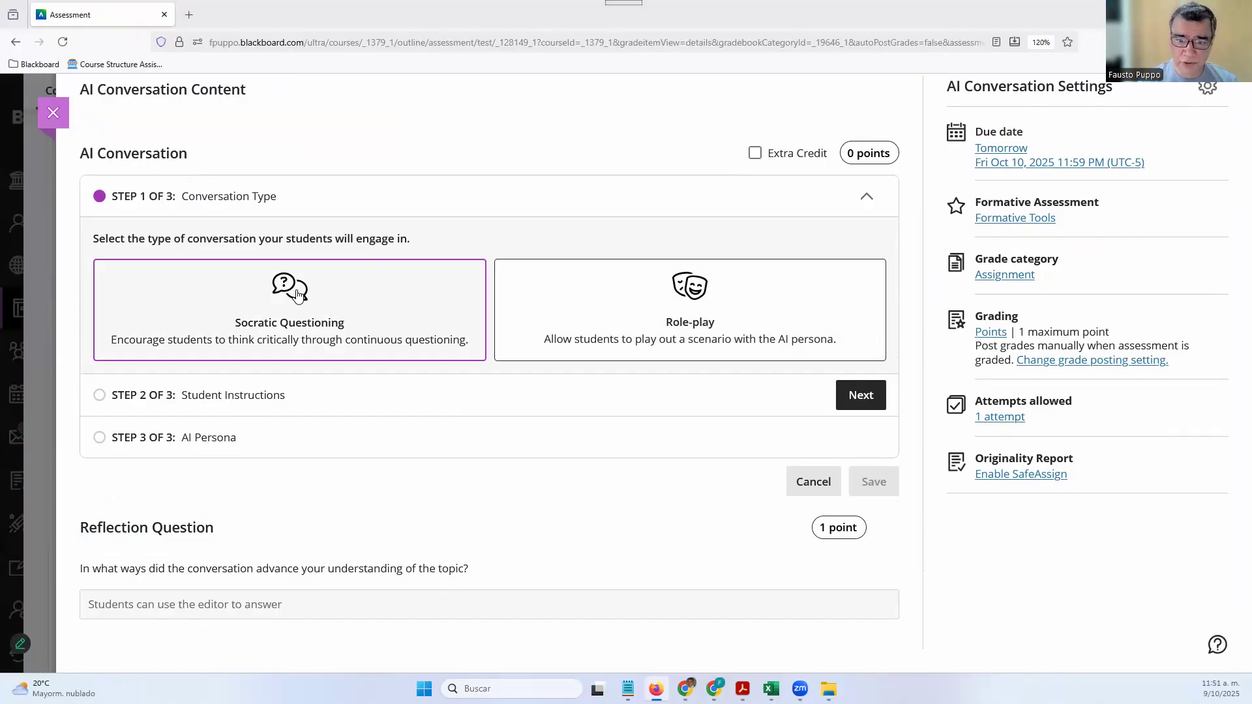
left_click(651, 312)
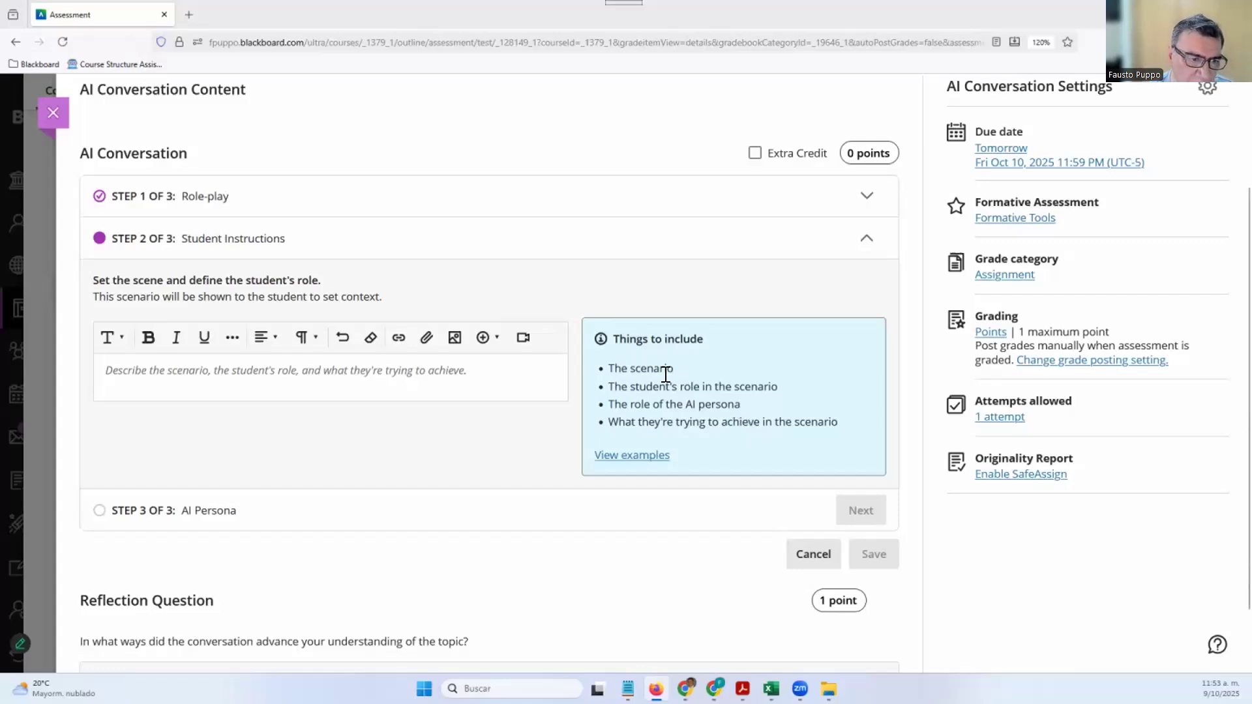
scroll(760, 559, "down", 2)
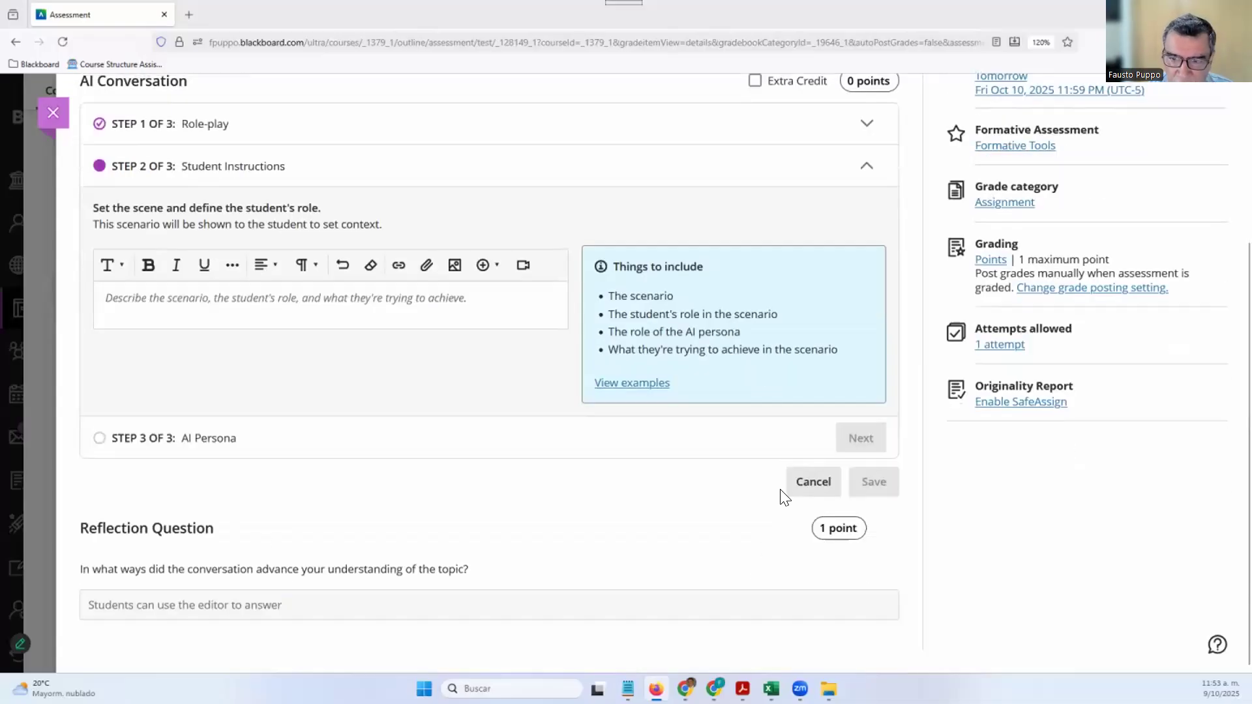
left_click(788, 480)
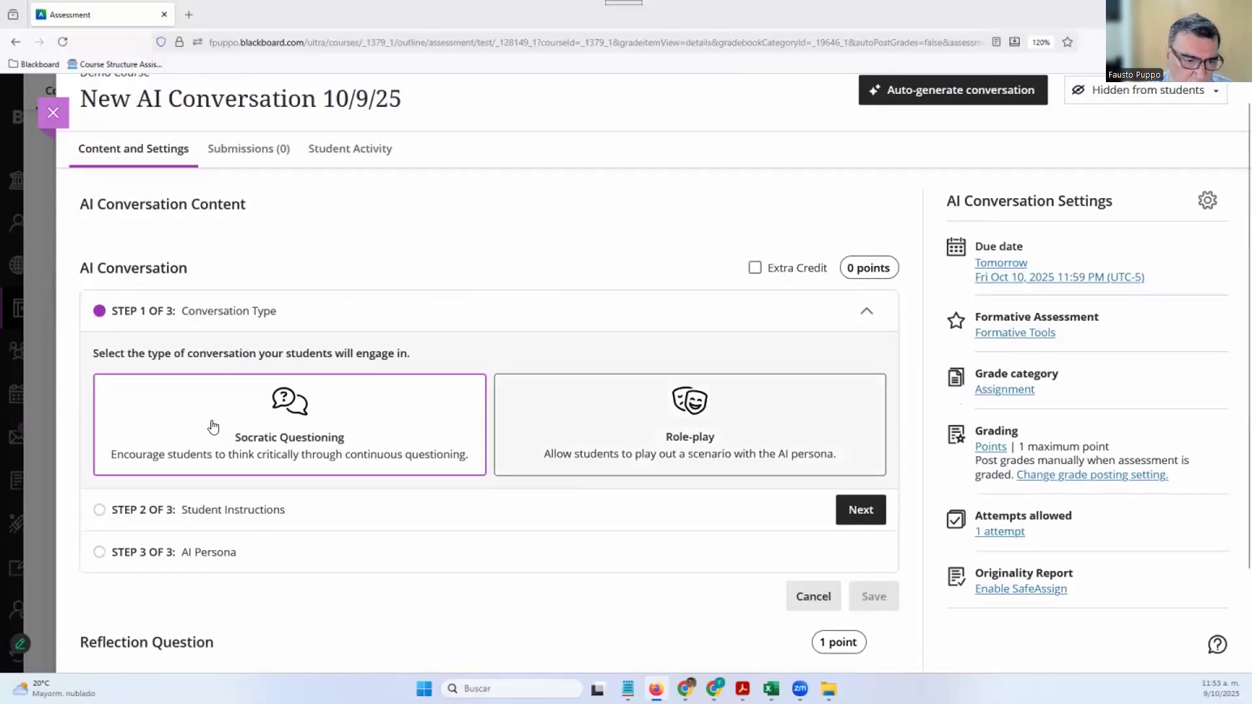
left_click(271, 402)
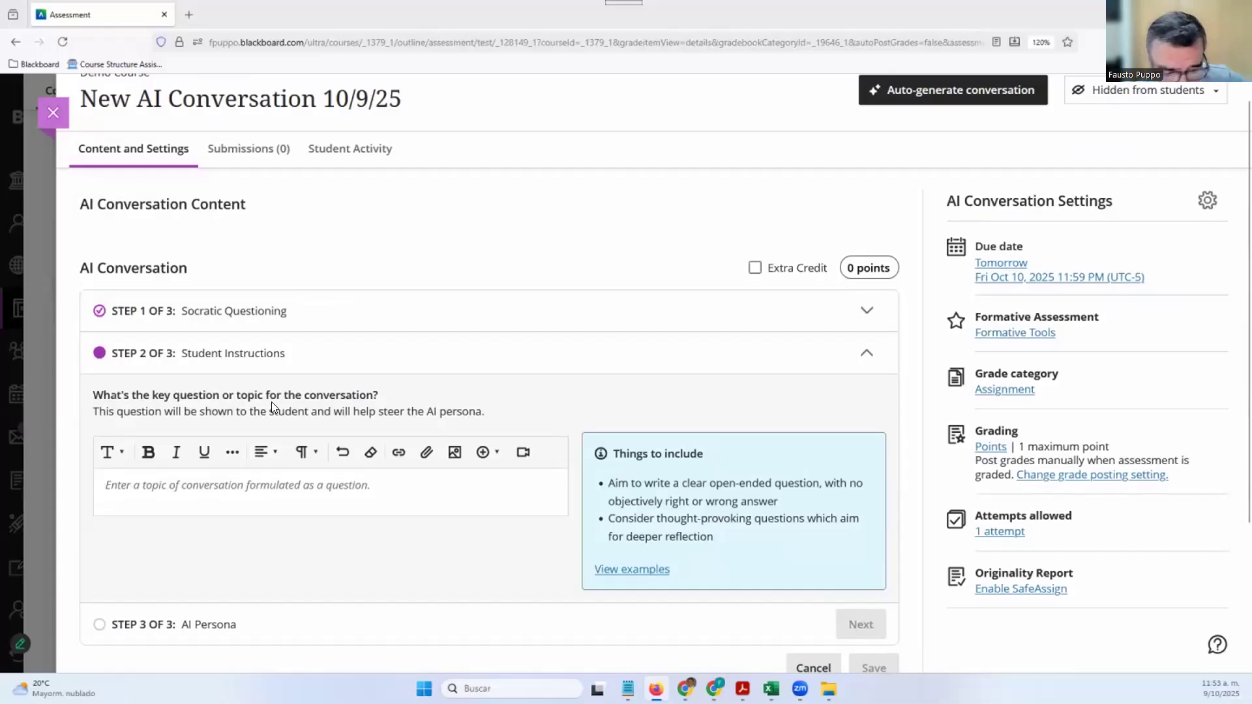